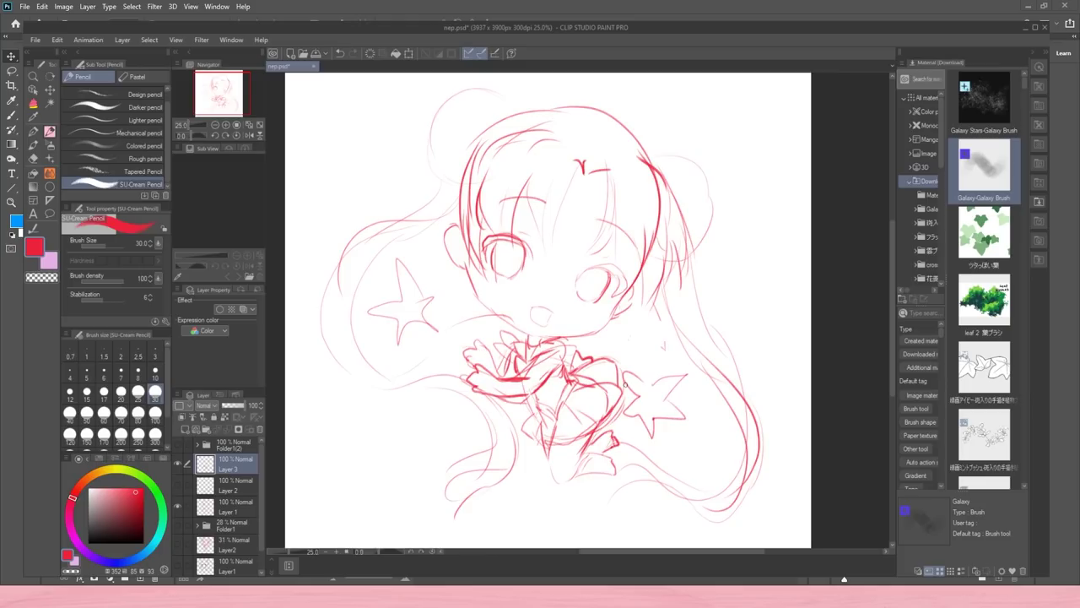
- Sketch the missing costume details in red: the glove cuff, the forehead tiara and the round hair-bun ornaments
{"action": "left_click_drag", "start_coordinate": [532, 374], "coordinate": [524, 393]}
{"action": "left_click_drag", "start_coordinate": [565, 213], "coordinate": [617, 205]}
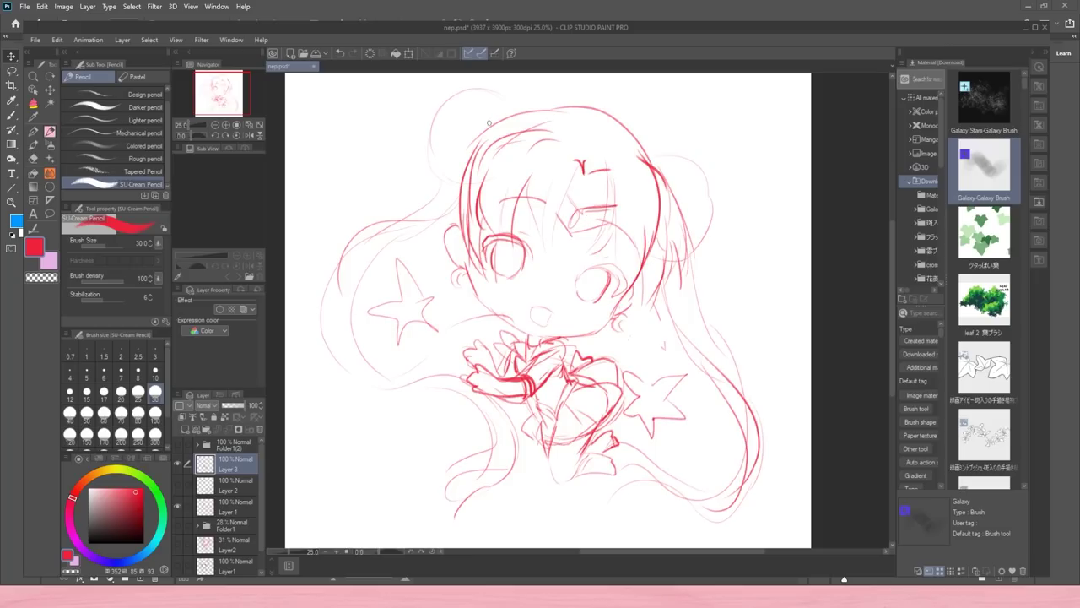
{"action": "left_click_drag", "start_coordinate": [506, 165], "coordinate": [463, 167]}
{"action": "left_click_drag", "start_coordinate": [665, 173], "coordinate": [684, 237]}
{"action": "left_click_drag", "start_coordinate": [534, 113], "coordinate": [641, 152]}
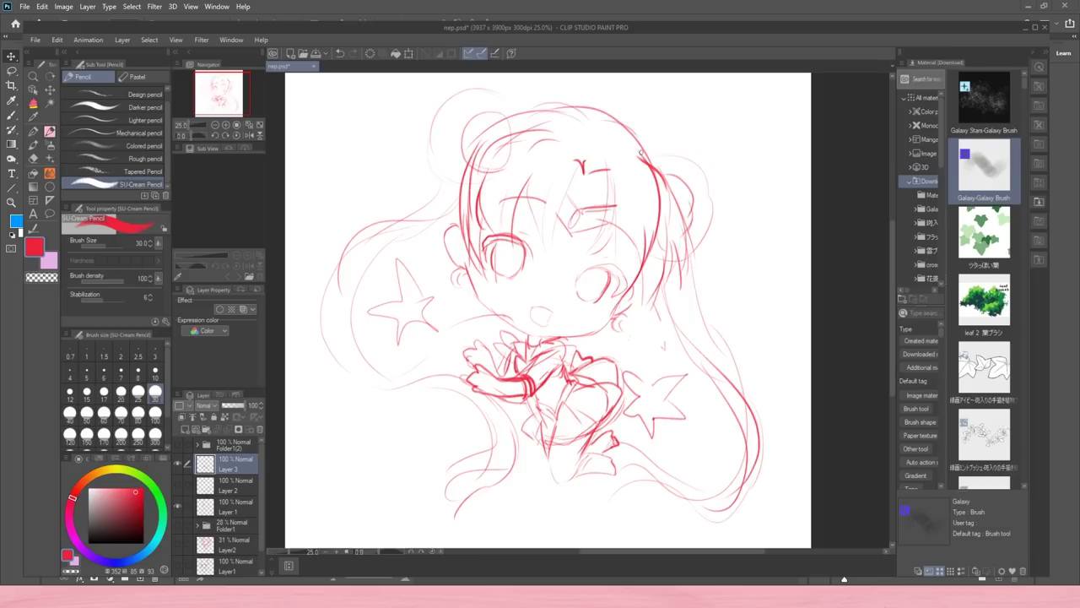
- Move Layer 3 with the red detail sketch below Layer 2 and merge it into Layer 1
{"action": "left_click", "coordinate": [177, 485]}
{"action": "left_click", "coordinate": [177, 485]}
{"action": "left_click", "coordinate": [177, 506]}
{"action": "left_click", "coordinate": [177, 507]}
{"action": "left_click_drag", "start_coordinate": [227, 469], "coordinate": [227, 495]}
{"action": "left_click", "coordinate": [227, 428]}
- Lower the merged sketch layer's opacity to 35% and add a new layer above it
{"action": "left_click", "coordinate": [229, 406]}
{"action": "left_click", "coordinate": [193, 428]}
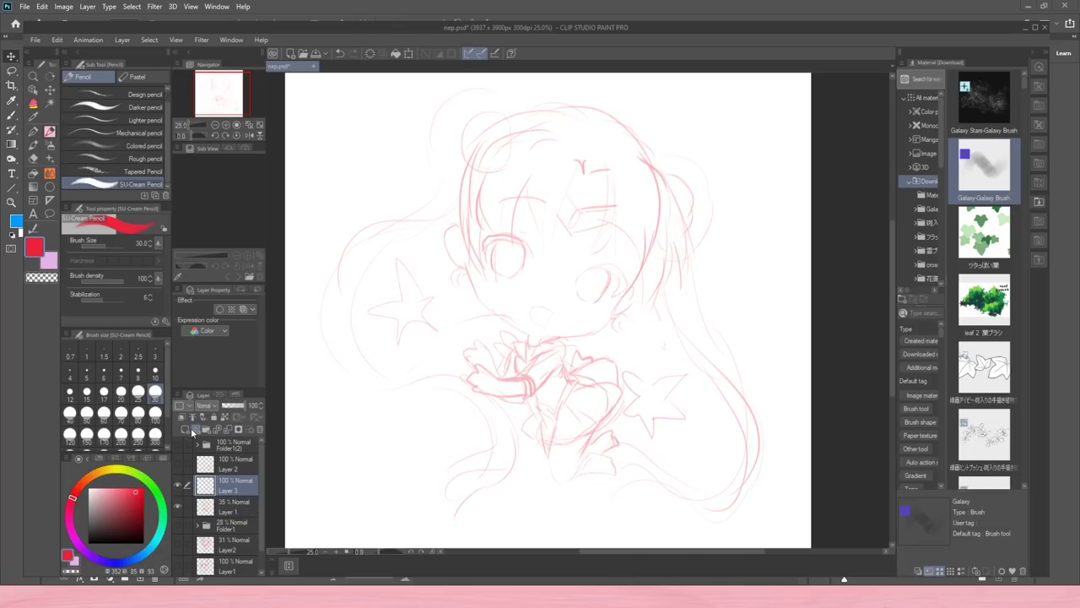
- Ink the first curve of the right-hand eye over the faded sketch in near-black with the Turnip pen at size 15
{"action": "left_click", "coordinate": [226, 124]}
{"action": "left_click", "coordinate": [116, 536]}
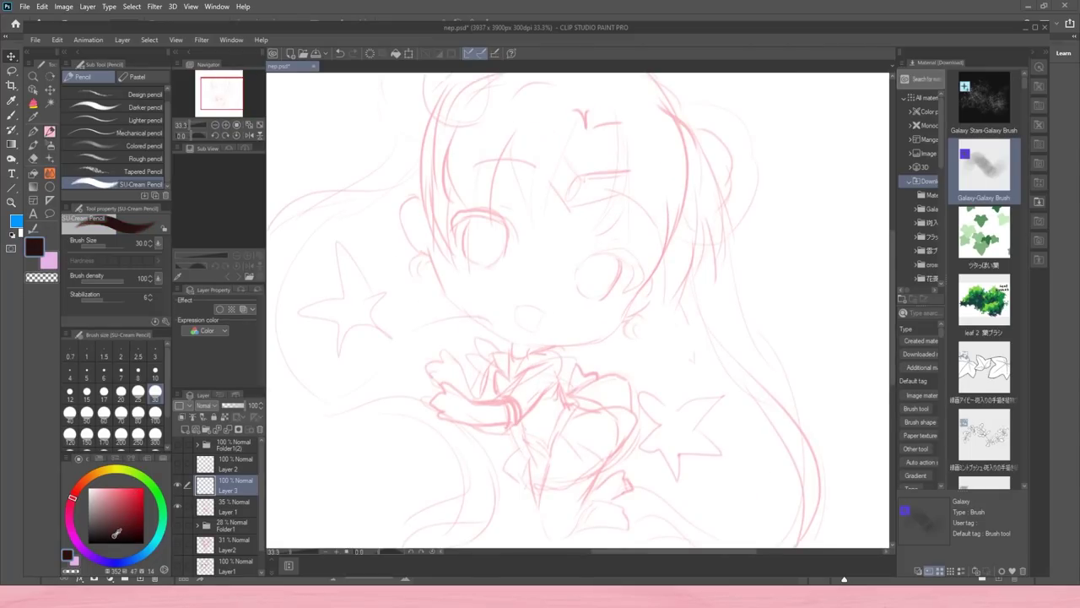
{"action": "left_click", "coordinate": [33, 131]}
{"action": "mouse_move", "coordinate": [596, 259]}
{"action": "left_mouse_down"}
{"action": "mouse_move", "coordinate": [579, 277]}
{"action": "mouse_move", "coordinate": [552, 270]}
{"action": "left_mouse_up"}
{"action": "left_click", "coordinate": [215, 135]}
{"action": "left_click", "coordinate": [215, 135]}
{"action": "left_click", "coordinate": [225, 125]}
{"action": "left_click", "coordinate": [225, 125]}
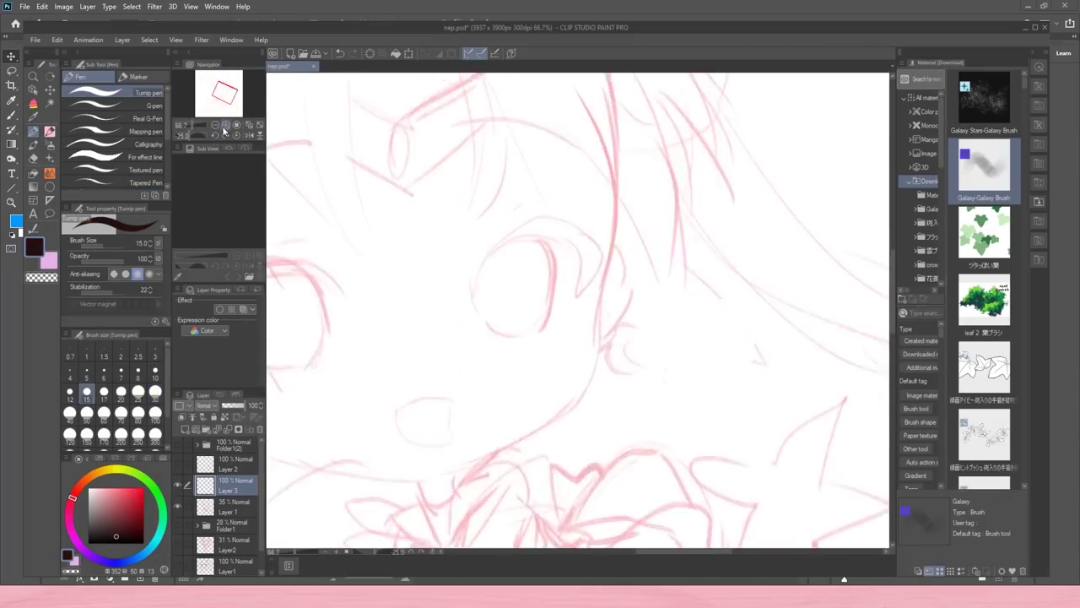
{"action": "left_click", "coordinate": [225, 125]}
{"action": "left_click_drag", "start_coordinate": [416, 272], "coordinate": [428, 237]}
{"action": "mouse_move", "coordinate": [421, 295]}
{"action": "left_mouse_down"}
{"action": "mouse_move", "coordinate": [478, 179]}
{"action": "mouse_move", "coordinate": [579, 191]}
{"action": "left_mouse_up"}
{"action": "key", "text": "ctrl+z"}
{"action": "left_click_drag", "start_coordinate": [461, 187], "coordinate": [535, 172]}
{"action": "key", "text": "ctrl+z"}
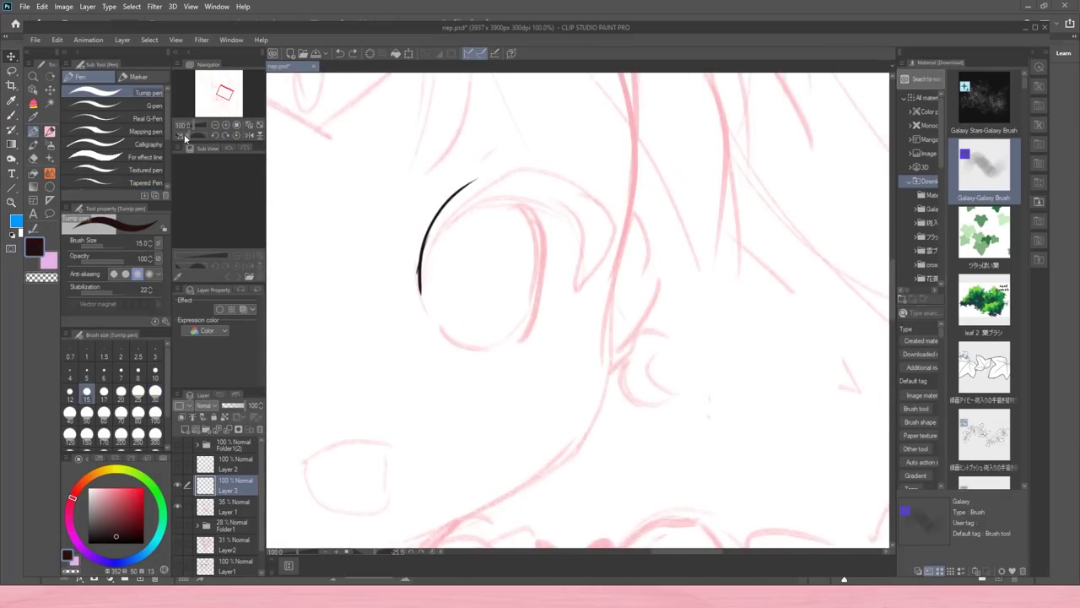
- Rotate the canvas and ink the eye's upper lid line with small lashes and a pointed outer wing
{"action": "left_click", "coordinate": [185, 136]}
{"action": "mouse_move", "coordinate": [500, 254]}
{"action": "left_mouse_down"}
{"action": "mouse_move", "coordinate": [477, 264]}
{"action": "mouse_move", "coordinate": [437, 403]}
{"action": "left_mouse_up"}
{"action": "mouse_move", "coordinate": [426, 314]}
{"action": "left_mouse_down"}
{"action": "mouse_move", "coordinate": [505, 242]}
{"action": "mouse_move", "coordinate": [525, 213]}
{"action": "left_mouse_up"}
{"action": "key", "text": "ctrl+z"}
{"action": "left_click_drag", "start_coordinate": [475, 263], "coordinate": [513, 211]}
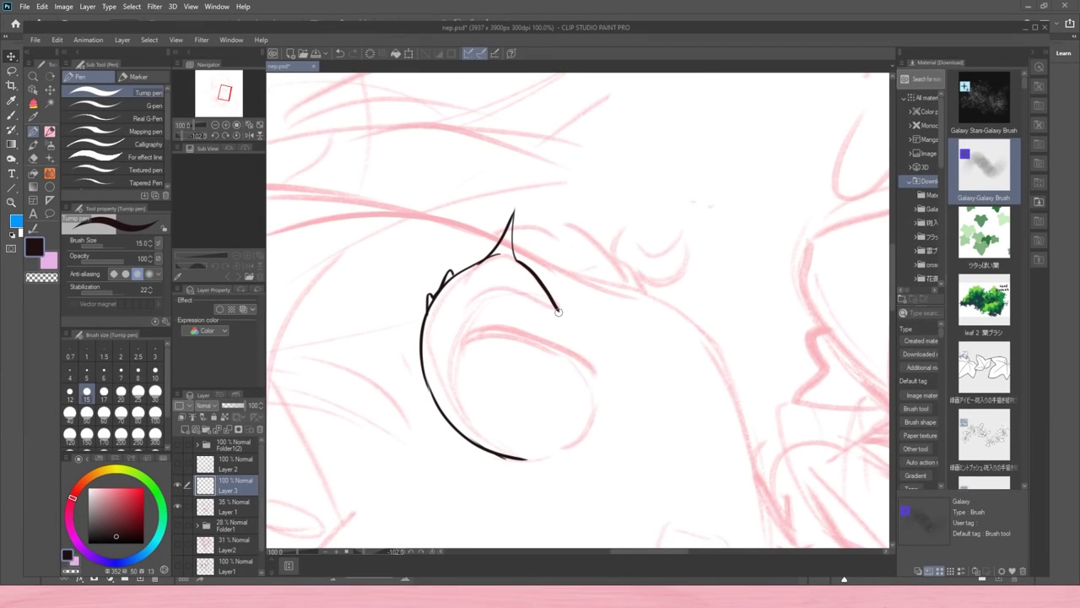
- Ink the lid's inner edge and the iris outline, with a second curved line along the iris's outer side
{"action": "left_click_drag", "start_coordinate": [448, 216], "coordinate": [519, 168]}
{"action": "key", "text": "ctrl+z"}
{"action": "mouse_move", "coordinate": [452, 206]}
{"action": "left_mouse_down"}
{"action": "mouse_move", "coordinate": [590, 183]}
{"action": "mouse_move", "coordinate": [614, 236]}
{"action": "mouse_move", "coordinate": [570, 294]}
{"action": "left_mouse_up"}
{"action": "left_click_drag", "start_coordinate": [551, 175], "coordinate": [559, 228]}
{"action": "key", "text": "ctrl+z"}
{"action": "left_click_drag", "start_coordinate": [558, 175], "coordinate": [571, 232]}
{"action": "mouse_move", "coordinate": [457, 200]}
{"action": "left_mouse_down"}
{"action": "mouse_move", "coordinate": [441, 234]}
{"action": "mouse_move", "coordinate": [482, 308]}
{"action": "mouse_move", "coordinate": [571, 203]}
{"action": "mouse_move", "coordinate": [550, 275]}
{"action": "mouse_move", "coordinate": [506, 311]}
{"action": "left_mouse_up"}
- Hide the faded sketch layer to leave only the eye line art for filling
{"action": "left_click", "coordinate": [178, 507]}
{"action": "left_click", "coordinate": [33, 175]}
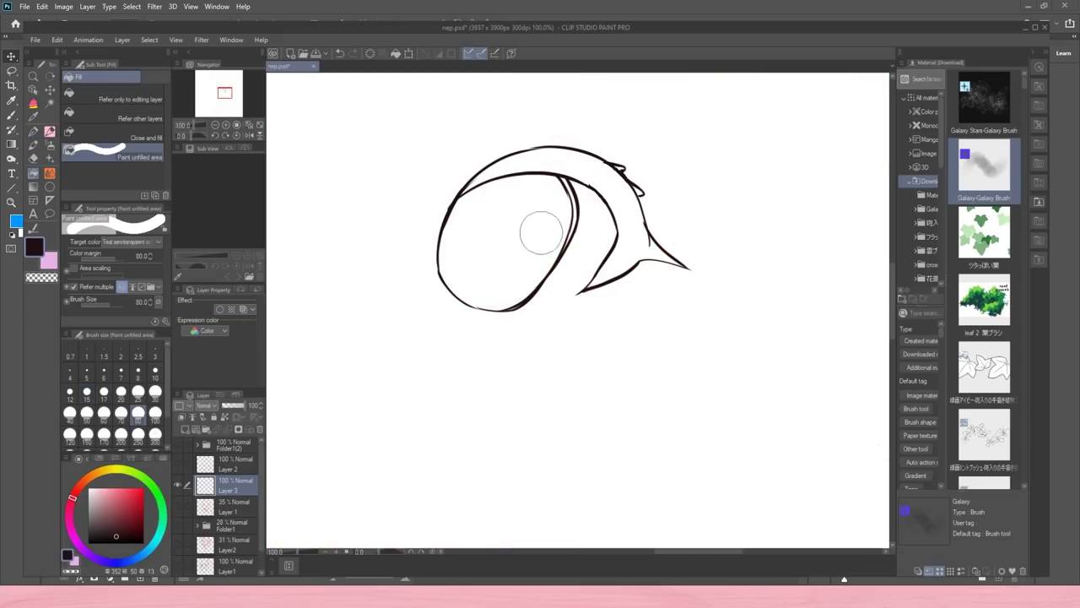
- Try filling the iris edge and the upper lid with the Refer only to editing layer and Refer other layers fills
{"action": "left_click", "coordinate": [135, 96]}
{"action": "left_click", "coordinate": [576, 204]}
{"action": "left_click", "coordinate": [139, 116]}
{"action": "left_click", "coordinate": [541, 155]}
{"action": "key", "text": "ctrl+z"}
{"action": "key", "text": "ctrl+z"}
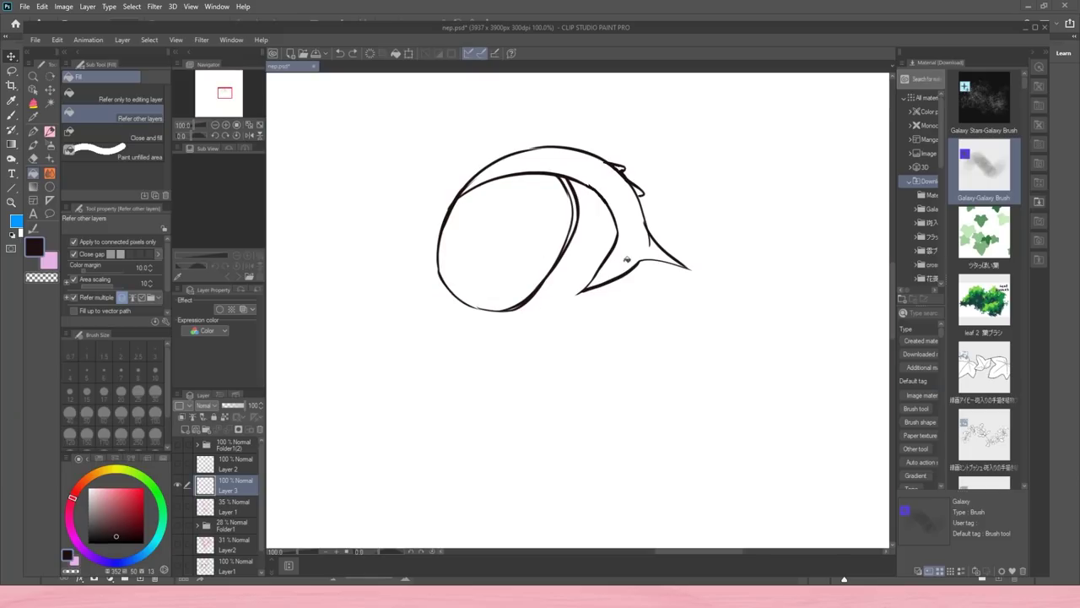
- Fill the upper lid, the iris edge and the two small lashes with near-black using the Refer other layers fill
{"action": "left_click", "coordinate": [627, 259]}
{"action": "left_click", "coordinate": [569, 177]}
{"action": "left_click", "coordinate": [621, 167]}
{"action": "left_click", "coordinate": [639, 191]}
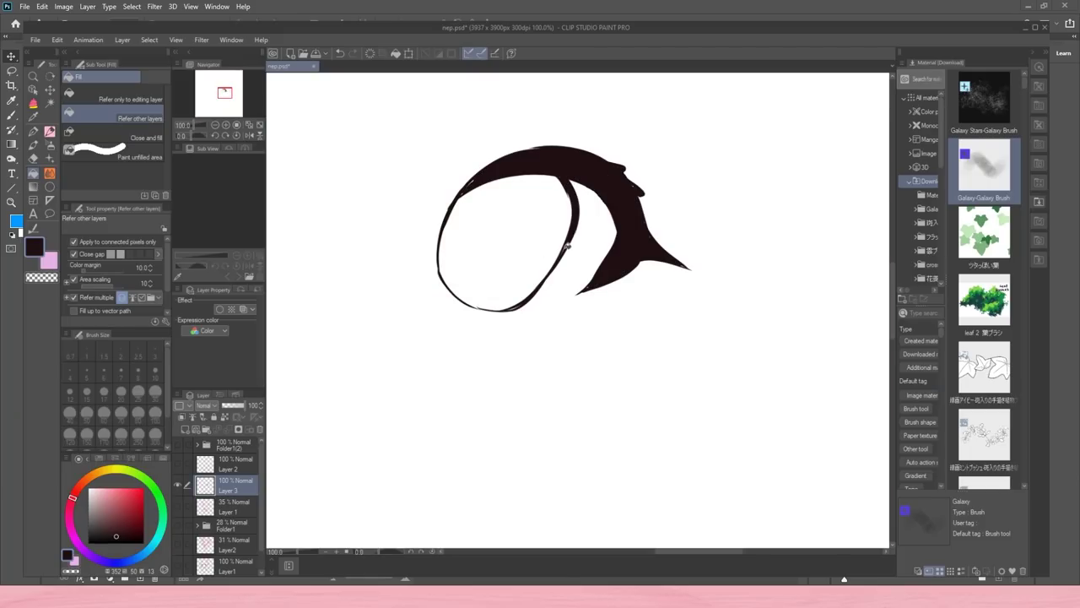
- Fill the small gaps left in the eye lines with Paint unfilled area and show the sketch layer again
{"action": "left_click", "coordinate": [135, 157]}
{"action": "mouse_move", "coordinate": [459, 199]}
{"action": "left_mouse_down"}
{"action": "mouse_move", "coordinate": [597, 150]}
{"action": "mouse_move", "coordinate": [573, 249]}
{"action": "mouse_move", "coordinate": [511, 303]}
{"action": "left_mouse_up"}
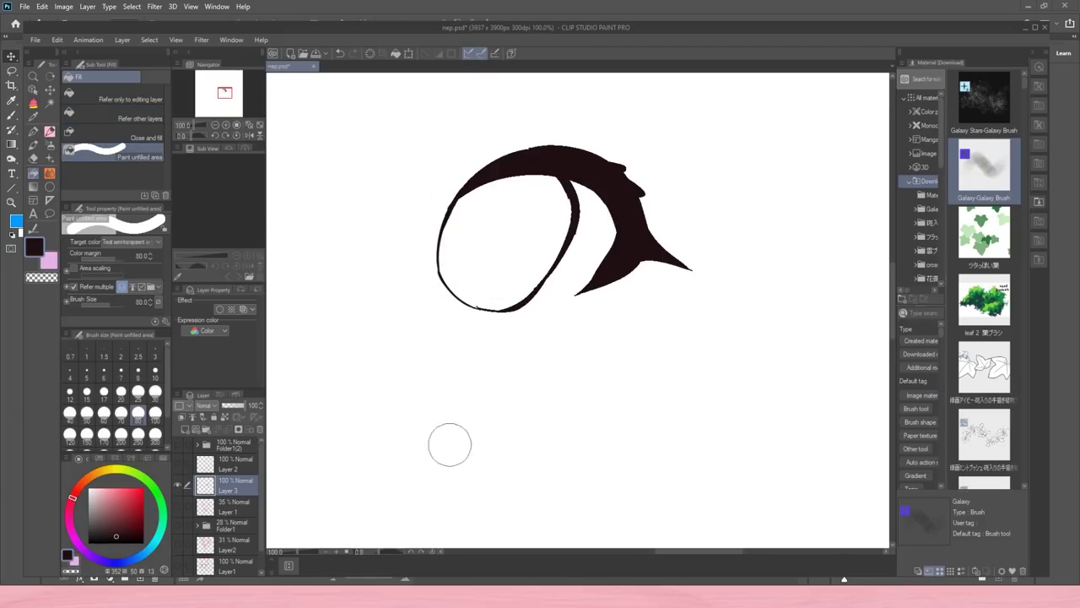
{"action": "left_click", "coordinate": [178, 507]}
{"action": "left_click", "coordinate": [248, 125]}
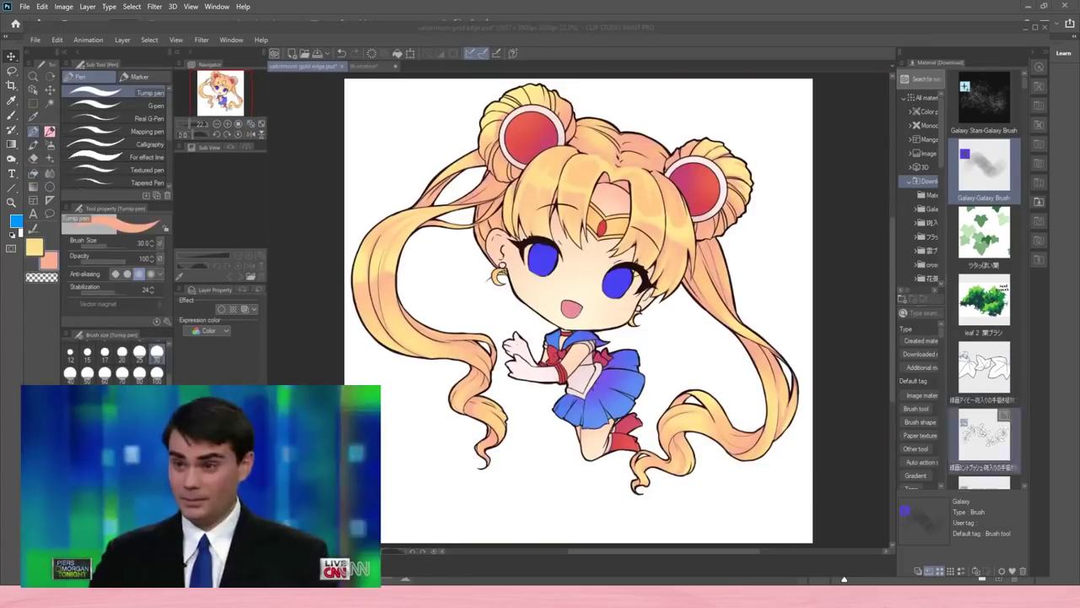
- Paint pink shading on the bangs and the hair parting of the colored illustration with the Dense watercolor brush at size 30
{"action": "scroll", "coordinate": [568, 299], "scroll_direction": "up", "scroll_amount": 2}
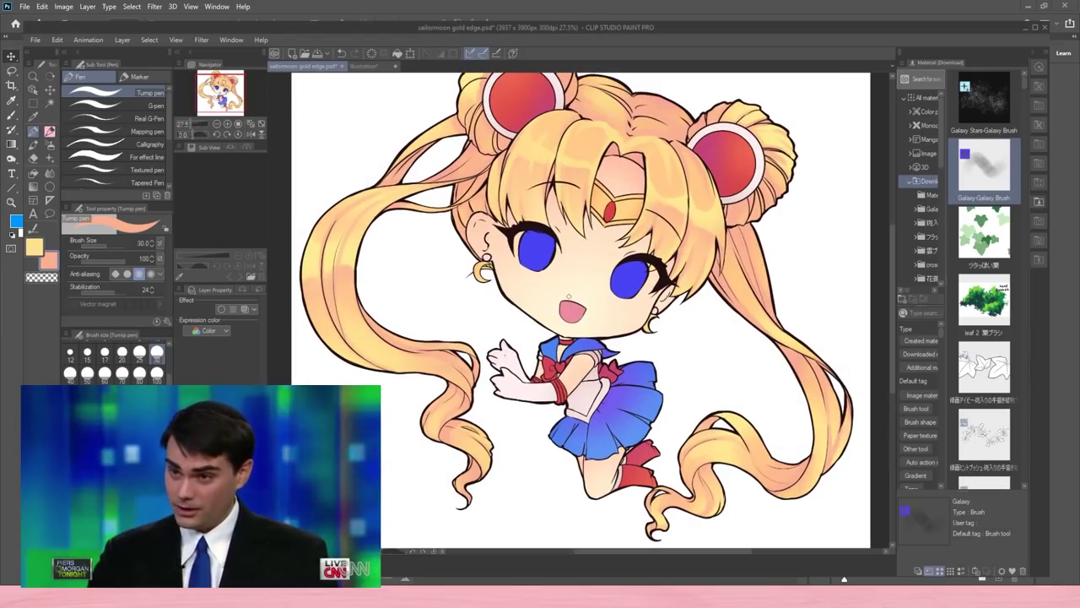
{"action": "key", "text": "b"}
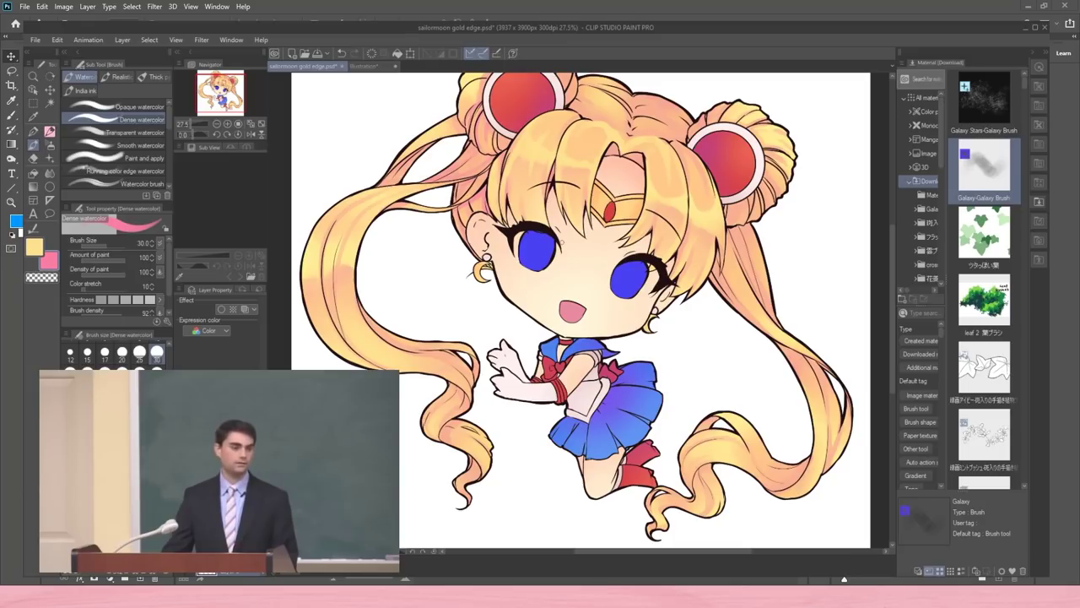
{"action": "left_click_drag", "start_coordinate": [561, 239], "coordinate": [575, 314]}
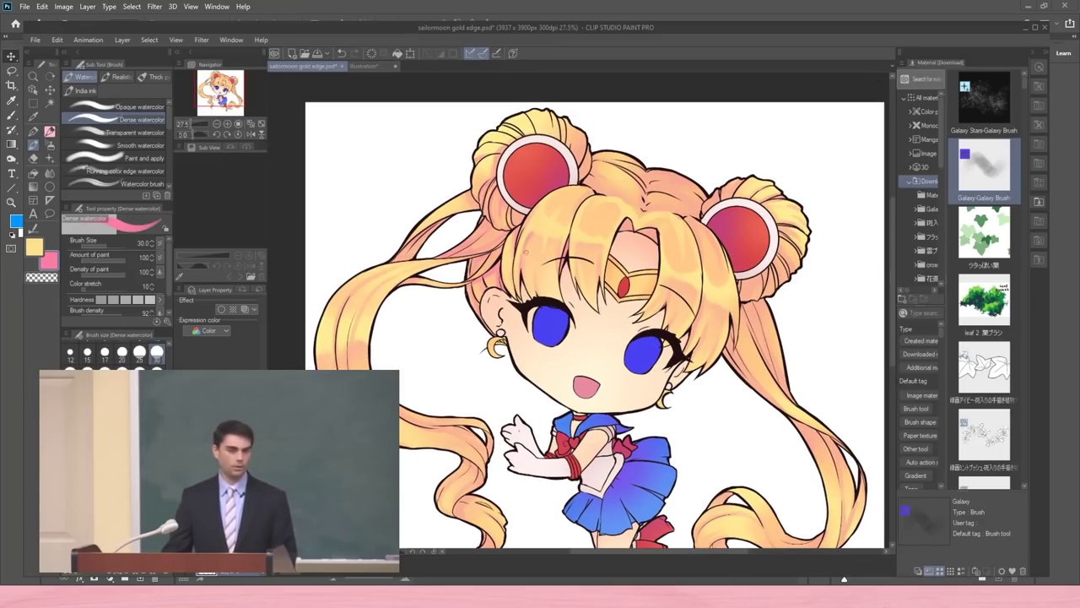
{"action": "left_click_drag", "start_coordinate": [681, 283], "coordinate": [727, 319]}
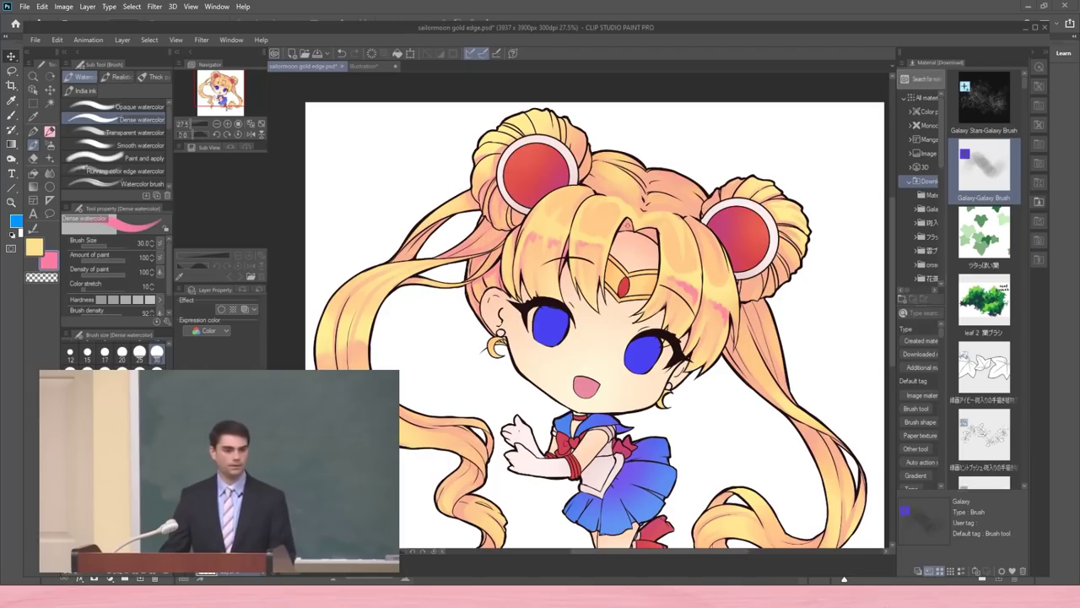
{"action": "mouse_move", "coordinate": [627, 223]}
{"action": "left_mouse_down"}
{"action": "mouse_move", "coordinate": [623, 230]}
{"action": "mouse_move", "coordinate": [656, 239]}
{"action": "left_mouse_up"}
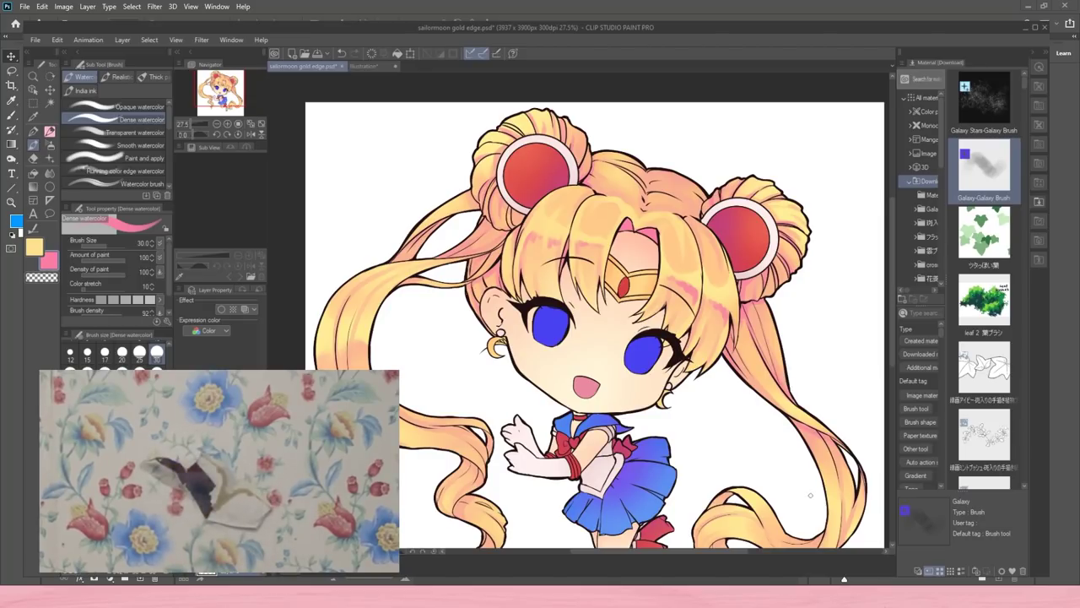
- Add pink shading strokes and patches along both long pigtails and the hair at the crown
{"action": "left_click_drag", "start_coordinate": [811, 496], "coordinate": [795, 342]}
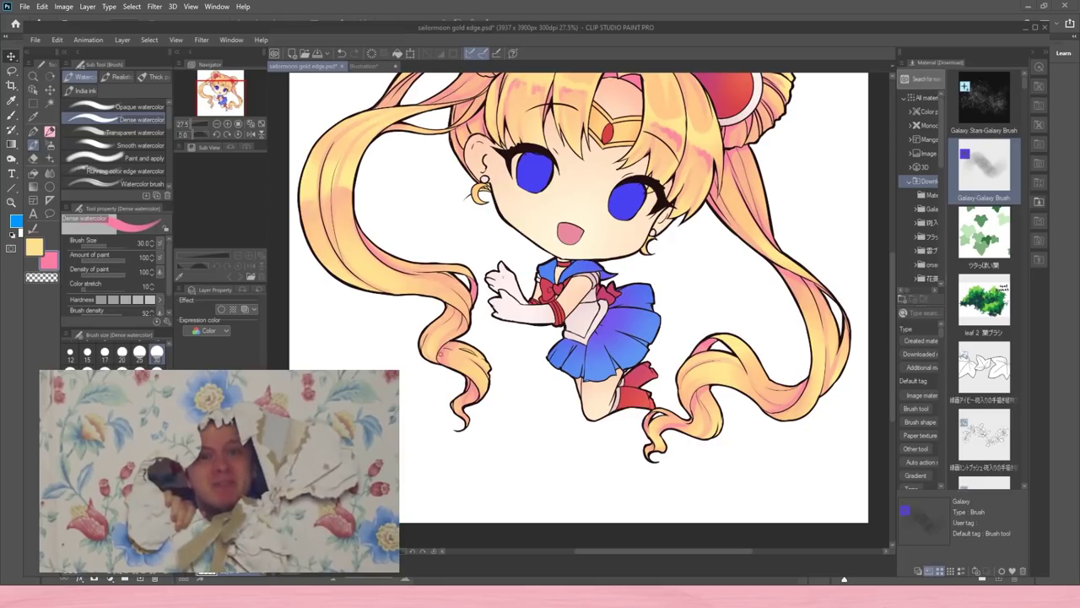
{"action": "scroll", "coordinate": [462, 296], "scroll_direction": "up", "scroll_amount": 1}
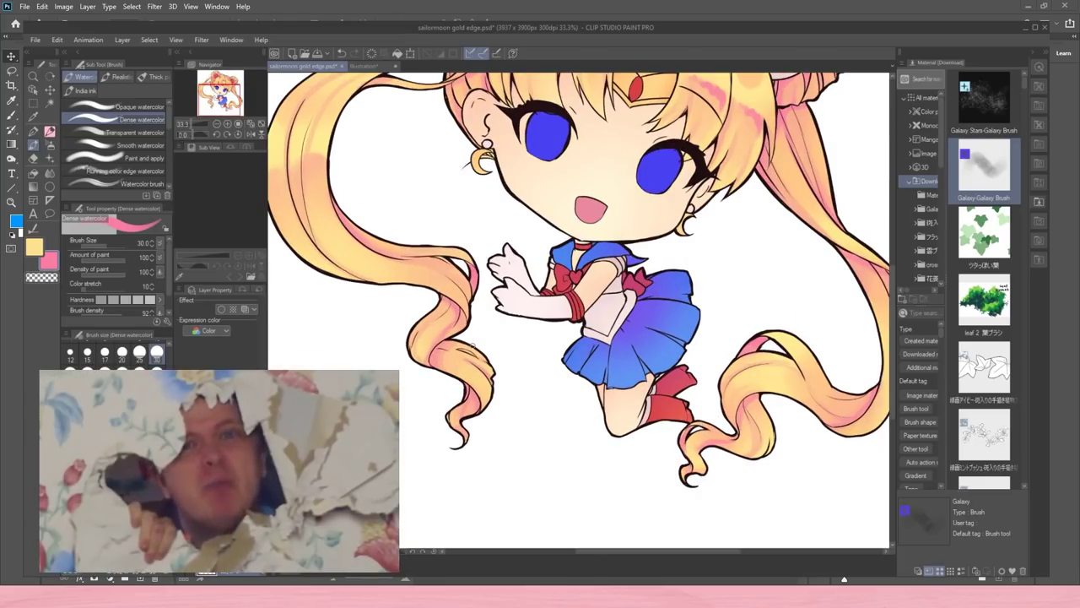
{"action": "scroll", "coordinate": [567, 276], "scroll_direction": "down", "scroll_amount": 1}
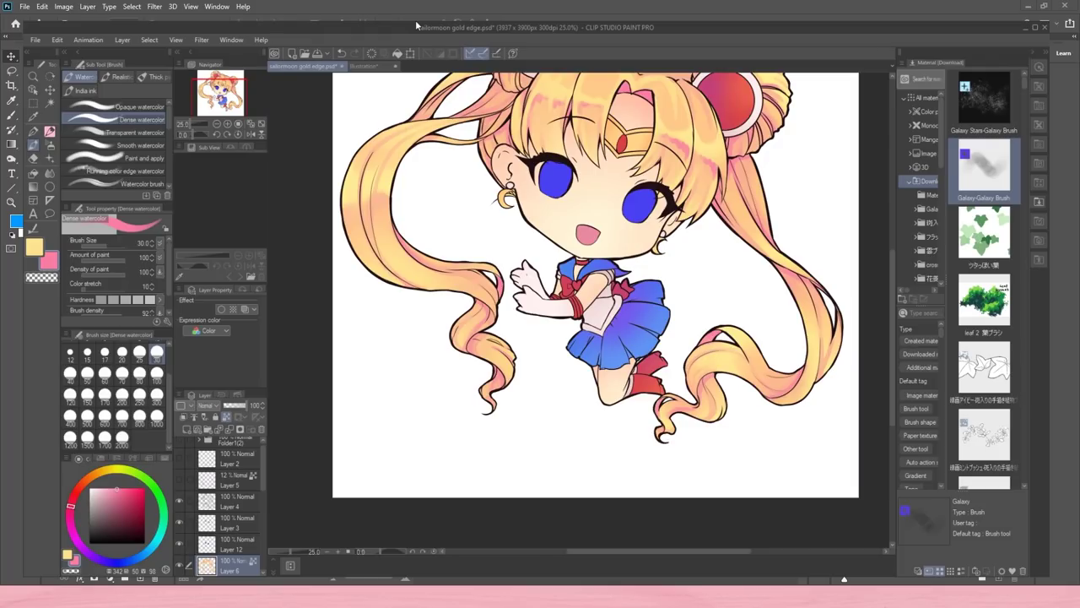
{"action": "left_click_drag", "start_coordinate": [381, 205], "coordinate": [383, 193]}
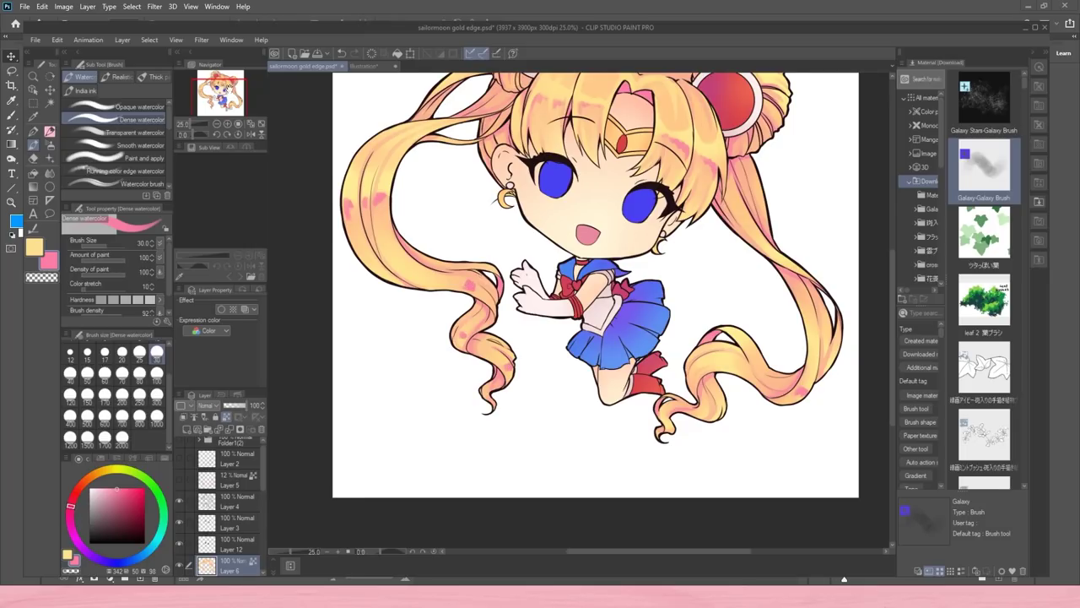
{"action": "left_click_drag", "start_coordinate": [226, 87], "coordinate": [232, 81]}
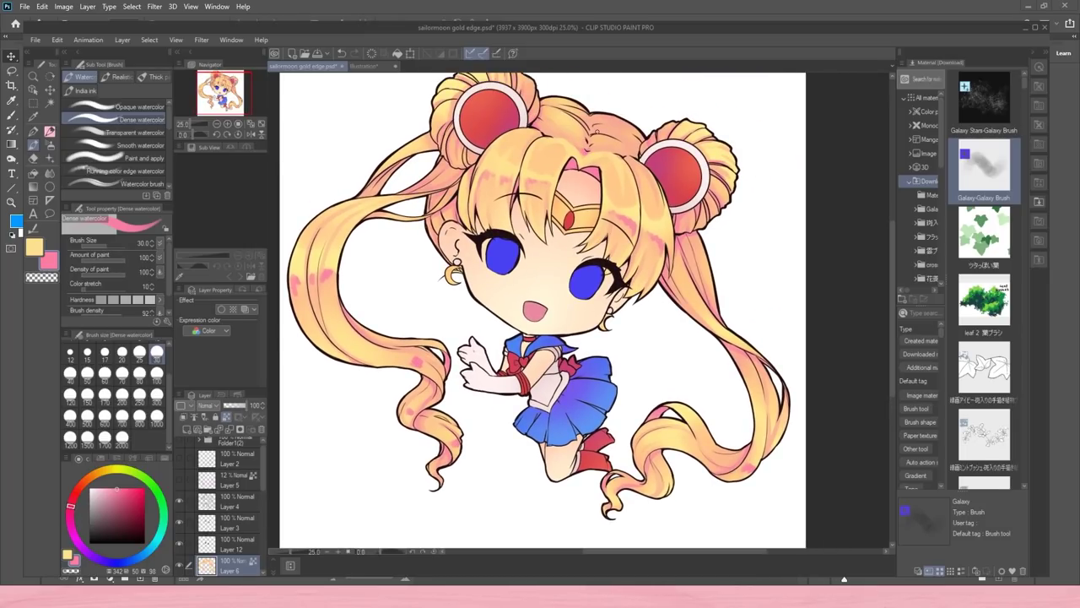
{"action": "scroll", "coordinate": [604, 150], "scroll_direction": "down", "scroll_amount": 1}
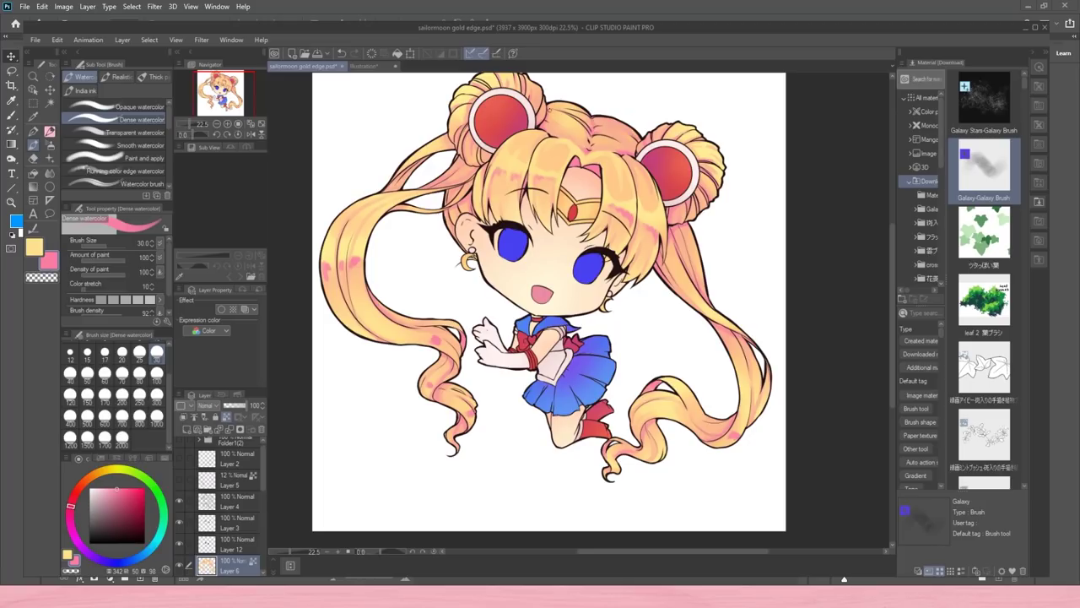
{"action": "left_click_drag", "start_coordinate": [549, 108], "coordinate": [580, 120]}
- Blend the pink patches softly into the hair with the Transparent watercolor brush at size 70
{"action": "left_click", "coordinate": [134, 132]}
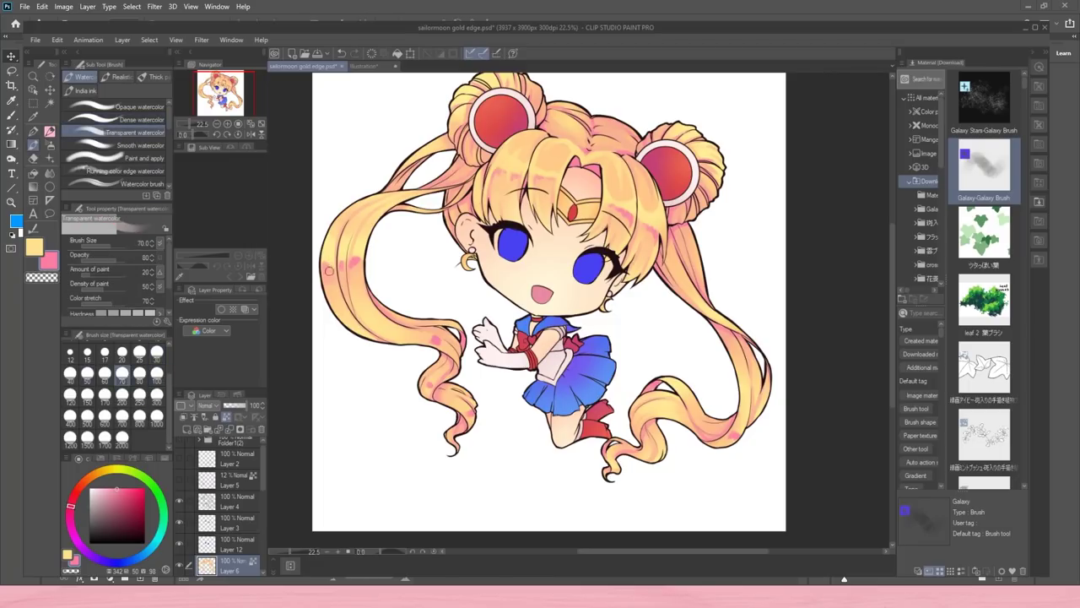
{"action": "key", "text": "bracketleft"}
{"action": "key", "text": "bracketleft"}
{"action": "key", "text": "bracketright"}
{"action": "key", "text": "bracketright"}
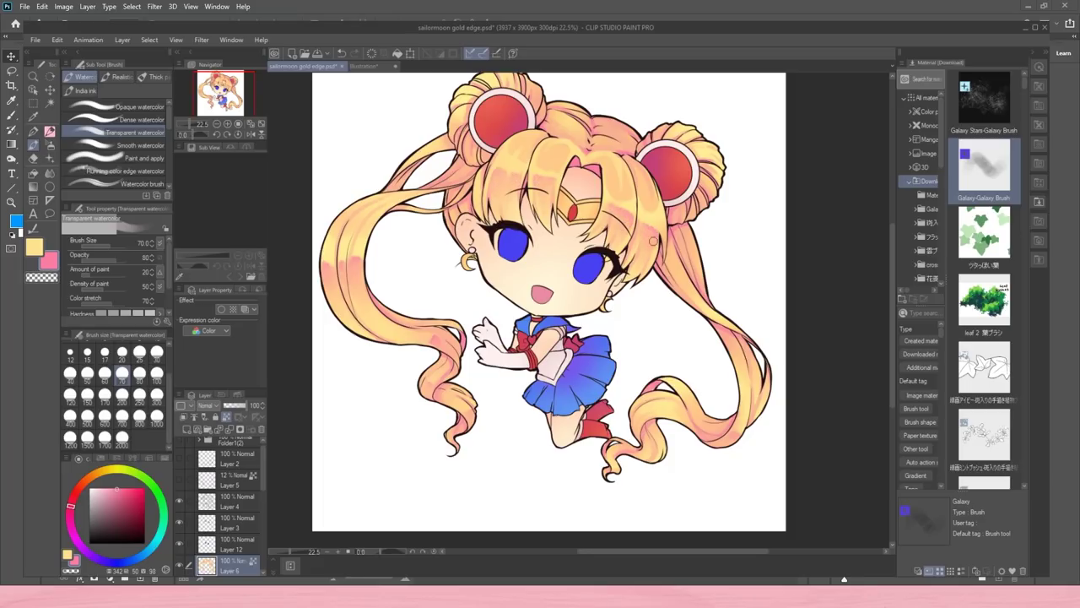
- Shade the hair's inner and shadowed areas in purple with Dense watercolor at size 100 and blend it with Transparent watercolor
{"action": "left_click", "coordinate": [121, 120]}
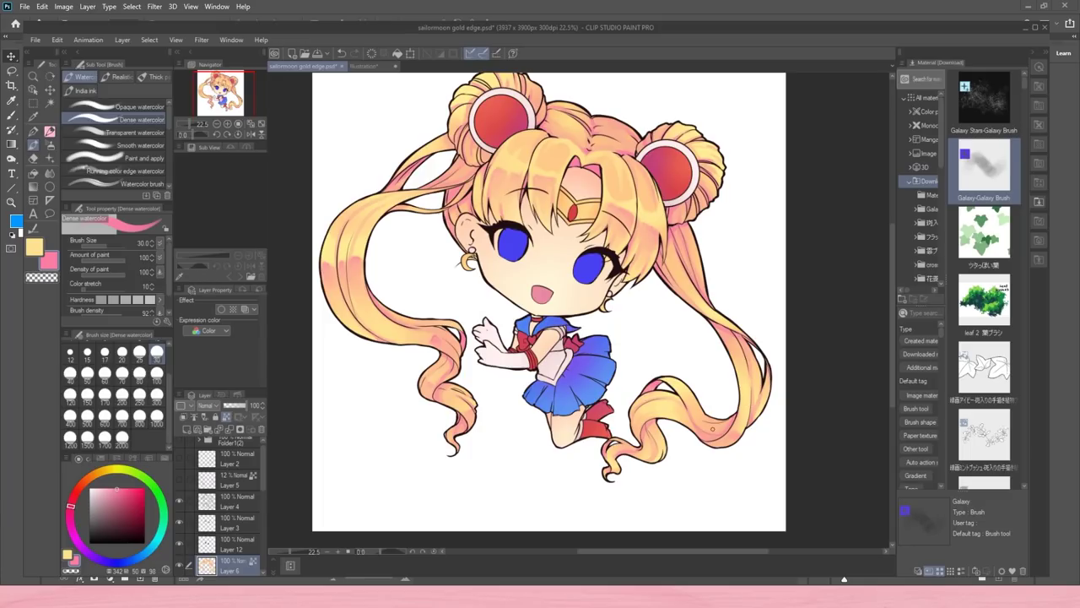
{"action": "left_click", "coordinate": [98, 560]}
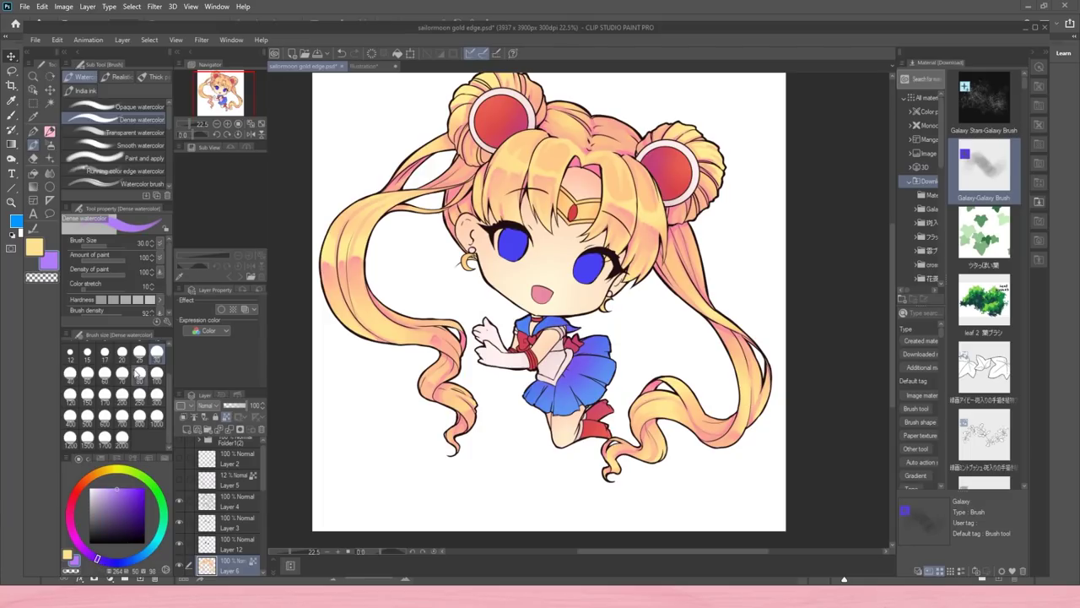
{"action": "left_click", "coordinate": [157, 373]}
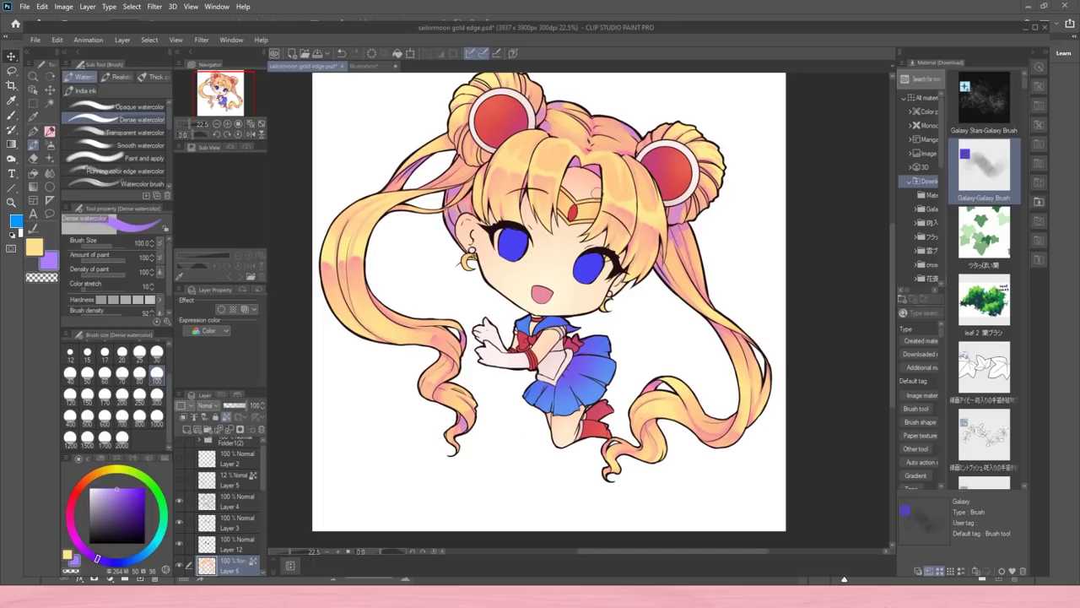
{"action": "left_click", "coordinate": [131, 132]}
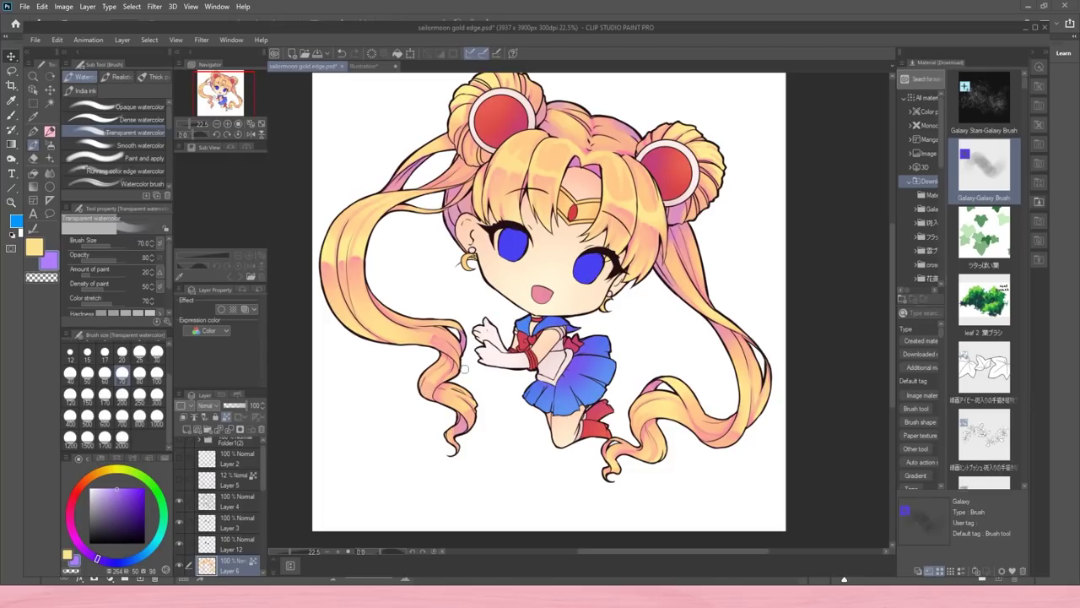
- Add a new layer clipped to the hair color layer and set its blending mode to Add (Glow)
{"action": "left_click", "coordinate": [188, 430]}
{"action": "left_click", "coordinate": [183, 417]}
{"action": "left_click", "coordinate": [213, 406]}
- Try several of the hair highlight brushes on the bangs and nearby hair
{"action": "scroll", "coordinate": [133, 153], "scroll_direction": "down", "scroll_amount": 8}
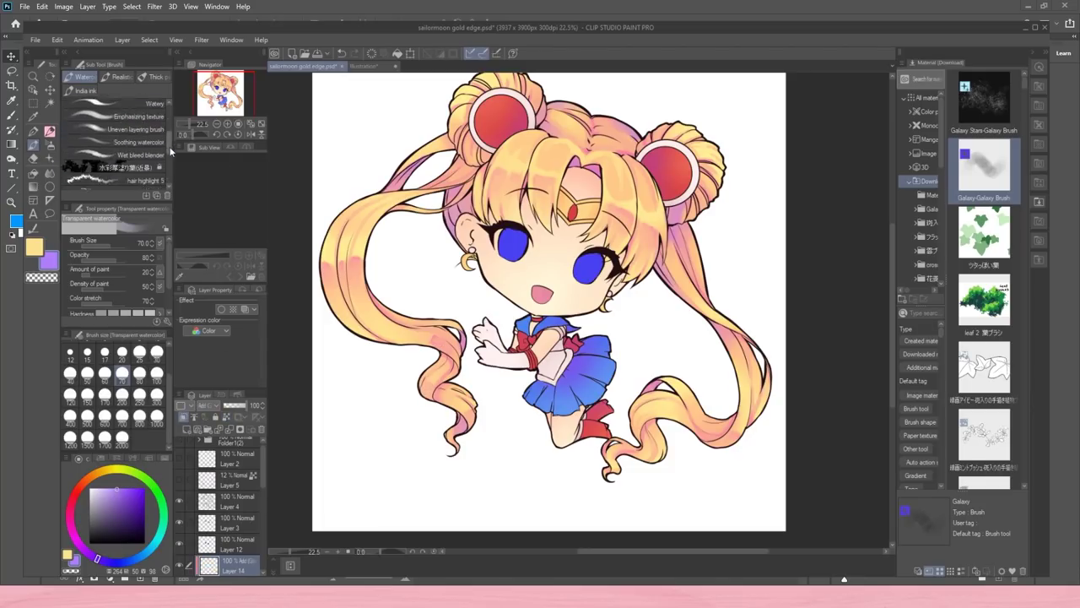
{"action": "left_click", "coordinate": [135, 145]}
{"action": "left_click", "coordinate": [135, 116]}
{"action": "left_click_drag", "start_coordinate": [500, 162], "coordinate": [565, 164]}
{"action": "left_click", "coordinate": [135, 186]}
{"action": "left_click", "coordinate": [135, 158]}
{"action": "key", "text": "ctrl+z"}
{"action": "key", "text": "ctrl+z"}
{"action": "left_click", "coordinate": [135, 133]}
{"action": "left_click_drag", "start_coordinate": [606, 181], "coordinate": [635, 201]}
{"action": "key", "text": "ctrl+z"}
{"action": "key", "text": "ctrl+z"}
{"action": "key", "text": "ctrl+z"}
{"action": "left_click_drag", "start_coordinate": [477, 158], "coordinate": [538, 171]}
{"action": "key", "text": "ctrl+z"}
{"action": "mouse_move", "coordinate": [632, 208]}
{"action": "left_mouse_down"}
{"action": "mouse_move", "coordinate": [691, 247]}
{"action": "mouse_move", "coordinate": [677, 243]}
{"action": "left_mouse_up"}
{"action": "key", "text": "ctrl+z"}
{"action": "key", "text": "ctrl+z"}
{"action": "key", "text": "ctrl+z"}
{"action": "key", "text": "ctrl+z"}
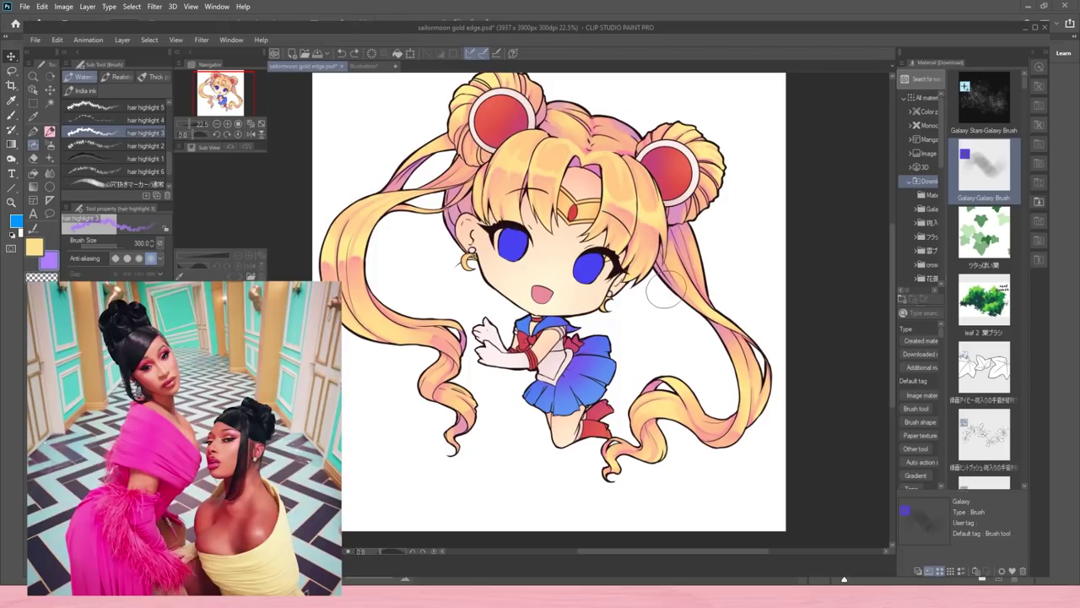
{"action": "left_click", "coordinate": [135, 120]}
{"action": "left_click", "coordinate": [135, 107]}
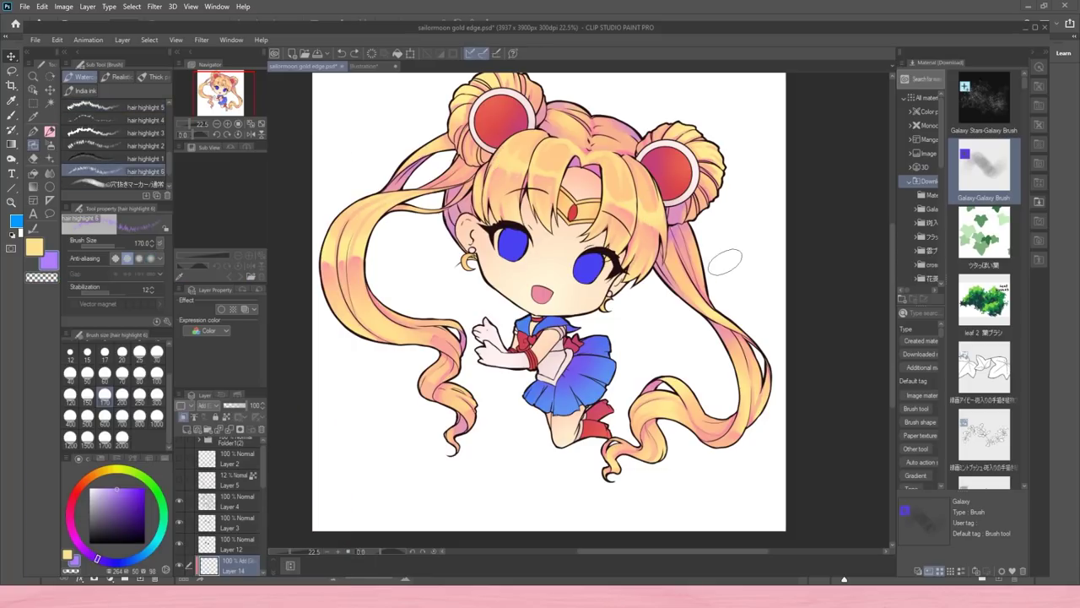
- Airbrush an orange-brown glow over the hair on the new layer with the Soft airbrush at size 300
{"action": "key", "text": "b"}
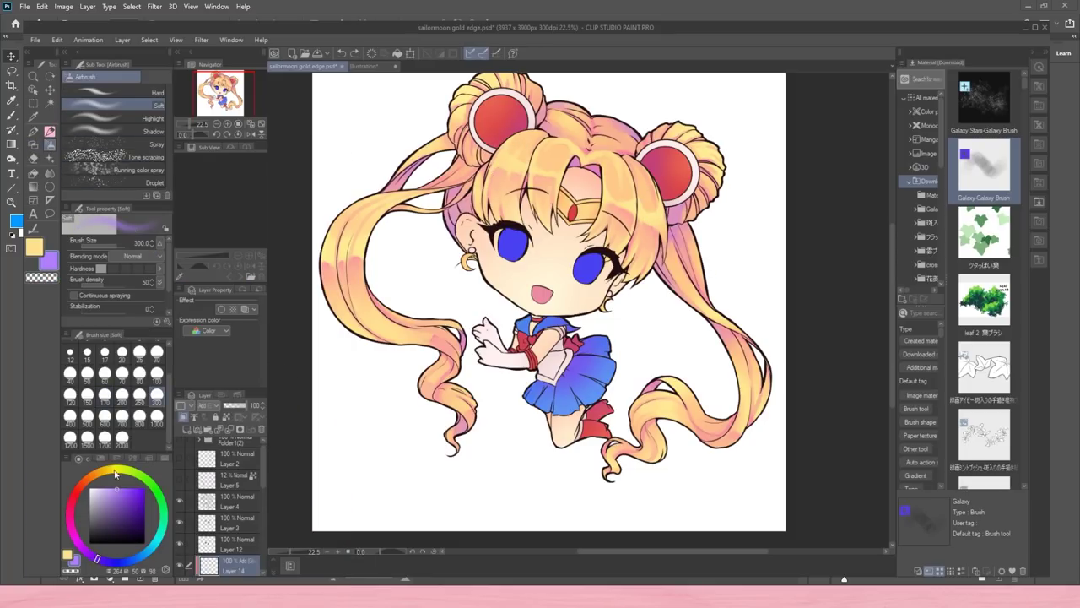
{"action": "left_click", "coordinate": [76, 490]}
{"action": "mouse_move", "coordinate": [357, 211]}
{"action": "left_mouse_down"}
{"action": "mouse_move", "coordinate": [323, 268]}
{"action": "mouse_move", "coordinate": [325, 246]}
{"action": "left_mouse_up"}
{"action": "key", "text": "ctrl+z"}
{"action": "left_click", "coordinate": [95, 475]}
{"action": "left_click", "coordinate": [141, 507]}
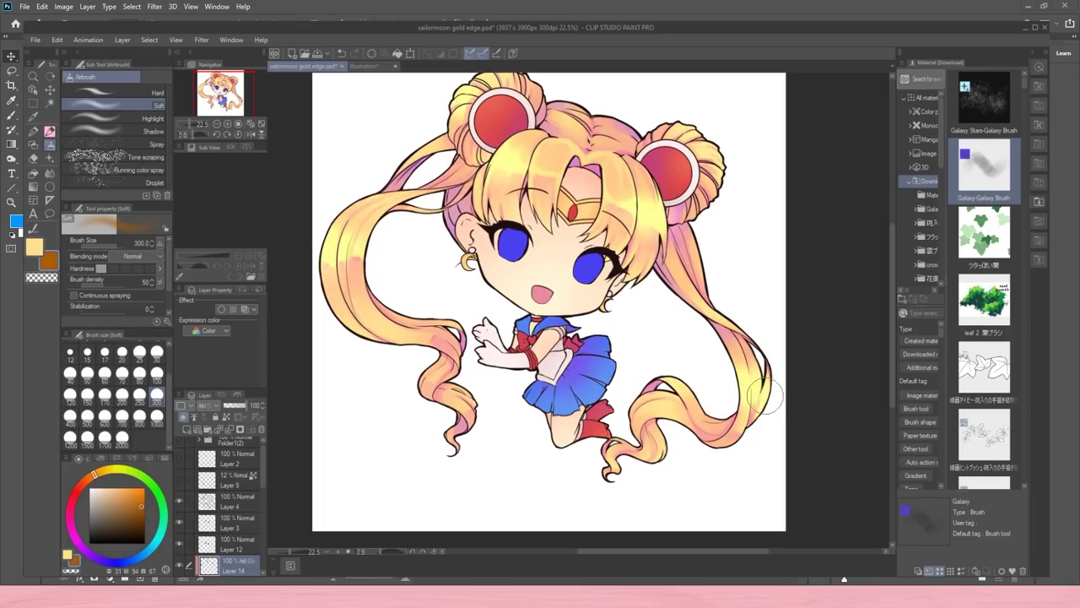
{"action": "left_click_drag", "start_coordinate": [494, 78], "coordinate": [511, 107]}
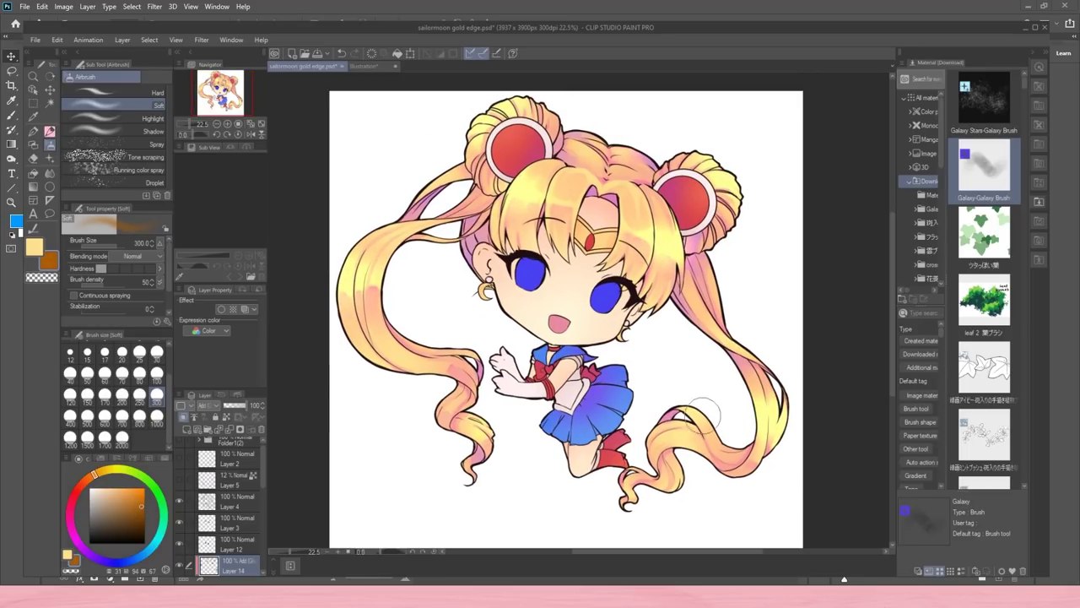
- Airbrush a yellow glow onto the hair and trim it into crisp highlights with the Hard eraser at size 80
{"action": "left_click", "coordinate": [105, 470]}
{"action": "left_click", "coordinate": [109, 494]}
{"action": "left_click", "coordinate": [139, 396]}
{"action": "left_click", "coordinate": [157, 375]}
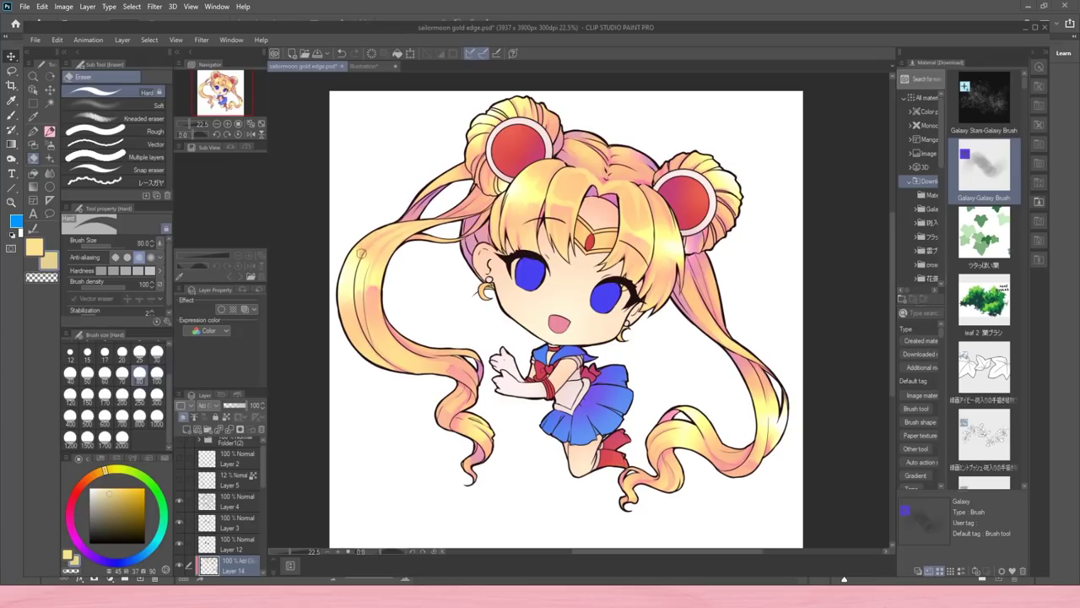
{"action": "left_click_drag", "start_coordinate": [347, 298], "coordinate": [368, 330]}
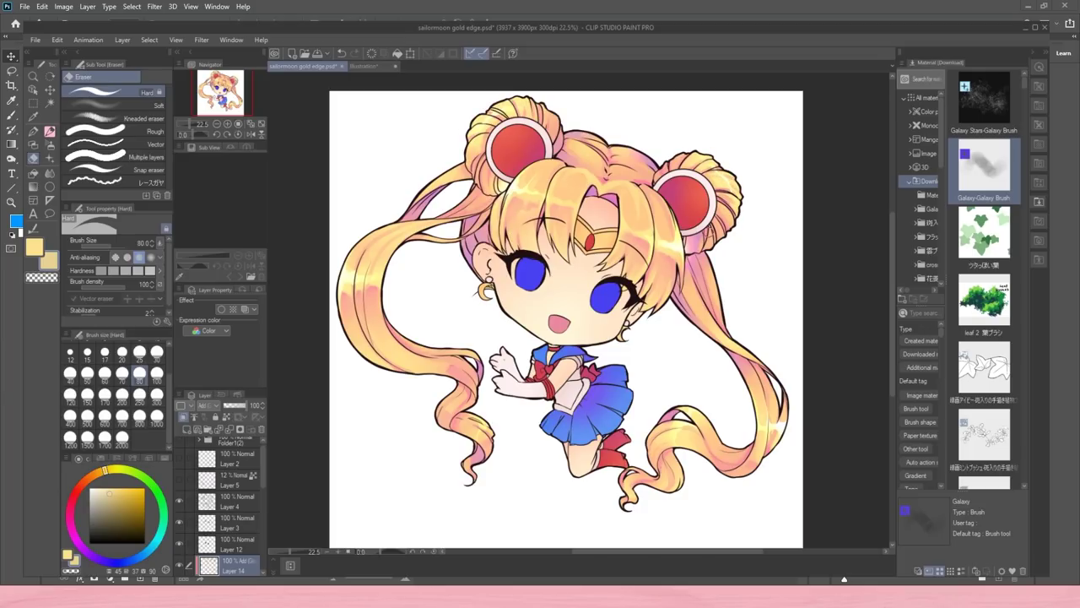
- Hide Layer 3 and Layer 12 containing the eyes, and set the Soft airbrush to size 200 with a cream color
{"action": "left_click", "coordinate": [569, 298], "text": "alt"}
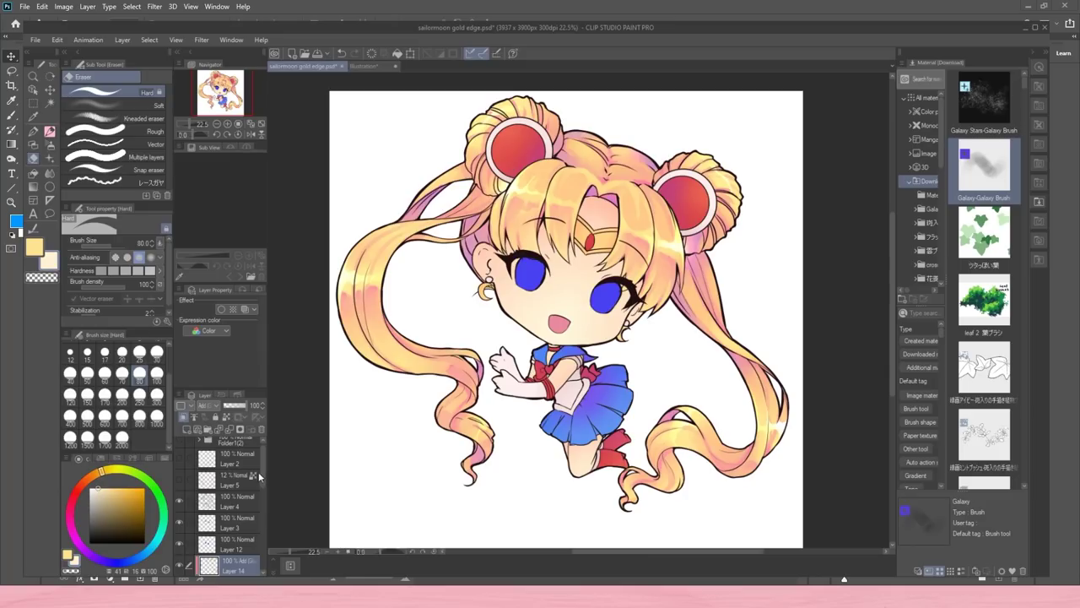
{"action": "left_click_drag", "start_coordinate": [261, 476], "coordinate": [262, 497]}
{"action": "left_click", "coordinate": [233, 516]}
{"action": "left_click", "coordinate": [50, 145]}
{"action": "left_click_drag", "start_coordinate": [179, 477], "coordinate": [179, 440]}
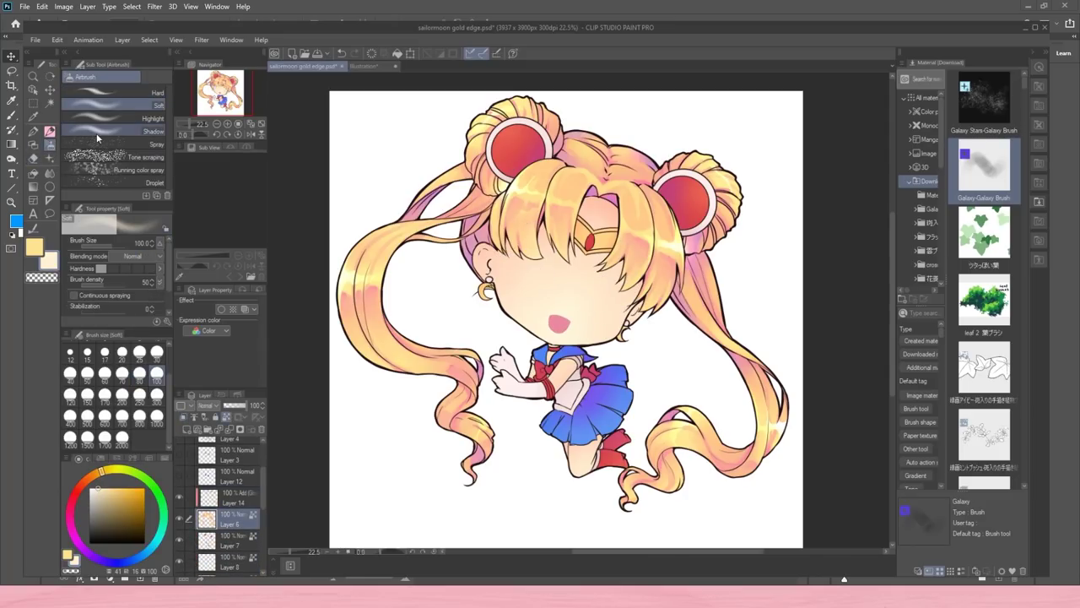
{"action": "left_click", "coordinate": [122, 393]}
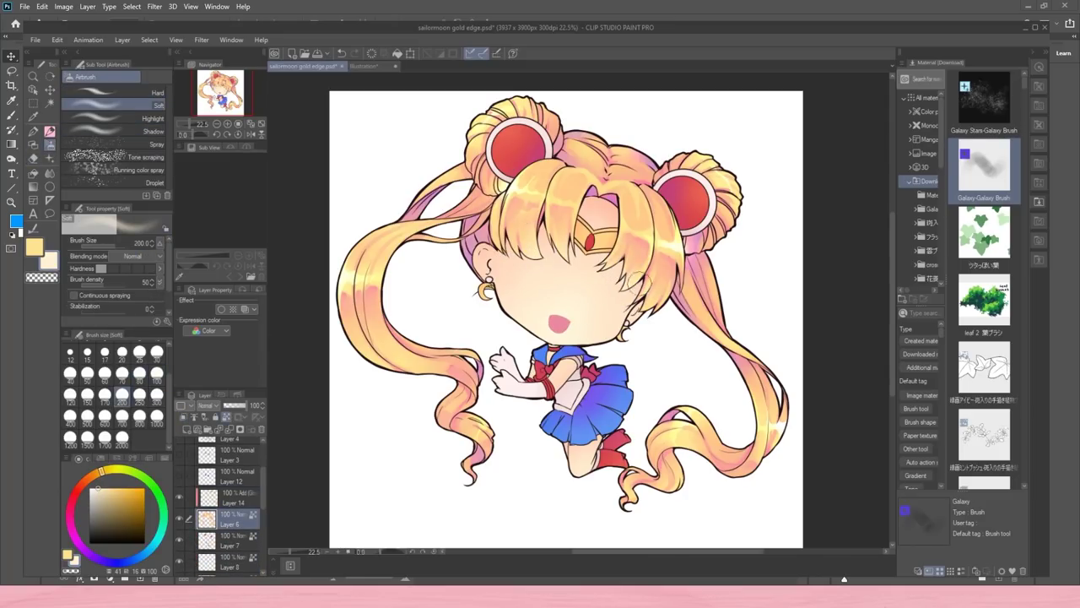
- Add a new layer above Layer 14, clip it to the layer below and set its blending mode to Multiply
{"action": "left_click", "coordinate": [234, 498]}
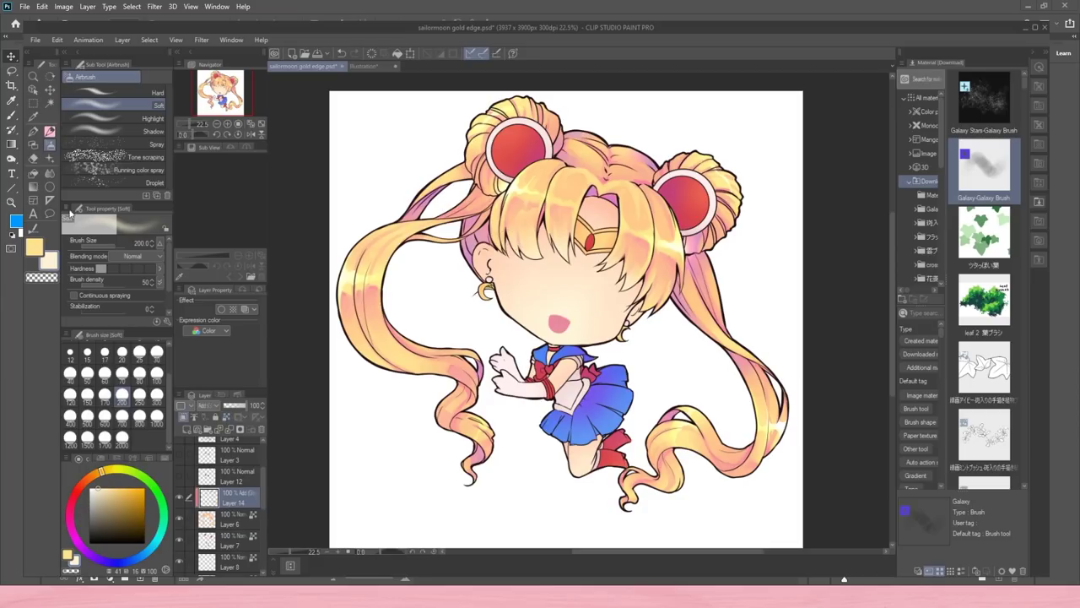
{"action": "key", "text": "e"}
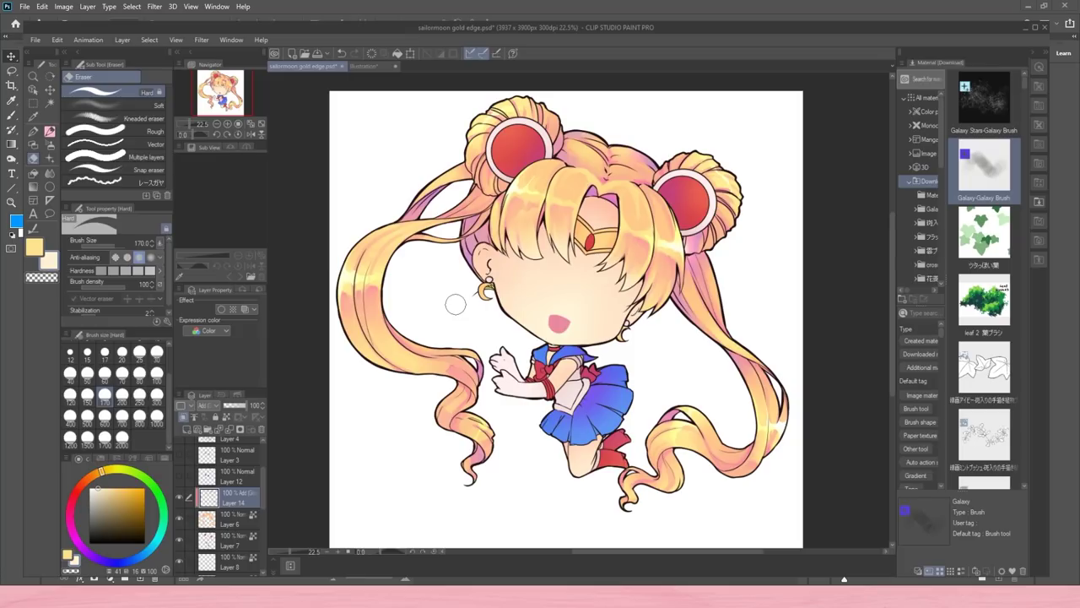
{"action": "left_click", "coordinate": [187, 430]}
{"action": "left_click", "coordinate": [182, 416]}
{"action": "left_click", "coordinate": [208, 406]}
{"action": "left_click", "coordinate": [234, 173]}
- Draw pink shadow strands in the hair with the Turnip pen at size 30 and set the Multiply layer's opacity to 77%
{"action": "left_click", "coordinate": [72, 501]}
{"action": "left_click", "coordinate": [108, 495]}
{"action": "left_click", "coordinate": [33, 131]}
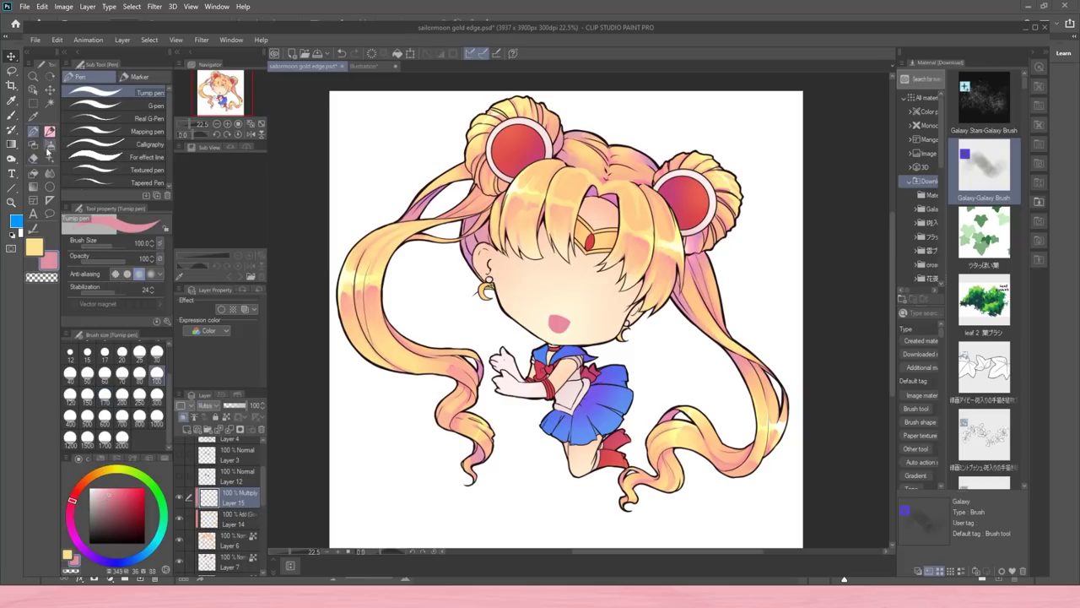
{"action": "left_click", "coordinate": [157, 352]}
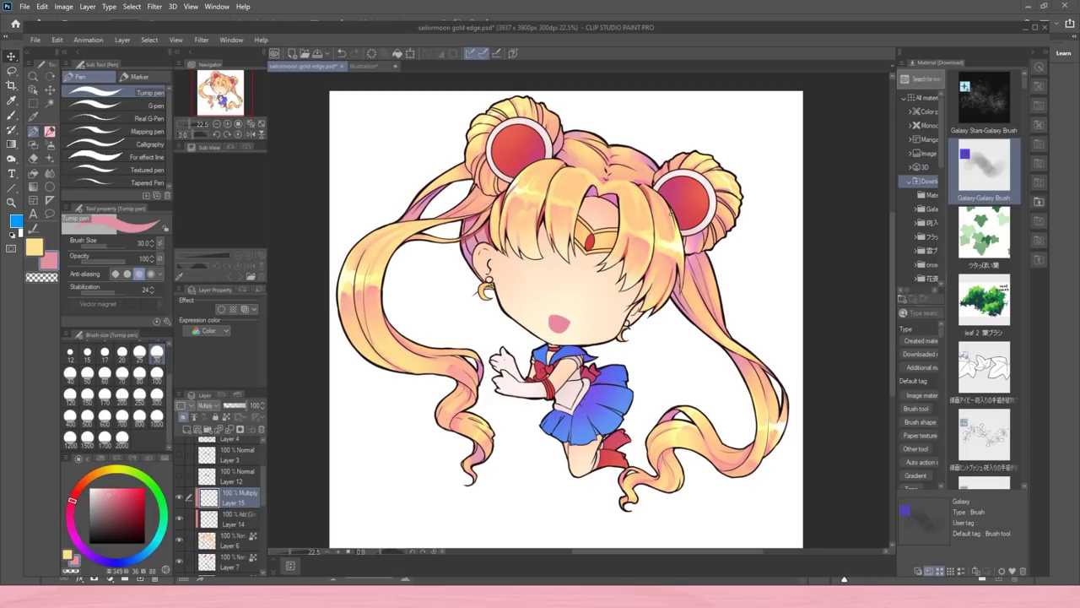
{"action": "left_click_drag", "start_coordinate": [228, 409], "coordinate": [239, 407]}
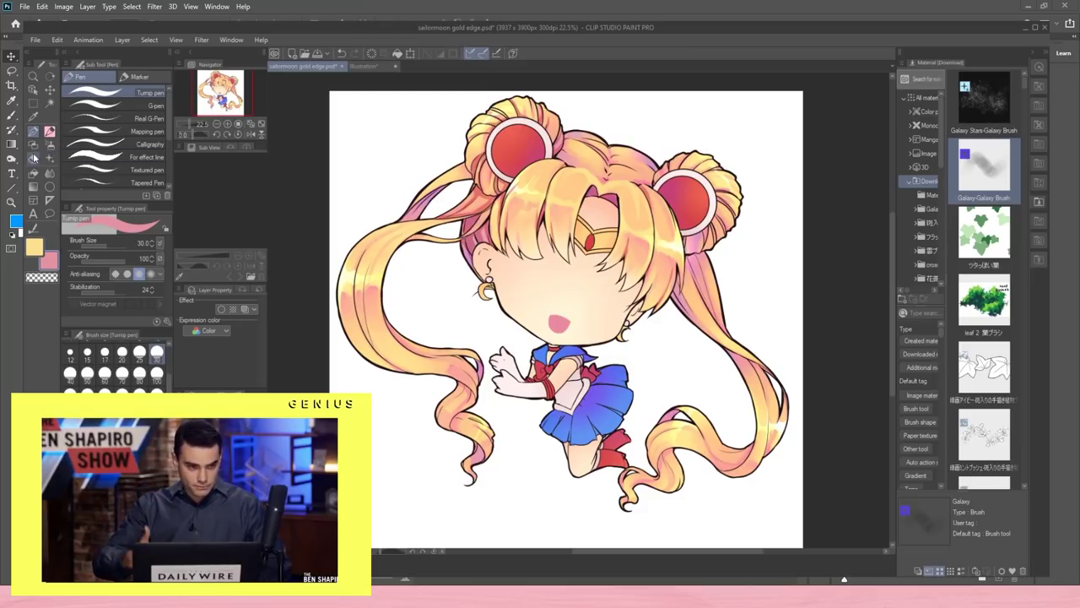
{"action": "key", "text": "e"}
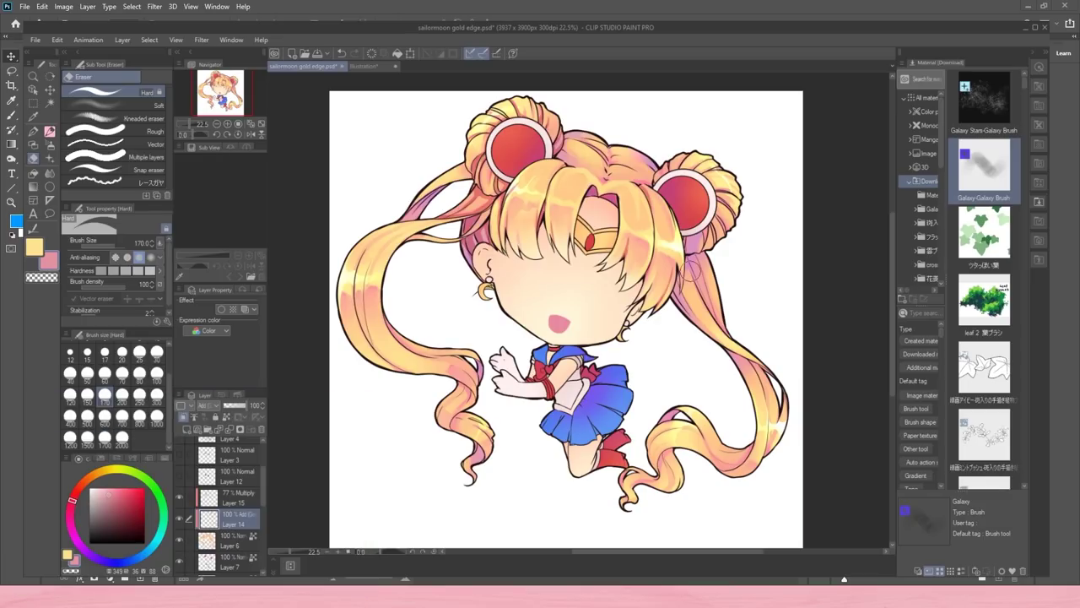
{"action": "key", "text": "p"}
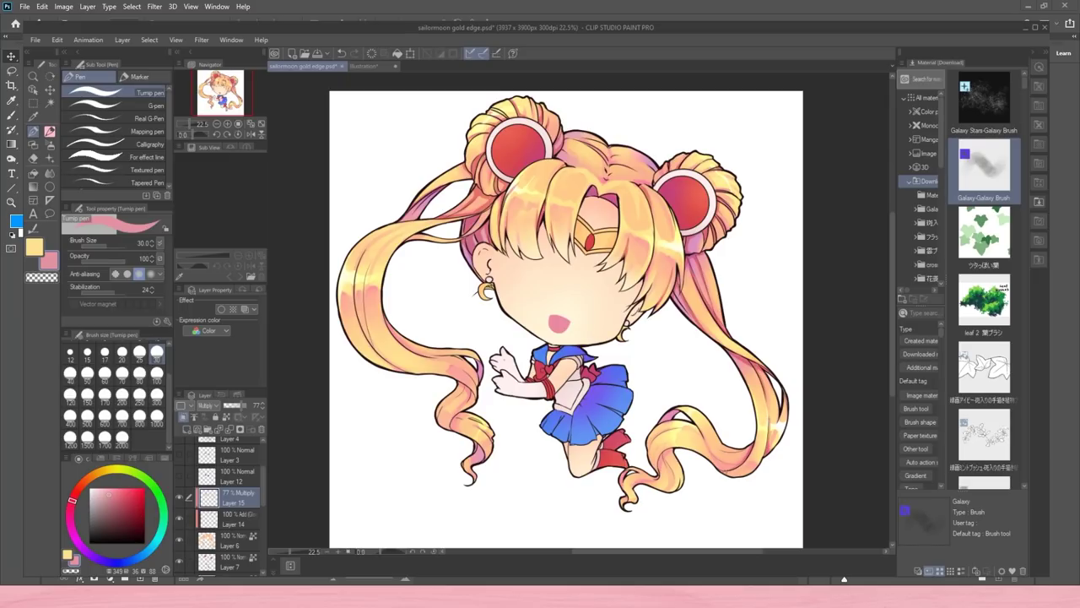
{"action": "left_click_drag", "start_coordinate": [705, 439], "coordinate": [738, 464]}
{"action": "key", "text": "ctrl+z"}
{"action": "mouse_move", "coordinate": [664, 459]}
{"action": "left_mouse_down"}
{"action": "mouse_move", "coordinate": [666, 494]}
{"action": "mouse_move", "coordinate": [665, 479]}
{"action": "left_mouse_up"}
{"action": "key", "text": "ctrl+z"}
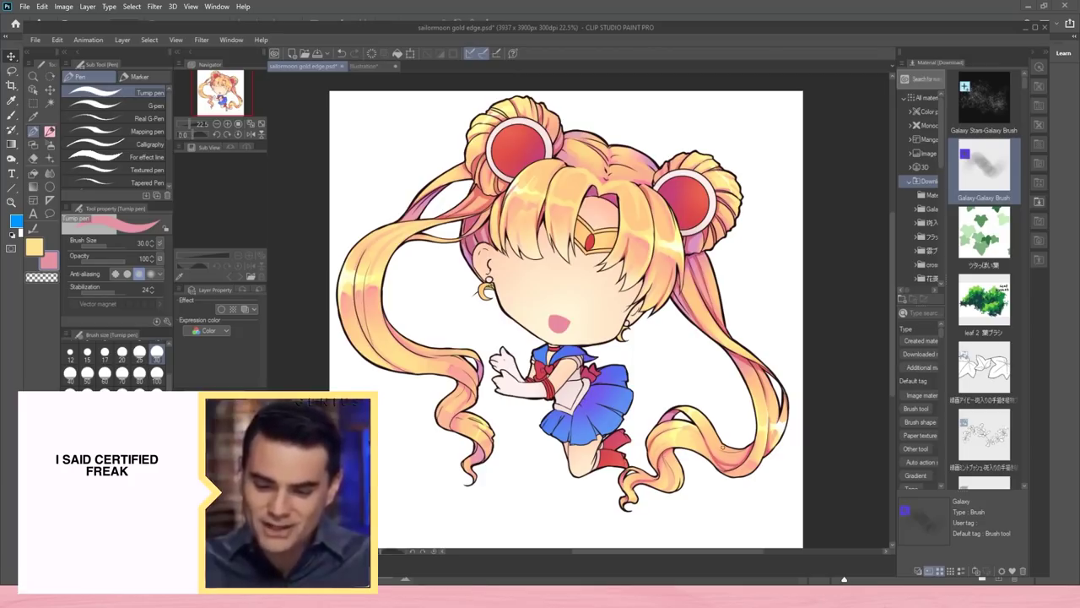
- Paint pink shadow strands along the left pigtail with Dense watercolor at size 20, cleaning them up with the Hard eraser at size 30
{"action": "key", "text": "e"}
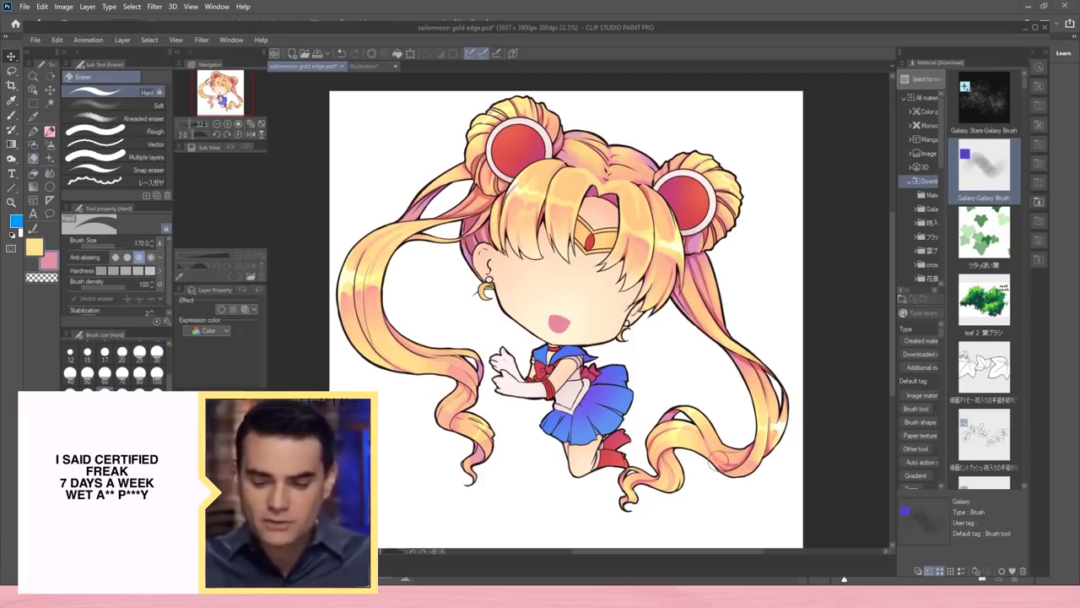
{"action": "left_click", "coordinate": [33, 131]}
{"action": "left_click", "coordinate": [33, 145]}
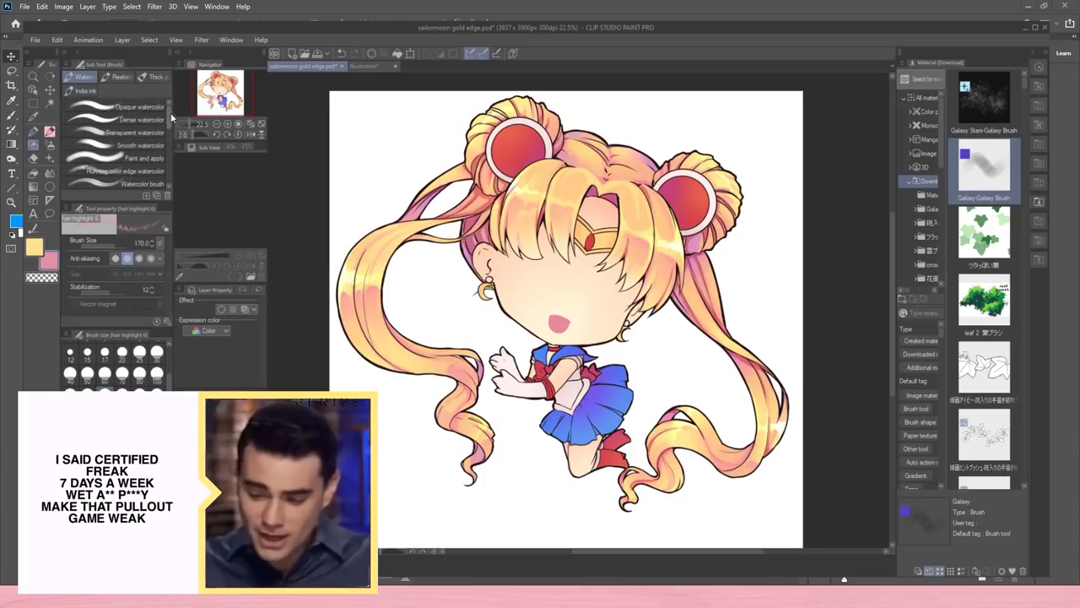
{"action": "left_click", "coordinate": [142, 120]}
{"action": "left_click", "coordinate": [122, 353]}
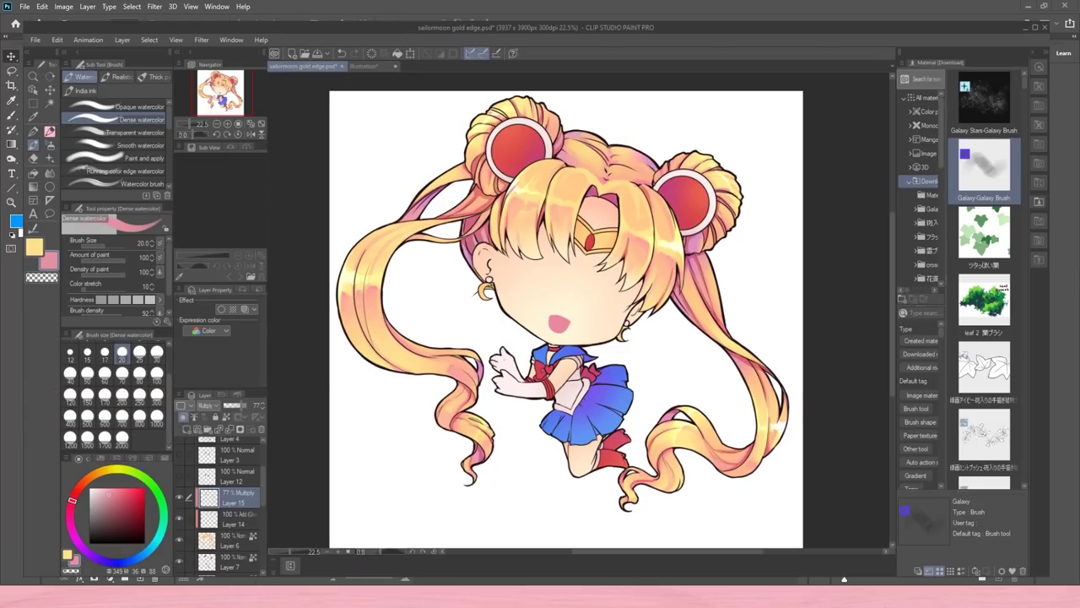
{"action": "left_click_drag", "start_coordinate": [397, 370], "coordinate": [361, 309]}
{"action": "left_click_drag", "start_coordinate": [392, 231], "coordinate": [365, 292]}
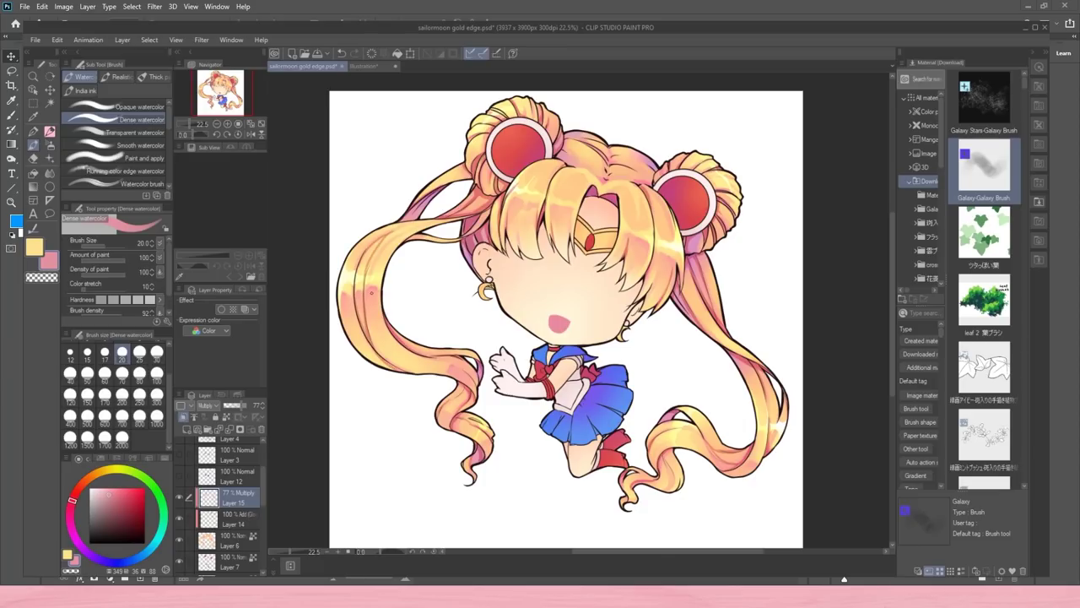
{"action": "left_click_drag", "start_coordinate": [435, 193], "coordinate": [423, 211]}
{"action": "key", "text": "e"}
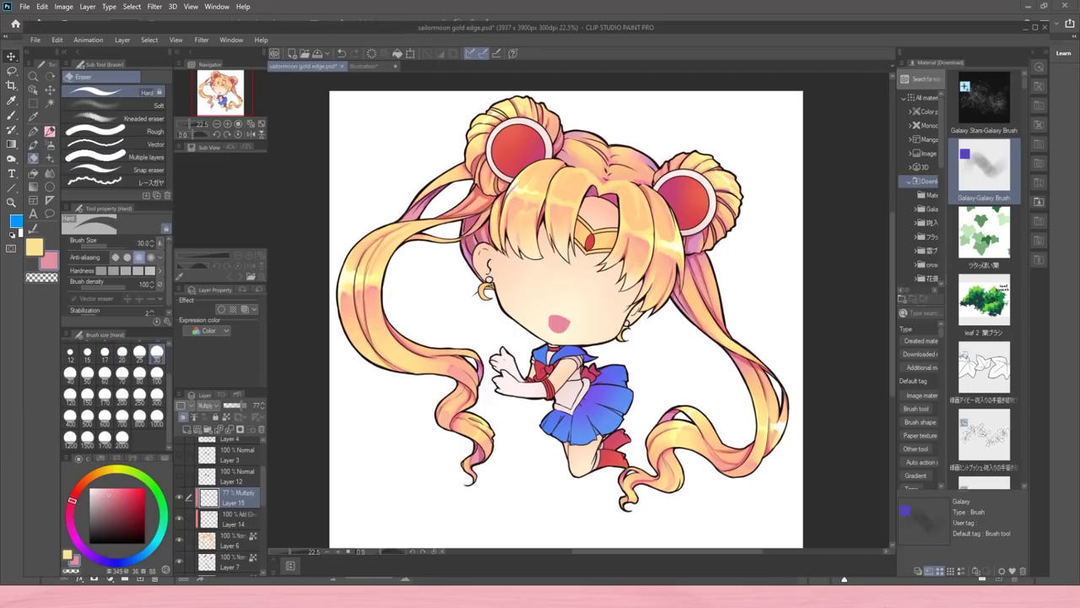
{"action": "key", "text": "p"}
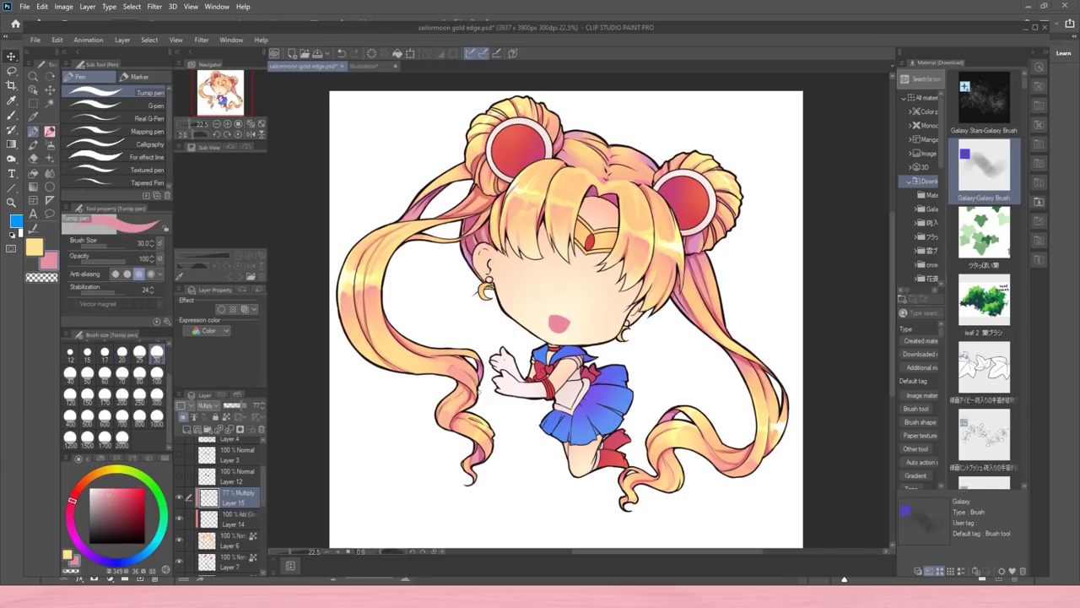
{"action": "left_click", "coordinate": [227, 125]}
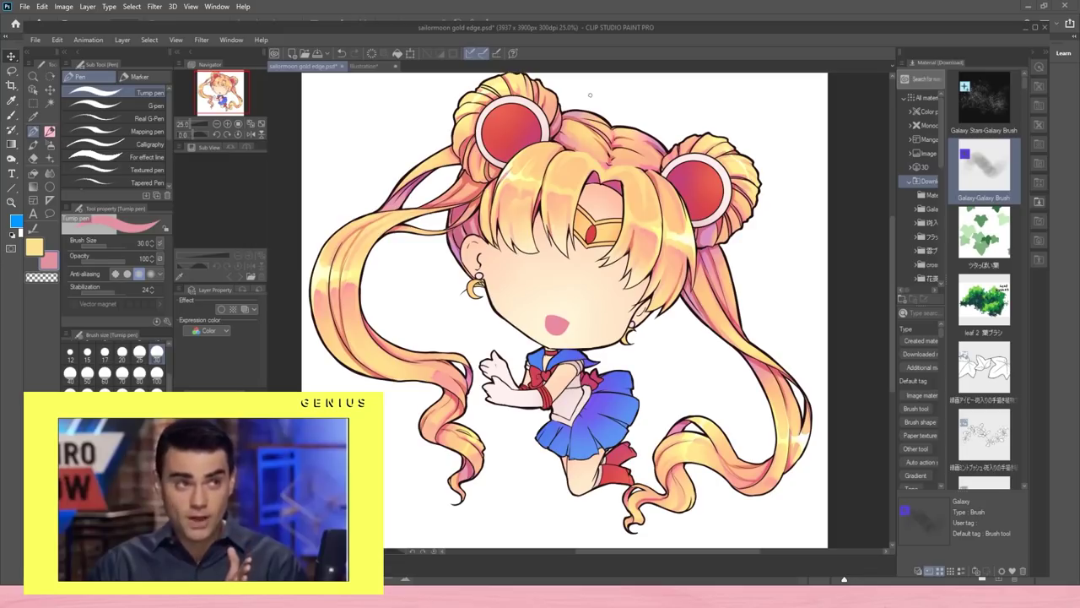
- Airbrush a blue-violet glow onto both pigtail tips with the Soft airbrush at size 250 and soften it with the Blend tool at size 300
{"action": "key", "text": "b"}
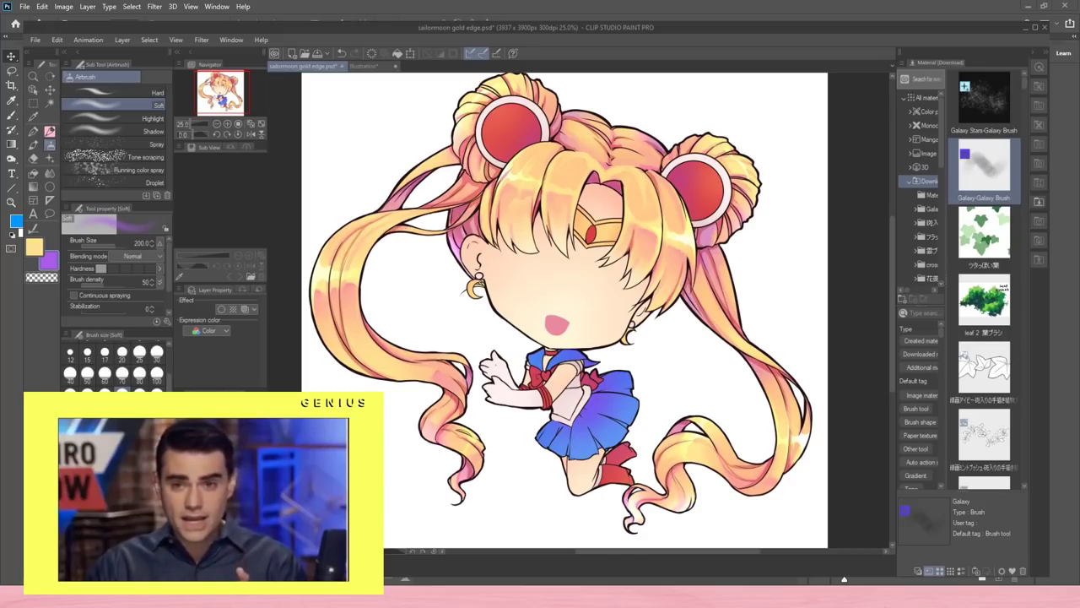
{"action": "left_click", "coordinate": [109, 523]}
{"action": "key", "text": "]"}
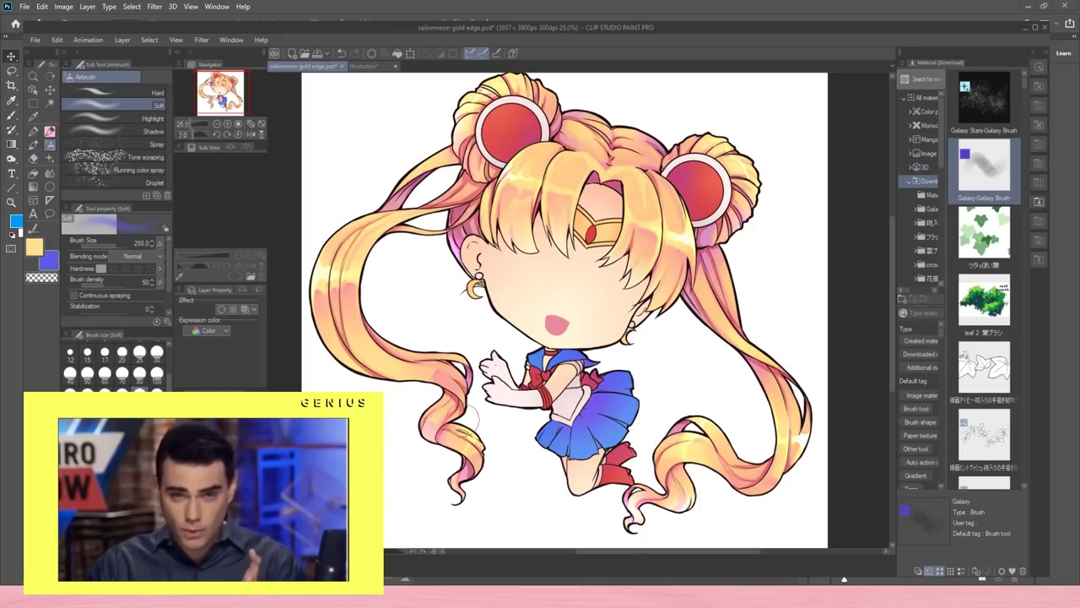
{"action": "left_click_drag", "start_coordinate": [466, 422], "coordinate": [453, 486]}
{"action": "left_click_drag", "start_coordinate": [637, 511], "coordinate": [688, 439]}
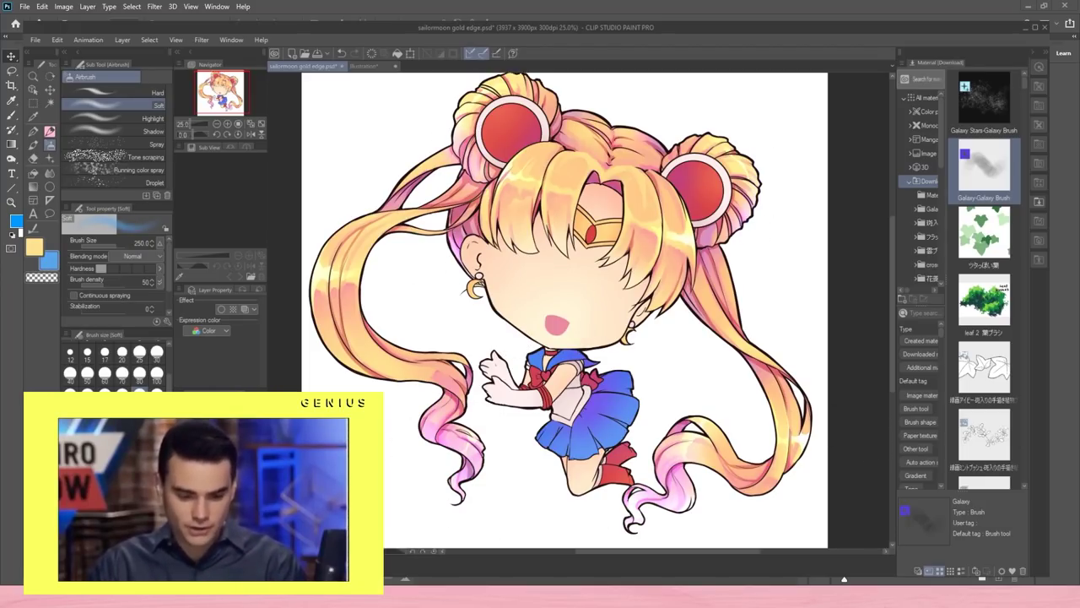
{"action": "left_click", "coordinate": [51, 174]}
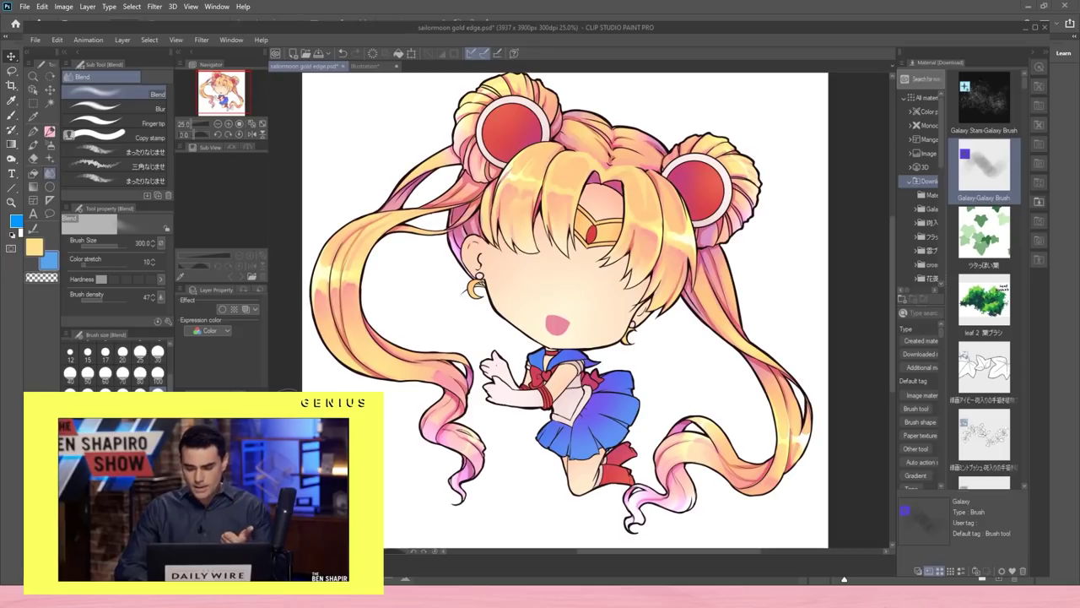
- Tint the hair line art on Layer 4 magenta with the Soft airbrush at size 250
{"action": "left_click", "coordinate": [426, 195], "text": "alt"}
{"action": "key", "text": "b"}
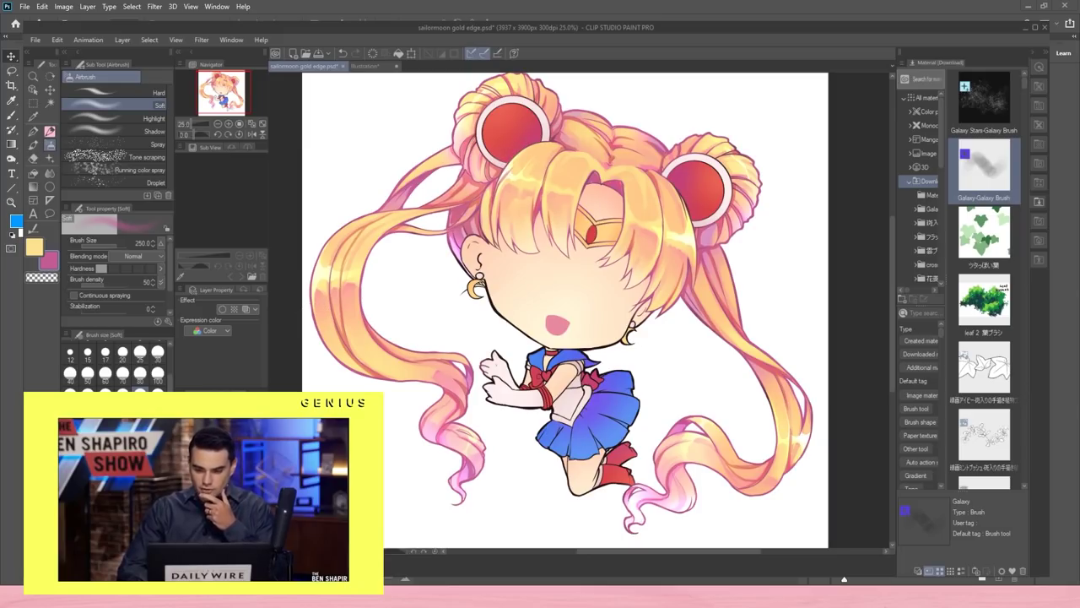
{"action": "left_click", "coordinate": [461, 192], "text": "alt"}
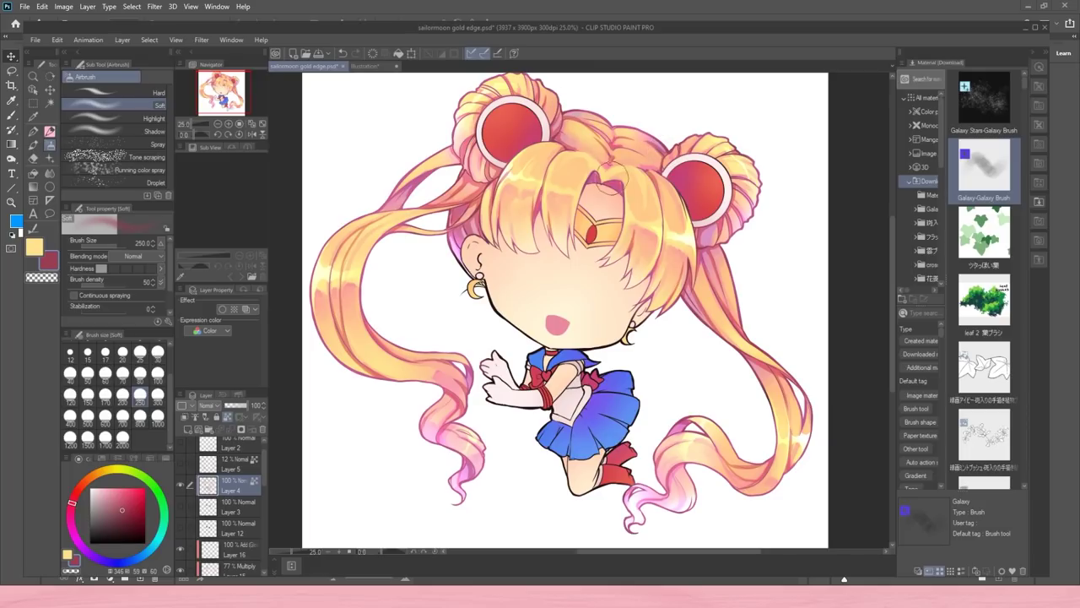
- Recolor the outer line art of the pigtails and buns in salmon with the Soft airbrush at size 250
{"action": "left_click_drag", "start_coordinate": [92, 477], "coordinate": [83, 483]}
{"action": "left_click", "coordinate": [115, 494]}
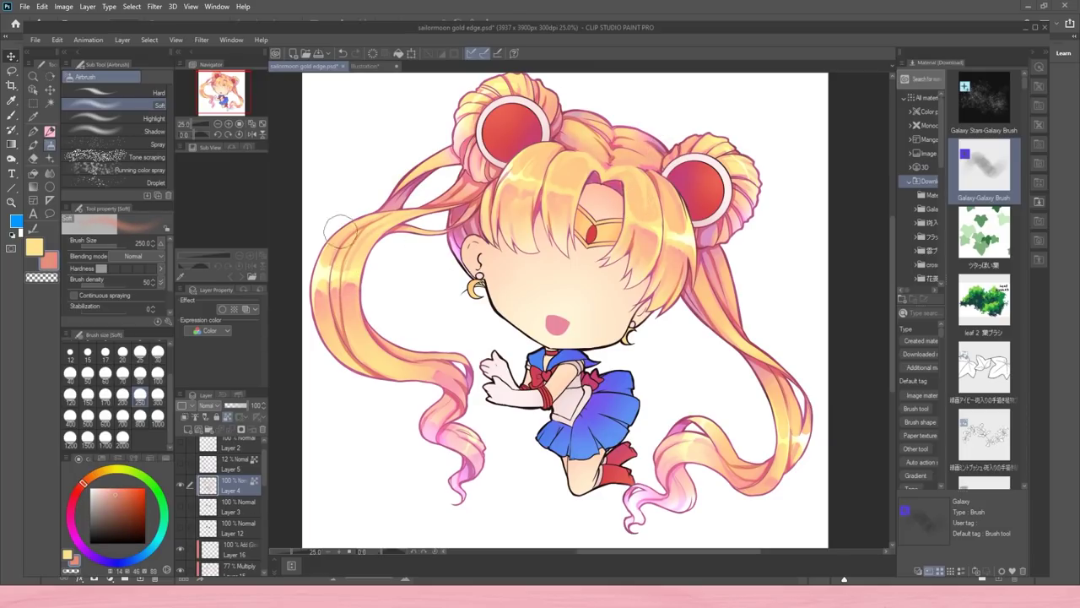
{"action": "left_click_drag", "start_coordinate": [340, 232], "coordinate": [341, 365]}
{"action": "left_click_drag", "start_coordinate": [422, 164], "coordinate": [400, 193]}
{"action": "mouse_move", "coordinate": [794, 461]}
{"action": "left_mouse_down"}
{"action": "mouse_move", "coordinate": [766, 439]}
{"action": "mouse_move", "coordinate": [769, 376]}
{"action": "left_mouse_up"}
{"action": "mouse_move", "coordinate": [761, 206]}
{"action": "left_mouse_down"}
{"action": "mouse_move", "coordinate": [765, 168]}
{"action": "mouse_move", "coordinate": [716, 146]}
{"action": "left_mouse_up"}
{"action": "left_click_drag", "start_coordinate": [530, 71], "coordinate": [534, 100]}
{"action": "left_click_drag", "start_coordinate": [519, 103], "coordinate": [454, 153]}
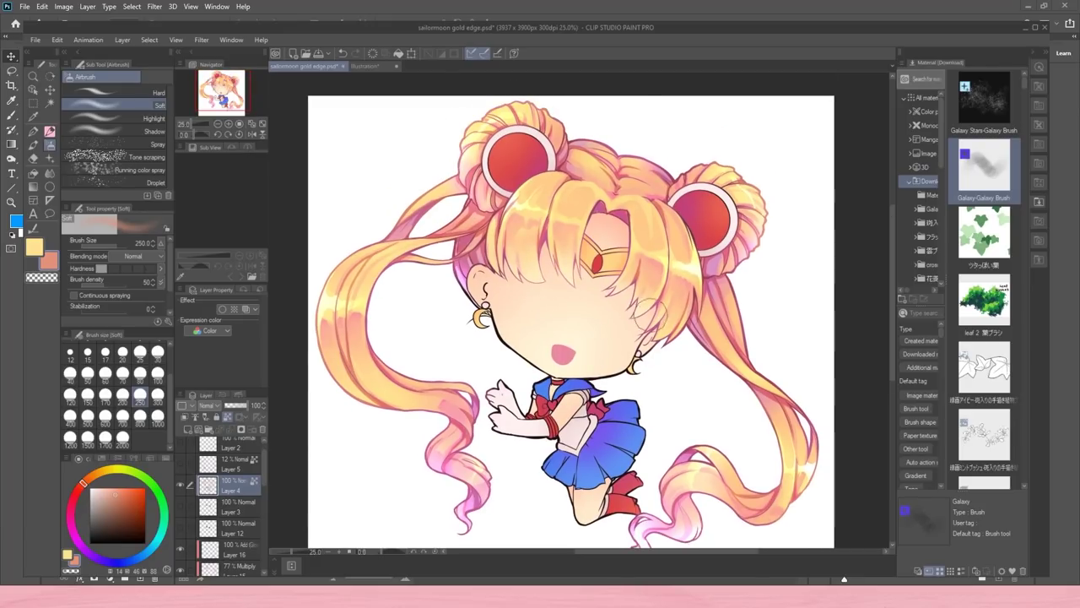
- Lighten the bang lines over the face with a cream color sampled from the skin and save the file
{"action": "left_click", "coordinate": [577, 302], "text": "alt"}
{"action": "left_click_drag", "start_coordinate": [507, 268], "coordinate": [656, 315]}
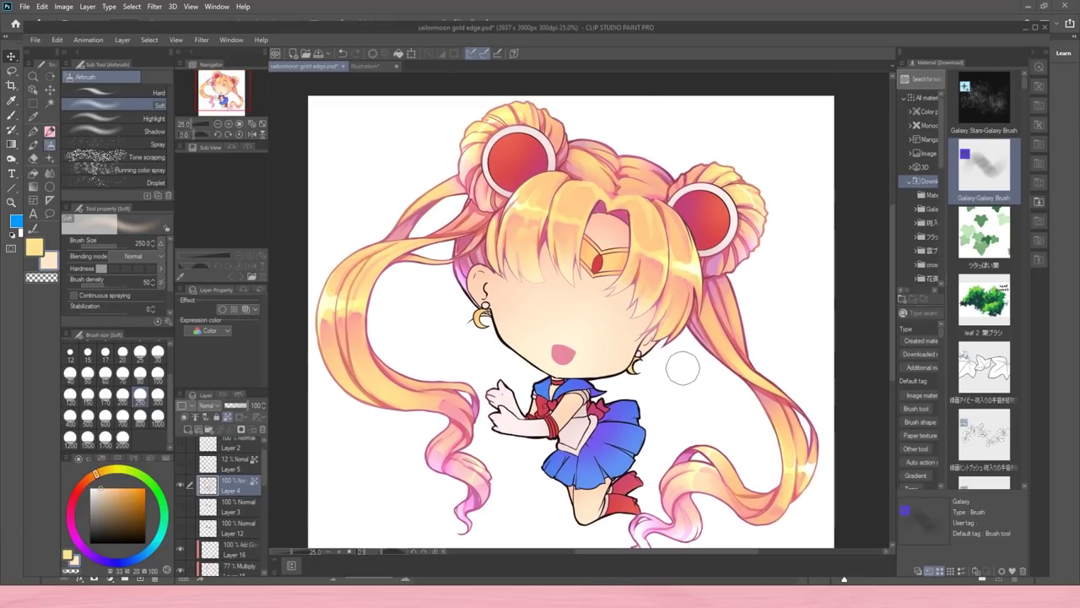
{"action": "key", "text": "ctrl+s"}
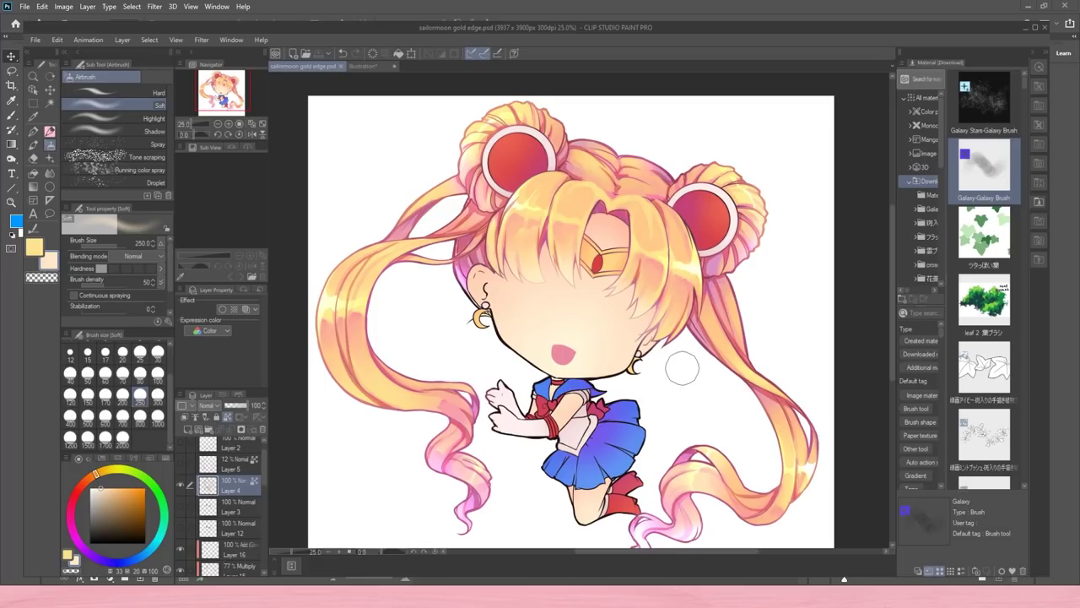
- Draw shadow strands in the bangs and at the left pigtail's base on Multiply Layer 15 with the Turnip pen at size 30
{"action": "left_click_drag", "start_coordinate": [264, 469], "coordinate": [264, 485]}
{"action": "left_click", "coordinate": [180, 515]}
{"action": "left_click", "coordinate": [181, 516]}
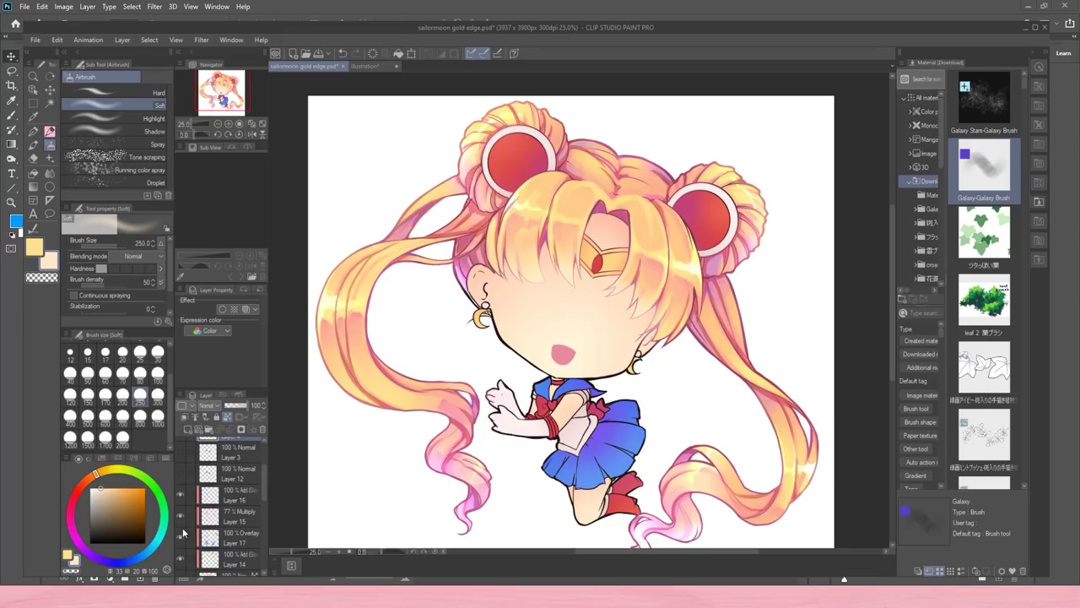
{"action": "left_click", "coordinate": [516, 283], "text": "alt"}
{"action": "key", "text": "ctrl+plus"}
{"action": "key", "text": "p"}
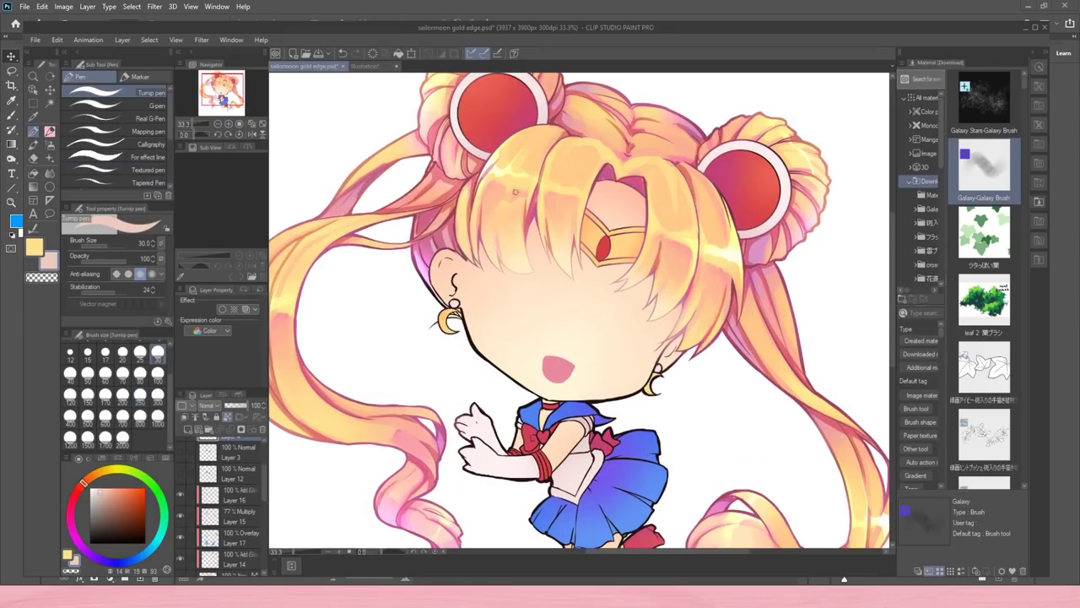
{"action": "left_click_drag", "start_coordinate": [538, 181], "coordinate": [520, 230]}
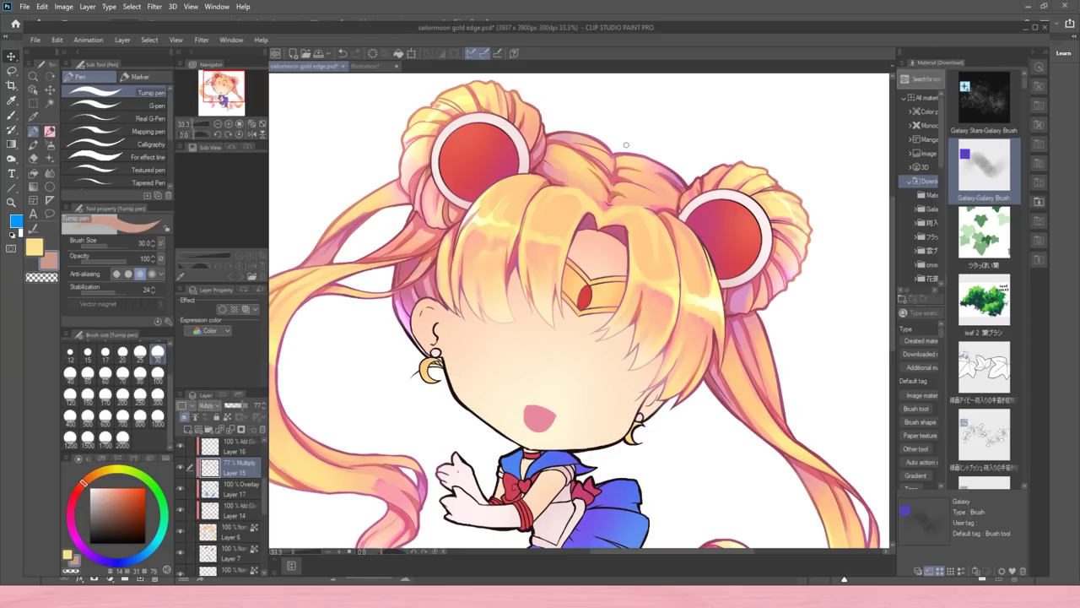
{"action": "left_click_drag", "start_coordinate": [385, 260], "coordinate": [429, 239]}
- Choose a light pink and add shadow strokes near the base of the right pigtail on Layer 15
{"action": "left_click", "coordinate": [104, 493]}
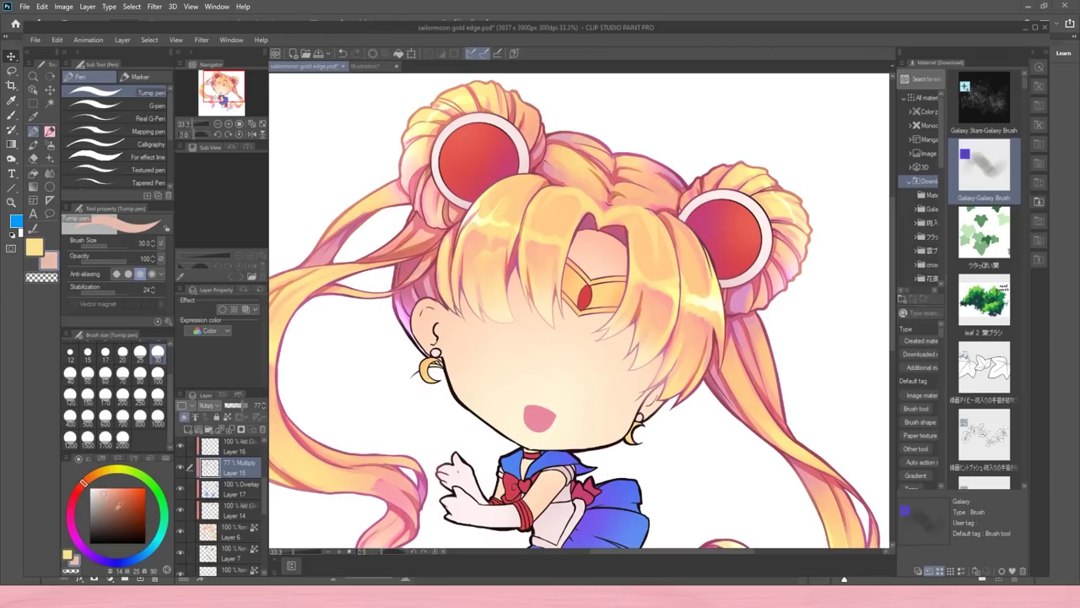
{"action": "left_click", "coordinate": [72, 501]}
{"action": "left_click_drag", "start_coordinate": [714, 373], "coordinate": [731, 407]}
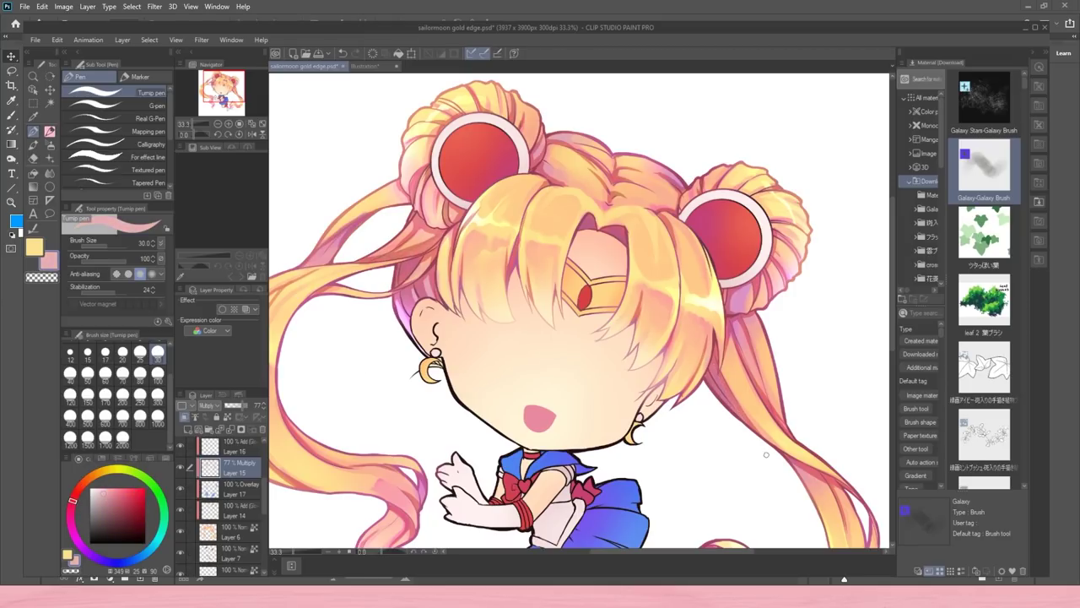
- Compare the whole drawing with hair effect Layers 14 to 17 hidden and shown
{"action": "left_click_drag", "start_coordinate": [816, 446], "coordinate": [804, 281]}
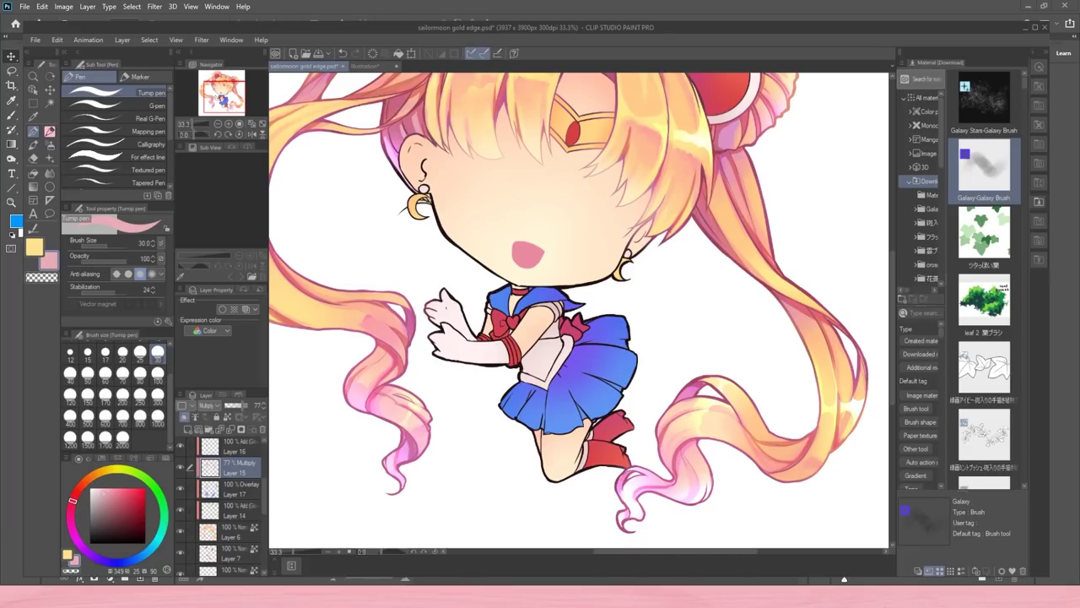
{"action": "left_click", "coordinate": [189, 124]}
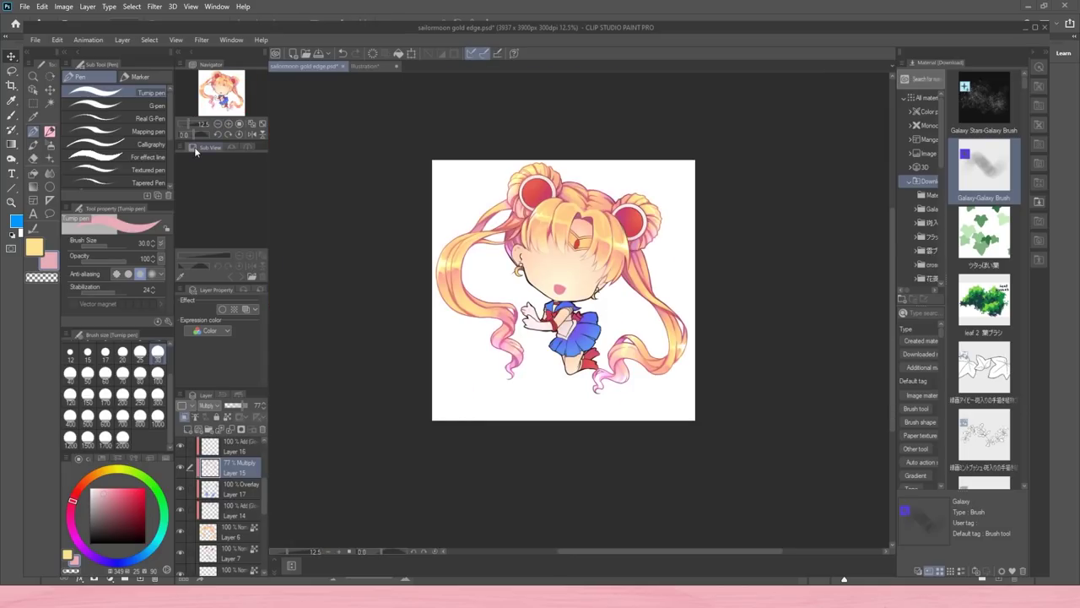
{"action": "left_click_drag", "start_coordinate": [180, 448], "coordinate": [179, 495]}
{"action": "left_click", "coordinate": [180, 510]}
{"action": "left_click", "coordinate": [181, 510]}
{"action": "left_click", "coordinate": [181, 510]}
{"action": "left_click", "coordinate": [180, 510]}
{"action": "left_click", "coordinate": [233, 511]}
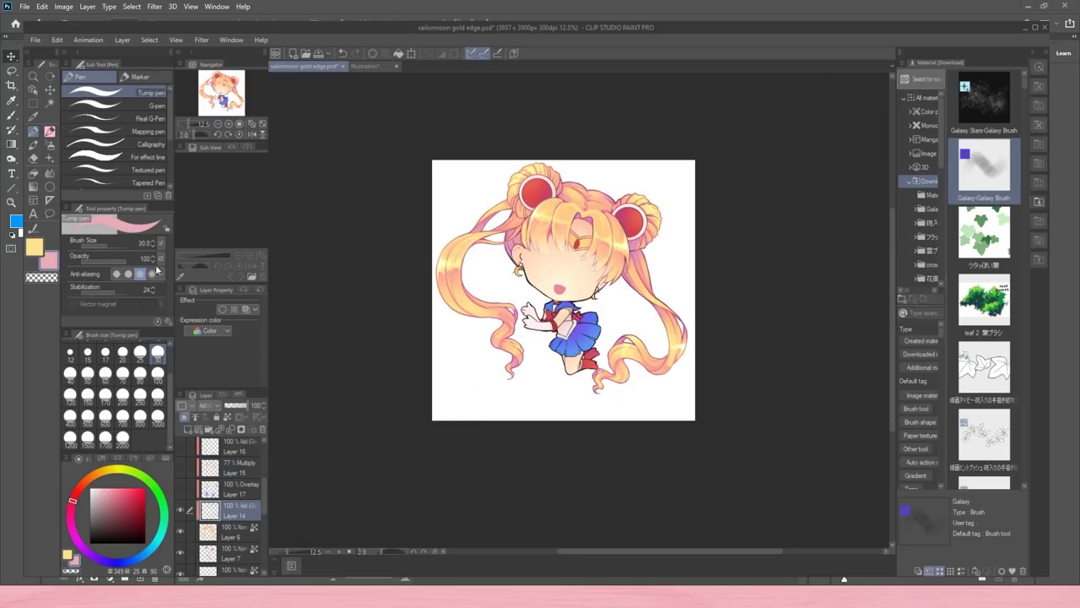
{"action": "key", "text": "e"}
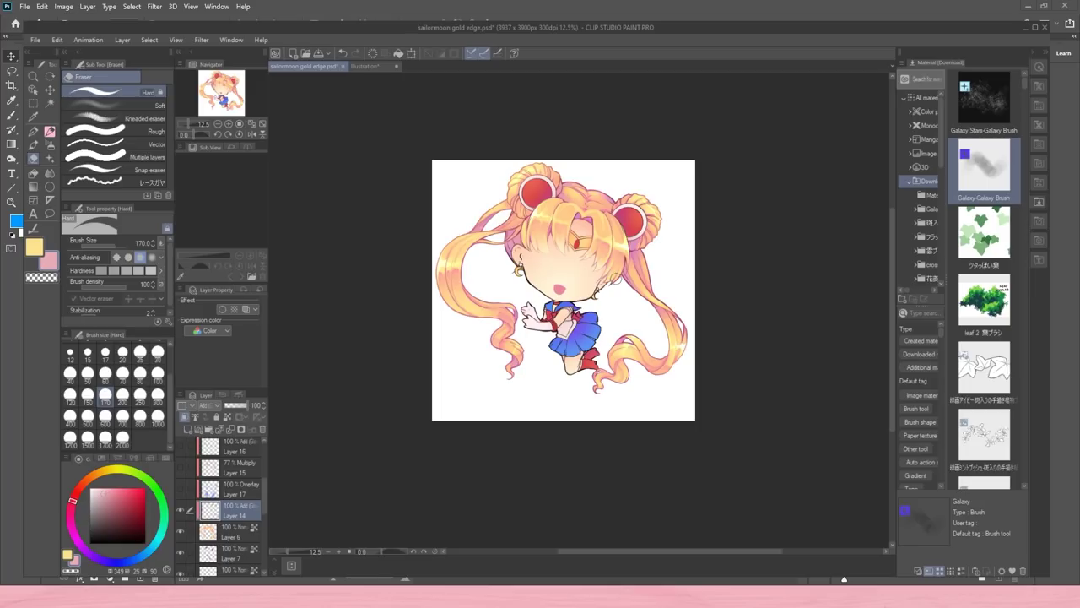
{"action": "left_click", "coordinate": [181, 447]}
{"action": "left_click", "coordinate": [181, 467]}
{"action": "left_click", "coordinate": [181, 489]}
{"action": "left_click", "coordinate": [180, 489]}
{"action": "left_click", "coordinate": [181, 489]}
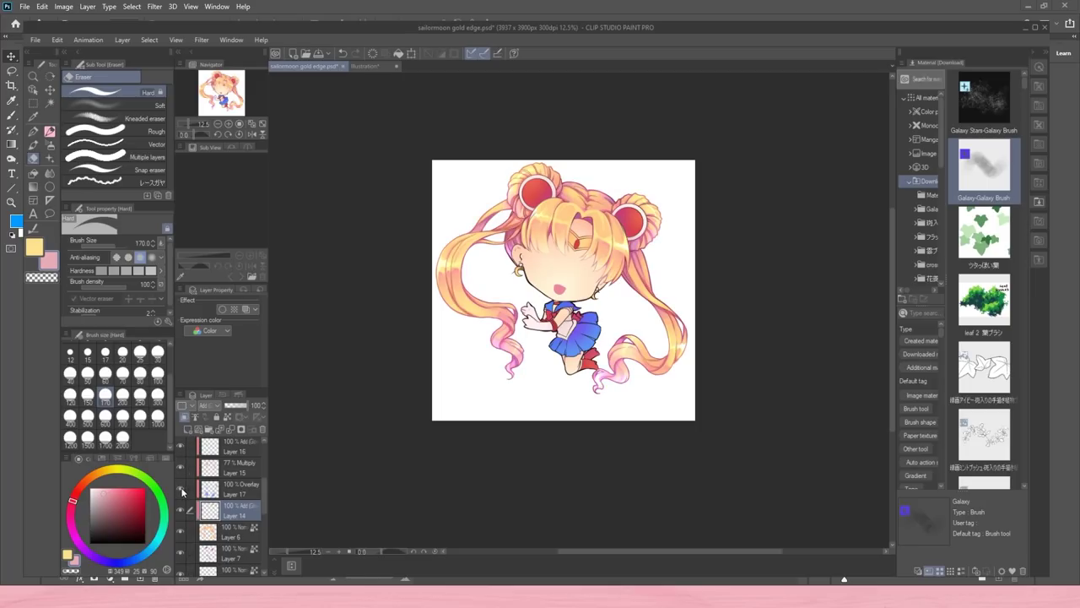
- Merge hair effect Layers 14 to 17 with the hair color layer, Layer 6
{"action": "left_click", "coordinate": [247, 454]}
{"action": "left_click", "coordinate": [235, 531], "text": "shift"}
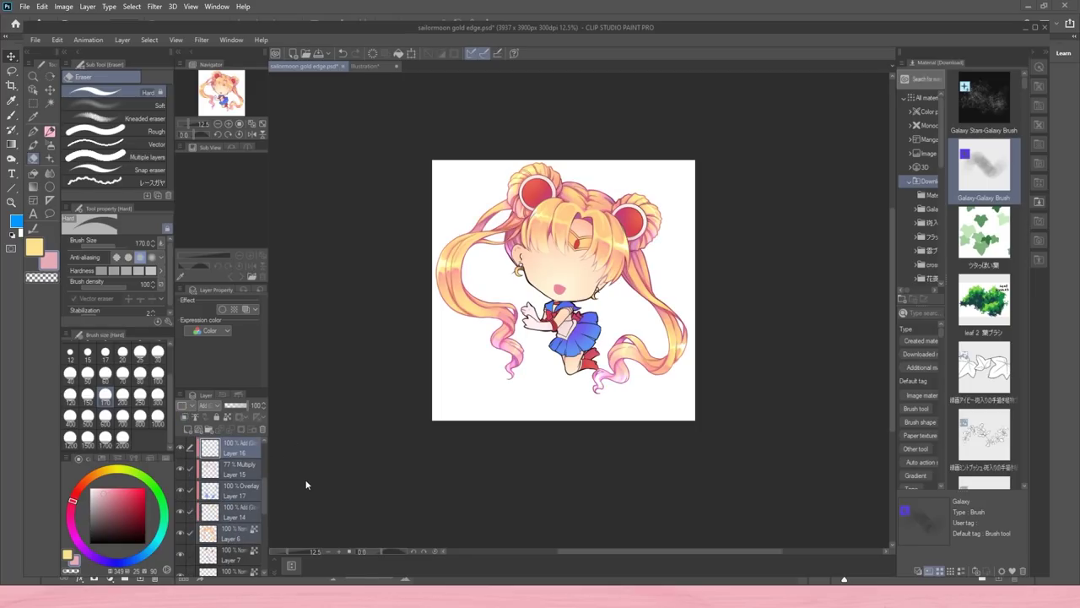
{"action": "key", "text": "shift+alt+e"}
{"action": "left_click", "coordinate": [227, 123]}
{"action": "left_click", "coordinate": [227, 123]}
{"action": "left_click", "coordinate": [228, 123]}
{"action": "left_click_drag", "start_coordinate": [429, 420], "coordinate": [576, 447]}
{"action": "left_click", "coordinate": [36, 144]}
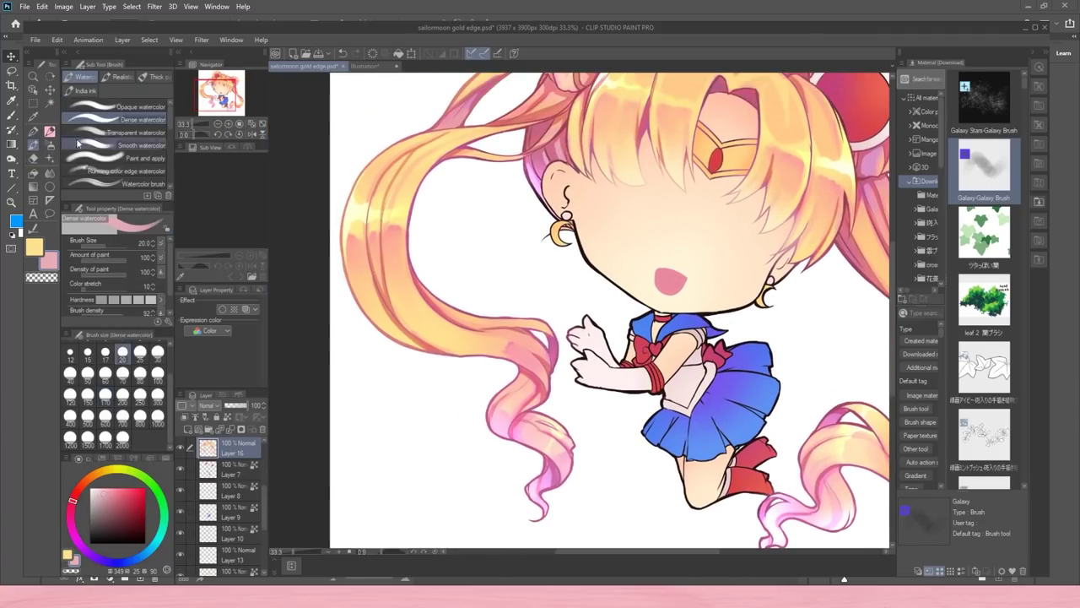
{"action": "left_click", "coordinate": [118, 133]}
{"action": "left_click_drag", "start_coordinate": [369, 216], "coordinate": [340, 293]}
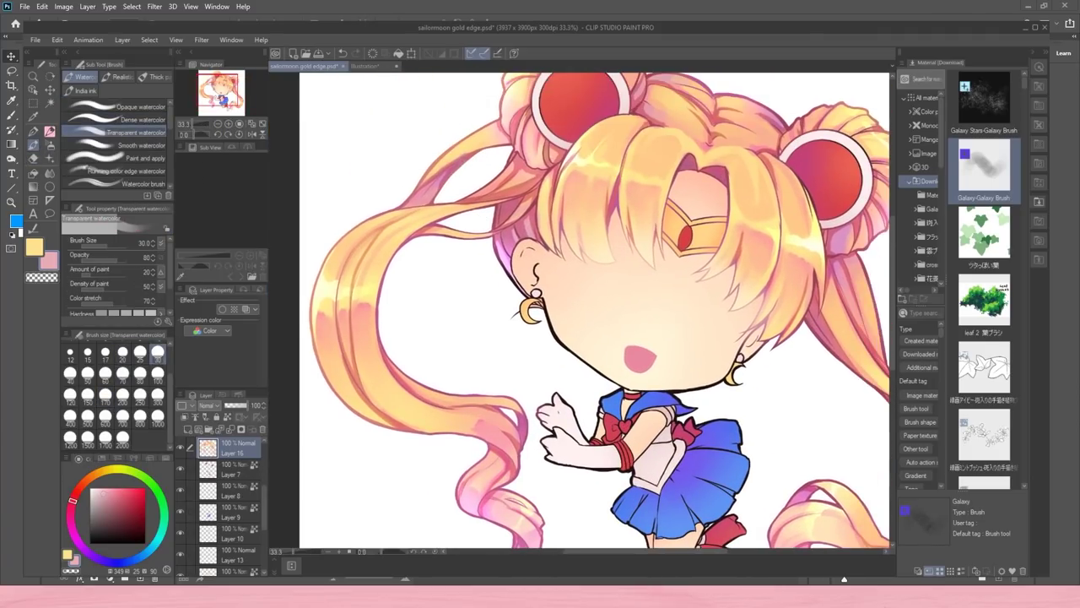
{"action": "left_click_drag", "start_coordinate": [448, 180], "coordinate": [439, 200]}
{"action": "key", "text": "ctrl+z"}
- Lock the merged hair layer's transparent pixels and retouch the left pigtail in sampled hair colors with Dense watercolor at size 20
{"action": "left_click", "coordinate": [228, 417]}
{"action": "left_click", "coordinate": [339, 272], "text": "alt"}
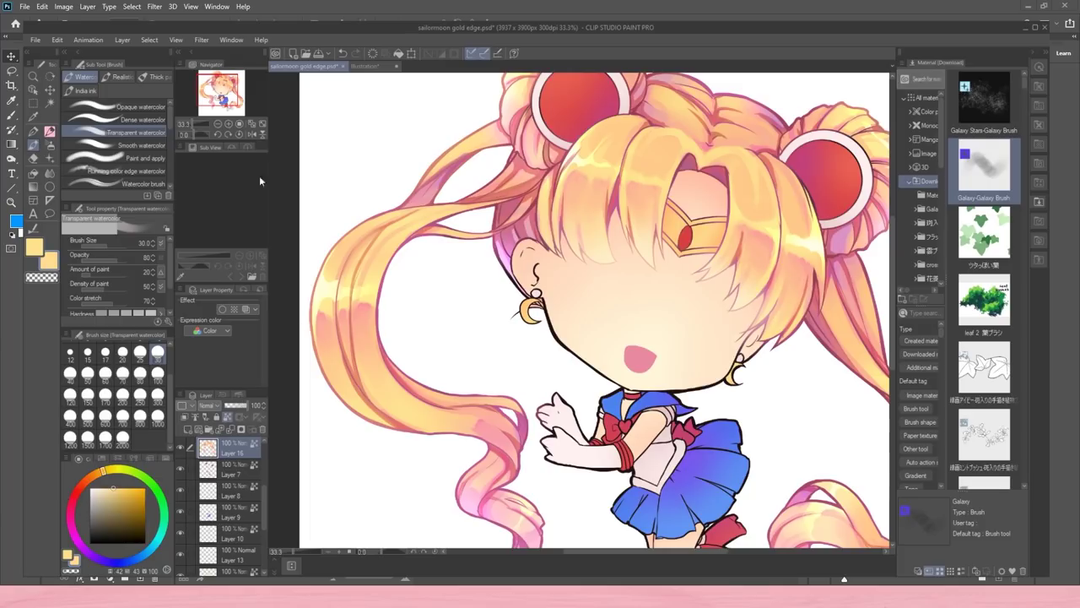
{"action": "key", "text": "b"}
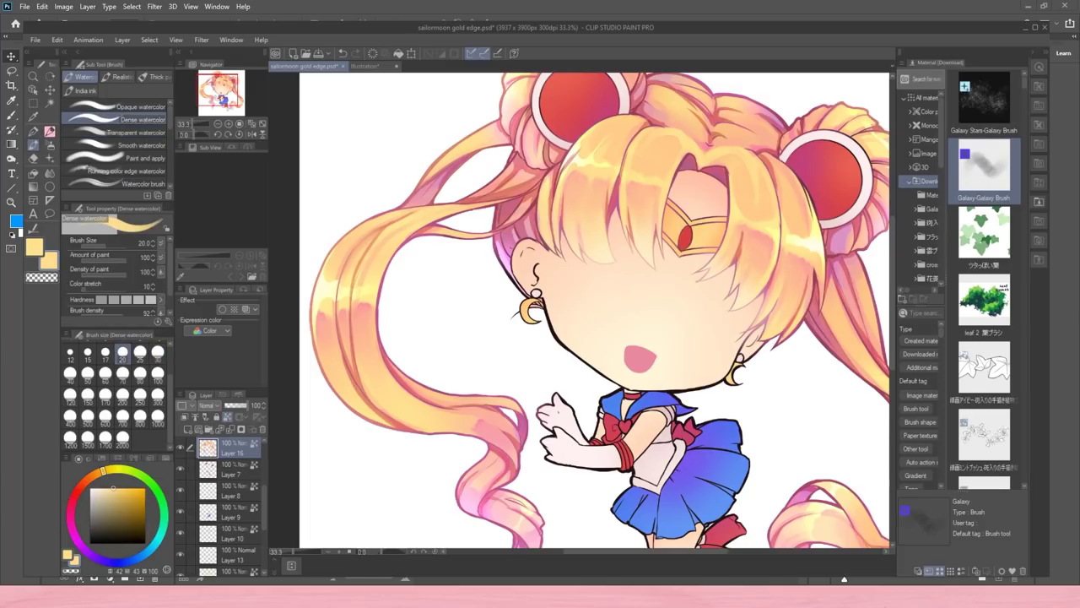
{"action": "mouse_move", "coordinate": [347, 359]}
{"action": "left_mouse_down"}
{"action": "mouse_move", "coordinate": [357, 391]}
{"action": "mouse_move", "coordinate": [410, 429]}
{"action": "left_mouse_up"}
{"action": "key", "text": "ctrl+z"}
{"action": "left_click", "coordinate": [358, 316], "text": "alt"}
{"action": "left_click_drag", "start_coordinate": [384, 353], "coordinate": [456, 410]}
{"action": "left_click", "coordinate": [440, 400], "text": "alt"}
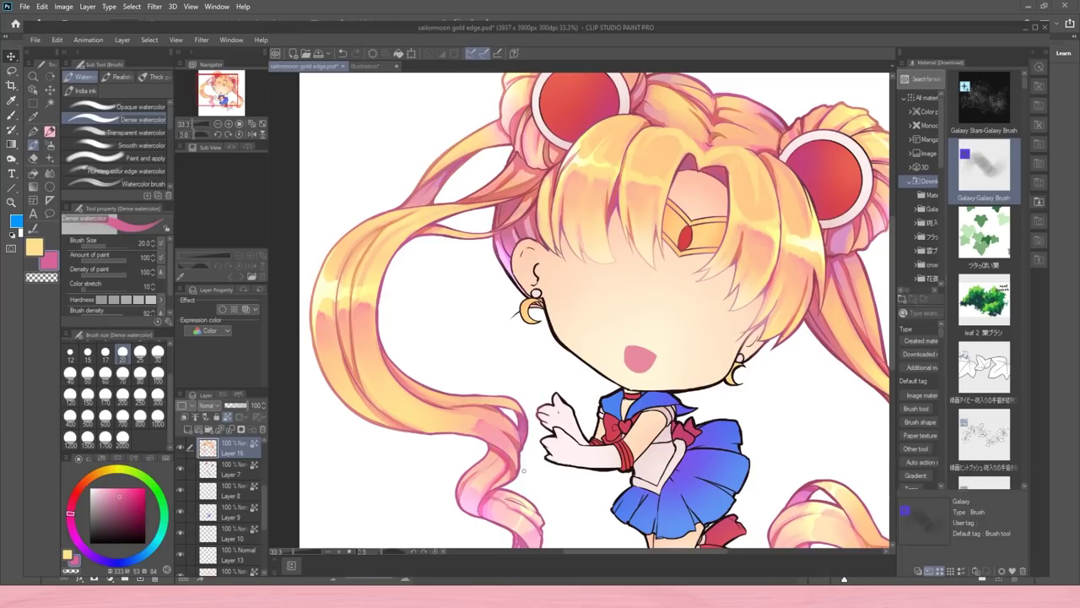
{"action": "left_click", "coordinate": [463, 412], "text": "alt"}
- Retouch the hair at the base of the right bun with a dark pink sampled from the shadow lines
{"action": "left_click_drag", "start_coordinate": [782, 277], "coordinate": [515, 251]}
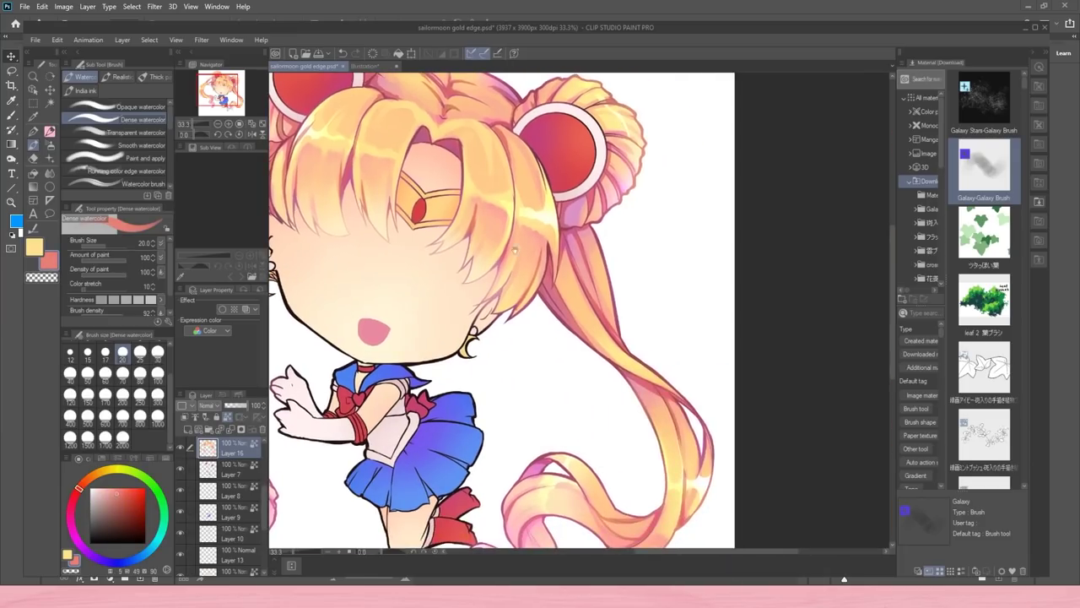
{"action": "left_click", "coordinate": [567, 212], "text": "alt"}
{"action": "left_click_drag", "start_coordinate": [561, 201], "coordinate": [561, 222]}
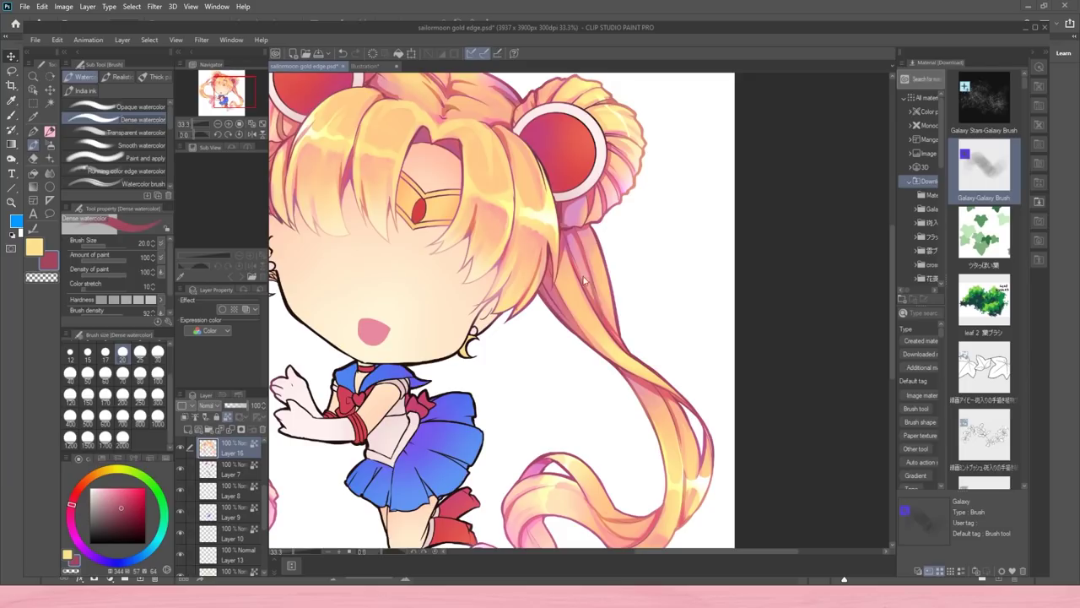
- Show the hidden face and eye layers and move Layers 3 and 12 above Layer 4
{"action": "left_click", "coordinate": [218, 124]}
{"action": "left_click", "coordinate": [218, 124]}
{"action": "left_click", "coordinate": [218, 124]}
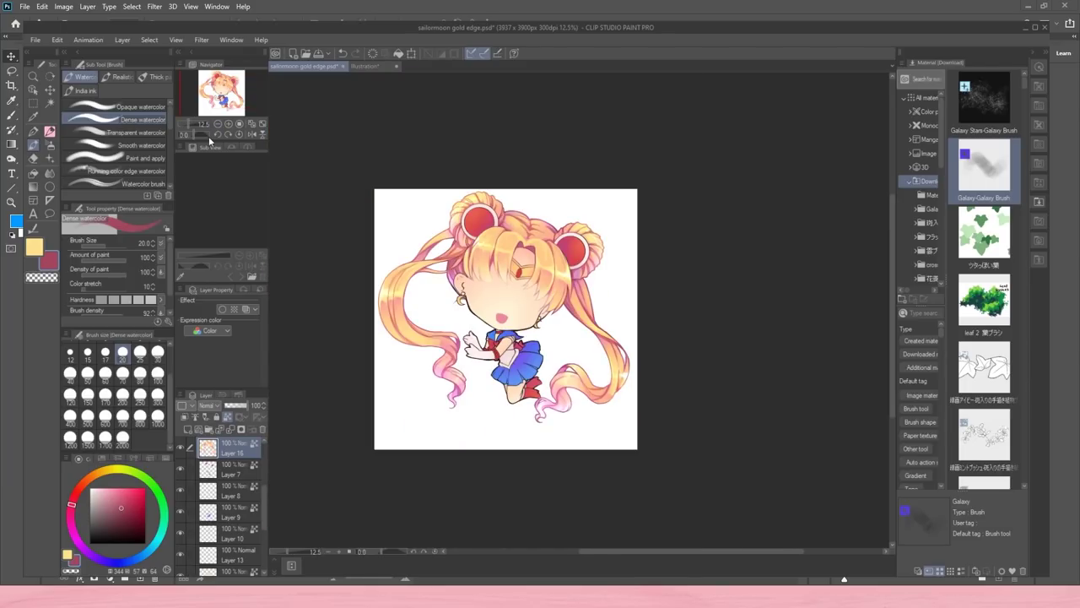
{"action": "scroll", "coordinate": [220, 498], "scroll_direction": "up", "scroll_amount": 3}
{"action": "left_click", "coordinate": [184, 512]}
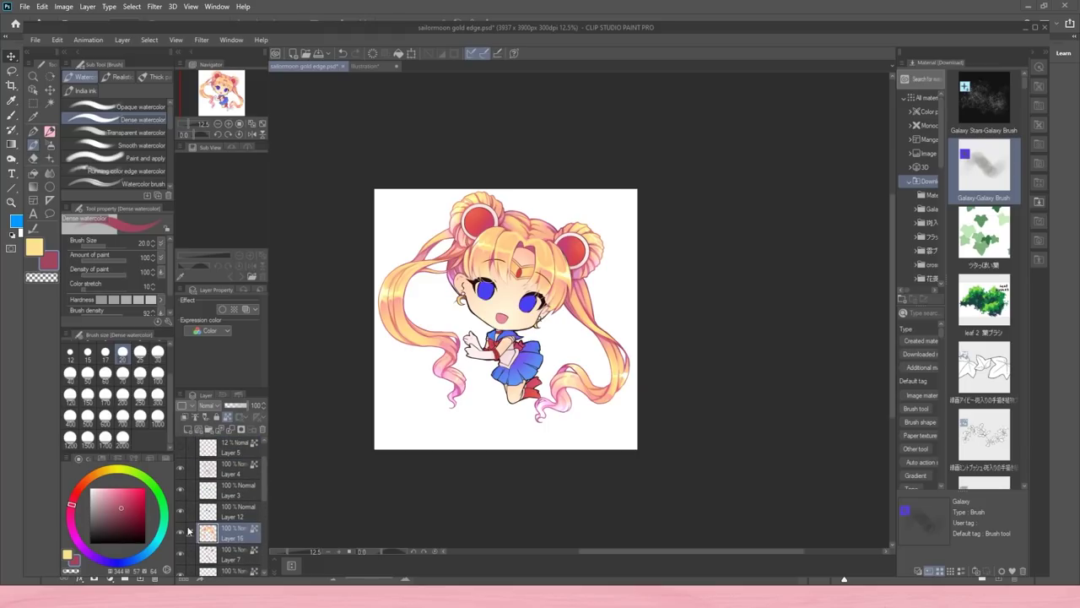
{"action": "left_click", "coordinate": [233, 491]}
{"action": "left_click", "coordinate": [233, 512], "text": "shift"}
{"action": "left_click_drag", "start_coordinate": [233, 512], "coordinate": [231, 461]}
- Lock Layer 12's transparent pixels and tint the lower irises light blue with the Soft airbrush at size 250
{"action": "left_click", "coordinate": [235, 495]}
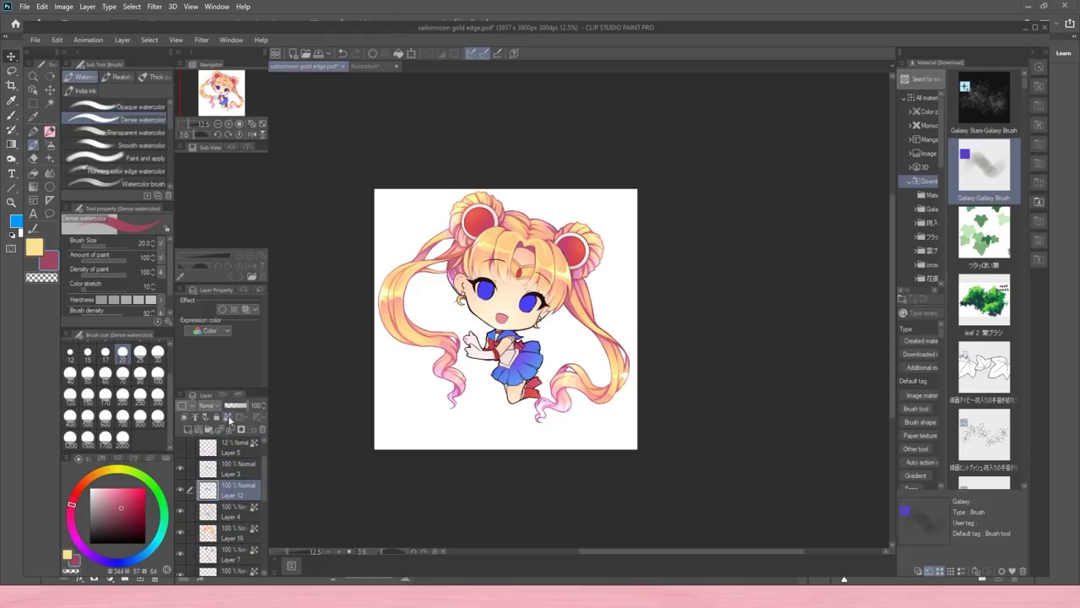
{"action": "left_click", "coordinate": [228, 417]}
{"action": "left_click", "coordinate": [228, 124]}
{"action": "left_click", "coordinate": [228, 124]}
{"action": "mouse_move", "coordinate": [72, 505]}
{"action": "left_mouse_down"}
{"action": "mouse_move", "coordinate": [129, 561]}
{"action": "mouse_move", "coordinate": [143, 555]}
{"action": "left_mouse_up"}
{"action": "left_click", "coordinate": [117, 492]}
{"action": "left_click", "coordinate": [50, 146]}
{"action": "left_click_drag", "start_coordinate": [386, 294], "coordinate": [408, 296]}
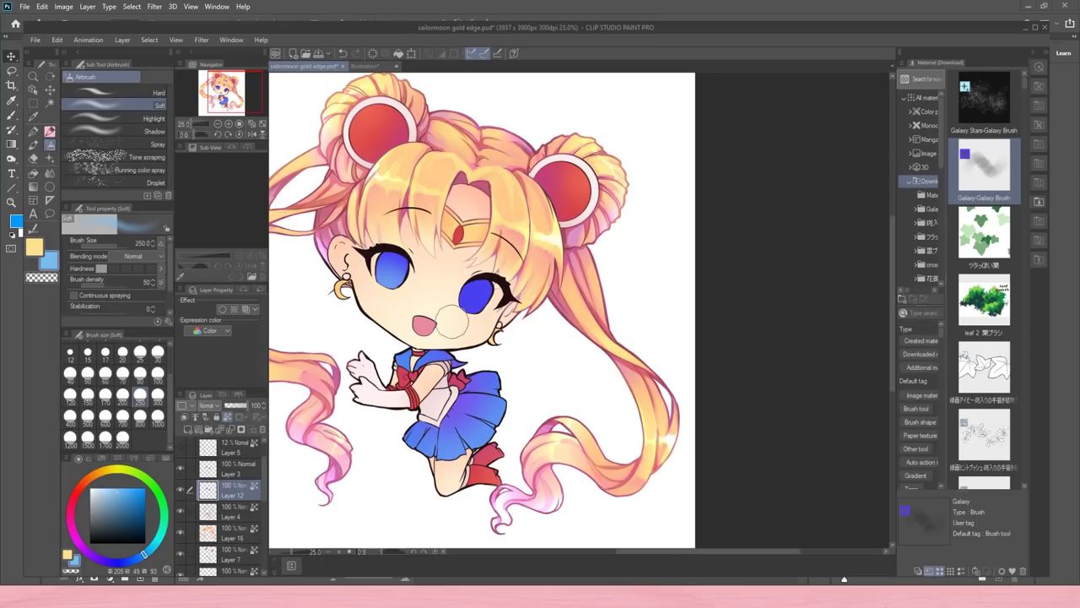
{"action": "left_click_drag", "start_coordinate": [462, 317], "coordinate": [483, 319]}
- Tint the upper part of both irises purple with the Soft airbrush at size 100
{"action": "left_click", "coordinate": [86, 550]}
{"action": "left_click", "coordinate": [124, 495]}
{"action": "left_click", "coordinate": [158, 374]}
{"action": "left_click_drag", "start_coordinate": [380, 256], "coordinate": [405, 255]}
{"action": "left_click_drag", "start_coordinate": [469, 284], "coordinate": [493, 286]}
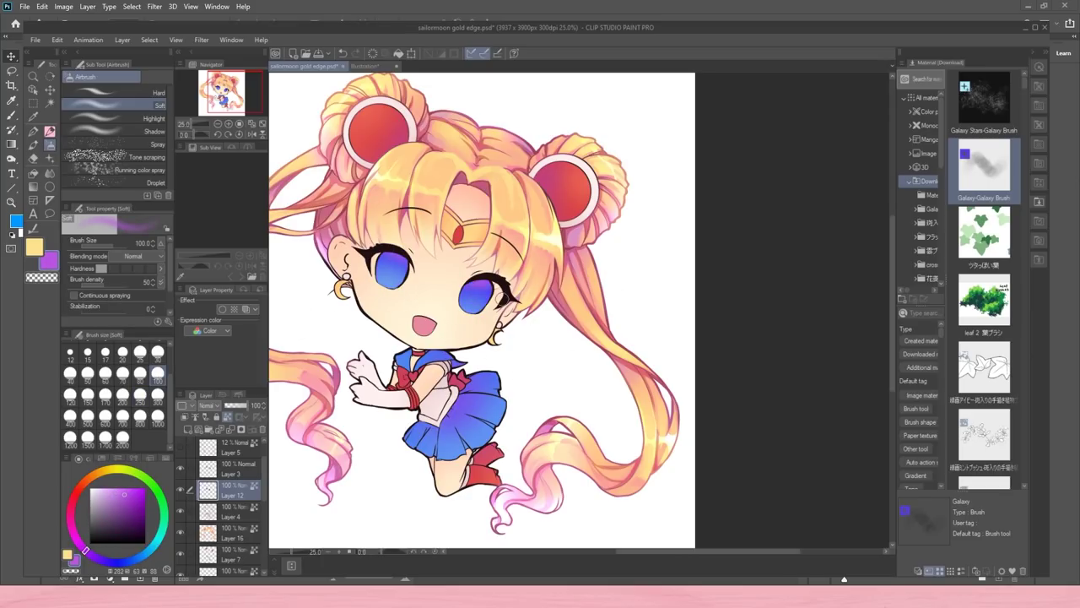
- Add a new Multiply layer clipped to the iris color layer, Layer 12
{"action": "scroll", "coordinate": [489, 226], "scroll_direction": "up", "scroll_amount": 6}
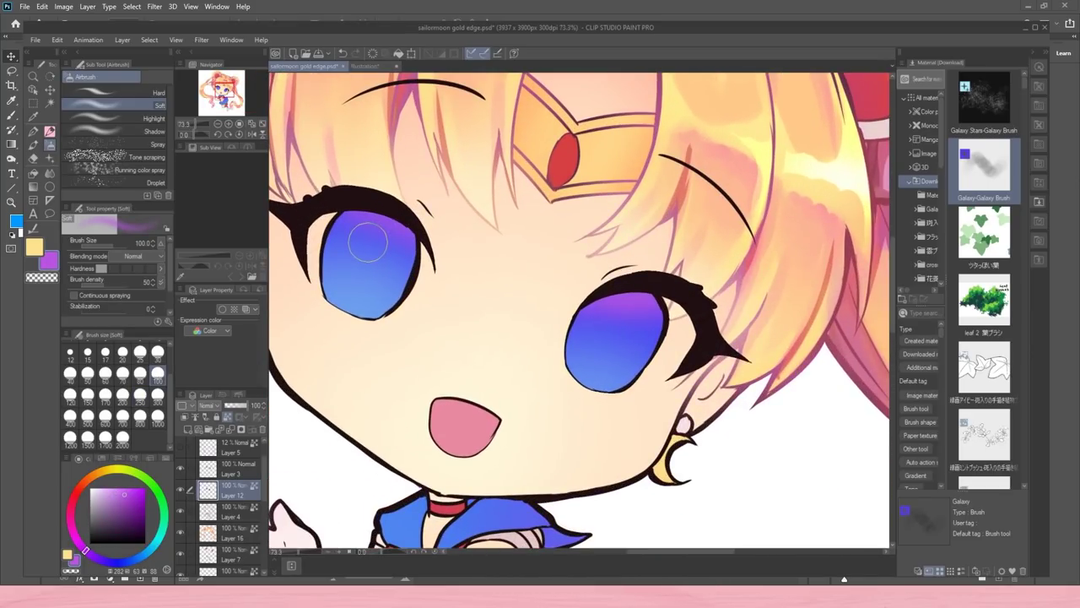
{"action": "left_click", "coordinate": [189, 429]}
{"action": "left_click", "coordinate": [185, 417]}
{"action": "left_click", "coordinate": [209, 406]}
{"action": "left_click", "coordinate": [214, 151]}
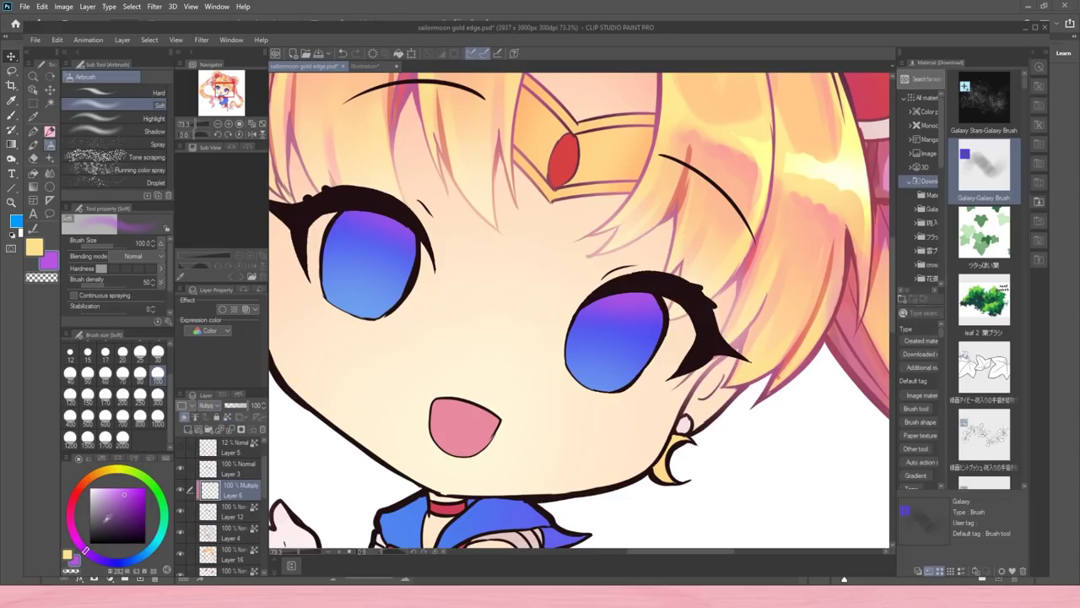
- Outline a round pupil in each iris in pale purple with the Turnip pen at size 30
{"action": "left_click", "coordinate": [107, 493]}
{"action": "left_click", "coordinate": [35, 132]}
{"action": "mouse_move", "coordinate": [591, 337]}
{"action": "left_mouse_down"}
{"action": "mouse_move", "coordinate": [586, 352]}
{"action": "mouse_move", "coordinate": [624, 344]}
{"action": "mouse_move", "coordinate": [616, 320]}
{"action": "left_mouse_up"}
{"action": "left_click", "coordinate": [251, 134]}
{"action": "mouse_move", "coordinate": [775, 267]}
{"action": "left_mouse_down"}
{"action": "mouse_move", "coordinate": [800, 241]}
{"action": "mouse_move", "coordinate": [809, 254]}
{"action": "mouse_move", "coordinate": [797, 282]}
{"action": "left_mouse_up"}
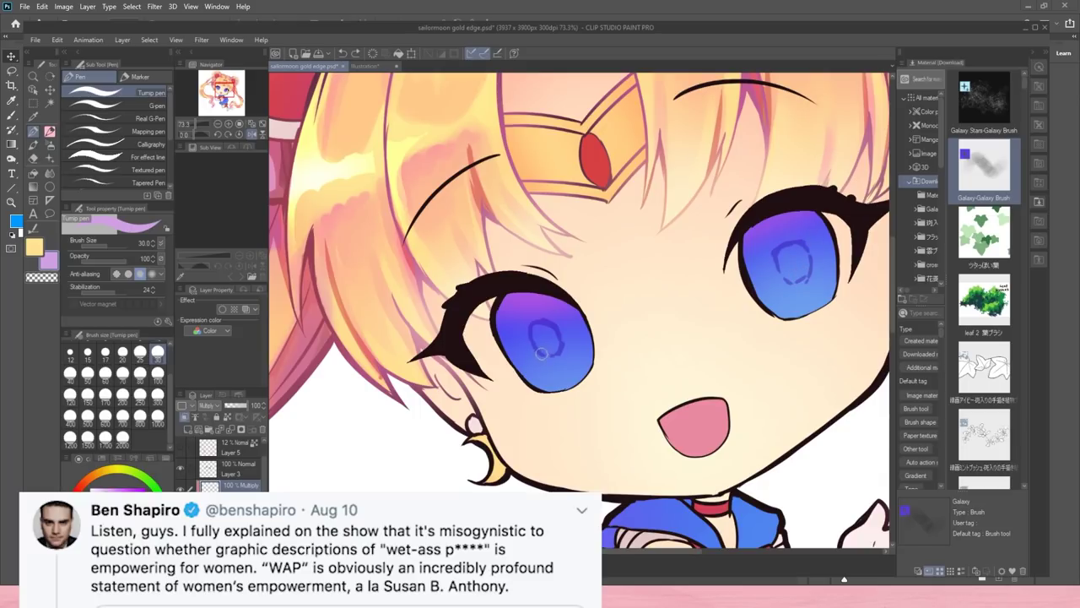
- Draw curves from the pupils to the iris edges and fill the upper irises with pale purple shadow
{"action": "mouse_move", "coordinate": [542, 355]}
{"action": "left_mouse_down"}
{"action": "mouse_move", "coordinate": [565, 345]}
{"action": "mouse_move", "coordinate": [594, 356]}
{"action": "left_mouse_up"}
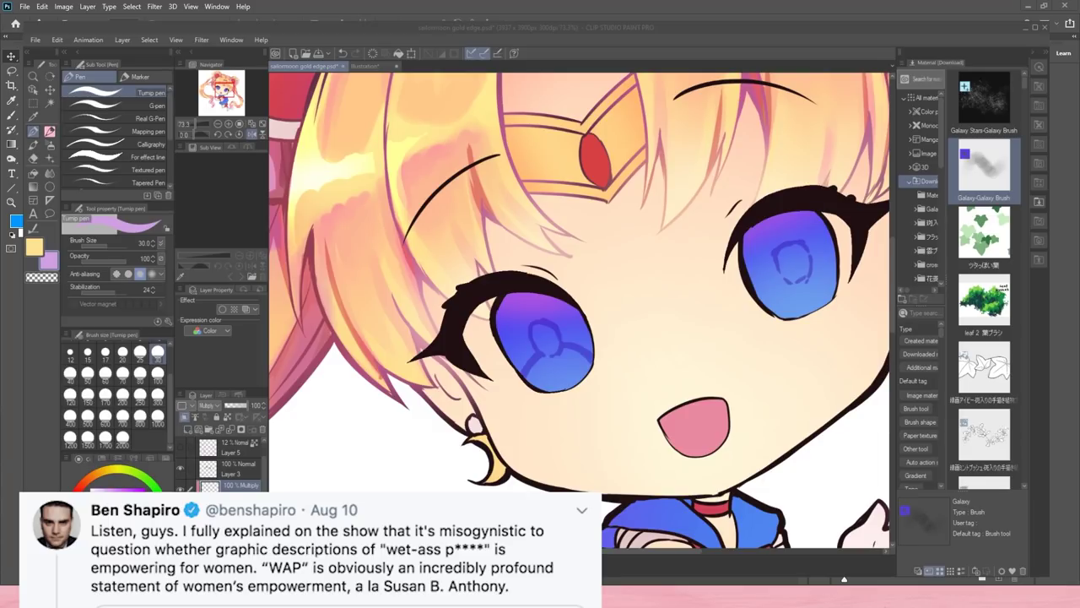
{"action": "mouse_move", "coordinate": [786, 280]}
{"action": "left_mouse_down"}
{"action": "mouse_move", "coordinate": [767, 304]}
{"action": "mouse_move", "coordinate": [836, 283]}
{"action": "left_mouse_up"}
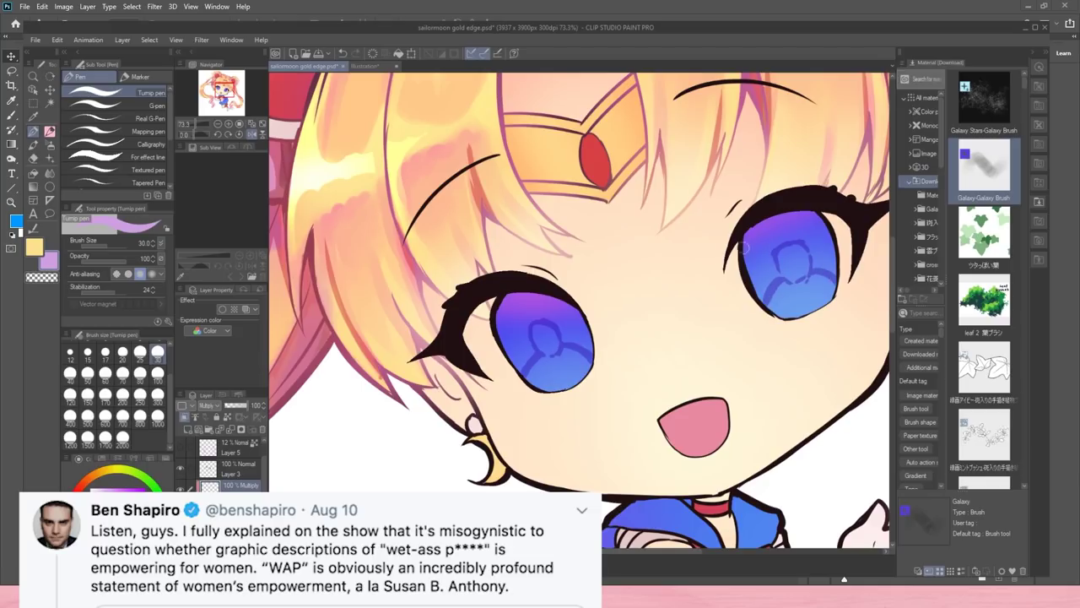
{"action": "mouse_move", "coordinate": [533, 350]}
{"action": "left_mouse_down"}
{"action": "mouse_move", "coordinate": [519, 350]}
{"action": "mouse_move", "coordinate": [509, 328]}
{"action": "mouse_move", "coordinate": [561, 319]}
{"action": "mouse_move", "coordinate": [587, 331]}
{"action": "left_mouse_up"}
{"action": "mouse_move", "coordinate": [772, 291]}
{"action": "left_mouse_down"}
{"action": "mouse_move", "coordinate": [765, 255]}
{"action": "mouse_move", "coordinate": [794, 221]}
{"action": "mouse_move", "coordinate": [829, 269]}
{"action": "left_mouse_up"}
{"action": "left_click_drag", "start_coordinate": [812, 217], "coordinate": [777, 218]}
{"action": "left_click_drag", "start_coordinate": [753, 253], "coordinate": [772, 225]}
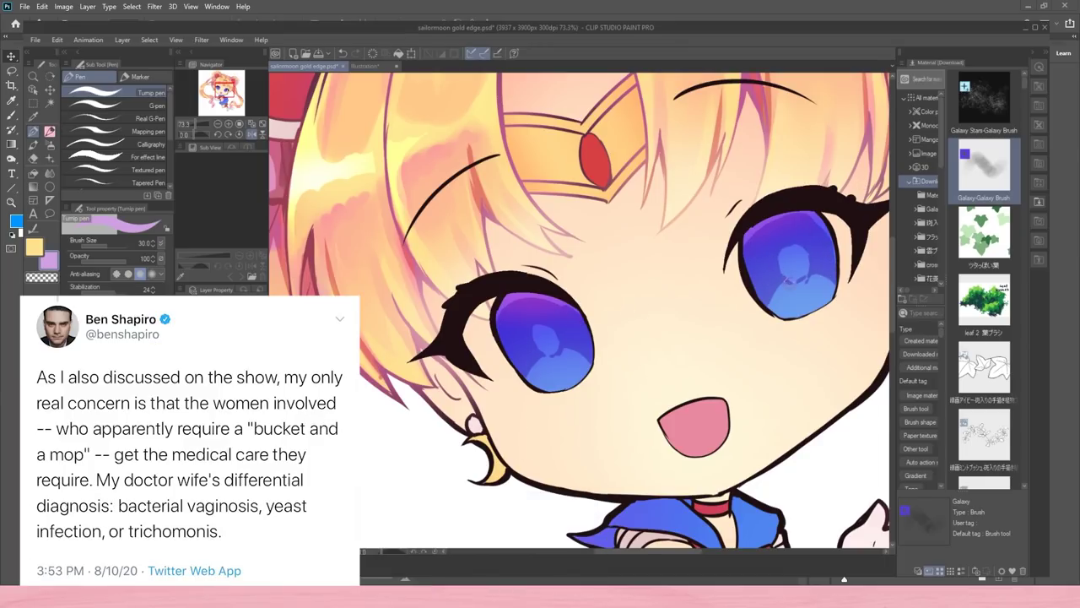
- Erase the shadow below both pupils with the Hard eraser at size 30 to open up the lower irises
{"action": "key", "text": "e"}
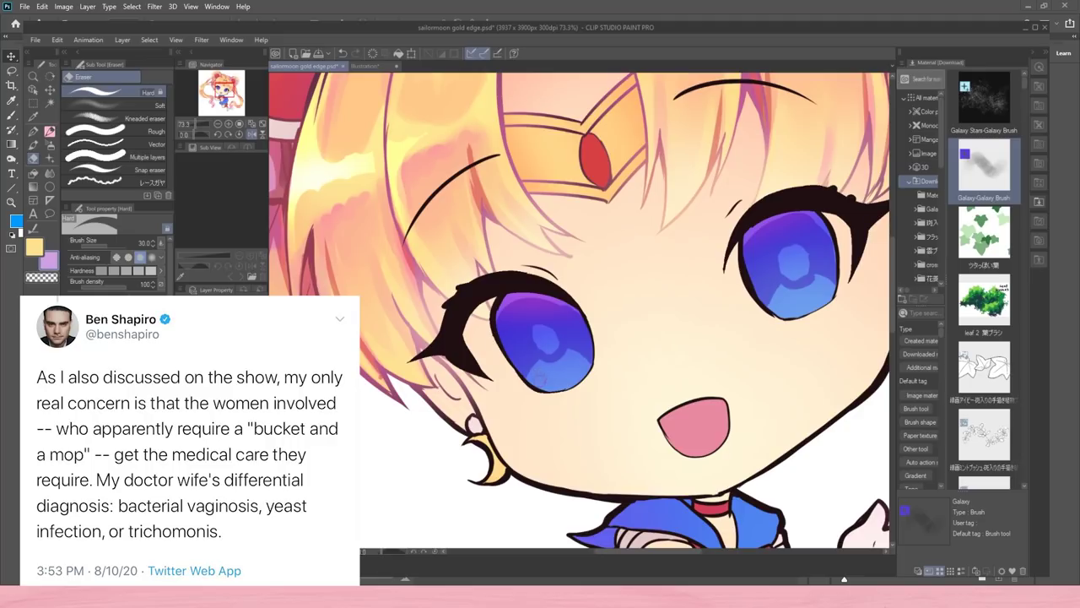
{"action": "mouse_move", "coordinate": [542, 363]}
{"action": "left_mouse_down"}
{"action": "mouse_move", "coordinate": [554, 322]}
{"action": "mouse_move", "coordinate": [539, 348]}
{"action": "left_mouse_up"}
{"action": "left_click_drag", "start_coordinate": [770, 302], "coordinate": [797, 283]}
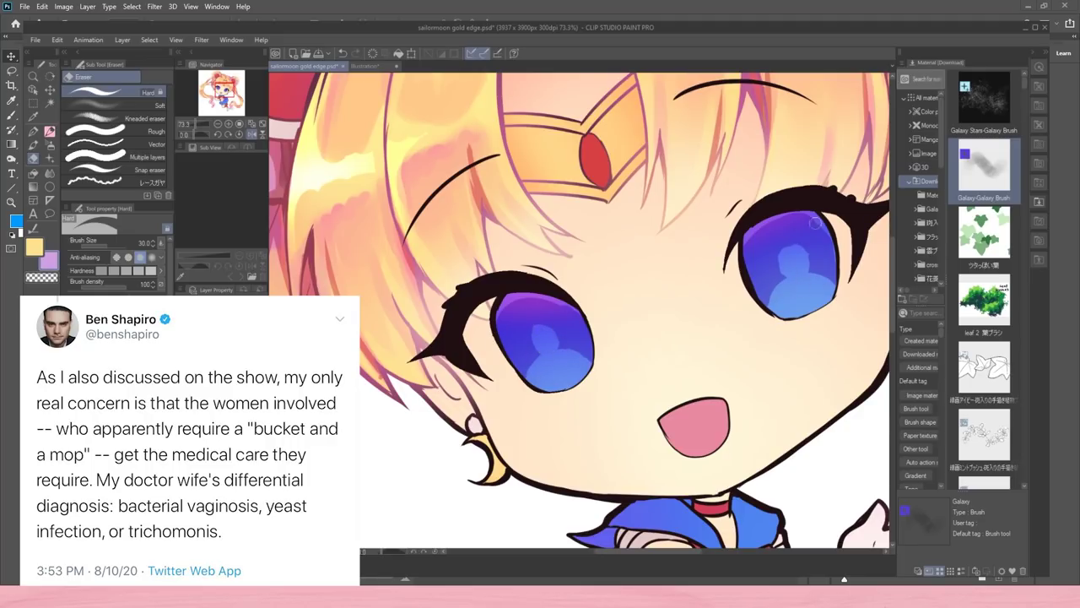
{"action": "key", "text": "p"}
{"action": "key", "text": "ctrl+z"}
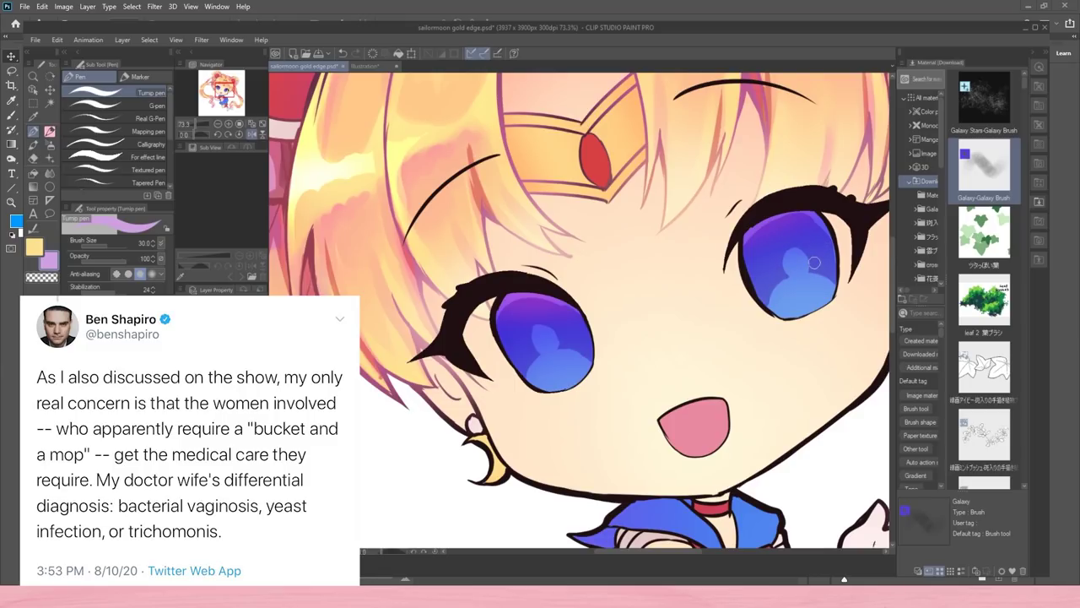
- Draw small jagged shadow marks below the pupils with the Turnip pen at size 10
{"action": "key", "text": "["}
{"action": "key", "text": "bracketleft"}
{"action": "key", "text": "bracketleft"}
{"action": "key", "text": "bracketleft"}
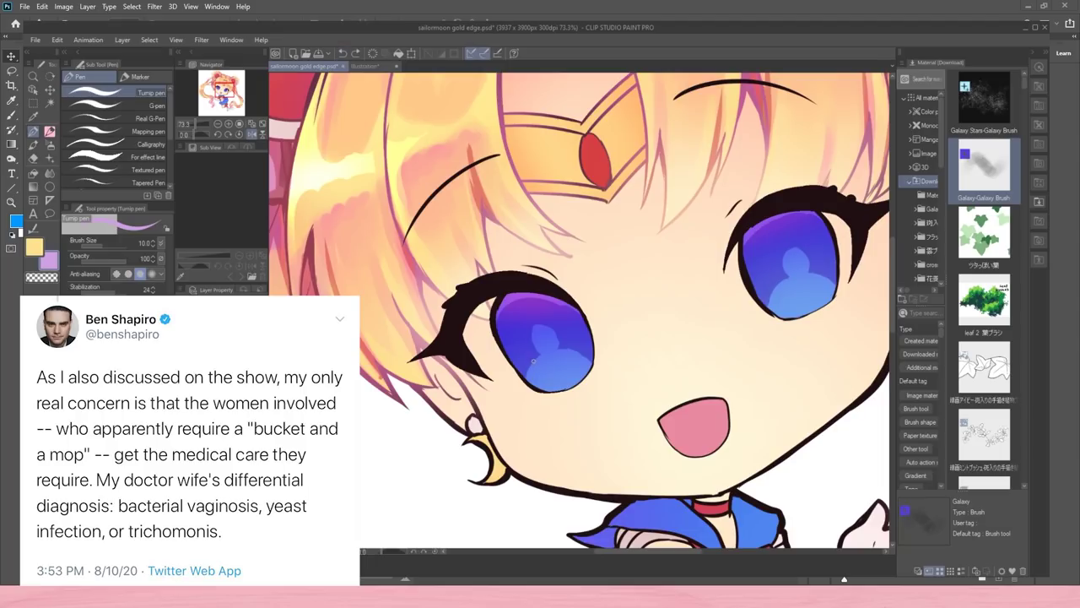
{"action": "left_click_drag", "start_coordinate": [534, 364], "coordinate": [557, 365]}
{"action": "left_click", "coordinate": [252, 134]}
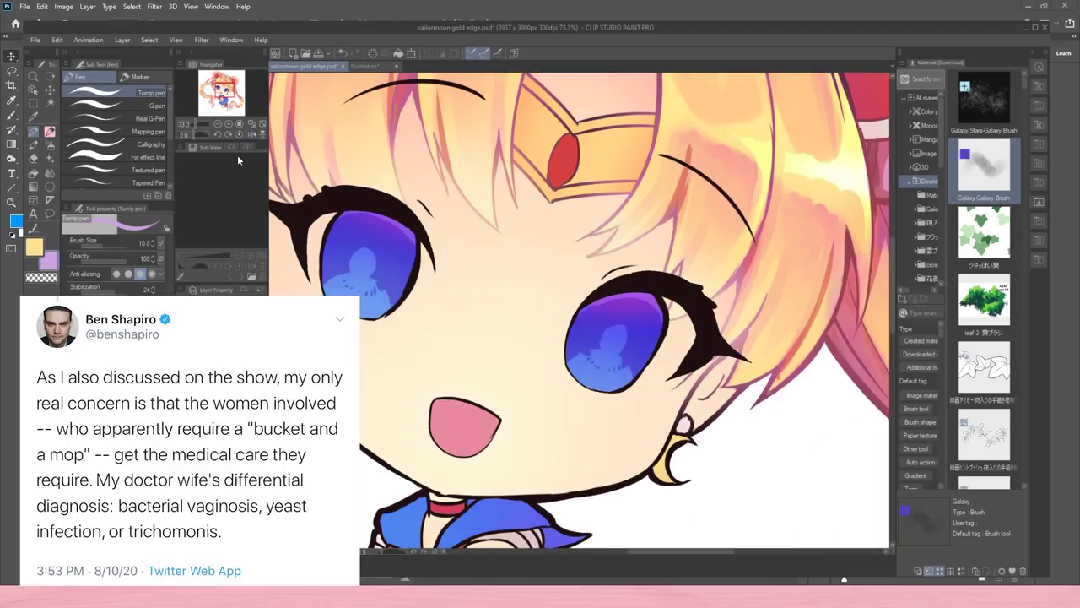
- Clean the jagged marks out of the iris of the eye on the character's right with the Hard eraser at size 30
{"action": "mouse_move", "coordinate": [360, 251]}
{"action": "left_mouse_down"}
{"action": "mouse_move", "coordinate": [354, 313]}
{"action": "mouse_move", "coordinate": [343, 314]}
{"action": "mouse_move", "coordinate": [361, 259]}
{"action": "mouse_move", "coordinate": [369, 271]}
{"action": "mouse_move", "coordinate": [396, 234]}
{"action": "mouse_move", "coordinate": [376, 272]}
{"action": "left_mouse_up"}
{"action": "key", "text": "e"}
{"action": "left_click", "coordinate": [158, 372]}
{"action": "left_click", "coordinate": [252, 135]}
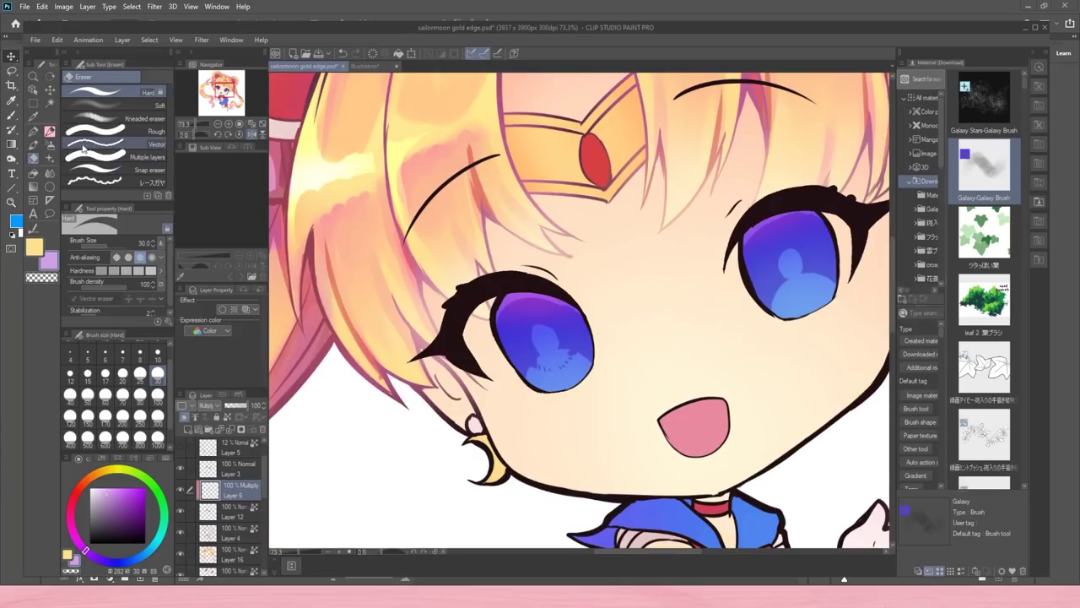
- Redraw the jagged iris marks with the Turnip pen at size 10 and carve light streaks with the Hard eraser
{"action": "left_click", "coordinate": [33, 132]}
{"action": "left_click", "coordinate": [157, 354]}
{"action": "left_click_drag", "start_coordinate": [783, 286], "coordinate": [801, 277]}
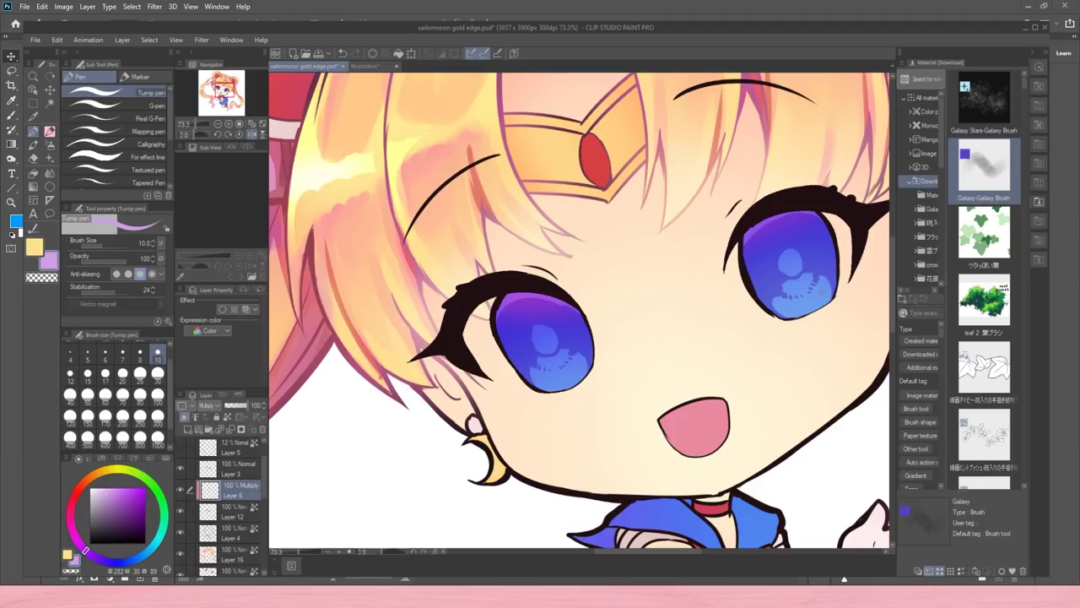
{"action": "key", "text": "e"}
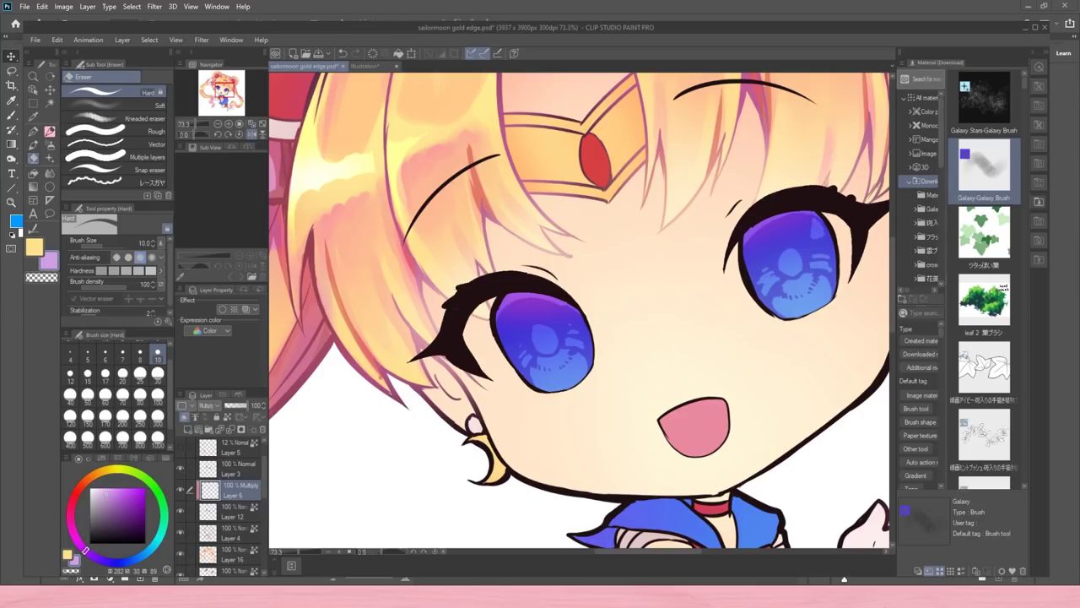
- Lock the iris shadow layer's transparent pixels and tint the shadows a stronger purple with the Soft airbrush at size 100
{"action": "left_click", "coordinate": [227, 417]}
{"action": "left_click", "coordinate": [120, 495]}
{"action": "key", "text": "b"}
{"action": "left_click_drag", "start_coordinate": [491, 327], "coordinate": [506, 338]}
{"action": "left_click_drag", "start_coordinate": [736, 278], "coordinate": [741, 274]}
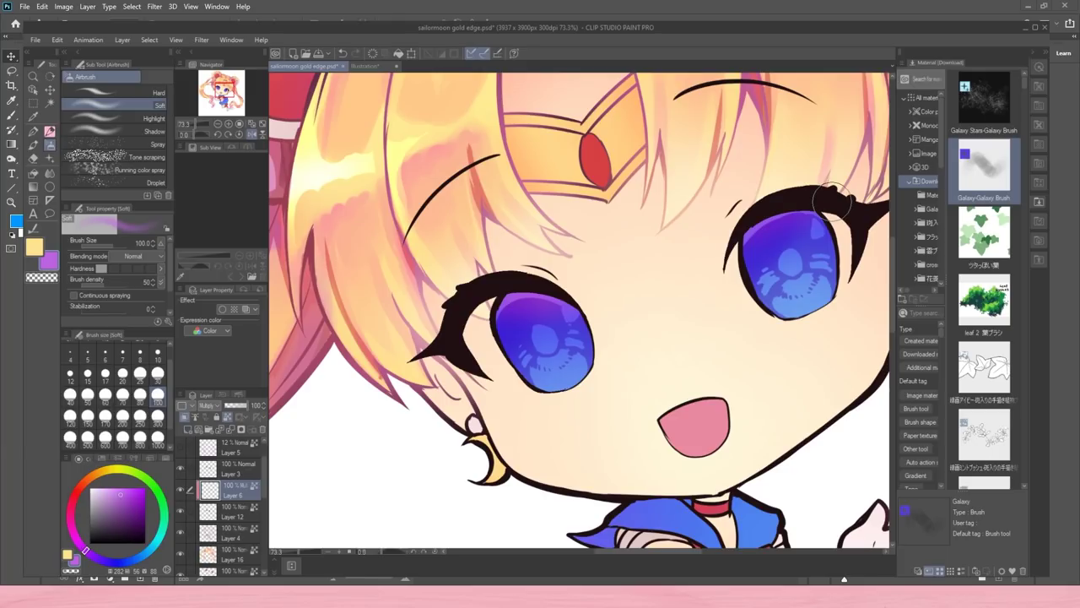
- Add another clipped Multiply layer and shade the rims of both irises in muted purple with the Turnip pen at size 20
{"action": "key", "text": "ctrl+shift+n"}
{"action": "left_click", "coordinate": [80, 544]}
{"action": "left_click", "coordinate": [108, 503]}
{"action": "key", "text": "p"}
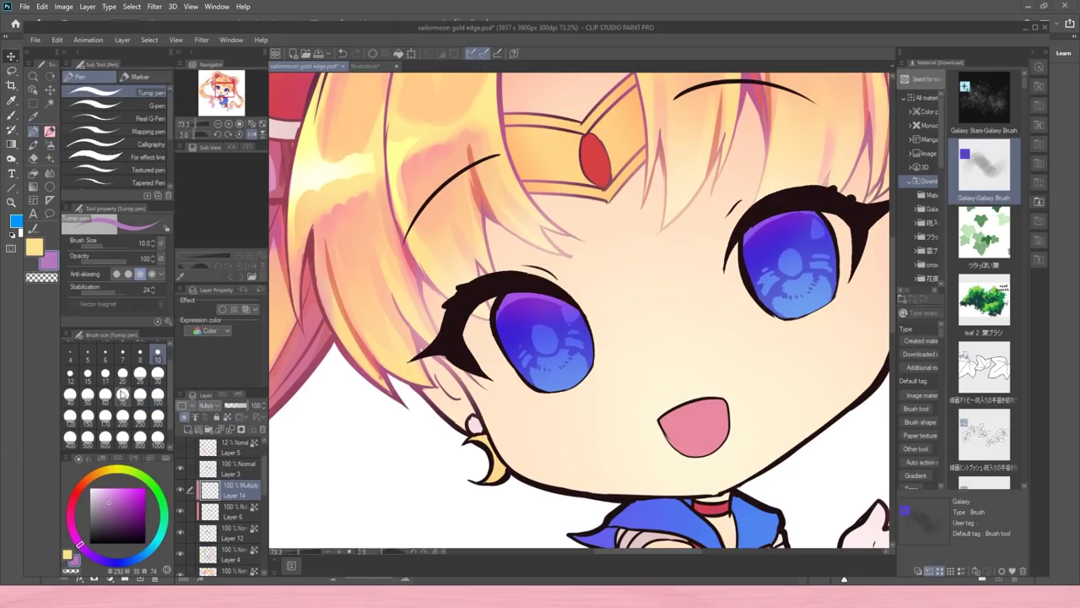
{"action": "left_click", "coordinate": [122, 375]}
{"action": "left_click_drag", "start_coordinate": [545, 391], "coordinate": [593, 362]}
{"action": "mouse_move", "coordinate": [768, 309]}
{"action": "left_mouse_down"}
{"action": "mouse_move", "coordinate": [829, 300]}
{"action": "mouse_move", "coordinate": [838, 287]}
{"action": "mouse_move", "coordinate": [827, 233]}
{"action": "left_mouse_up"}
{"action": "left_click_drag", "start_coordinate": [826, 233], "coordinate": [836, 292]}
{"action": "left_click_drag", "start_coordinate": [538, 388], "coordinate": [503, 328]}
{"action": "left_click_drag", "start_coordinate": [591, 363], "coordinate": [582, 320]}
{"action": "left_click_drag", "start_coordinate": [770, 309], "coordinate": [748, 258]}
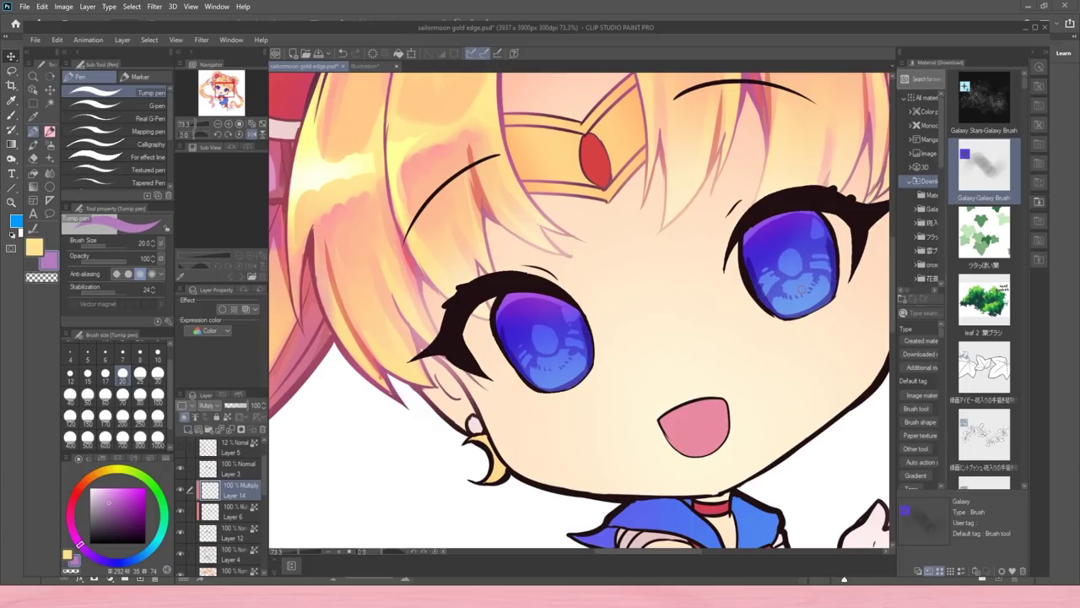
- Paint a muted purple oval pupil in the center of each iris with the Turnip pen at size 20
{"action": "left_click_drag", "start_coordinate": [540, 331], "coordinate": [545, 338]}
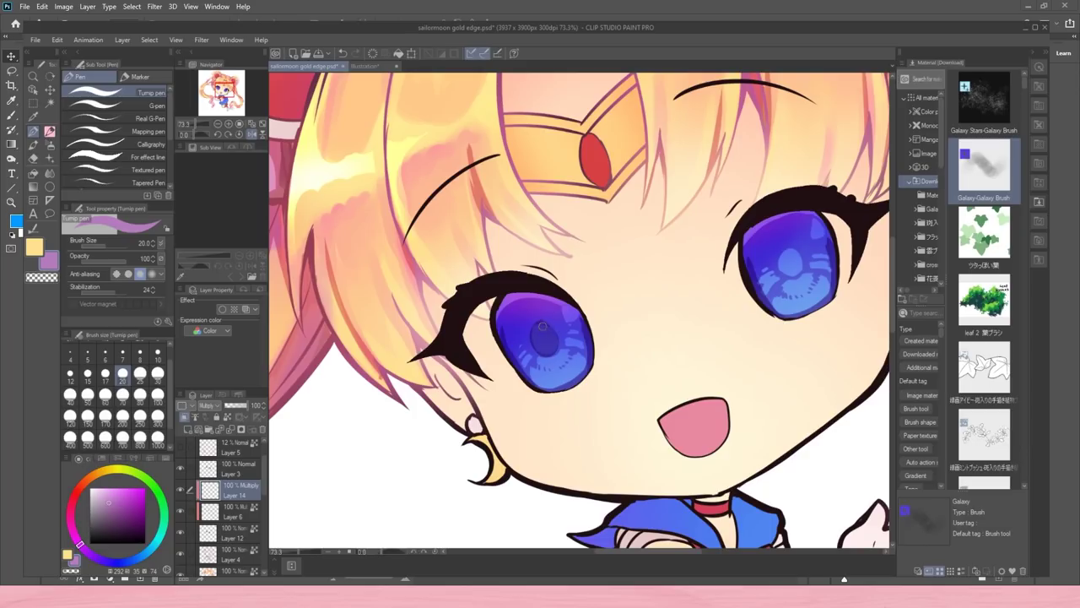
{"action": "mouse_move", "coordinate": [790, 275]}
{"action": "left_mouse_down"}
{"action": "mouse_move", "coordinate": [793, 251]}
{"action": "mouse_move", "coordinate": [800, 267]}
{"action": "mouse_move", "coordinate": [790, 260]}
{"action": "left_mouse_up"}
{"action": "left_click", "coordinate": [218, 124]}
{"action": "left_click", "coordinate": [218, 125]}
{"action": "left_click", "coordinate": [217, 124]}
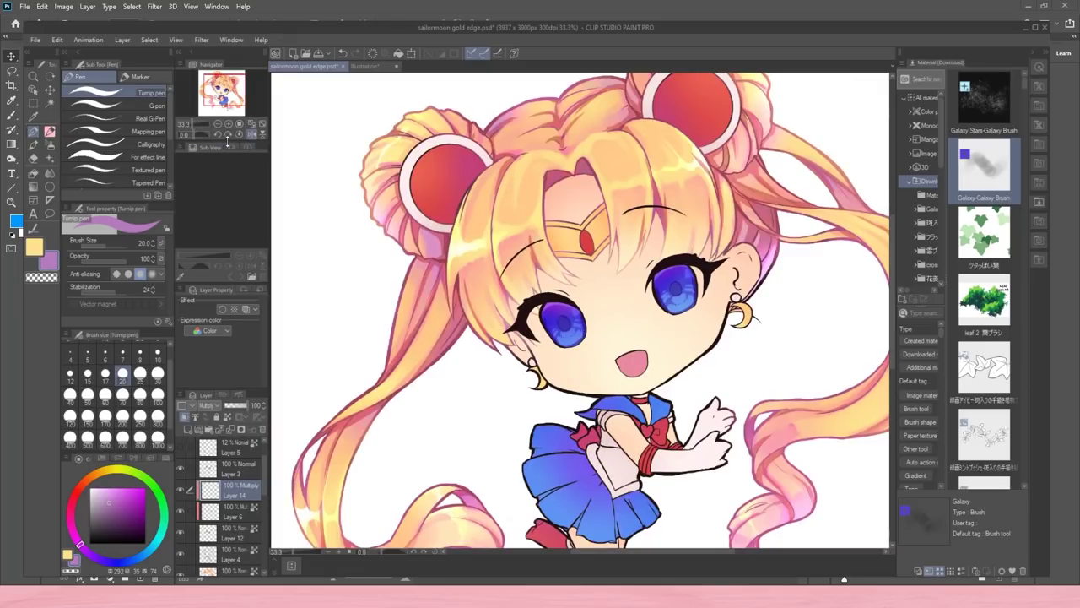
- Deepen the purple shading across the upper parts and rims of both irises on the same Multiply layer
{"action": "left_click", "coordinate": [228, 125]}
{"action": "mouse_move", "coordinate": [525, 368]}
{"action": "left_mouse_down"}
{"action": "mouse_move", "coordinate": [514, 383]}
{"action": "mouse_move", "coordinate": [503, 358]}
{"action": "left_mouse_up"}
{"action": "left_click_drag", "start_coordinate": [570, 370], "coordinate": [559, 321]}
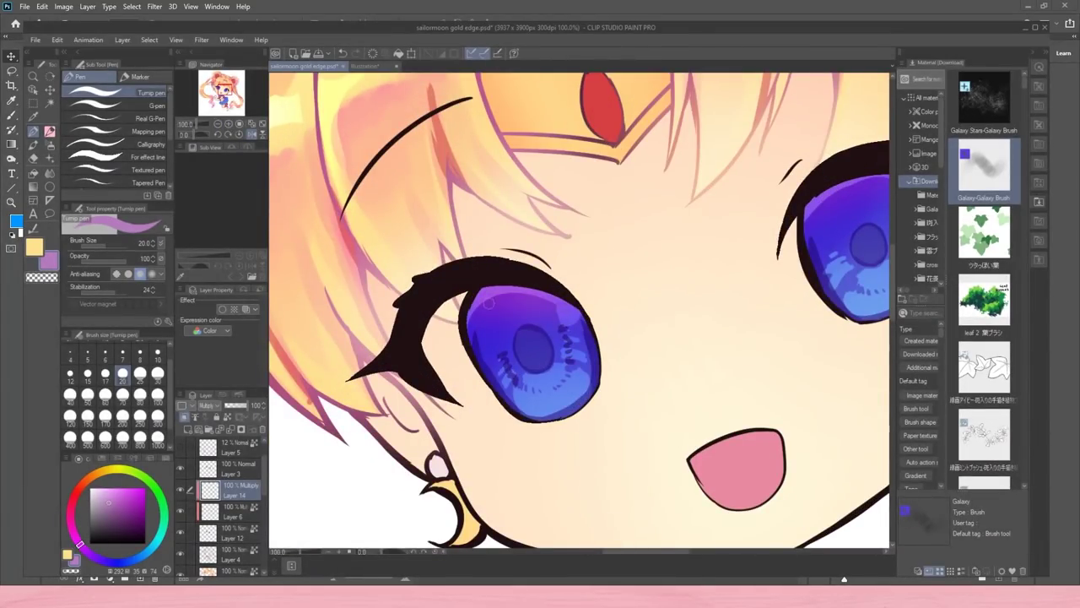
{"action": "mouse_move", "coordinate": [476, 339]}
{"action": "left_mouse_down"}
{"action": "mouse_move", "coordinate": [493, 301]}
{"action": "mouse_move", "coordinate": [479, 303]}
{"action": "mouse_move", "coordinate": [538, 292]}
{"action": "mouse_move", "coordinate": [487, 340]}
{"action": "mouse_move", "coordinate": [486, 365]}
{"action": "mouse_move", "coordinate": [504, 325]}
{"action": "mouse_move", "coordinate": [543, 317]}
{"action": "mouse_move", "coordinate": [582, 342]}
{"action": "mouse_move", "coordinate": [541, 324]}
{"action": "left_mouse_up"}
{"action": "left_click", "coordinate": [218, 124]}
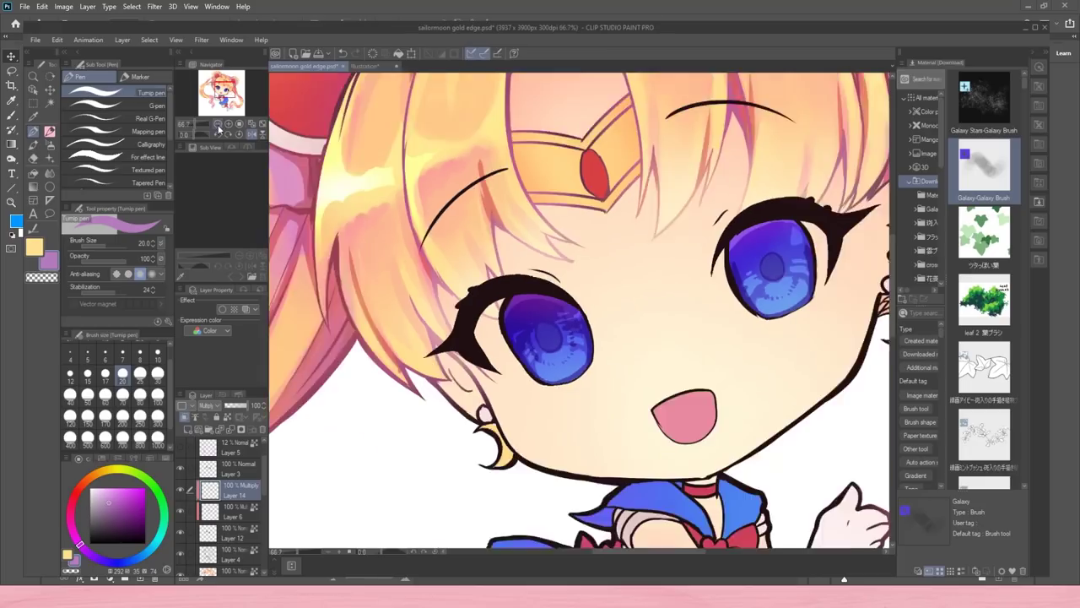
{"action": "left_click", "coordinate": [218, 124]}
{"action": "left_click", "coordinate": [228, 124]}
{"action": "mouse_move", "coordinate": [756, 288]}
{"action": "left_mouse_down"}
{"action": "mouse_move", "coordinate": [752, 252]}
{"action": "mouse_move", "coordinate": [801, 277]}
{"action": "mouse_move", "coordinate": [770, 243]}
{"action": "left_mouse_up"}
{"action": "mouse_move", "coordinate": [766, 245]}
{"action": "left_mouse_down"}
{"action": "mouse_move", "coordinate": [743, 240]}
{"action": "mouse_move", "coordinate": [746, 250]}
{"action": "mouse_move", "coordinate": [727, 259]}
{"action": "left_mouse_up"}
{"action": "mouse_move", "coordinate": [797, 226]}
{"action": "left_mouse_down"}
{"action": "mouse_move", "coordinate": [769, 237]}
{"action": "mouse_move", "coordinate": [757, 271]}
{"action": "mouse_move", "coordinate": [799, 255]}
{"action": "mouse_move", "coordinate": [805, 270]}
{"action": "left_mouse_up"}
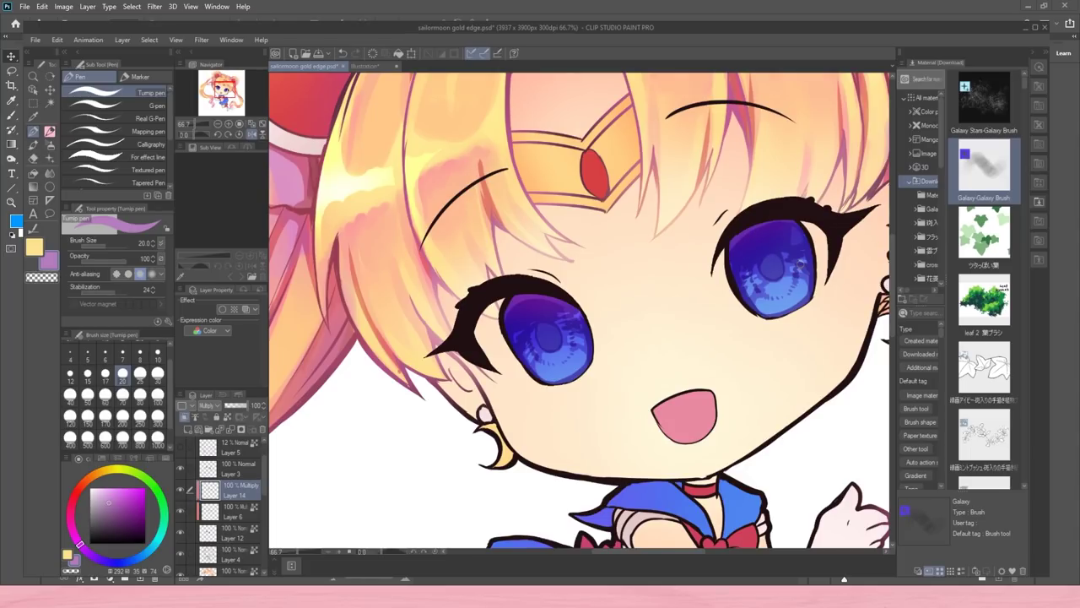
- Add another clipped Multiply layer and shade the tops of both irises in dark muted violet with the Turnip pen at size 30
{"action": "key", "text": "e"}
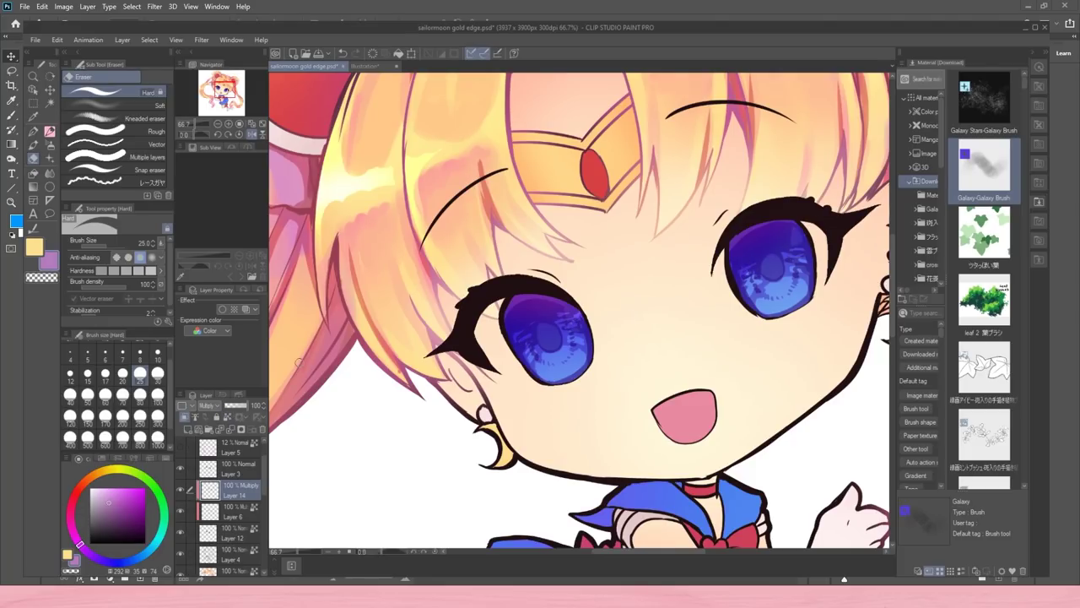
{"action": "left_click", "coordinate": [185, 417]}
{"action": "key", "text": "p"}
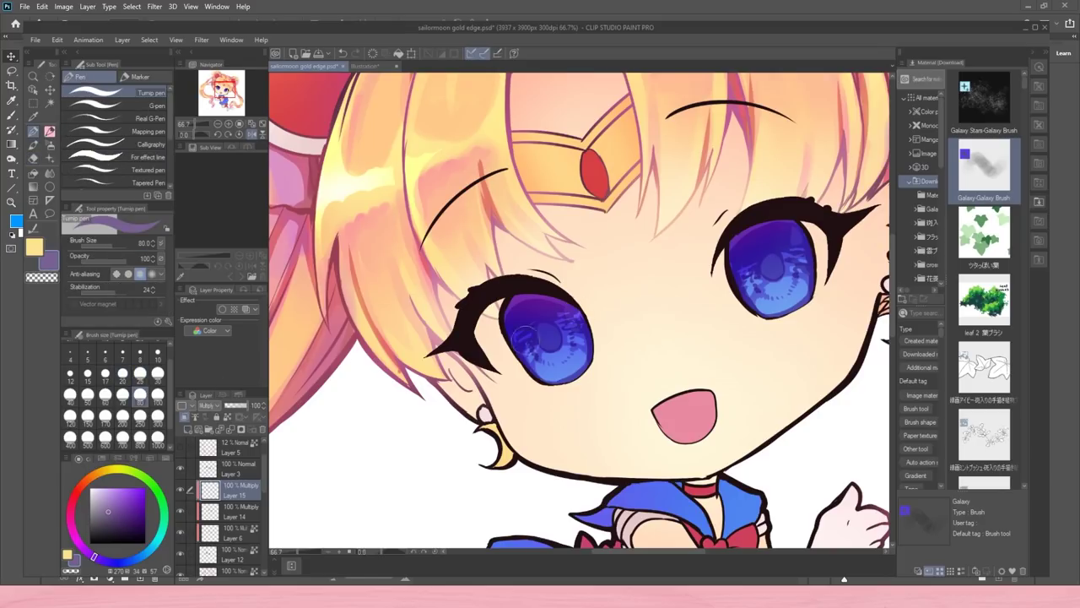
{"action": "left_click_drag", "start_coordinate": [731, 252], "coordinate": [750, 245]}
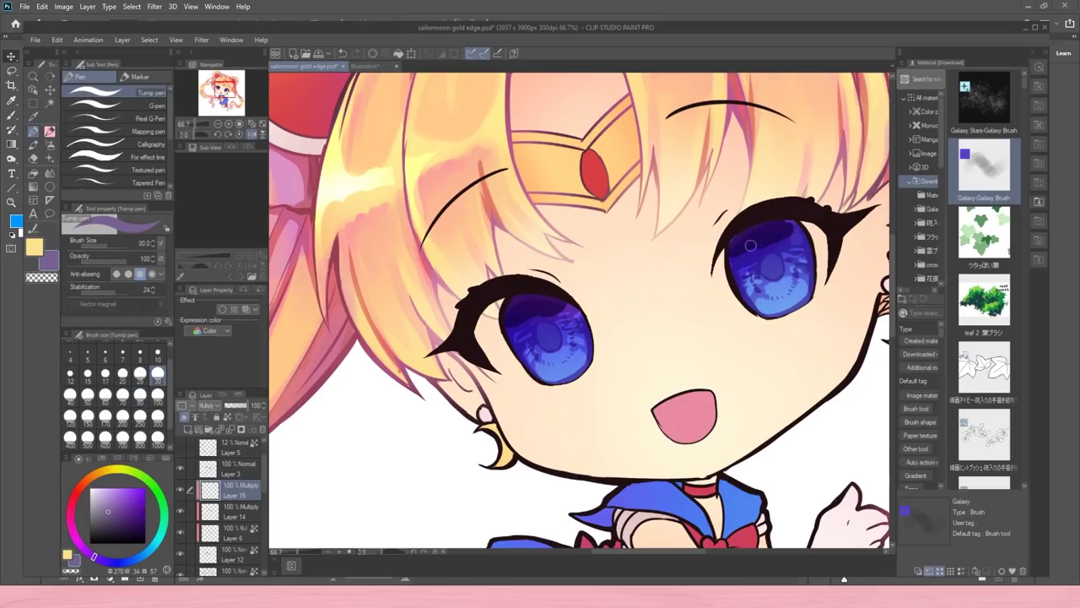
{"action": "mouse_move", "coordinate": [538, 338]}
{"action": "left_mouse_down"}
{"action": "mouse_move", "coordinate": [550, 327]}
{"action": "mouse_move", "coordinate": [560, 340]}
{"action": "left_mouse_up"}
- Darken the shadow marks around both pupils with the Turnip pen at size 25 and tidy the edges with the Hard eraser
{"action": "key", "text": "bracketleft"}
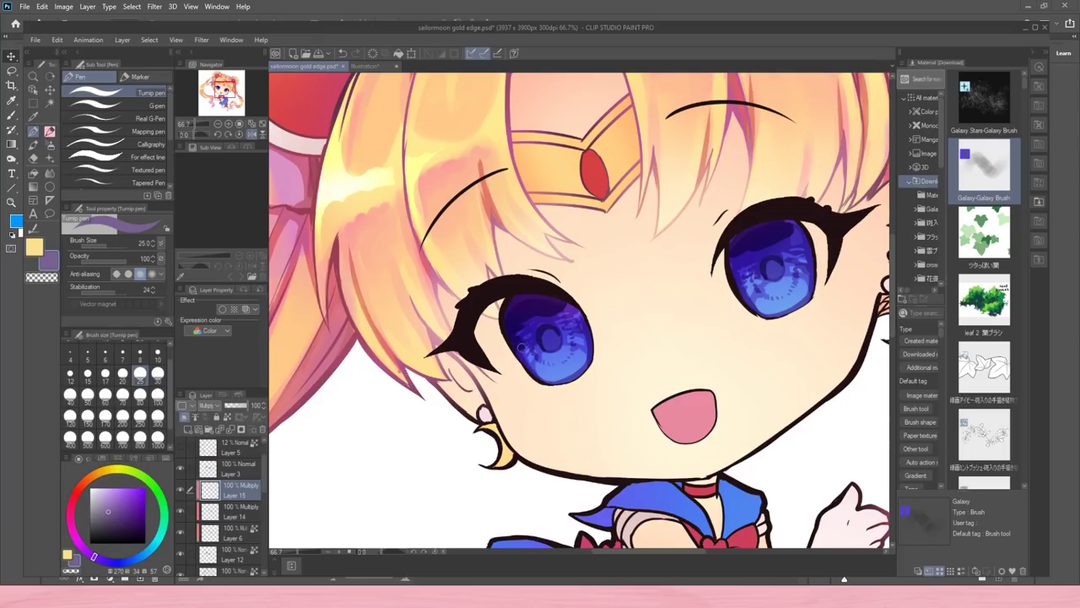
{"action": "mouse_move", "coordinate": [521, 347]}
{"action": "left_mouse_down"}
{"action": "mouse_move", "coordinate": [540, 376]}
{"action": "mouse_move", "coordinate": [553, 372]}
{"action": "left_mouse_up"}
{"action": "mouse_move", "coordinate": [561, 308]}
{"action": "left_mouse_down"}
{"action": "mouse_move", "coordinate": [593, 352]}
{"action": "mouse_move", "coordinate": [564, 381]}
{"action": "left_mouse_up"}
{"action": "left_click_drag", "start_coordinate": [571, 342], "coordinate": [568, 312]}
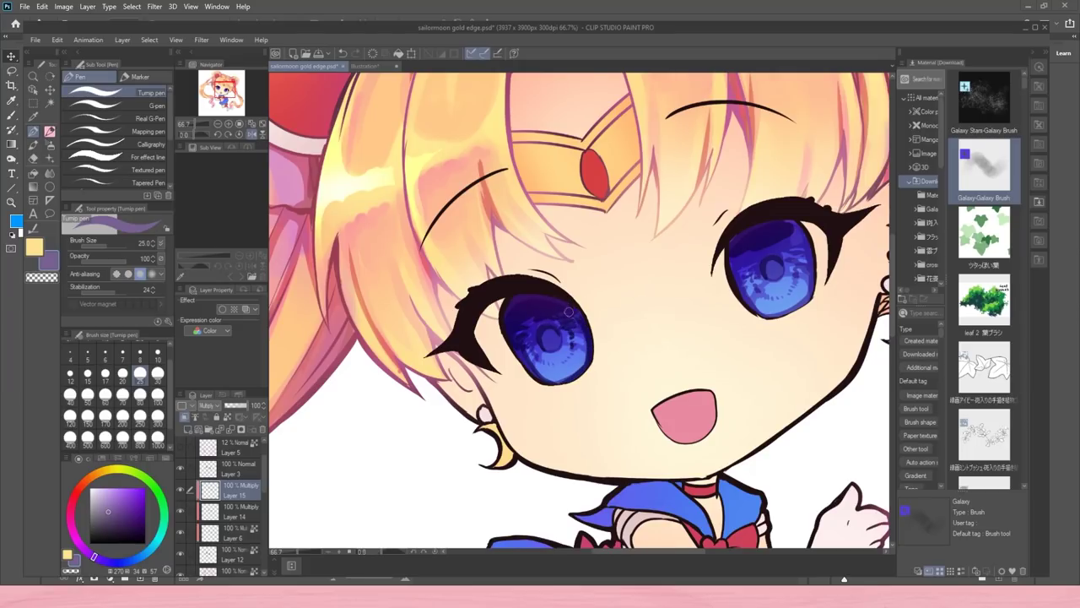
{"action": "mouse_move", "coordinate": [752, 249]}
{"action": "left_mouse_down"}
{"action": "mouse_move", "coordinate": [735, 279]}
{"action": "mouse_move", "coordinate": [776, 317]}
{"action": "mouse_move", "coordinate": [749, 304]}
{"action": "mouse_move", "coordinate": [818, 287]}
{"action": "mouse_move", "coordinate": [809, 230]}
{"action": "mouse_move", "coordinate": [811, 253]}
{"action": "mouse_move", "coordinate": [793, 226]}
{"action": "mouse_move", "coordinate": [798, 266]}
{"action": "mouse_move", "coordinate": [762, 250]}
{"action": "mouse_move", "coordinate": [790, 254]}
{"action": "mouse_move", "coordinate": [757, 257]}
{"action": "mouse_move", "coordinate": [751, 272]}
{"action": "mouse_move", "coordinate": [774, 258]}
{"action": "left_mouse_up"}
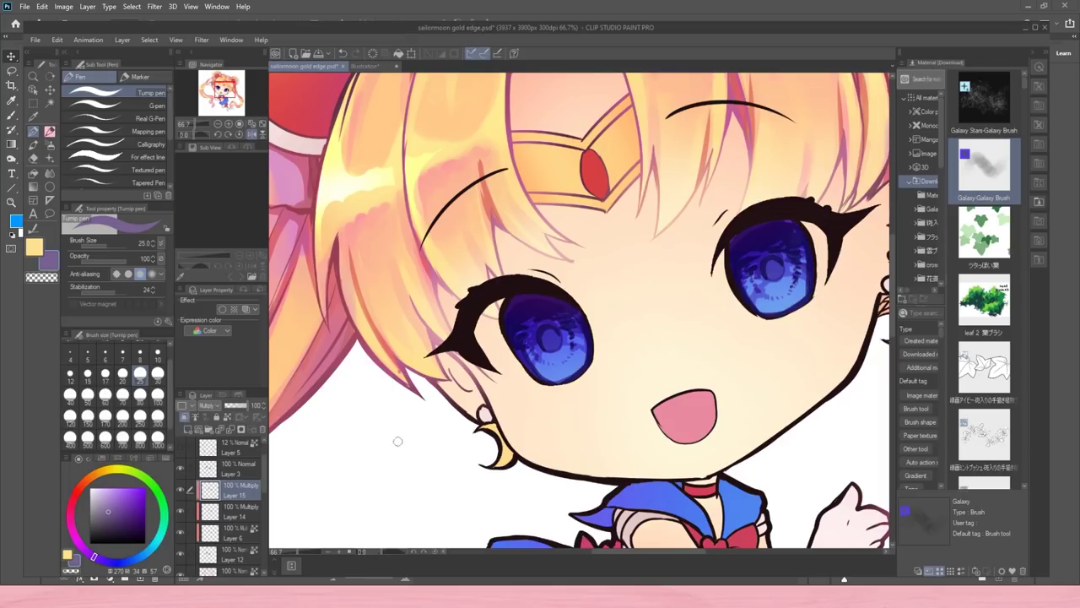
{"action": "key", "text": "e"}
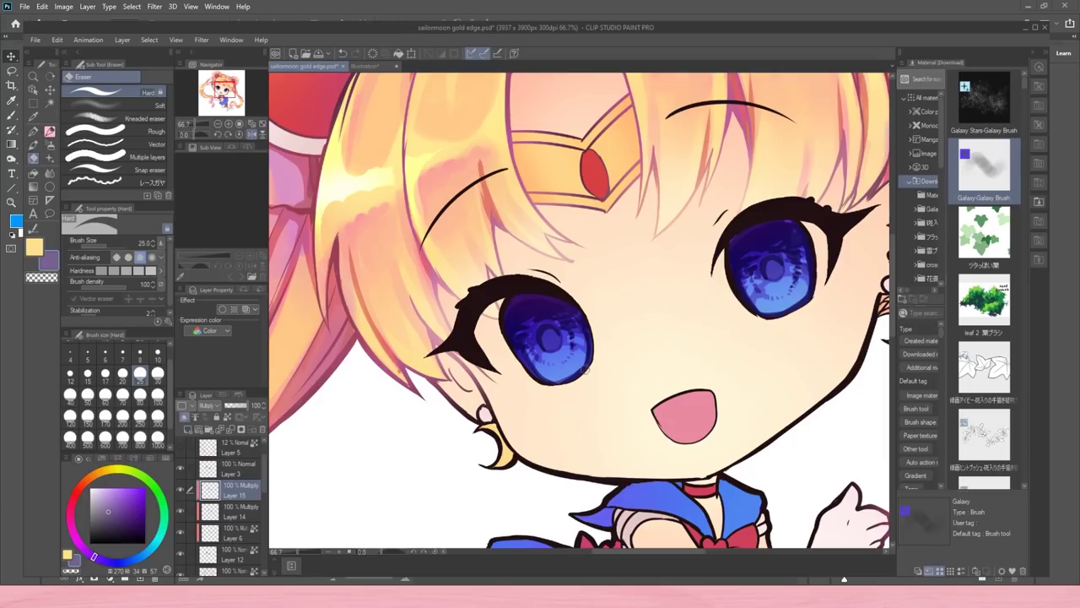
{"action": "left_click_drag", "start_coordinate": [812, 264], "coordinate": [811, 298]}
- Add a new clipped Multiply layer and darken the pupils and upper irises in blue-violet with the Turnip pen at size 25
{"action": "left_click", "coordinate": [33, 132]}
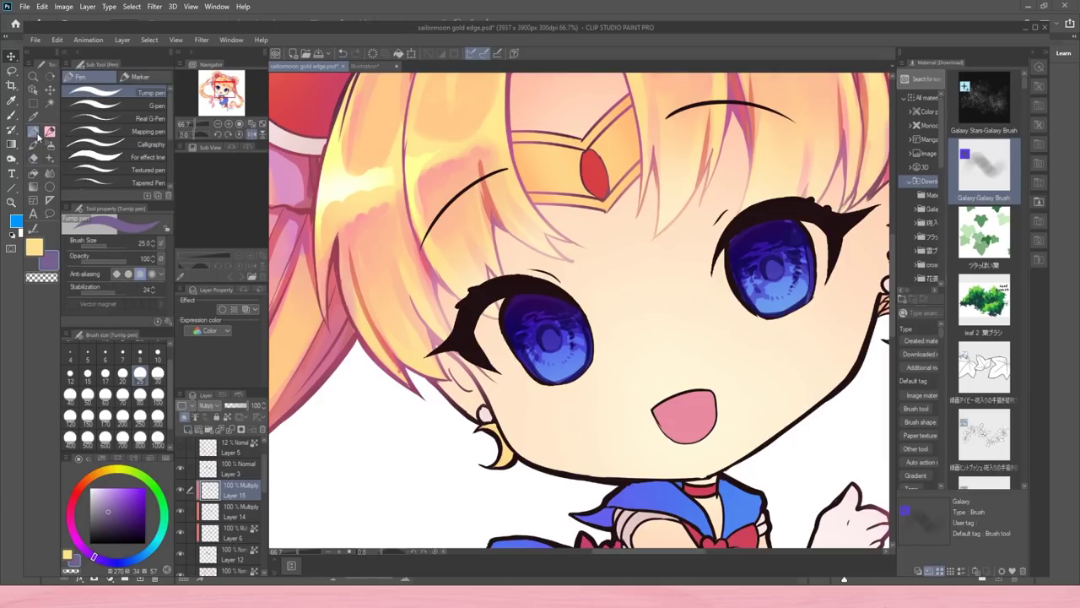
{"action": "left_click", "coordinate": [187, 430]}
{"action": "left_click", "coordinate": [185, 416]}
{"action": "left_click", "coordinate": [213, 405]}
{"action": "left_click", "coordinate": [219, 143]}
{"action": "left_click", "coordinate": [104, 560]}
{"action": "left_click", "coordinate": [115, 511]}
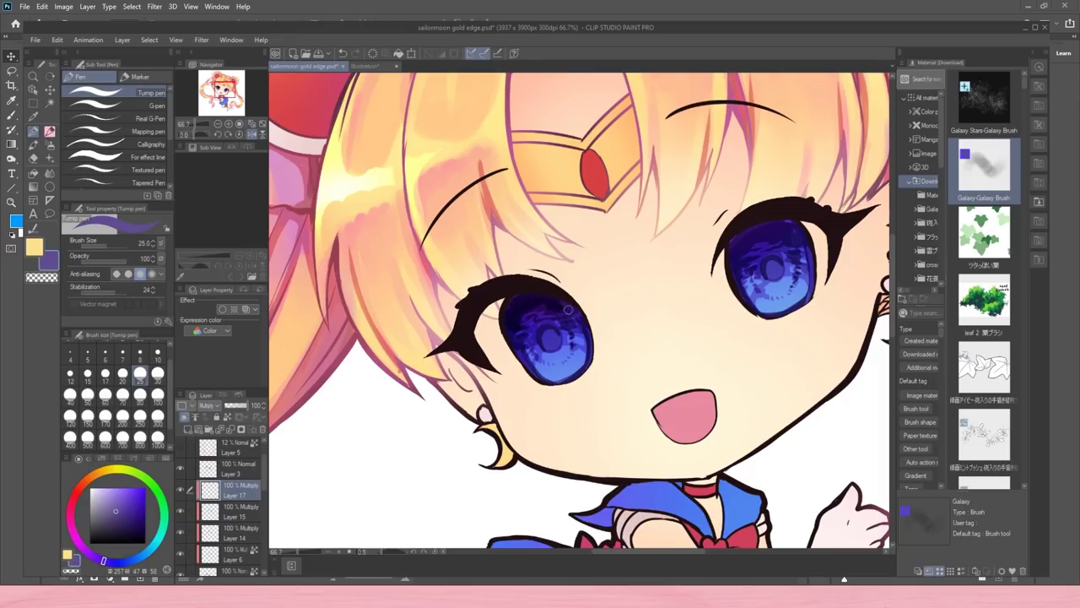
{"action": "left_click_drag", "start_coordinate": [542, 333], "coordinate": [543, 330]}
{"action": "mouse_move", "coordinate": [777, 268]}
{"action": "left_mouse_down"}
{"action": "mouse_move", "coordinate": [768, 265]}
{"action": "mouse_move", "coordinate": [769, 274]}
{"action": "left_mouse_up"}
{"action": "mouse_move", "coordinate": [764, 229]}
{"action": "left_mouse_down"}
{"action": "mouse_move", "coordinate": [738, 270]}
{"action": "mouse_move", "coordinate": [729, 257]}
{"action": "mouse_move", "coordinate": [767, 244]}
{"action": "mouse_move", "coordinate": [783, 219]}
{"action": "mouse_move", "coordinate": [772, 235]}
{"action": "mouse_move", "coordinate": [796, 259]}
{"action": "mouse_move", "coordinate": [777, 240]}
{"action": "mouse_move", "coordinate": [790, 222]}
{"action": "mouse_move", "coordinate": [811, 248]}
{"action": "left_mouse_up"}
{"action": "left_click", "coordinate": [217, 124]}
{"action": "left_click", "coordinate": [218, 124]}
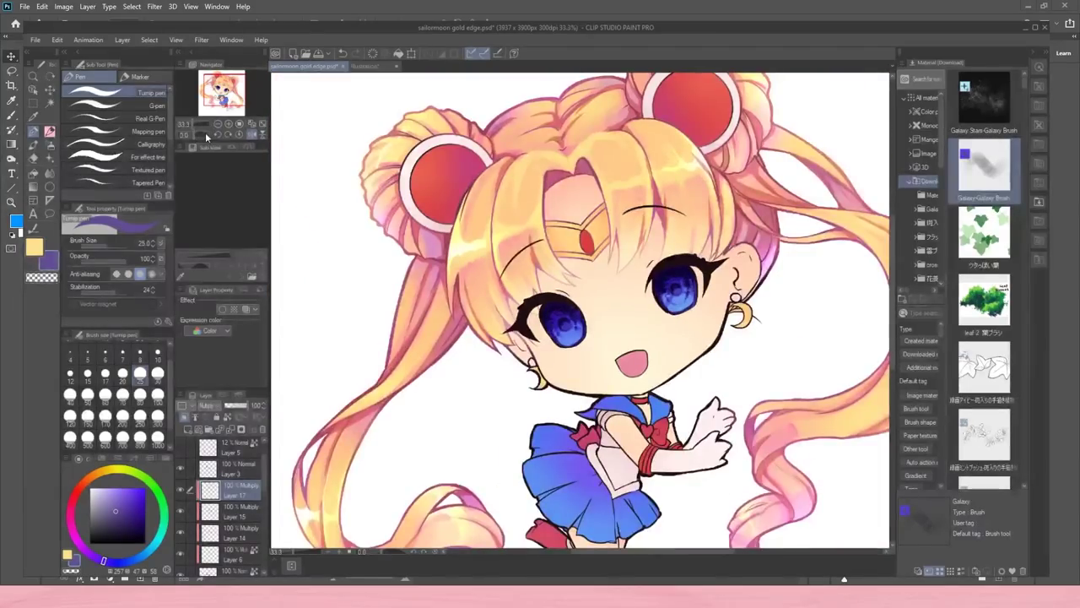
- Add a clipped Add (Glow) layer above Layer 14 and brighten the lower irises in green with the Soft airbrush at size 250
{"action": "left_click", "coordinate": [230, 532]}
{"action": "left_click", "coordinate": [187, 416]}
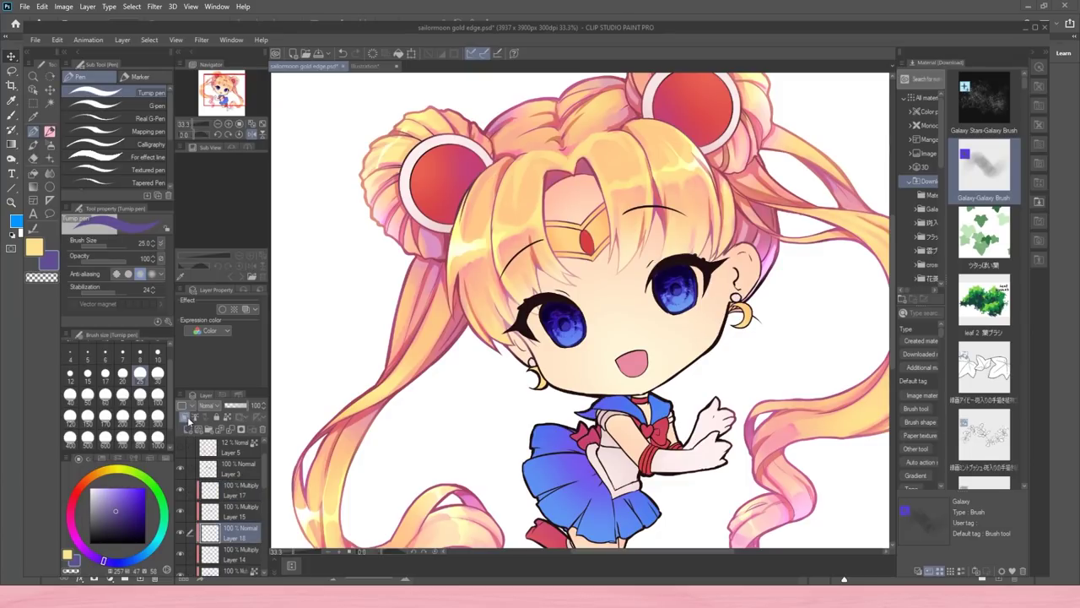
{"action": "key", "text": "b"}
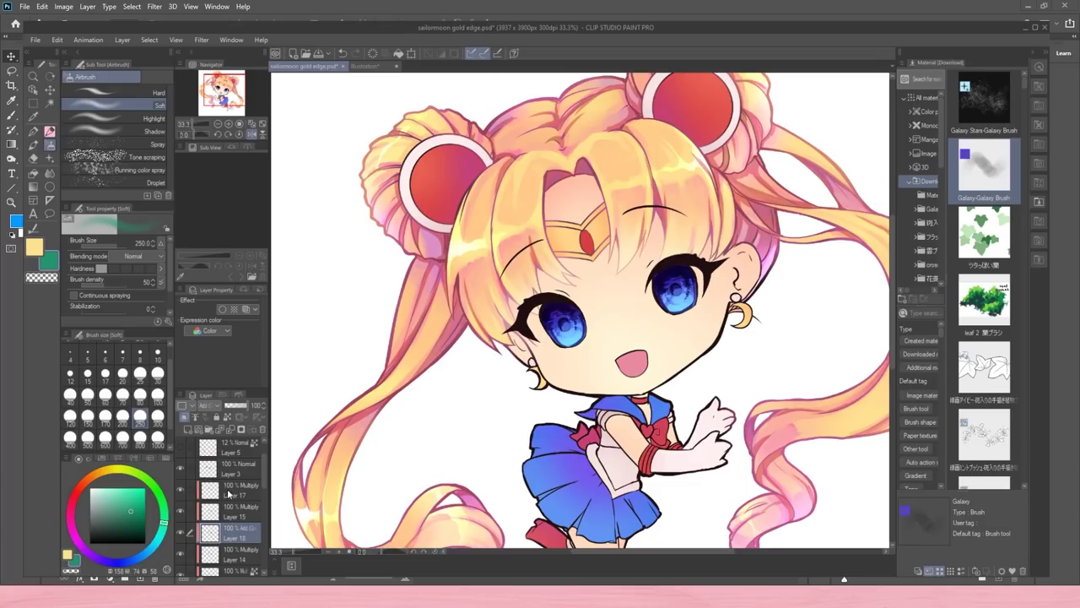
- Add a clipped Add (Glow) layer above Layer 17 and paint green glow shapes in the lower irises with the Turnip pen at size 25
{"action": "left_click", "coordinate": [231, 492]}
{"action": "left_click", "coordinate": [188, 416]}
{"action": "left_click", "coordinate": [229, 340]}
{"action": "key", "text": "ctrl+plus"}
{"action": "key", "text": "ctrl+plus"}
{"action": "key", "text": "p"}
{"action": "mouse_move", "coordinate": [548, 365]}
{"action": "left_mouse_down"}
{"action": "mouse_move", "coordinate": [564, 377]}
{"action": "mouse_move", "coordinate": [574, 361]}
{"action": "mouse_move", "coordinate": [561, 377]}
{"action": "left_mouse_up"}
{"action": "mouse_move", "coordinate": [785, 287]}
{"action": "left_mouse_down"}
{"action": "mouse_move", "coordinate": [773, 292]}
{"action": "mouse_move", "coordinate": [792, 295]}
{"action": "left_mouse_up"}
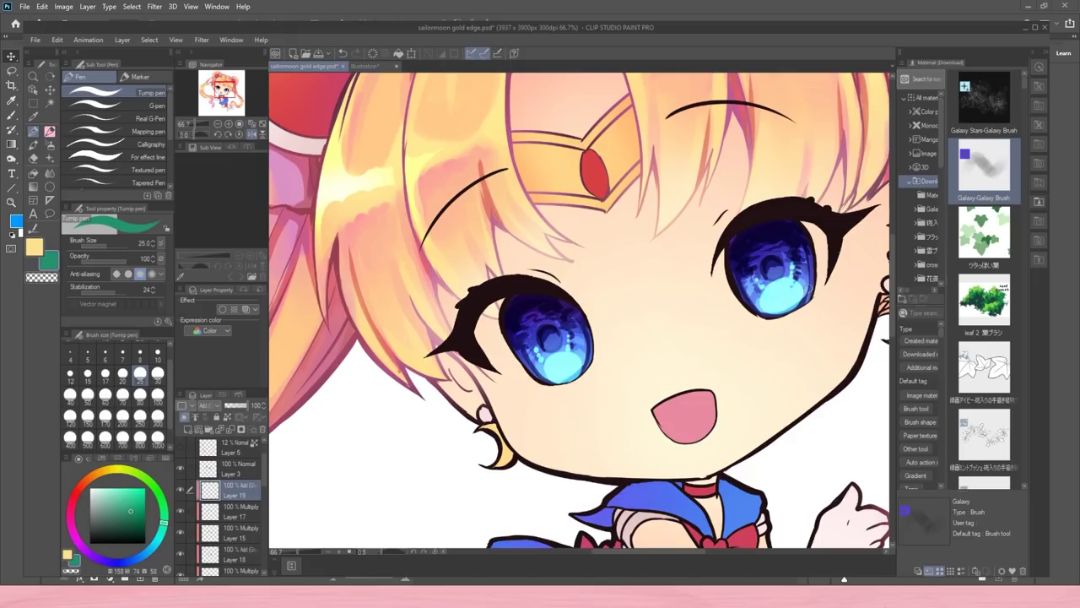
- Lower the glow layer's opacity to 28% and add small faint glow dots near the tops of both irises
{"action": "left_click_drag", "start_coordinate": [249, 406], "coordinate": [228, 409]}
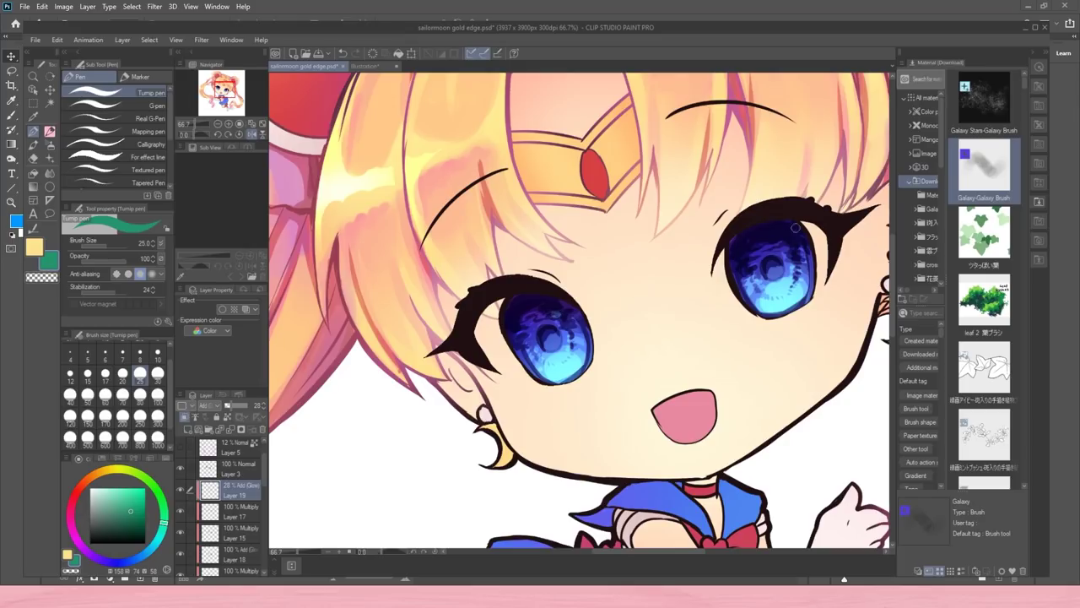
{"action": "left_click", "coordinate": [91, 554]}
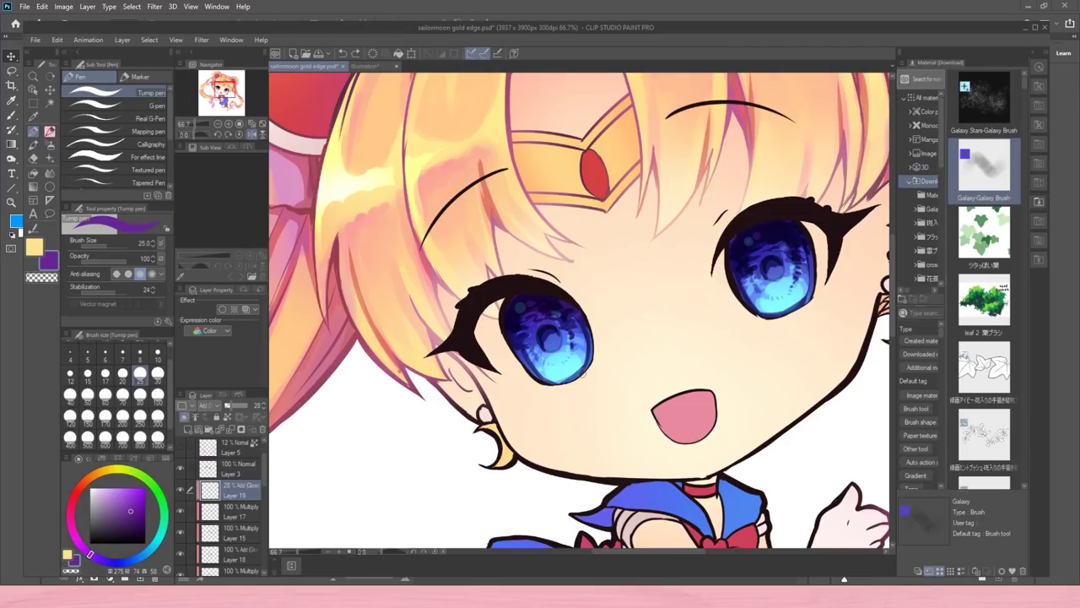
- Add a clipped Add (Glow) layer and dot light lavender sparkles over both irises with the Turnip pen at size 25
{"action": "left_click", "coordinate": [188, 430]}
{"action": "left_click", "coordinate": [184, 417]}
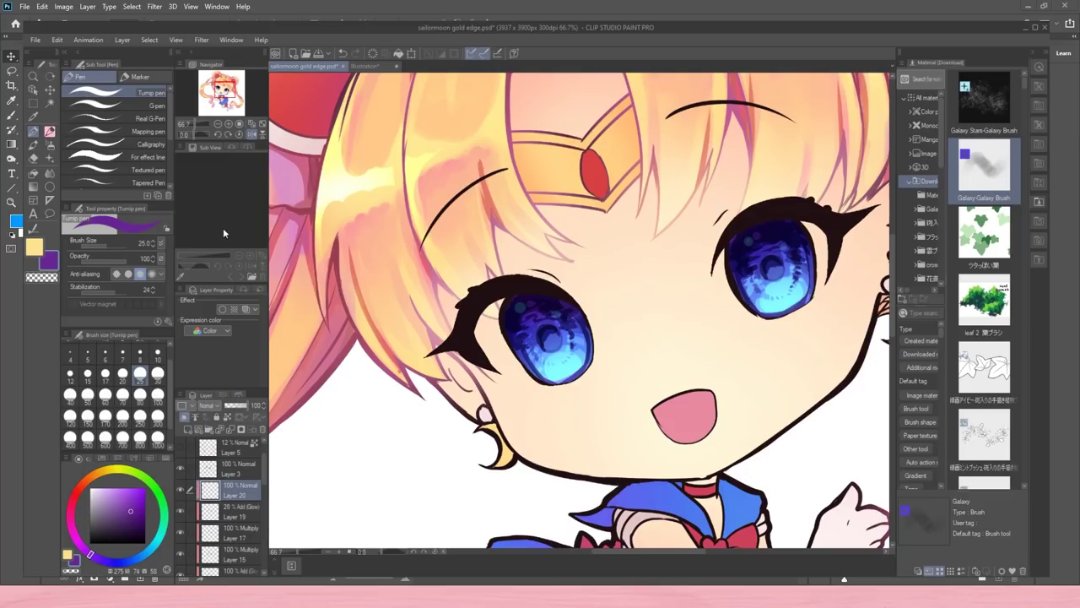
{"action": "left_click", "coordinate": [223, 233]}
{"action": "left_click", "coordinate": [109, 494]}
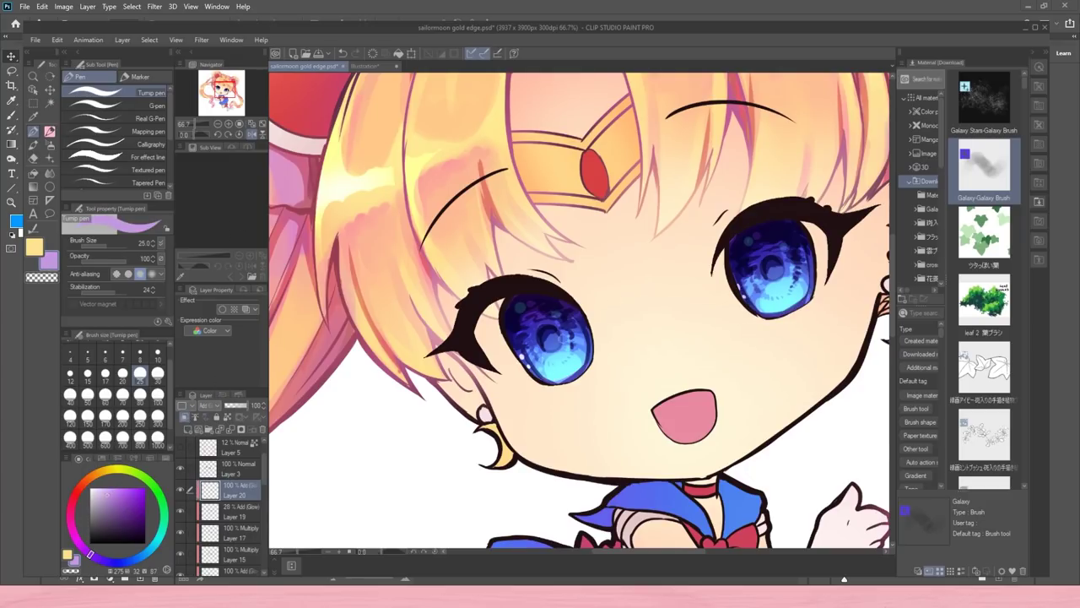
{"action": "left_click", "coordinate": [556, 371]}
{"action": "left_click", "coordinate": [568, 368]}
{"action": "left_click", "coordinate": [777, 305]}
{"action": "left_click", "coordinate": [789, 301]}
{"action": "left_click", "coordinate": [798, 295]}
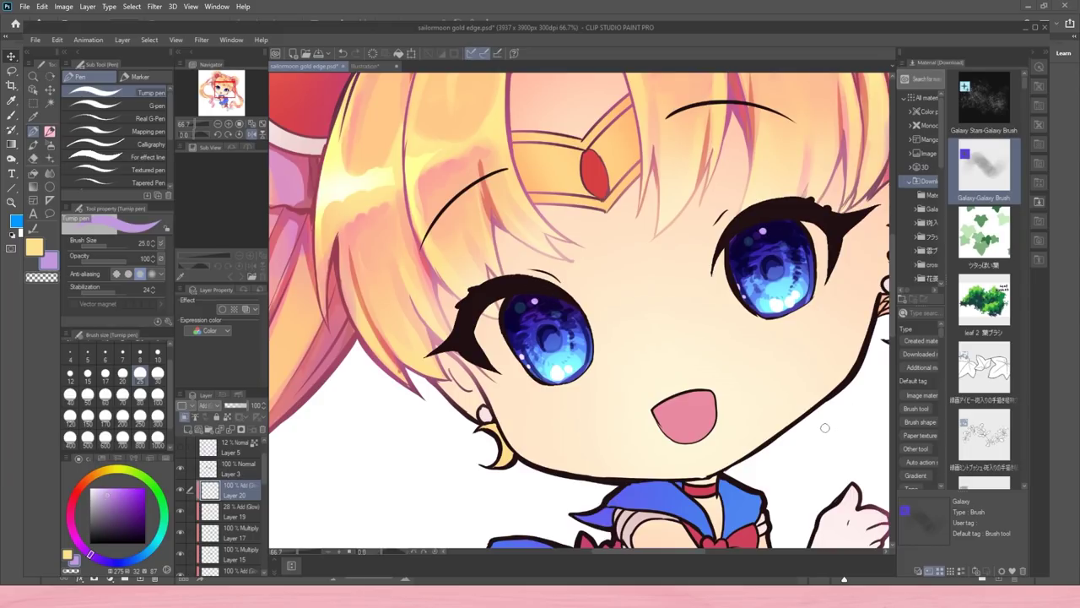
{"action": "left_click", "coordinate": [203, 125]}
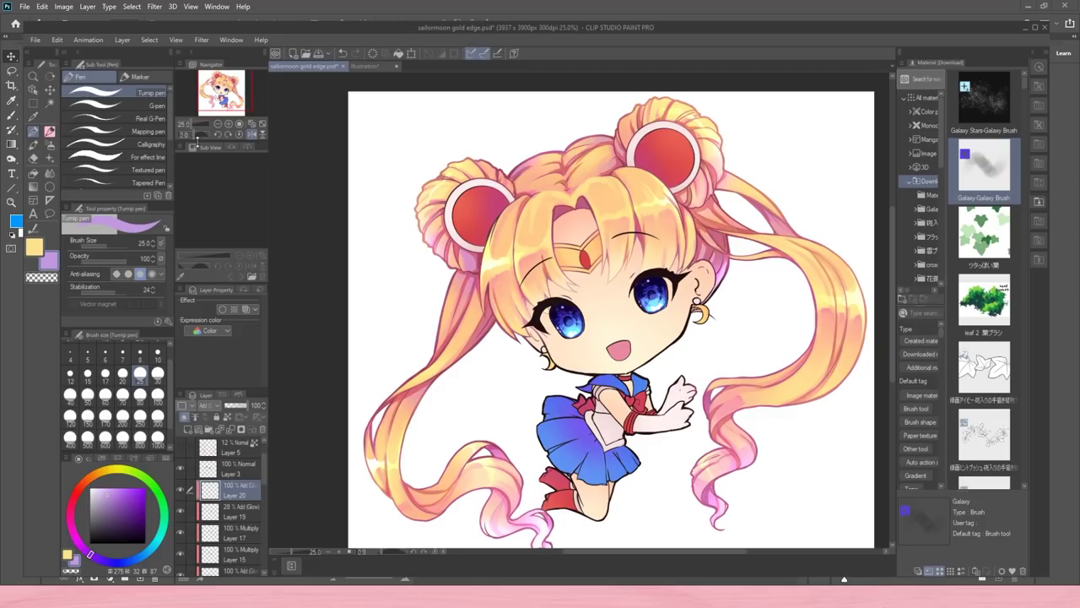
- Lock the transparent pixels of Layer 3 and tint the outer lash corners navy with the Soft airbrush at size 100
{"action": "left_click", "coordinate": [226, 470]}
{"action": "left_click", "coordinate": [227, 417]}
{"action": "left_click", "coordinate": [228, 124]}
{"action": "left_click_drag", "start_coordinate": [90, 555], "coordinate": [107, 561]}
{"action": "left_click", "coordinate": [137, 517]}
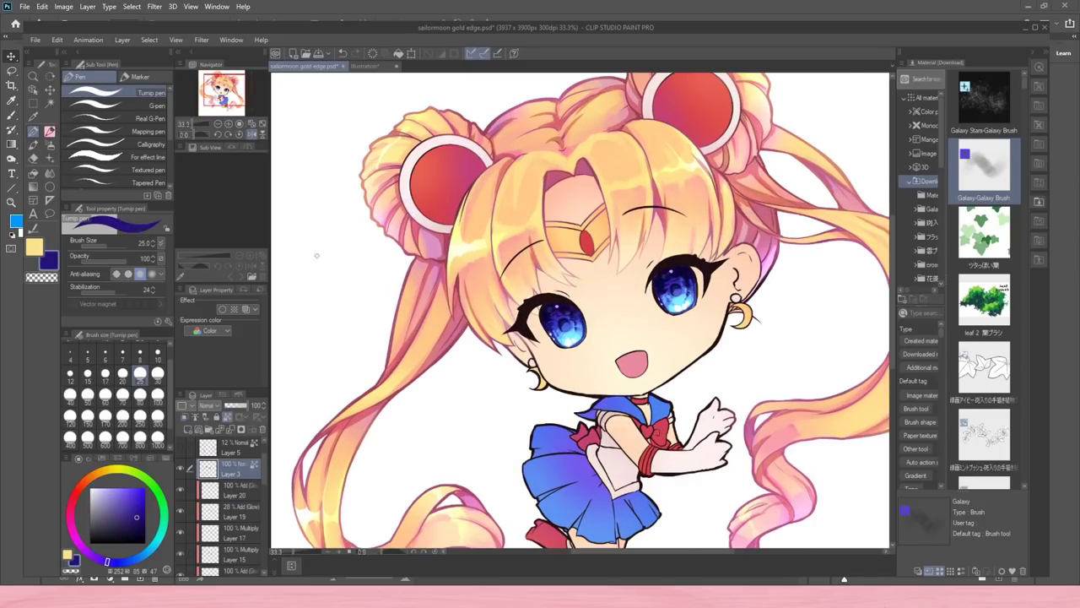
{"action": "left_click", "coordinate": [228, 124]}
{"action": "left_click", "coordinate": [50, 145]}
{"action": "left_click_drag", "start_coordinate": [502, 344], "coordinate": [513, 356]}
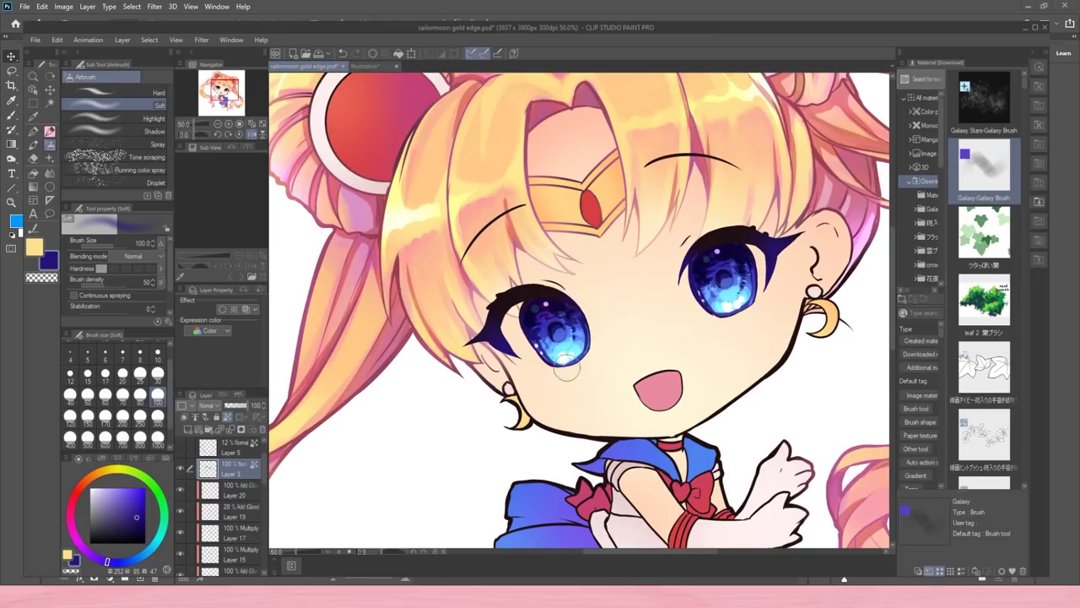
- Tint the lower outlines of both irises with blue sampled from the eyes
{"action": "left_click", "coordinate": [565, 359], "text": "alt"}
{"action": "mouse_move", "coordinate": [541, 353]}
{"action": "left_mouse_down"}
{"action": "mouse_move", "coordinate": [594, 345]}
{"action": "mouse_move", "coordinate": [590, 330]}
{"action": "left_mouse_up"}
{"action": "mouse_move", "coordinate": [703, 304]}
{"action": "left_mouse_down"}
{"action": "mouse_move", "coordinate": [738, 308]}
{"action": "mouse_move", "coordinate": [752, 291]}
{"action": "left_mouse_up"}
{"action": "left_click", "coordinate": [583, 356], "text": "alt"}
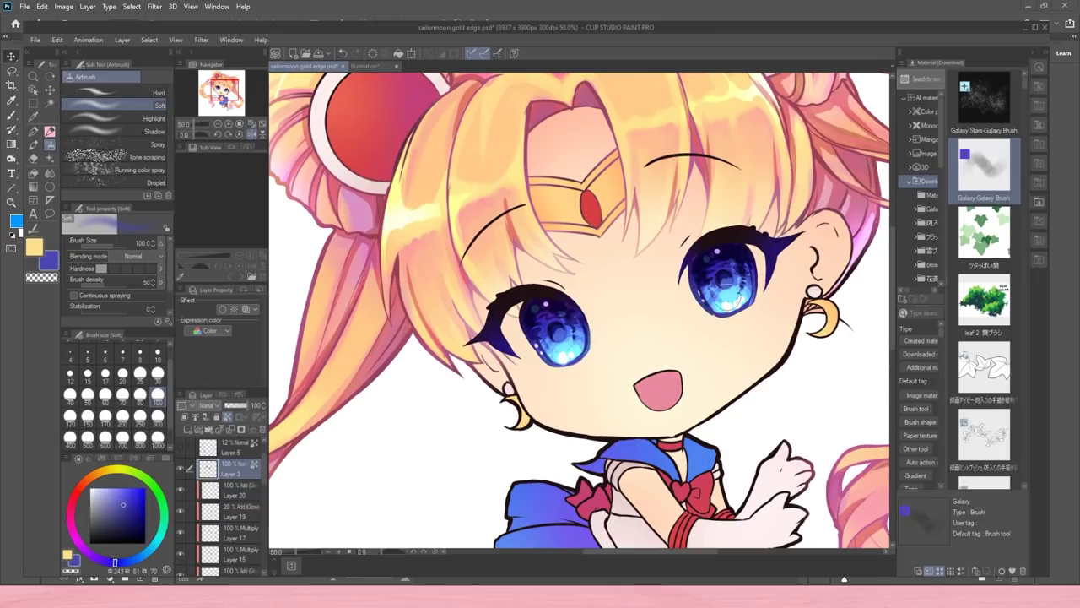
- Airbrush a sampled pinkish red onto the lower outer lash tips of both eyes
{"action": "left_click", "coordinate": [465, 277], "text": "alt"}
{"action": "left_click_drag", "start_coordinate": [511, 354], "coordinate": [499, 347]}
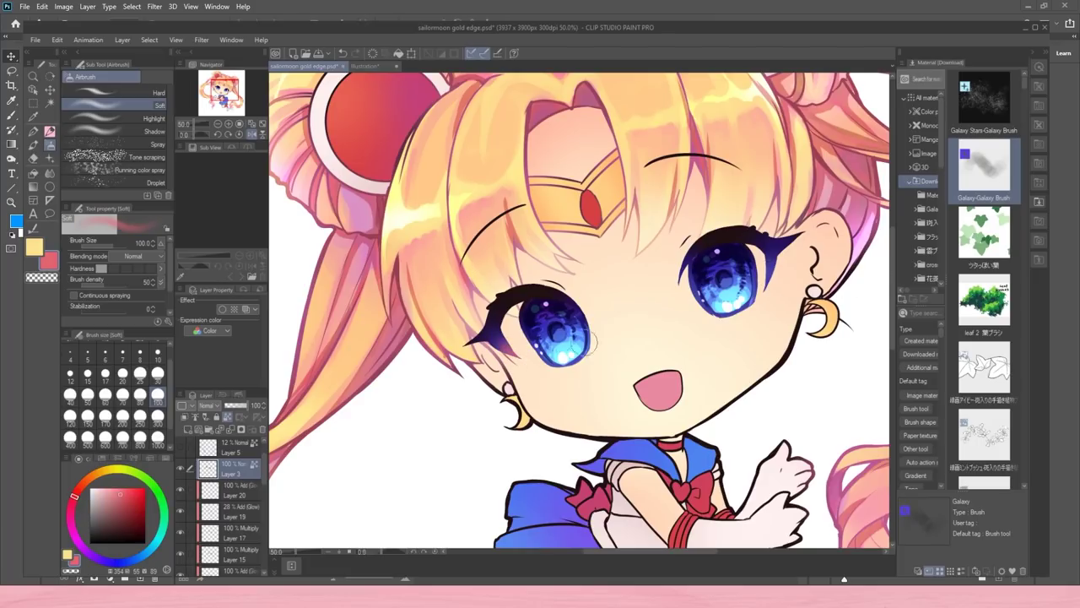
{"action": "left_click_drag", "start_coordinate": [769, 285], "coordinate": [772, 266]}
- Fade the lower lash tips of both eyes into a skin tone sampled from the cheek
{"action": "left_click", "coordinate": [546, 386], "text": "alt"}
{"action": "left_click_drag", "start_coordinate": [507, 353], "coordinate": [516, 362]}
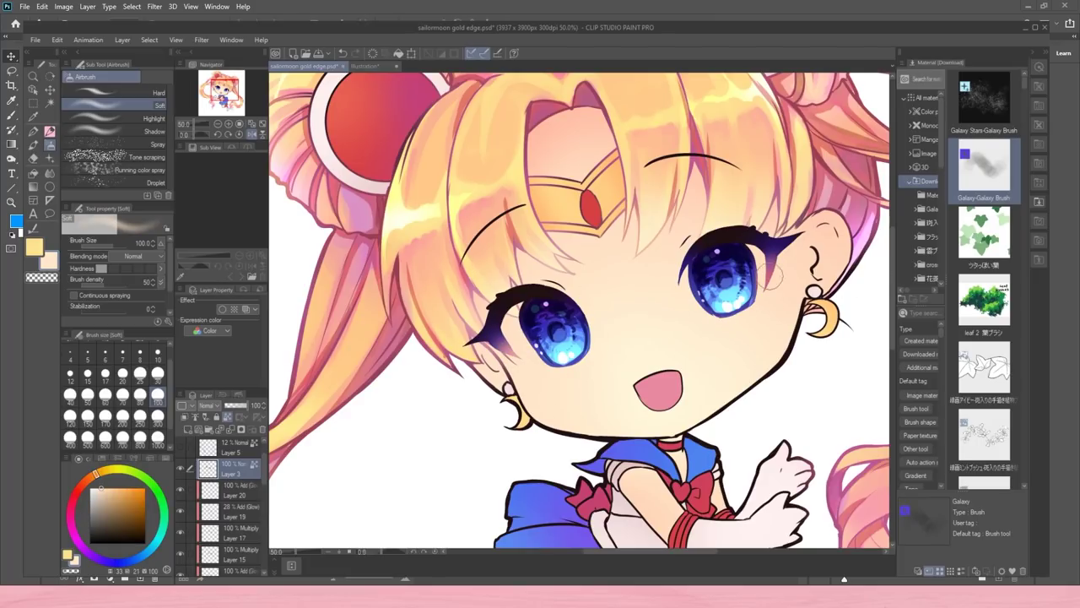
{"action": "left_click_drag", "start_coordinate": [775, 277], "coordinate": [767, 288]}
{"action": "left_click_drag", "start_coordinate": [683, 295], "coordinate": [685, 275]}
{"action": "double_click", "coordinate": [218, 124]}
{"action": "left_click", "coordinate": [229, 124]}
{"action": "left_click", "coordinate": [229, 124]}
{"action": "left_click", "coordinate": [228, 124]}
{"action": "left_click", "coordinate": [229, 124]}
{"action": "left_click", "coordinate": [229, 124]}
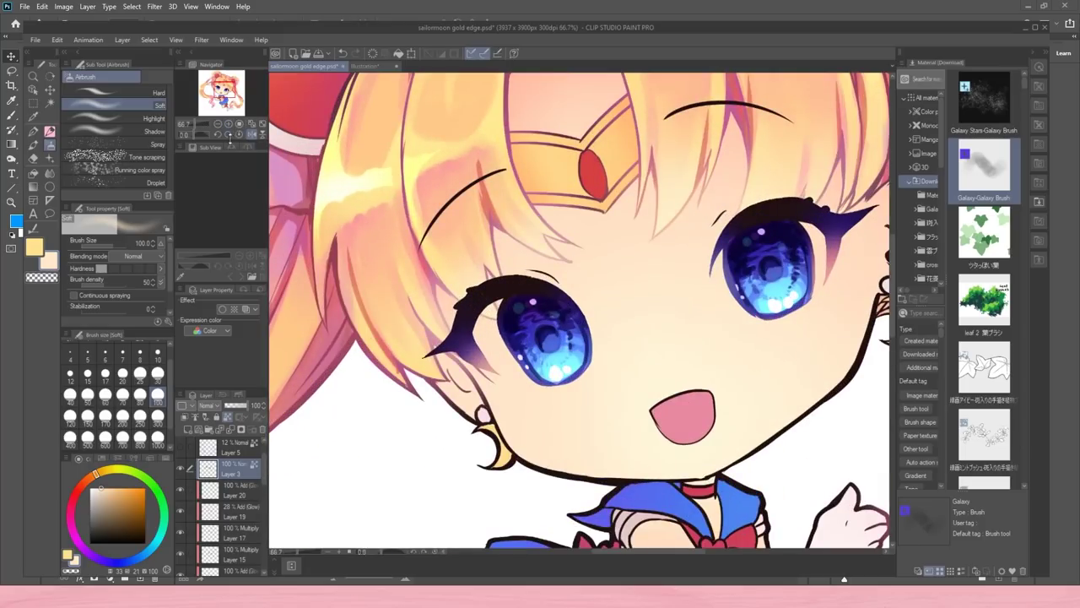
- Paint navy accents along the upper lash lines of both eyes with the SU-Cream Pencil at size 30, sampling colors from the eyes
{"action": "left_click", "coordinate": [530, 332], "text": "alt"}
{"action": "left_click", "coordinate": [157, 377]}
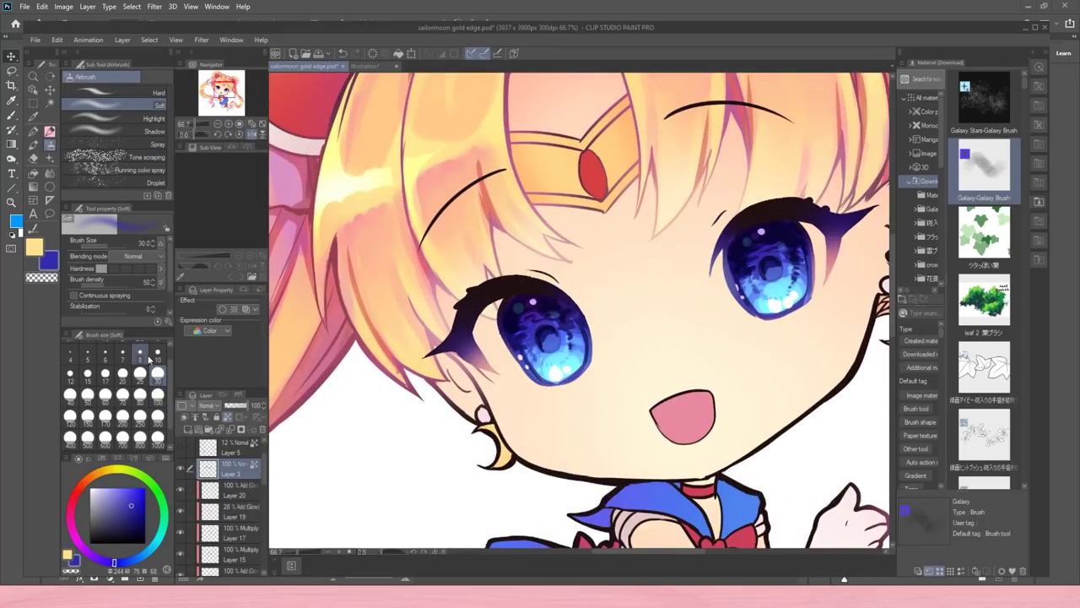
{"action": "key", "text": "p"}
{"action": "left_click", "coordinate": [533, 328], "text": "alt"}
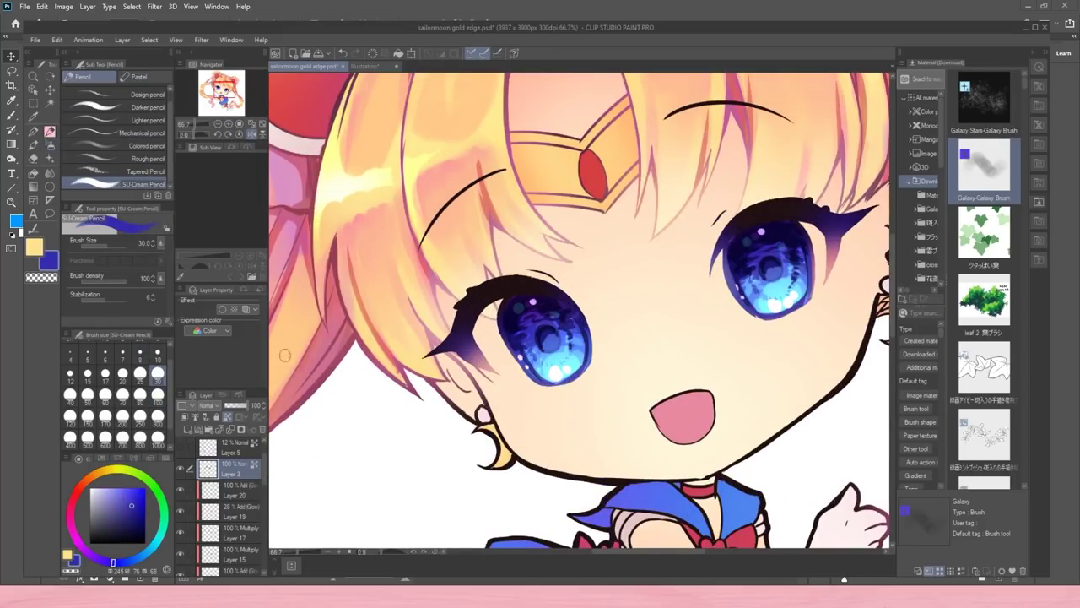
{"action": "left_click_drag", "start_coordinate": [495, 295], "coordinate": [483, 307]}
{"action": "left_click", "coordinate": [778, 226], "text": "alt"}
{"action": "left_click_drag", "start_coordinate": [744, 220], "coordinate": [785, 208]}
{"action": "left_click_drag", "start_coordinate": [501, 289], "coordinate": [540, 288]}
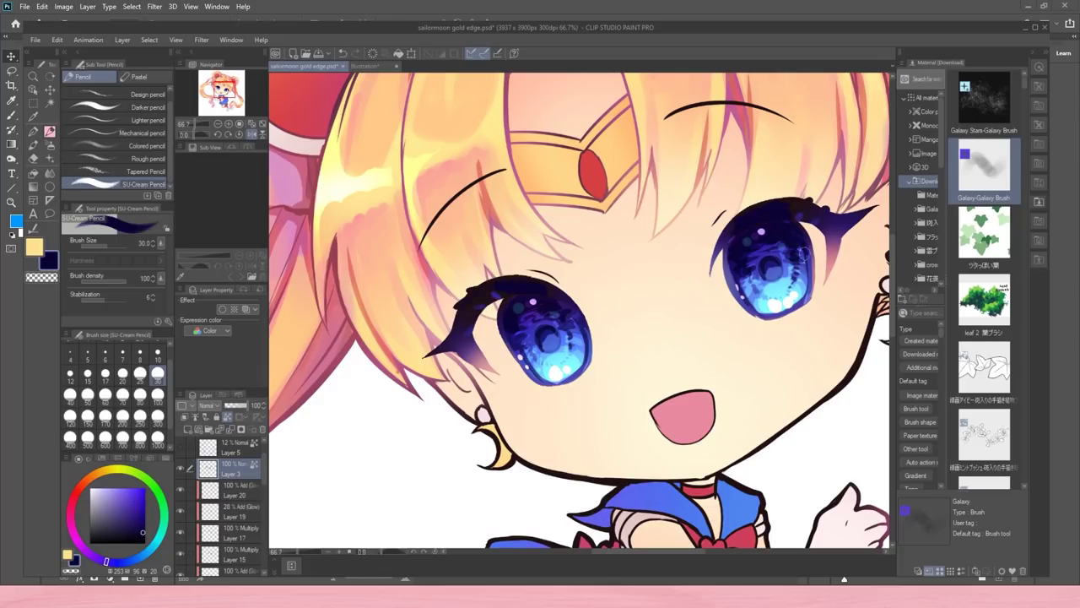
- Paint more of the upper lash line with dark violet sampled from the outer lash corner
{"action": "left_click", "coordinate": [842, 221], "text": "alt"}
{"action": "left_click_drag", "start_coordinate": [763, 214], "coordinate": [735, 229]}
{"action": "left_click", "coordinate": [218, 124]}
{"action": "left_click", "coordinate": [218, 124]}
{"action": "left_click", "coordinate": [218, 124]}
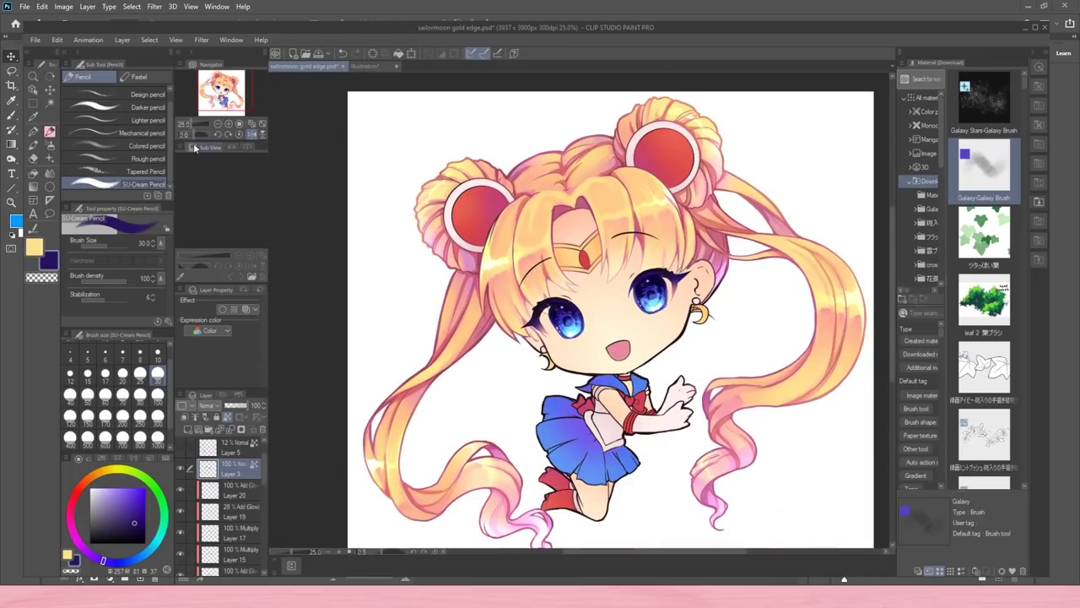
- Merge the eye layers from Layer 20 down to Layer 12, duplicate the merged layer and place the copy below Layer 16
{"action": "left_click", "coordinate": [259, 484]}
{"action": "scroll", "coordinate": [258, 494], "scroll_direction": "down", "scroll_amount": 4}
{"action": "left_click", "coordinate": [227, 519], "text": "shift"}
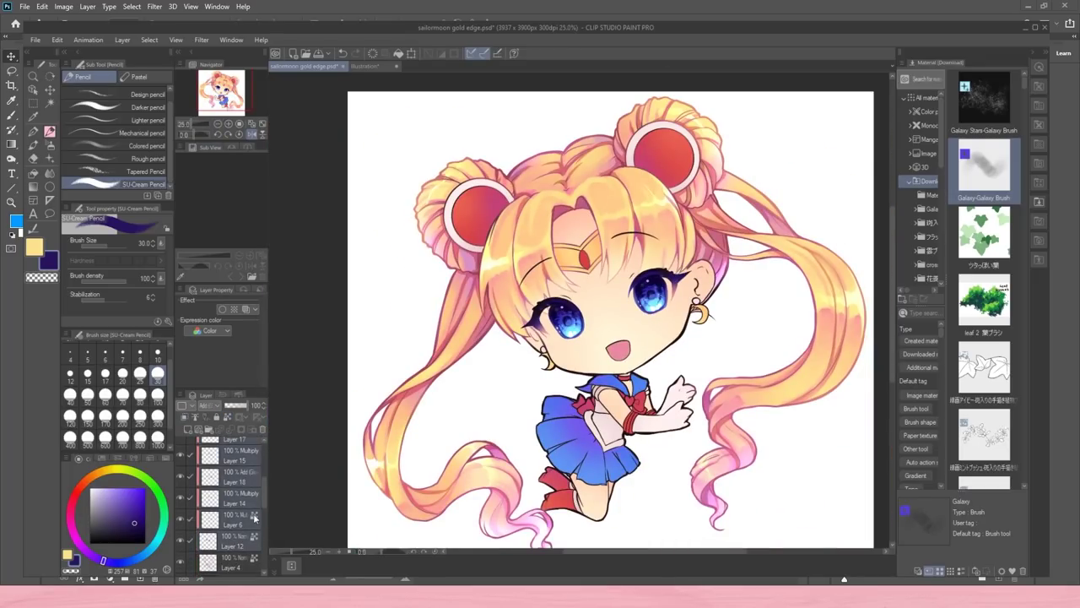
{"action": "key", "text": "alt+shift+e"}
{"action": "key", "text": "ctrl+c"}
{"action": "key", "text": "ctrl+v"}
{"action": "left_click_drag", "start_coordinate": [233, 449], "coordinate": [234, 515]}
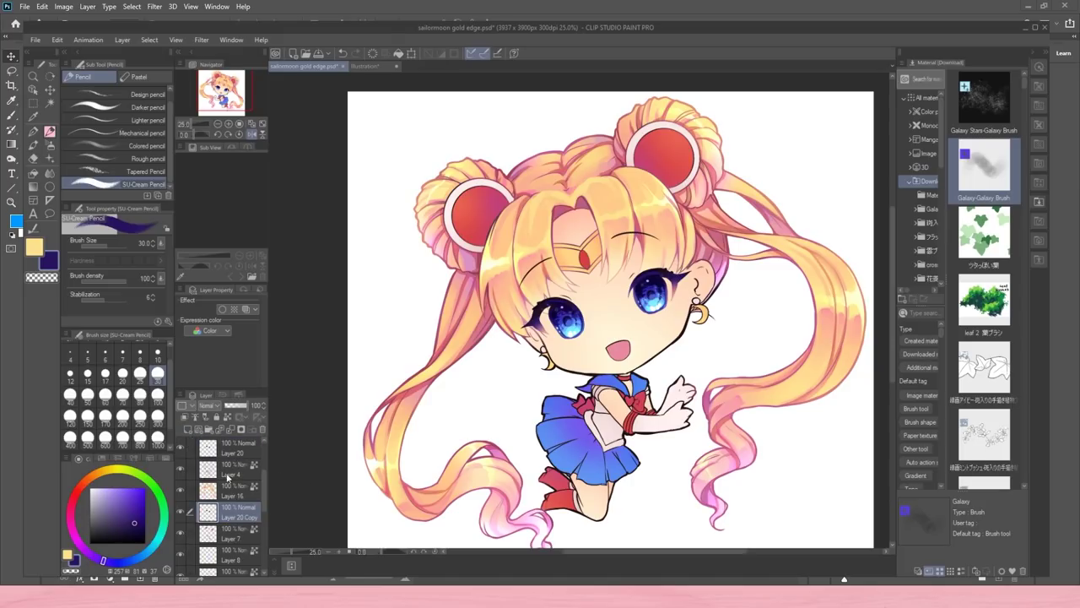
- Try a different opacity on merged Layer 20, toggle neighboring layers to compare, and undo the last change
{"action": "left_click", "coordinate": [233, 447]}
{"action": "left_click", "coordinate": [236, 406]}
{"action": "mouse_move", "coordinate": [238, 407]}
{"action": "left_mouse_down"}
{"action": "mouse_move", "coordinate": [226, 406]}
{"action": "mouse_move", "coordinate": [251, 407]}
{"action": "left_mouse_up"}
{"action": "scroll", "coordinate": [257, 448], "scroll_direction": "up", "scroll_amount": 2}
{"action": "left_click", "coordinate": [180, 482]}
{"action": "left_click", "coordinate": [180, 504]}
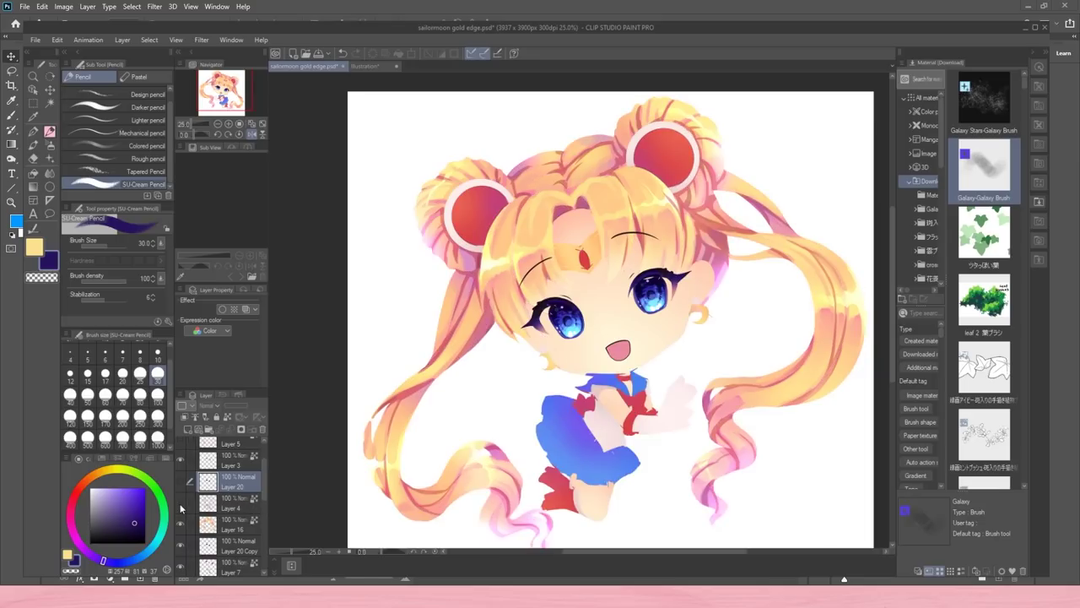
{"action": "left_click", "coordinate": [180, 504]}
{"action": "left_click", "coordinate": [179, 461]}
{"action": "key", "text": "ctrl+z"}
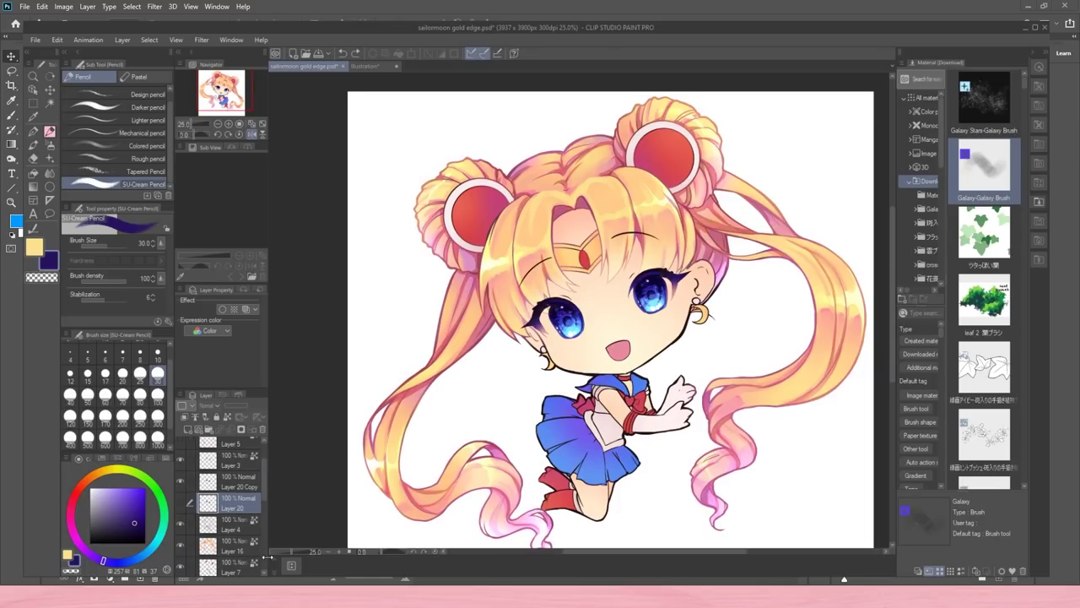
- Delete Layer 20, keeping Layer 20 Copy above the line art on Layer 4
{"action": "left_click", "coordinate": [180, 482]}
{"action": "left_click", "coordinate": [263, 430]}
{"action": "left_click", "coordinate": [179, 482]}
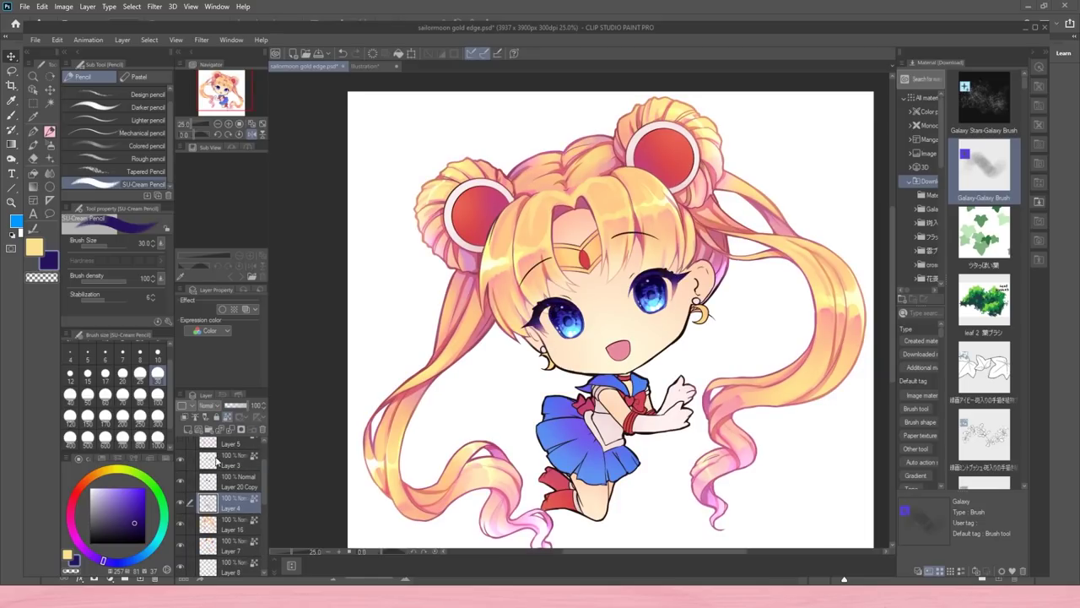
- Merge Layer 3 with Layer 20 Copy, duplicate the result below Layer 16, and lower the upper layer's opacity to 58%
{"action": "left_click", "coordinate": [217, 461]}
{"action": "left_click", "coordinate": [232, 482], "text": "ctrl"}
{"action": "key", "text": "shift+alt+e"}
{"action": "left_click_drag", "start_coordinate": [228, 461], "coordinate": [237, 532]}
{"action": "left_click", "coordinate": [236, 461]}
{"action": "left_click_drag", "start_coordinate": [233, 407], "coordinate": [238, 410]}
- On a new Add (Glow) layer, paint pink and then cream-white highlights in both eyes using the Turnip pen at size 30
{"action": "left_click", "coordinate": [187, 429]}
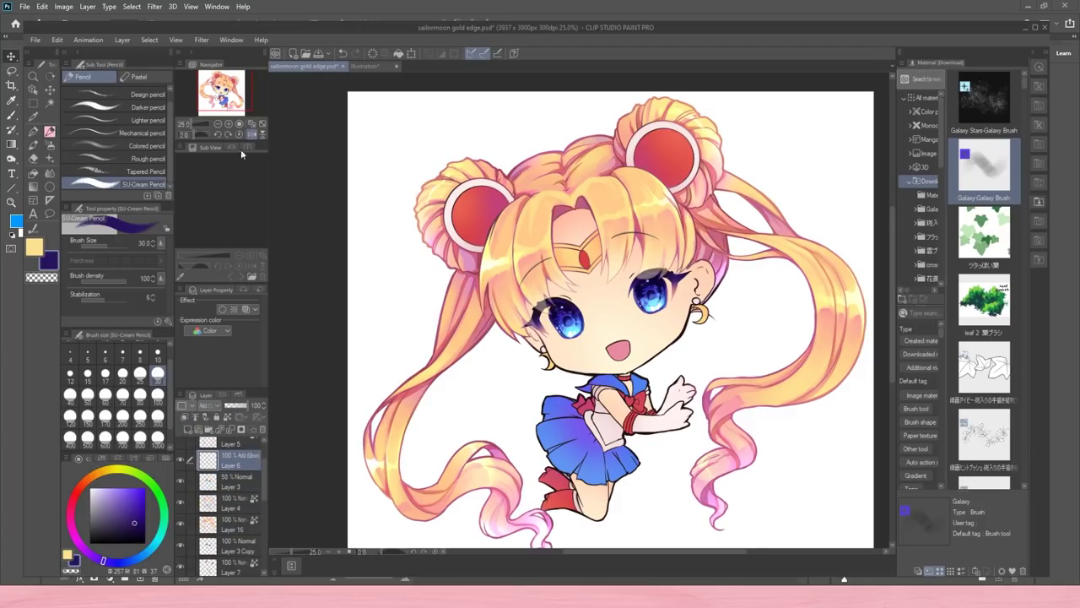
{"action": "key", "text": "ctrl+plus"}
{"action": "key", "text": "p"}
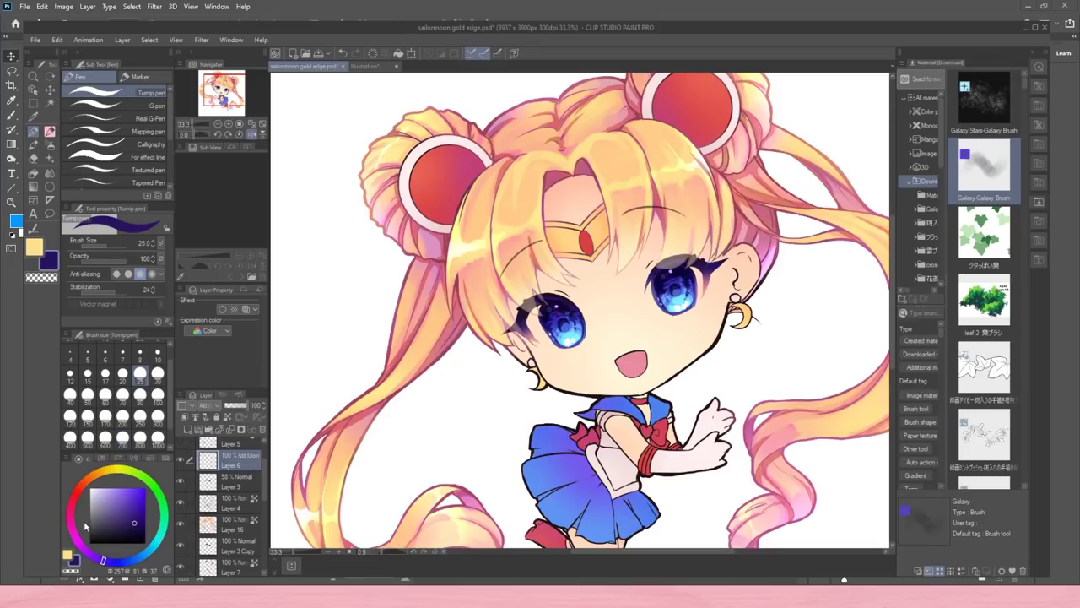
{"action": "left_click", "coordinate": [71, 510]}
{"action": "left_click", "coordinate": [108, 489]}
{"action": "left_click", "coordinate": [158, 375]}
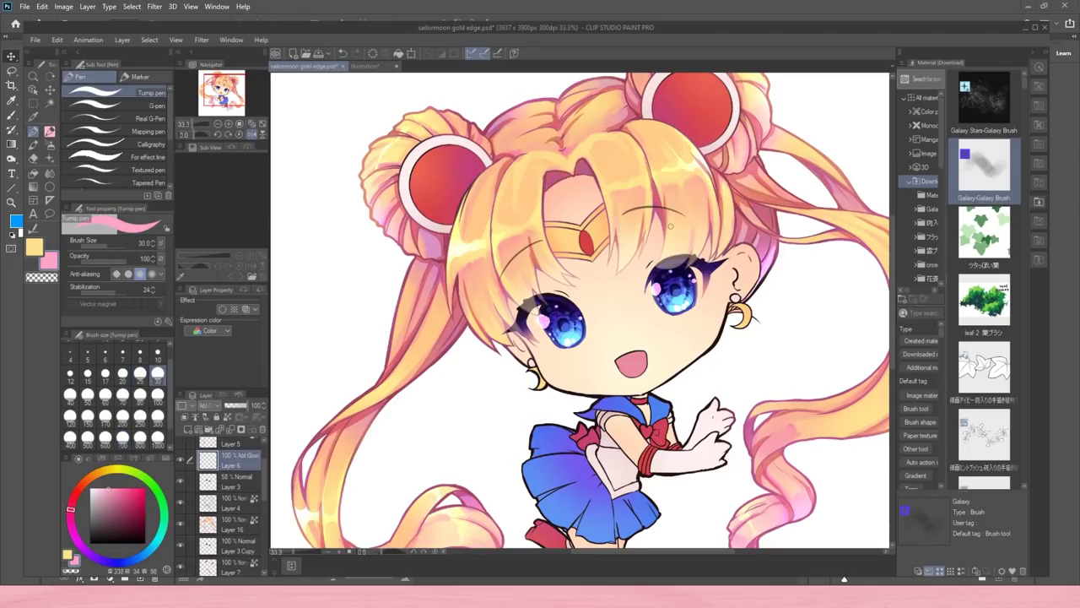
{"action": "left_click", "coordinate": [102, 470]}
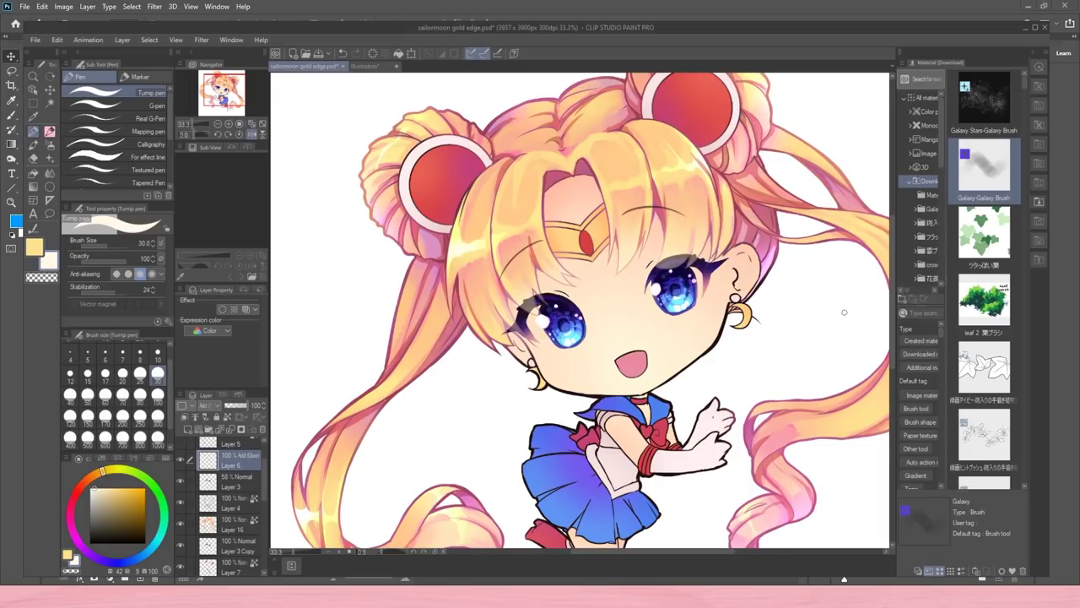
- On a new layer above the eye glow, paint hair strand details over the eyes with yellow sampled from the bangs
{"action": "left_click_drag", "start_coordinate": [264, 479], "coordinate": [262, 465]}
{"action": "left_click", "coordinate": [189, 430]}
{"action": "left_click", "coordinate": [530, 233], "text": "alt"}
{"action": "left_click_drag", "start_coordinate": [530, 233], "coordinate": [578, 288]}
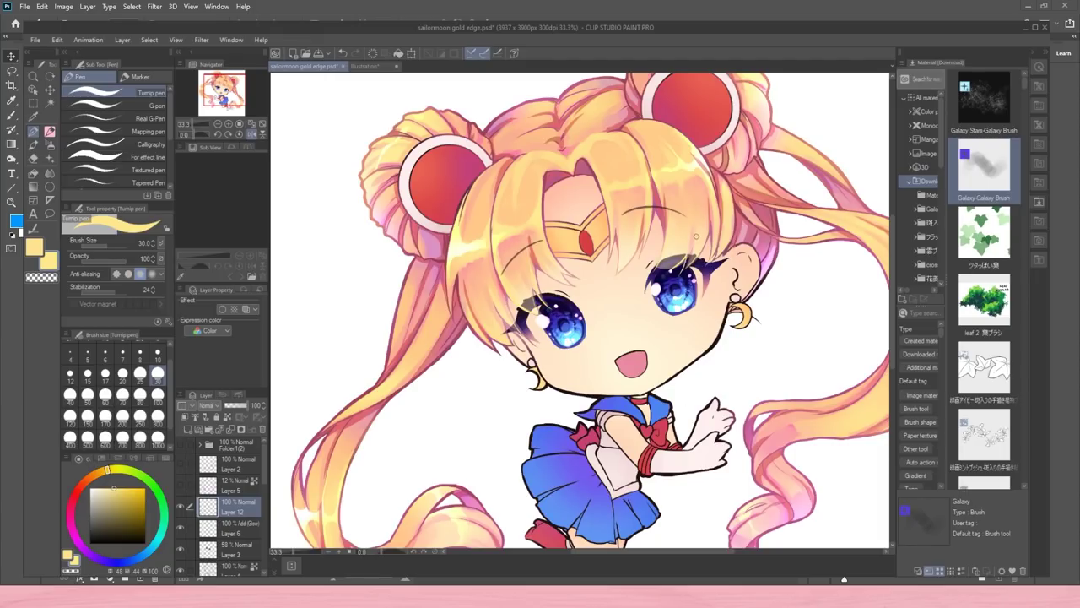
- Lower the opacity of eye Layer 3 to 40%
{"action": "left_click", "coordinate": [218, 125]}
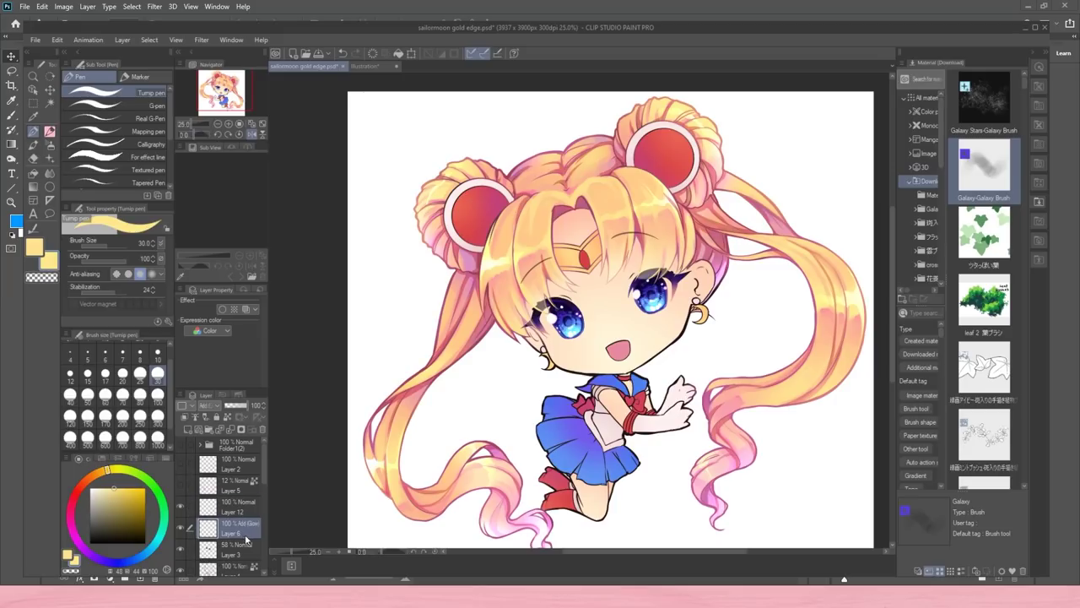
{"action": "left_click", "coordinate": [230, 549]}
{"action": "left_click", "coordinate": [218, 124]}
{"action": "left_click", "coordinate": [229, 124]}
{"action": "left_click", "coordinate": [229, 124]}
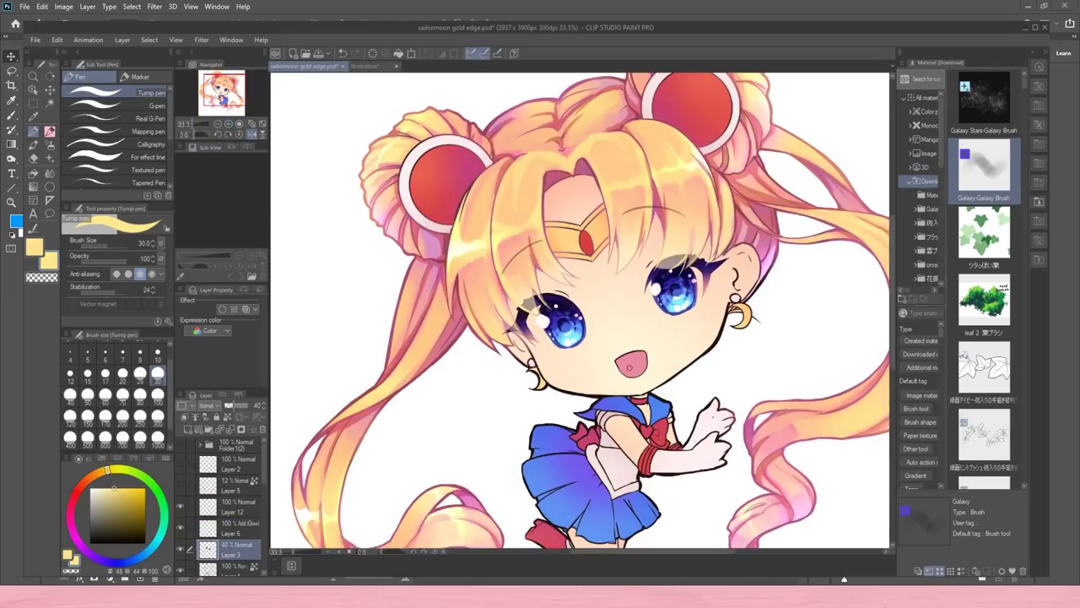
- Tint the face outline on Layer 4 dark red sampled from the mouth, using the Soft airbrush at size 80
{"action": "left_click", "coordinate": [629, 368], "text": "alt"}
{"action": "left_click", "coordinate": [121, 509]}
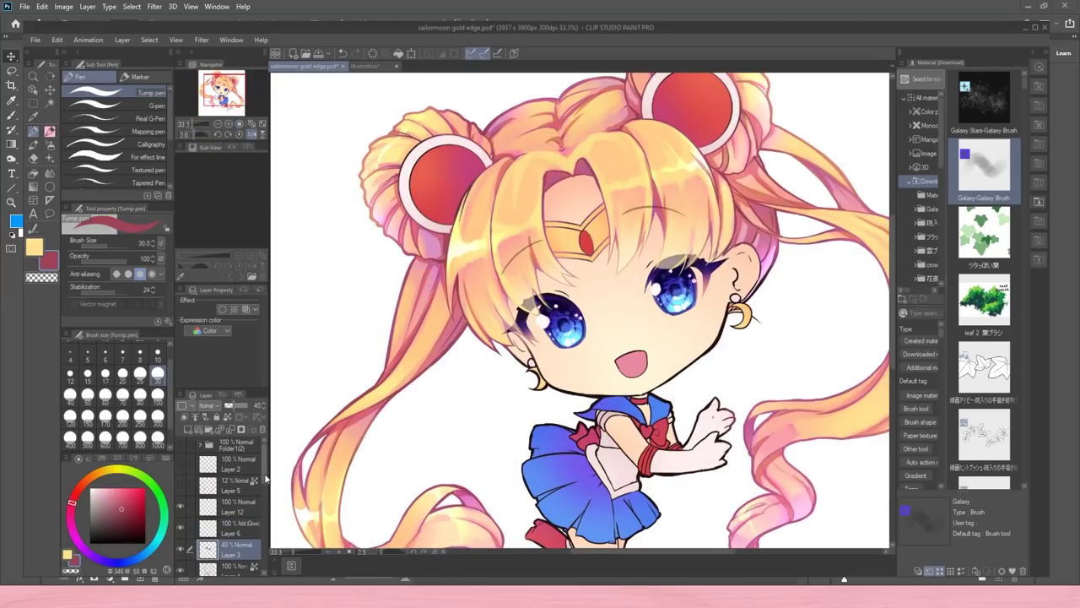
{"action": "left_click_drag", "start_coordinate": [265, 464], "coordinate": [264, 483]}
{"action": "left_click", "coordinate": [235, 506]}
{"action": "left_click", "coordinate": [50, 145]}
{"action": "left_click", "coordinate": [140, 396]}
{"action": "mouse_move", "coordinate": [525, 345]}
{"action": "left_mouse_down"}
{"action": "mouse_move", "coordinate": [534, 363]}
{"action": "mouse_move", "coordinate": [634, 396]}
{"action": "mouse_move", "coordinate": [730, 312]}
{"action": "left_mouse_up"}
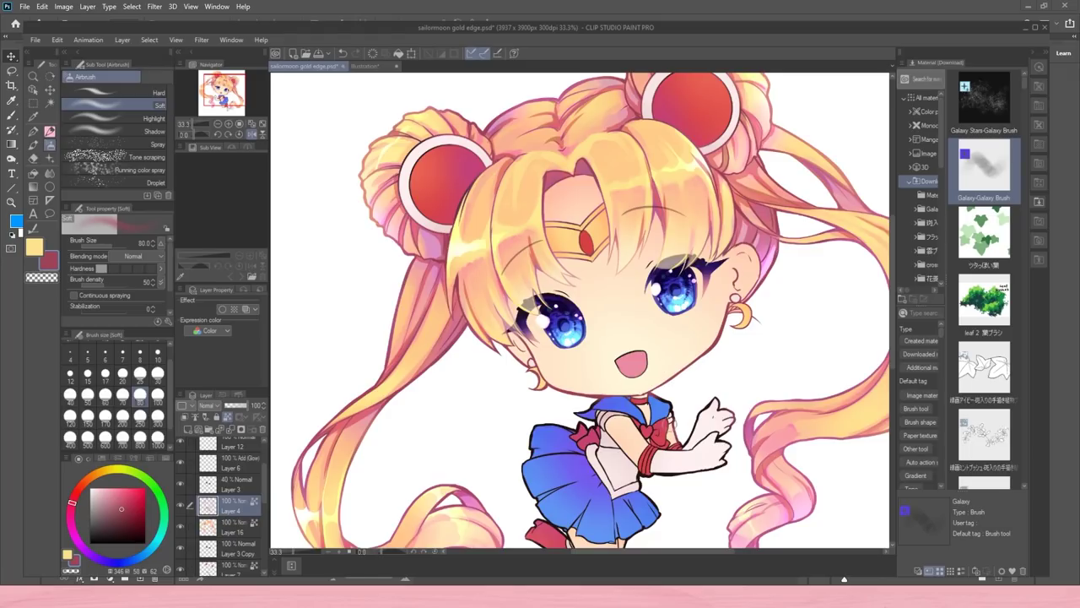
- Airbrush the jaw and chin outline with pink and skin tones sampled from the artwork, finishing with a sampled dark red
{"action": "left_click", "coordinate": [772, 261], "text": "alt"}
{"action": "left_click_drag", "start_coordinate": [723, 319], "coordinate": [662, 374]}
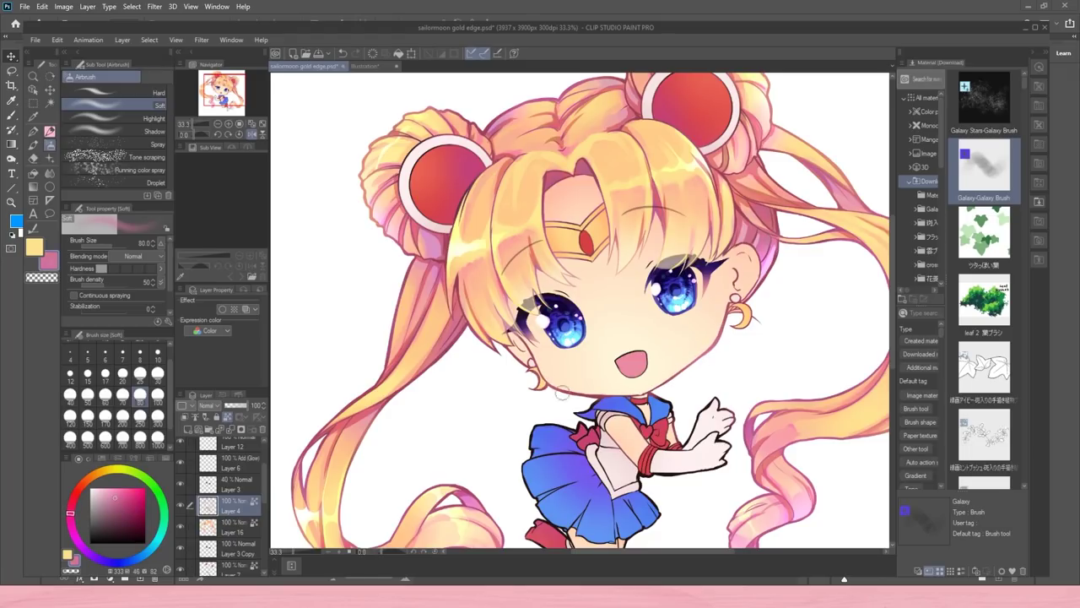
{"action": "left_click_drag", "start_coordinate": [557, 391], "coordinate": [614, 395]}
{"action": "left_click_drag", "start_coordinate": [512, 348], "coordinate": [544, 376]}
{"action": "mouse_move", "coordinate": [724, 319]}
{"action": "left_mouse_down"}
{"action": "mouse_move", "coordinate": [718, 339]}
{"action": "mouse_move", "coordinate": [724, 323]}
{"action": "left_mouse_up"}
{"action": "left_click", "coordinate": [680, 363], "text": "alt"}
{"action": "left_click_drag", "start_coordinate": [551, 385], "coordinate": [601, 396]}
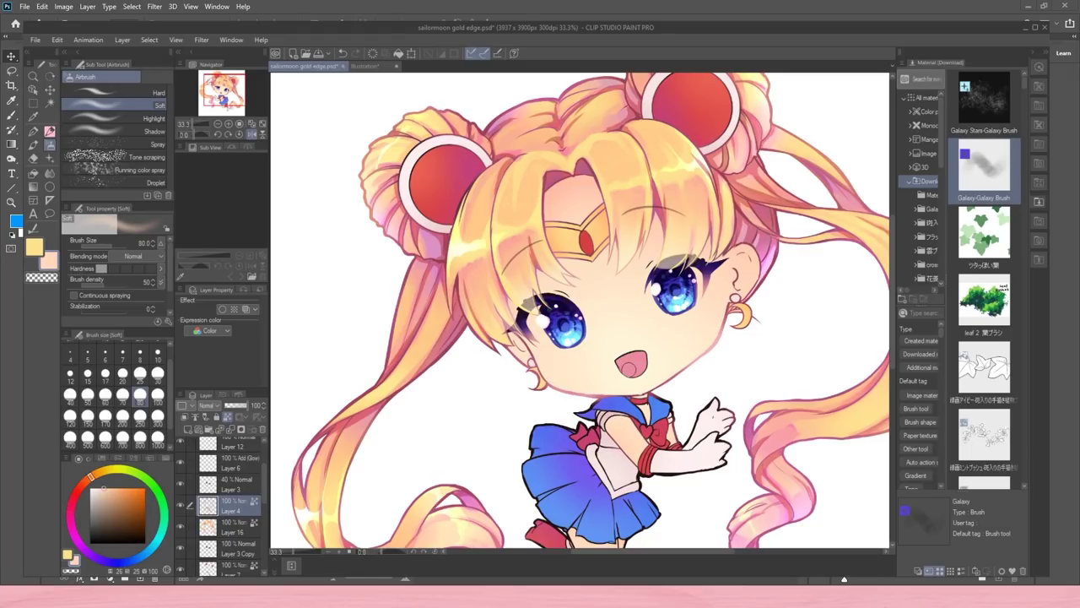
{"action": "left_click", "coordinate": [769, 264], "text": "alt"}
{"action": "left_click_drag", "start_coordinate": [730, 366], "coordinate": [719, 251]}
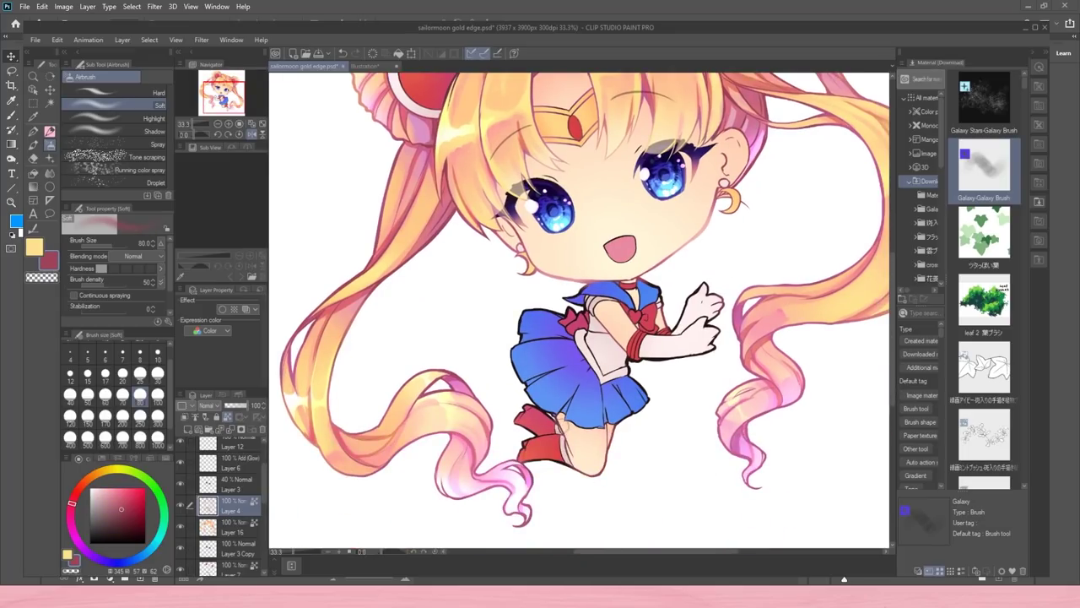
- Flip the canvas view horizontally, select the skin on Layer 11 and choose a muted pink shadow color
{"action": "key", "text": "ctrl+minus"}
{"action": "left_click", "coordinate": [250, 133]}
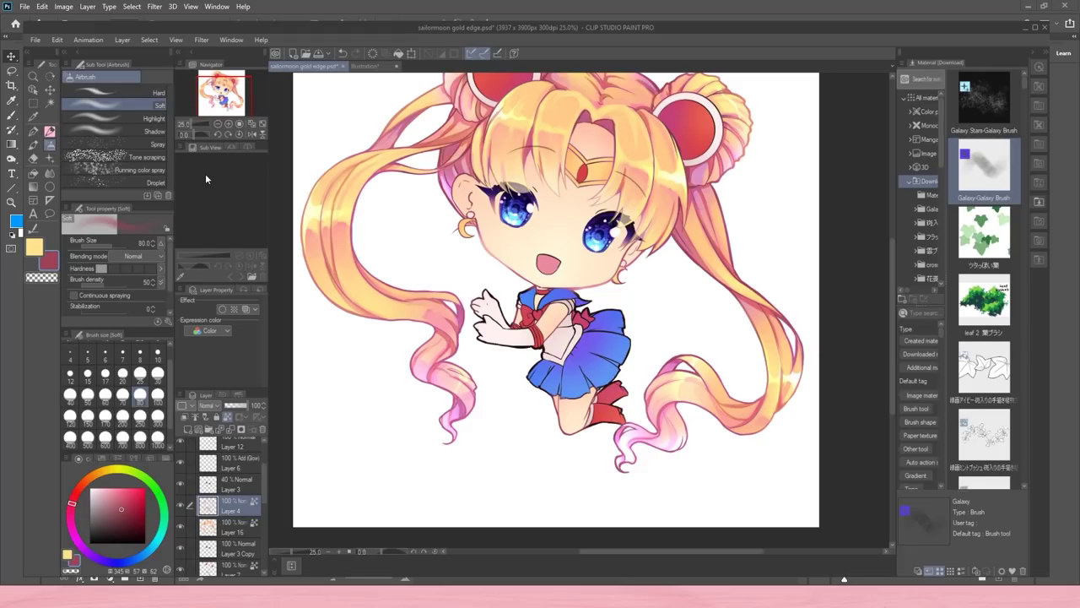
{"action": "scroll", "coordinate": [232, 525], "scroll_direction": "down", "scroll_amount": 3}
{"action": "left_click", "coordinate": [232, 530]}
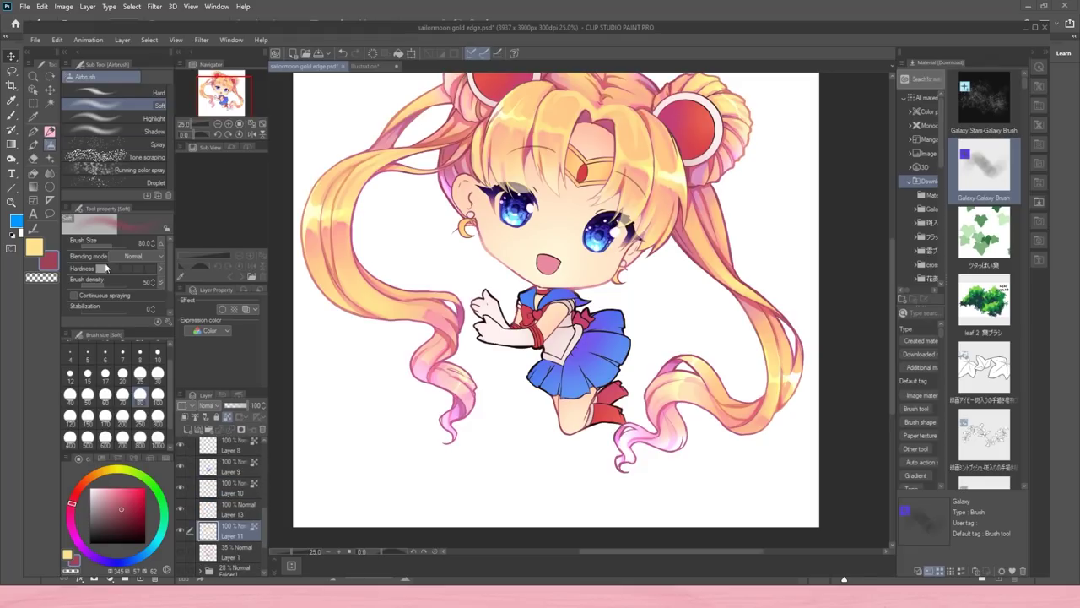
{"action": "left_click", "coordinate": [112, 497]}
{"action": "left_click", "coordinate": [74, 497]}
- Paint pink shadows on the face, ear, neck, arm and legs with the Dense watercolor brush at size 30
{"action": "left_click", "coordinate": [33, 146]}
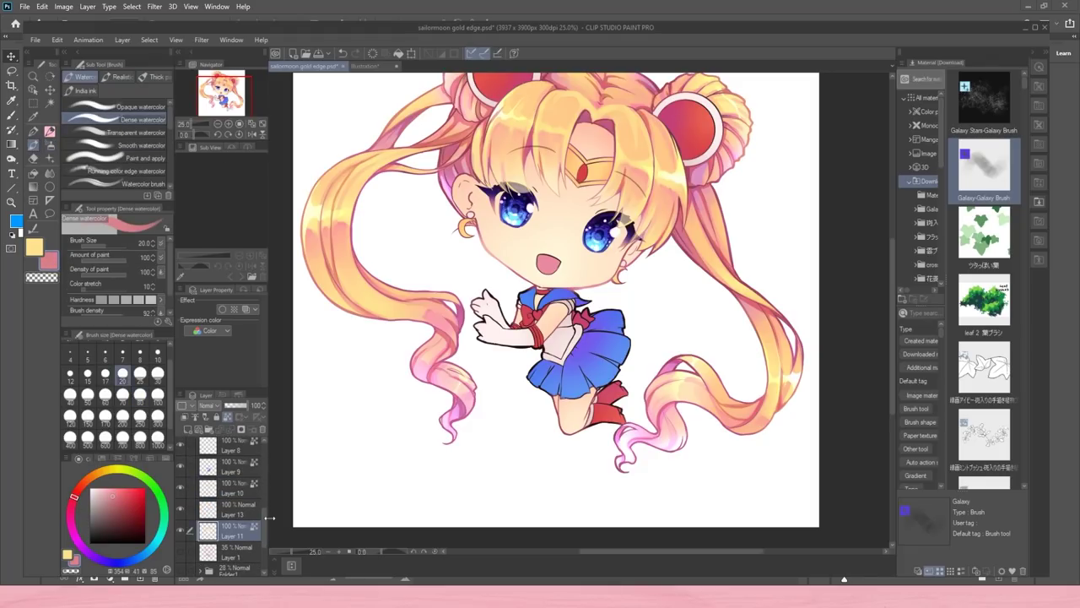
{"action": "left_click", "coordinate": [140, 397]}
{"action": "left_click", "coordinate": [239, 124]}
{"action": "left_click", "coordinate": [218, 125]}
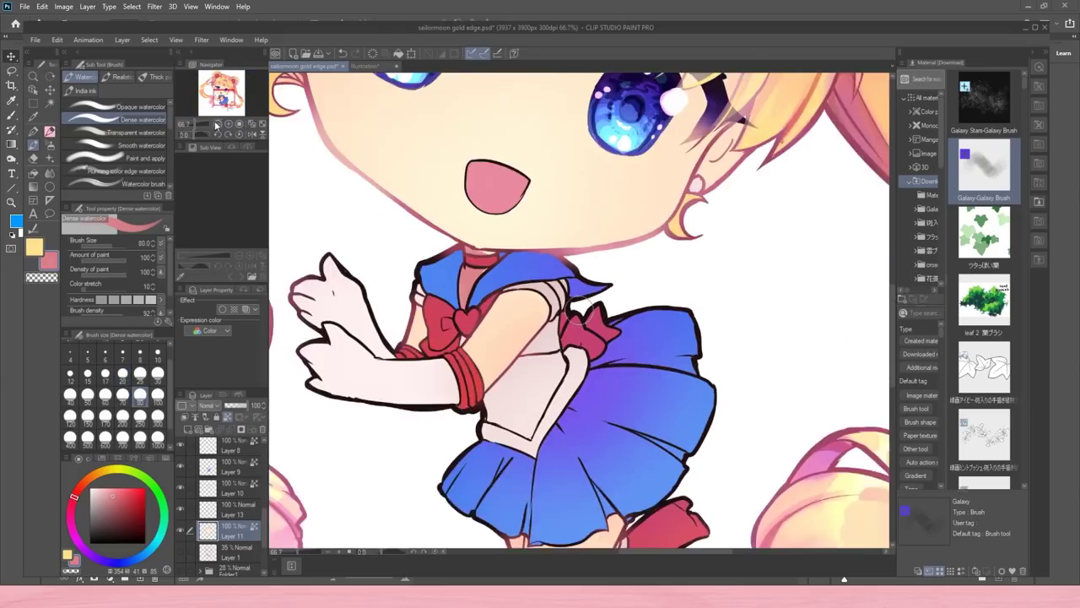
{"action": "left_click", "coordinate": [221, 92]}
{"action": "left_click", "coordinate": [217, 124]}
{"action": "left_click", "coordinate": [217, 124]}
{"action": "left_click", "coordinate": [157, 372]}
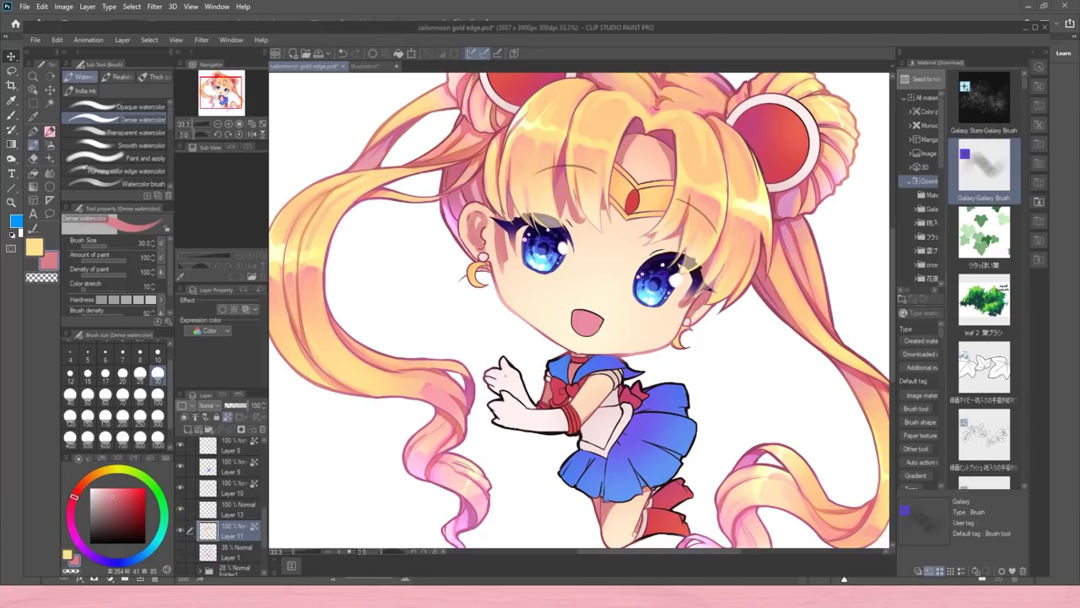
{"action": "left_click_drag", "start_coordinate": [613, 382], "coordinate": [581, 418]}
- Layer a lighter pink, then a sampled peach, over the shadows along the face edge, cheeks and forehead
{"action": "left_click", "coordinate": [110, 488]}
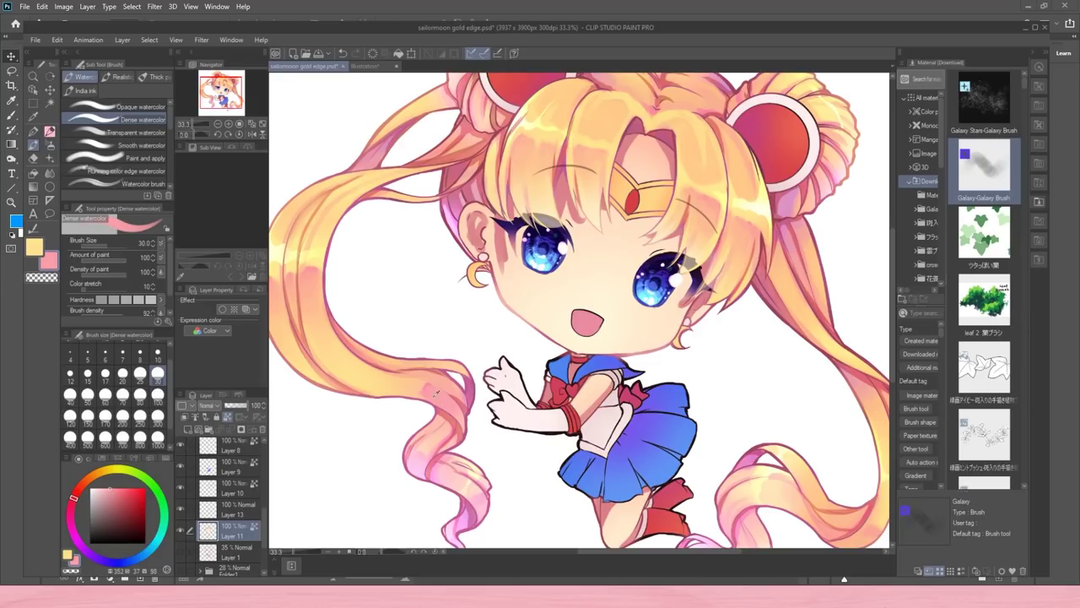
{"action": "mouse_move", "coordinate": [501, 231]}
{"action": "left_mouse_down"}
{"action": "mouse_move", "coordinate": [507, 291]}
{"action": "mouse_move", "coordinate": [542, 330]}
{"action": "left_mouse_up"}
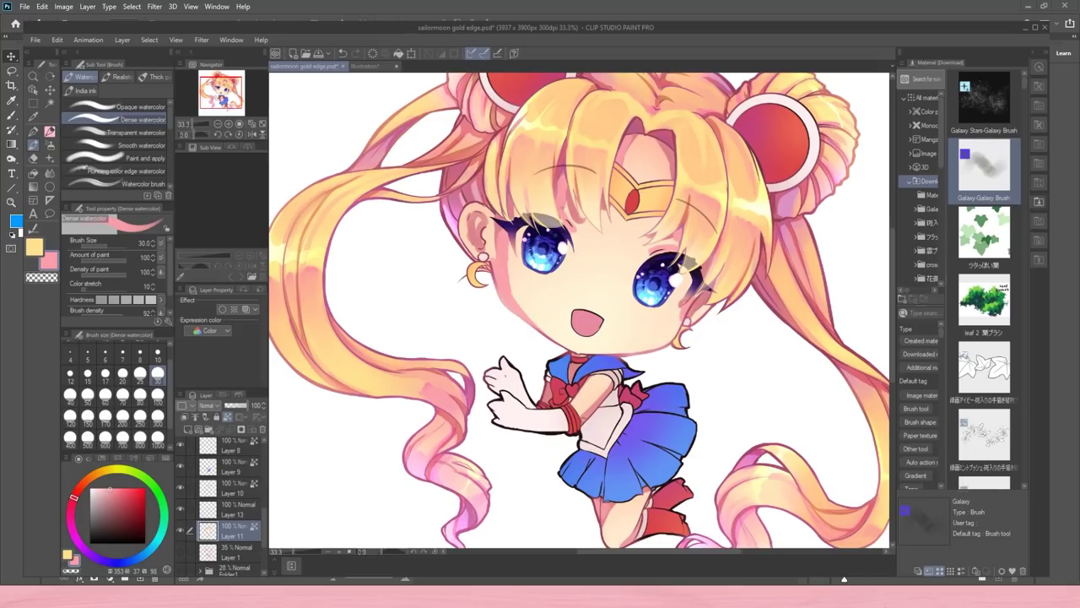
{"action": "left_click", "coordinate": [519, 226], "text": "alt"}
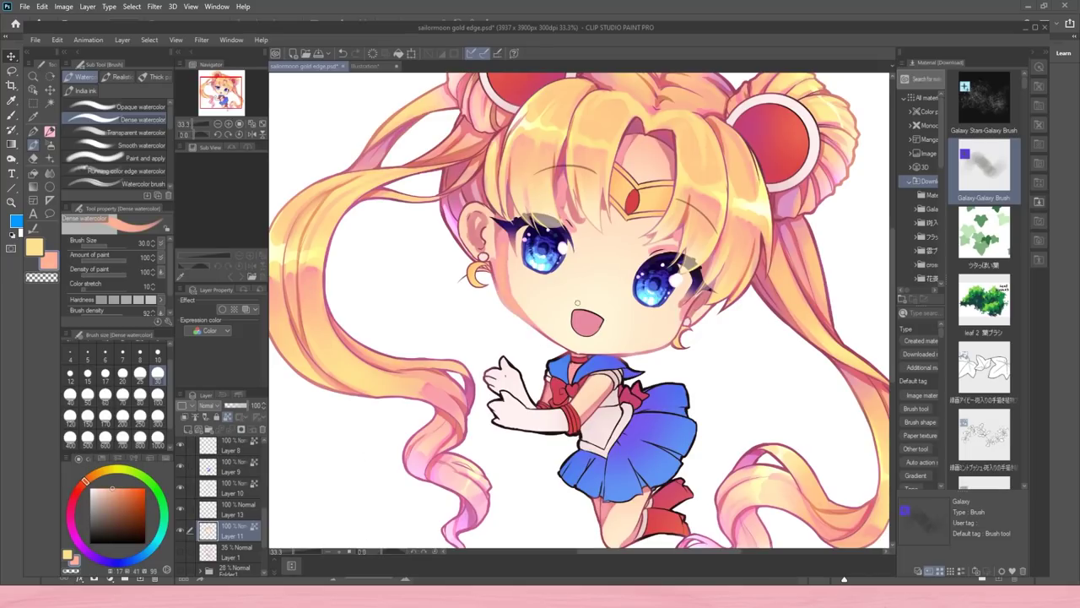
{"action": "left_click_drag", "start_coordinate": [678, 316], "coordinate": [669, 345]}
{"action": "left_click_drag", "start_coordinate": [513, 263], "coordinate": [520, 306]}
{"action": "left_click_drag", "start_coordinate": [563, 183], "coordinate": [578, 224]}
{"action": "mouse_move", "coordinate": [620, 163]}
{"action": "left_mouse_down"}
{"action": "mouse_move", "coordinate": [625, 145]}
{"action": "mouse_move", "coordinate": [673, 179]}
{"action": "left_mouse_up"}
{"action": "left_click_drag", "start_coordinate": [677, 233], "coordinate": [648, 264]}
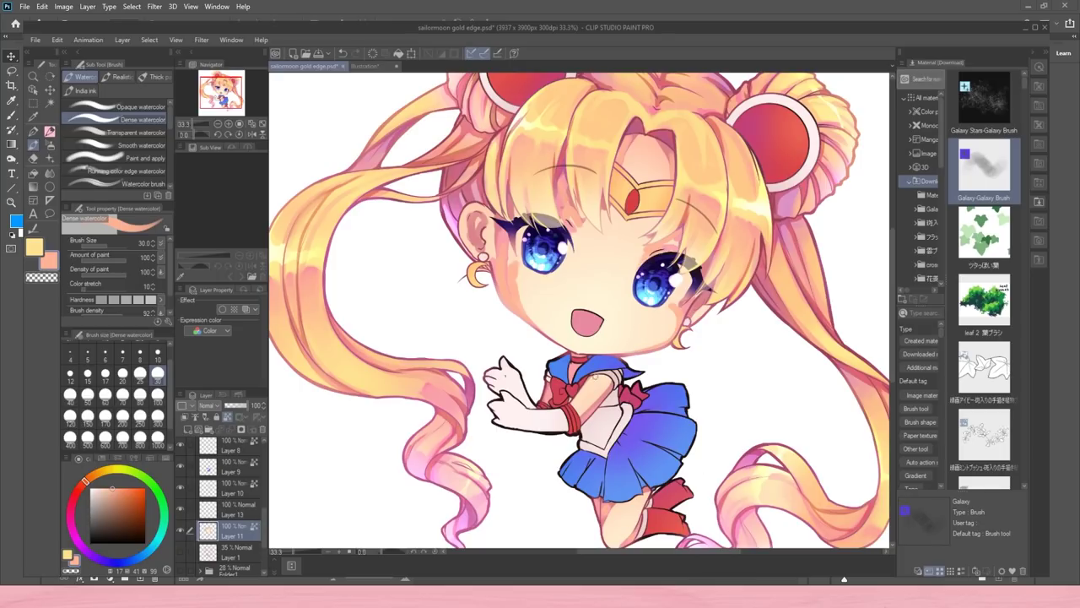
- Soften the edge of the cheek shadow with a light orange skin tone sampled near the bangs
{"action": "left_click", "coordinate": [595, 184], "text": "alt"}
{"action": "left_click_drag", "start_coordinate": [511, 302], "coordinate": [504, 253]}
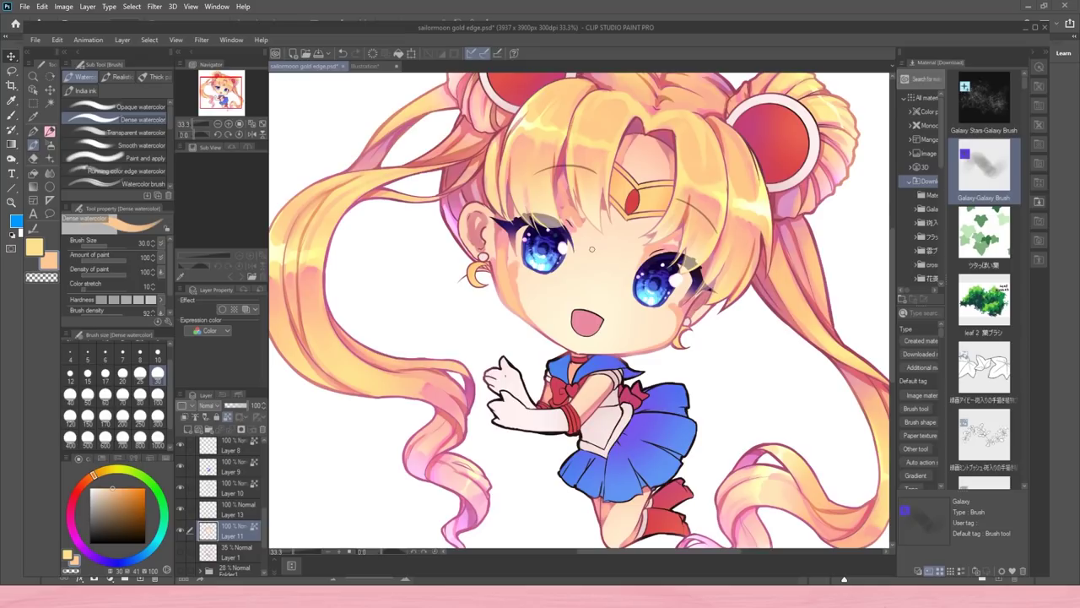
{"action": "left_click", "coordinate": [510, 262], "text": "alt"}
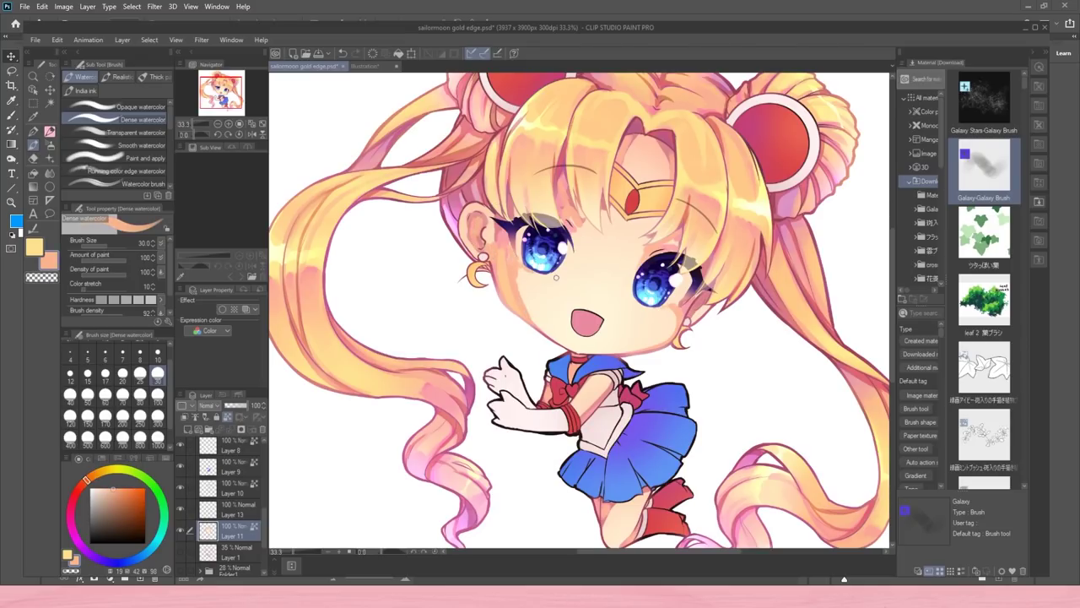
- Blend the skin shadows on the face, arm and legs with the Smooth and Transparent watercolor brushes at size 100
{"action": "left_click", "coordinate": [137, 146]}
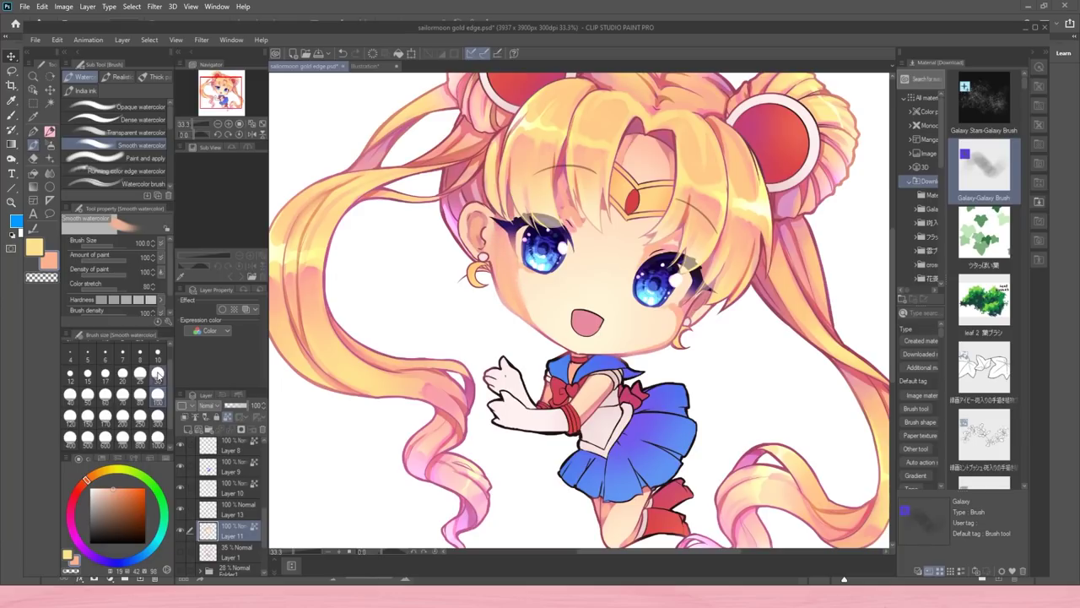
{"action": "left_click", "coordinate": [137, 132]}
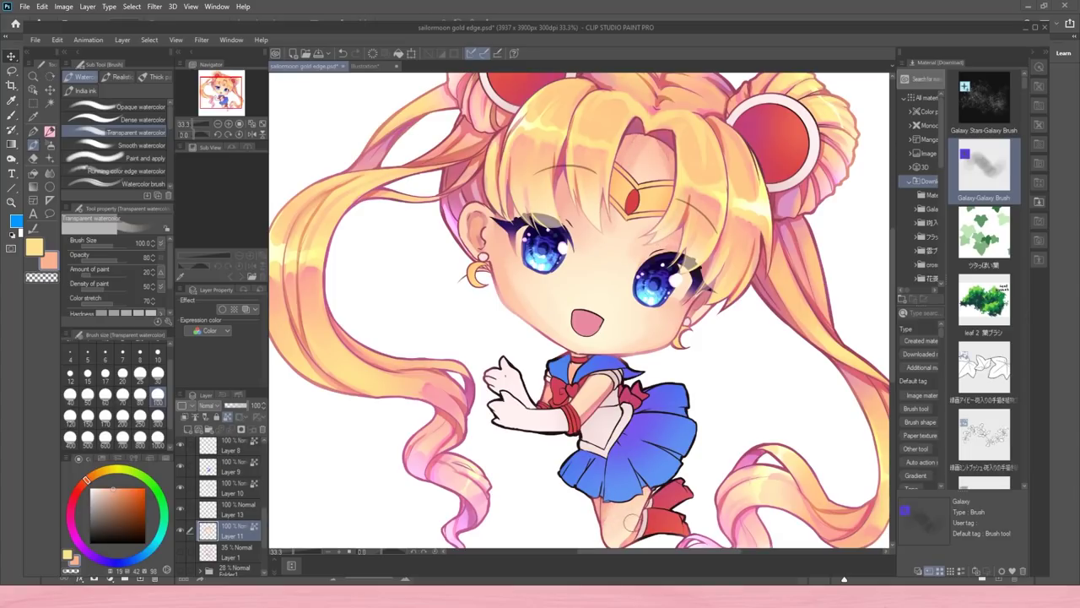
{"action": "left_click", "coordinate": [223, 99]}
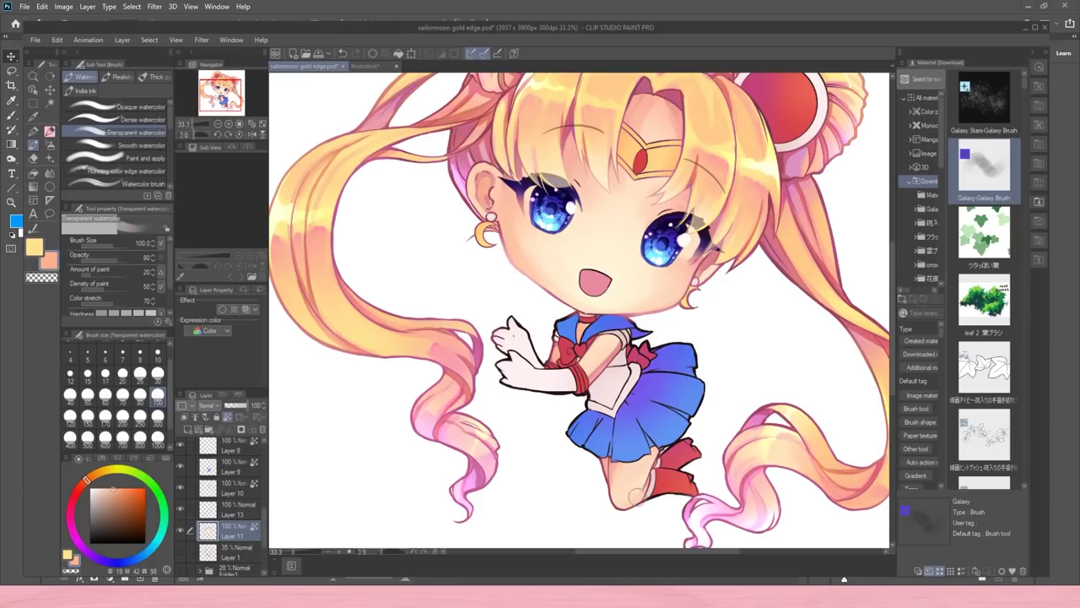
{"action": "mouse_move", "coordinate": [618, 346]}
{"action": "left_mouse_down"}
{"action": "mouse_move", "coordinate": [611, 334]}
{"action": "mouse_move", "coordinate": [586, 368]}
{"action": "mouse_move", "coordinate": [623, 344]}
{"action": "left_mouse_up"}
- Paint pale cream highlights on the skin with the Opaque watercolor brush at size 30
{"action": "left_click", "coordinate": [116, 107]}
{"action": "left_click", "coordinate": [102, 471]}
{"action": "left_click", "coordinate": [99, 488]}
{"action": "left_click", "coordinate": [157, 375]}
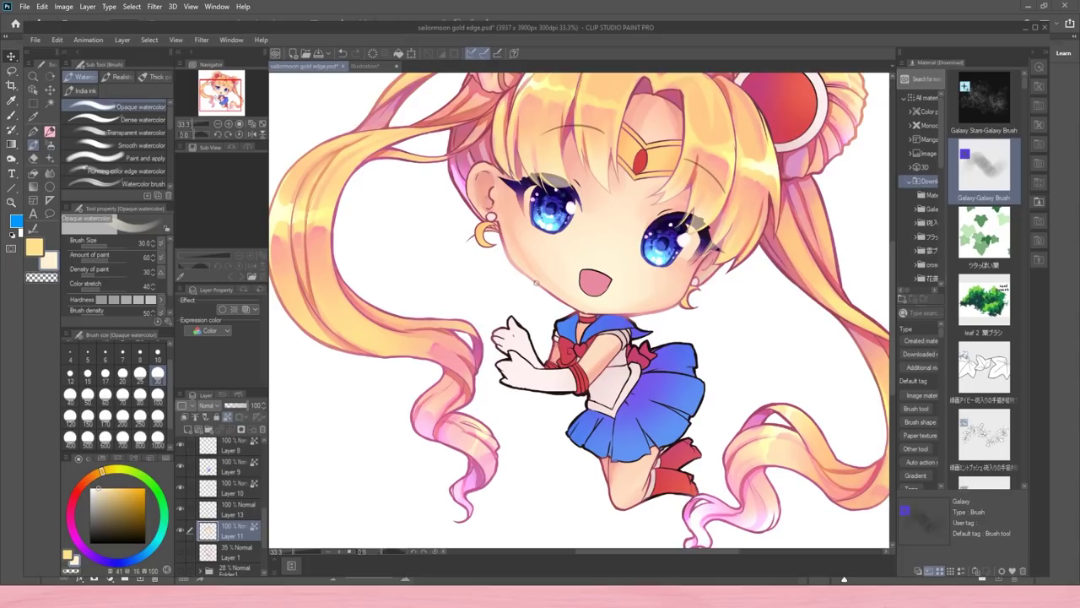
- Lighten the cheeks, lower face and knees with broad pale cream strokes at brush size 100
{"action": "left_click", "coordinate": [157, 394]}
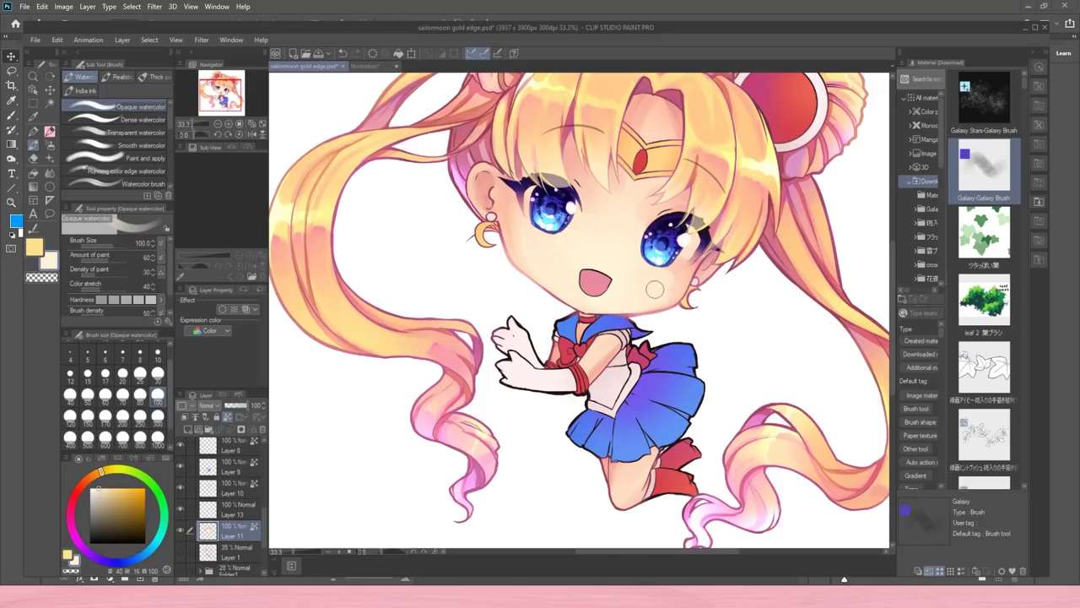
{"action": "left_click", "coordinate": [218, 124]}
{"action": "left_click", "coordinate": [218, 124]}
{"action": "left_click", "coordinate": [218, 124]}
{"action": "left_click", "coordinate": [230, 124]}
{"action": "left_click", "coordinate": [230, 124]}
{"action": "left_click", "coordinate": [230, 124]}
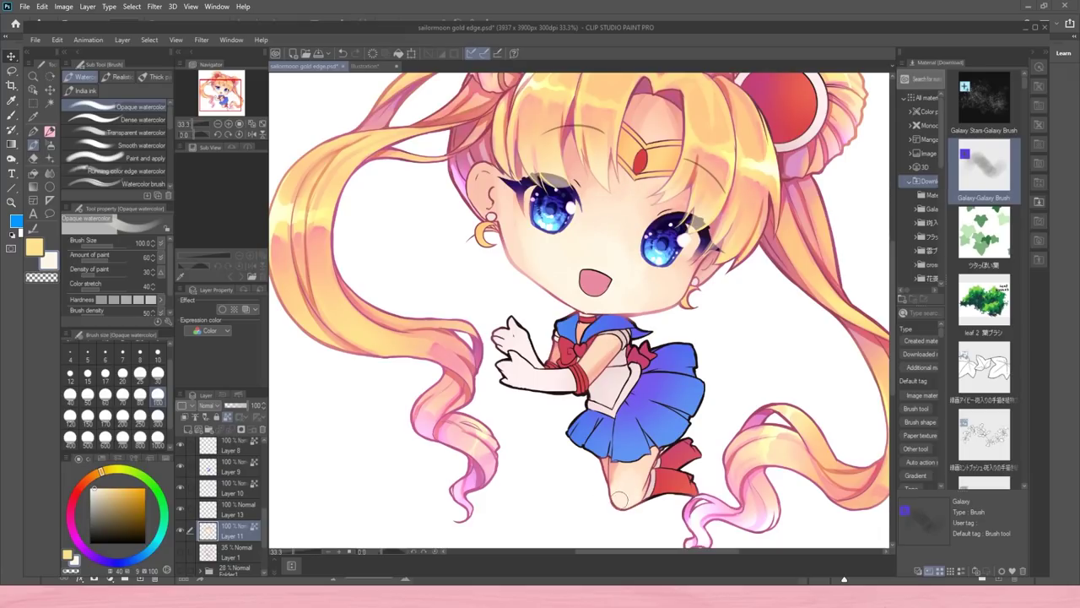
{"action": "key", "text": "ctrl+minus"}
{"action": "key", "text": "ctrl+minus"}
{"action": "key", "text": "ctrl+minus"}
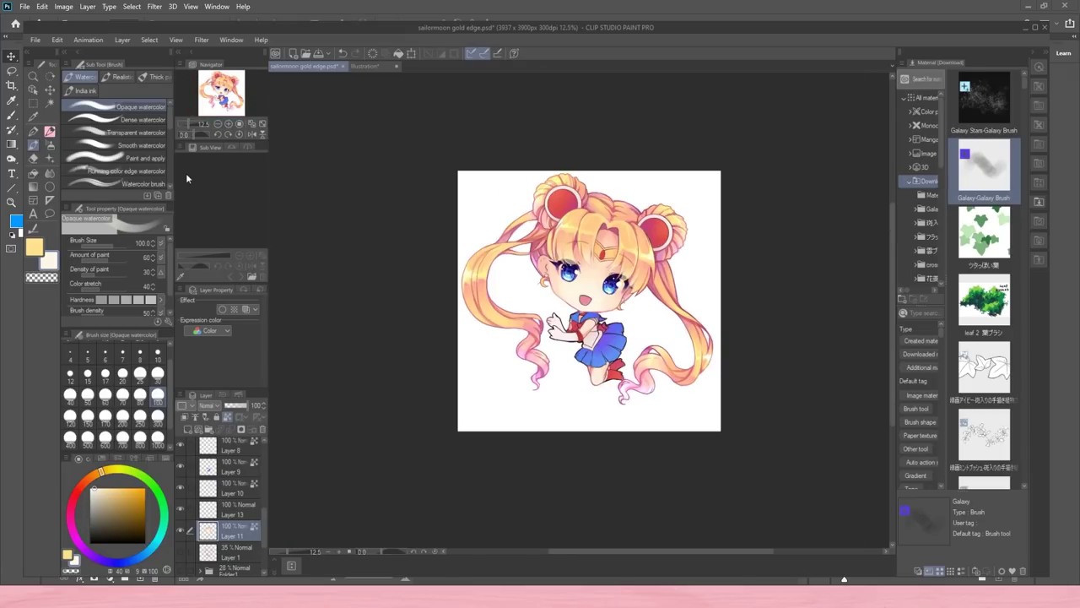
- Smooth the forehead shadow beneath the bangs using the Smooth watercolor brush at size 100
{"action": "key", "text": "ctrl+plus"}
{"action": "key", "text": "ctrl+plus"}
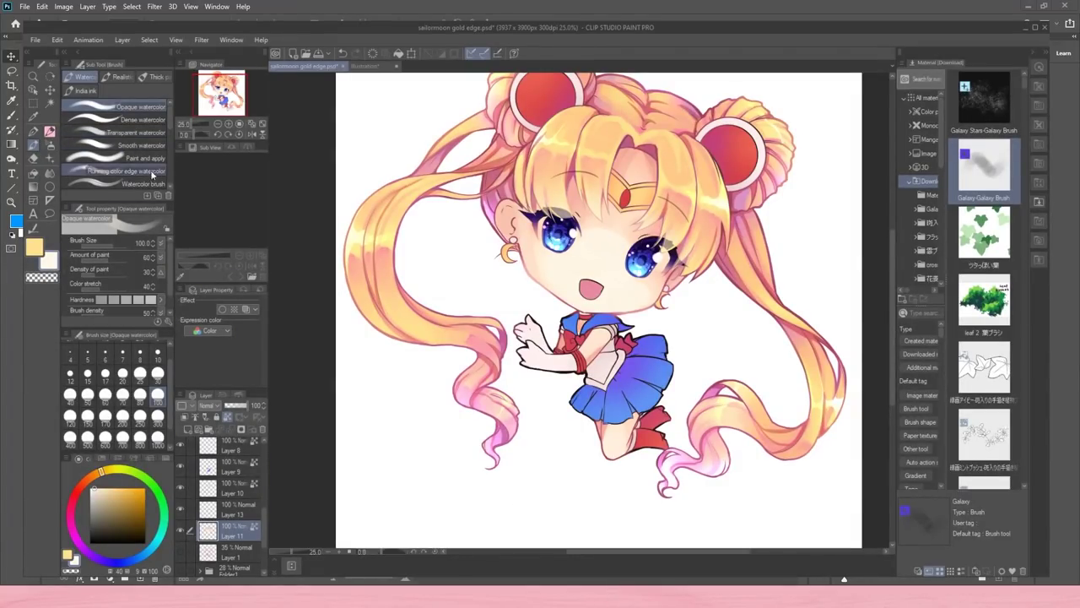
{"action": "left_click", "coordinate": [135, 146]}
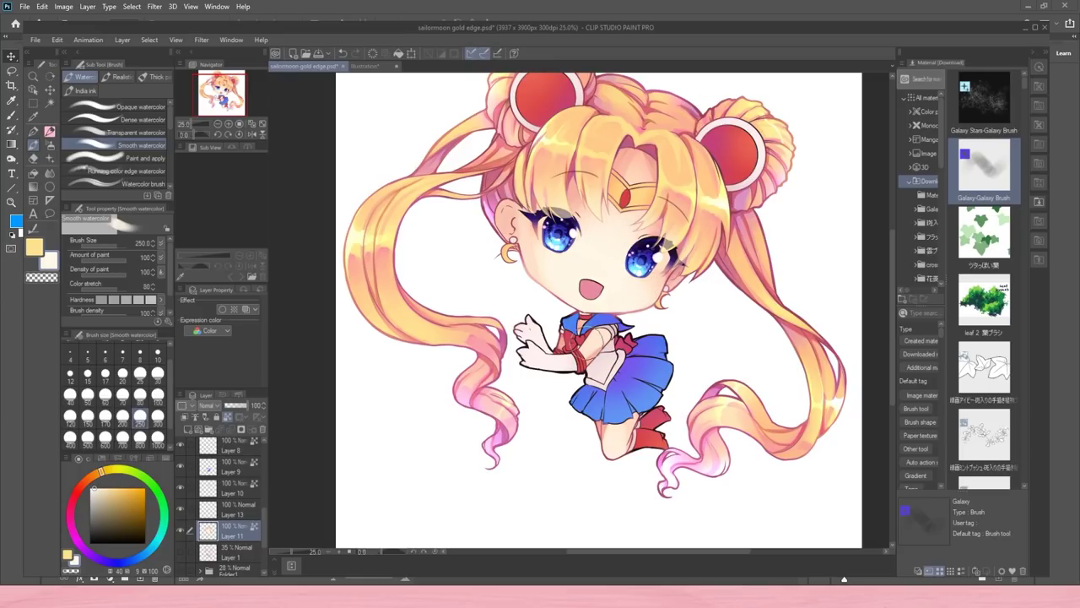
{"action": "left_click", "coordinate": [35, 247]}
{"action": "left_click", "coordinate": [158, 394]}
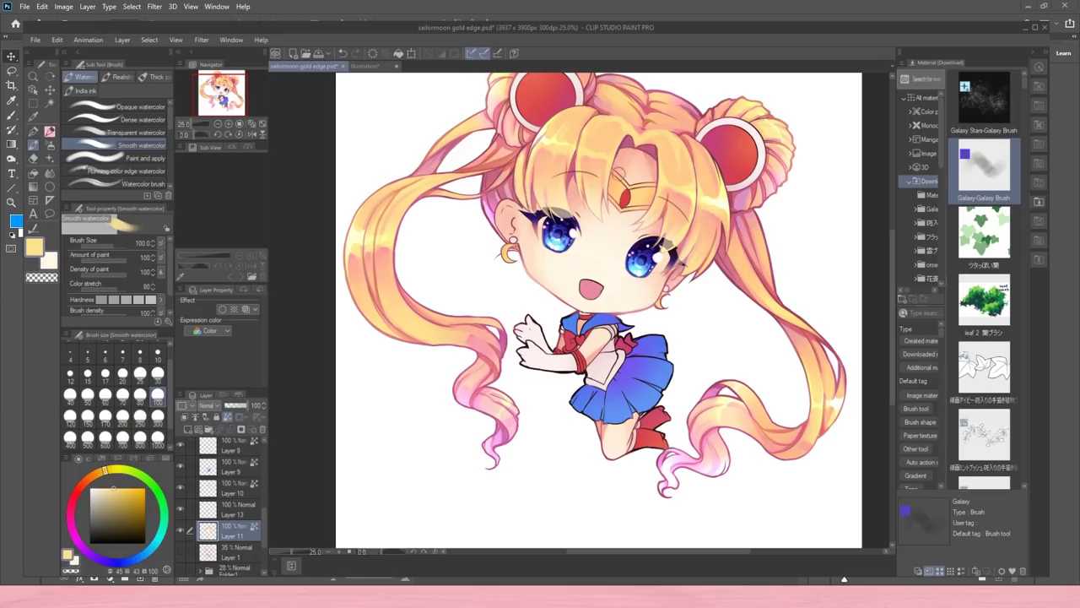
{"action": "mouse_move", "coordinate": [650, 153]}
{"action": "left_mouse_down"}
{"action": "mouse_move", "coordinate": [661, 175]}
{"action": "mouse_move", "coordinate": [652, 159]}
{"action": "left_mouse_up"}
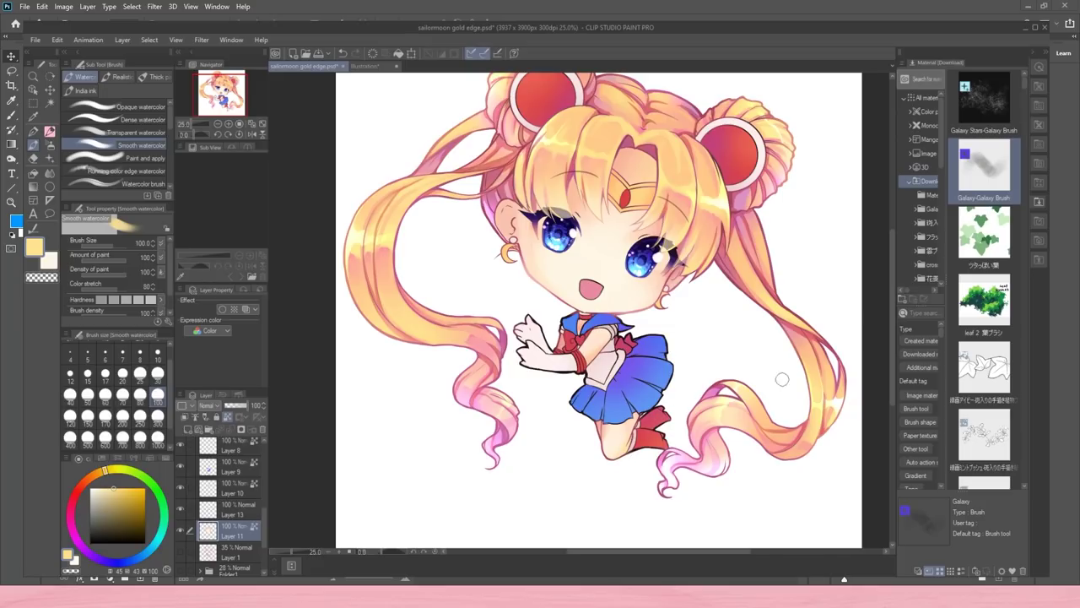
- Paint pink shadows along the cheek edge and jawline with the Dense watercolor brush at size 30
{"action": "left_click", "coordinate": [127, 120]}
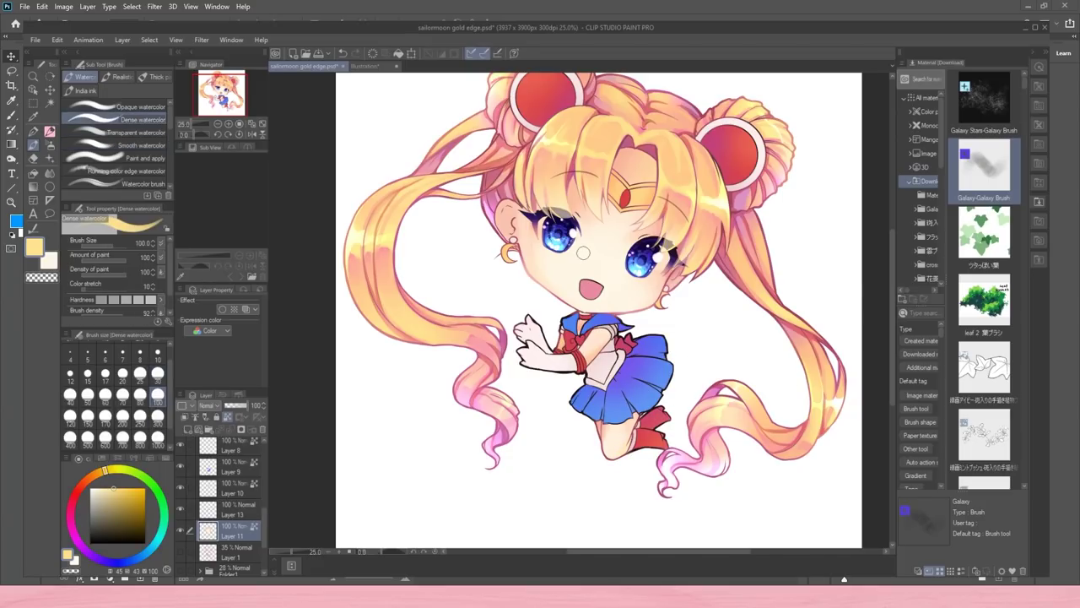
{"action": "left_click", "coordinate": [678, 271], "text": "alt"}
{"action": "left_click", "coordinate": [109, 487]}
{"action": "left_click", "coordinate": [158, 377]}
{"action": "left_click_drag", "start_coordinate": [521, 242], "coordinate": [529, 272]}
{"action": "left_click_drag", "start_coordinate": [524, 219], "coordinate": [550, 292]}
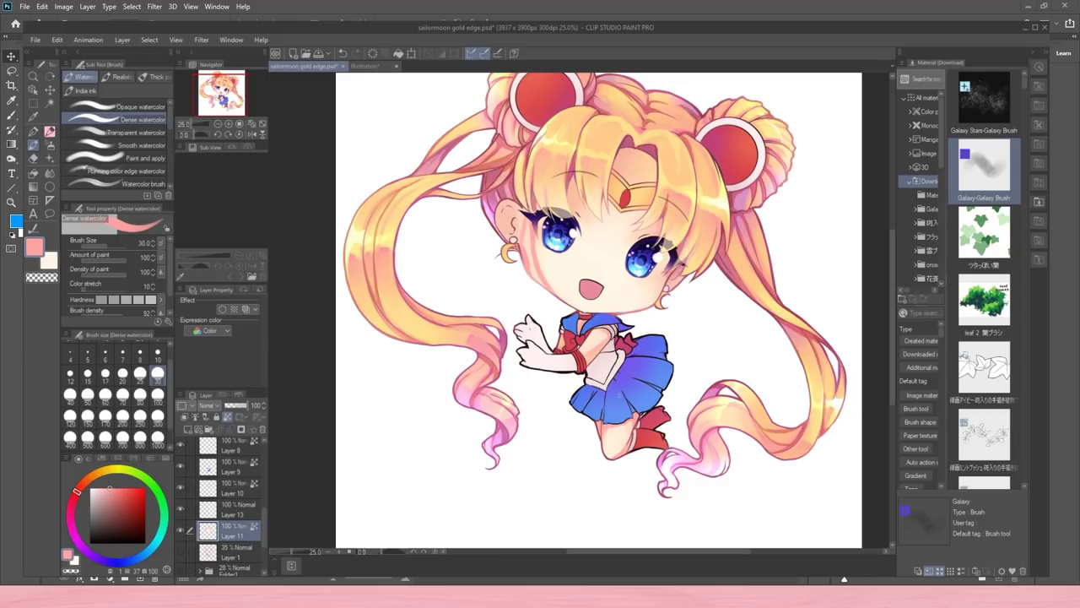
{"action": "left_click_drag", "start_coordinate": [610, 310], "coordinate": [660, 291]}
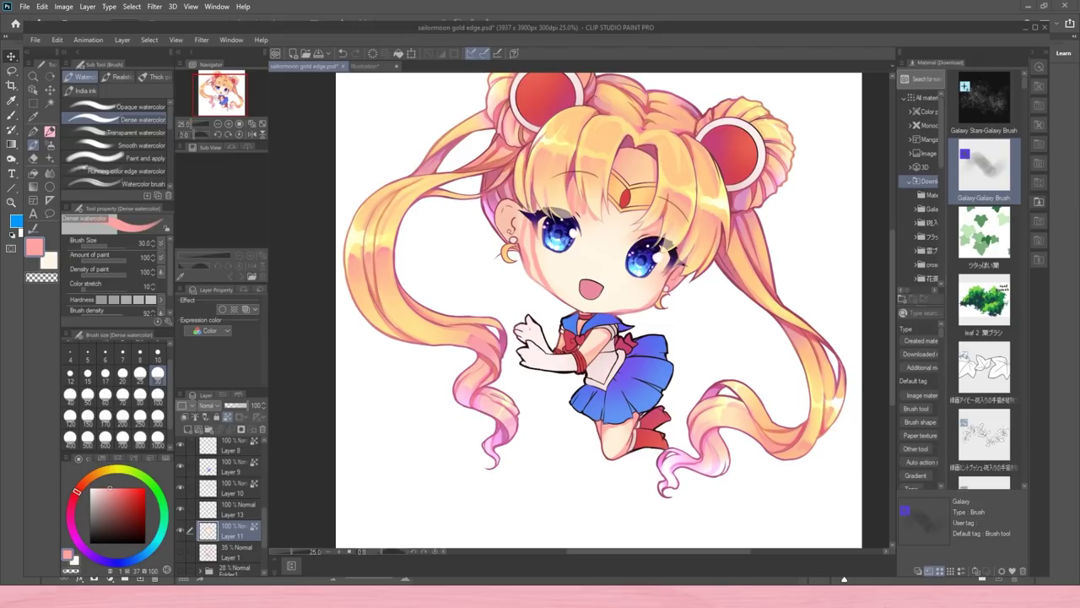
- Deepen the shading on the ears and side of the face with pink and peach tones sampled from the skin
{"action": "mouse_move", "coordinate": [512, 228]}
{"action": "left_mouse_down"}
{"action": "mouse_move", "coordinate": [505, 211]}
{"action": "mouse_move", "coordinate": [539, 281]}
{"action": "left_mouse_up"}
{"action": "left_click", "coordinate": [530, 231], "text": "alt"}
{"action": "left_click", "coordinate": [529, 231], "text": "alt"}
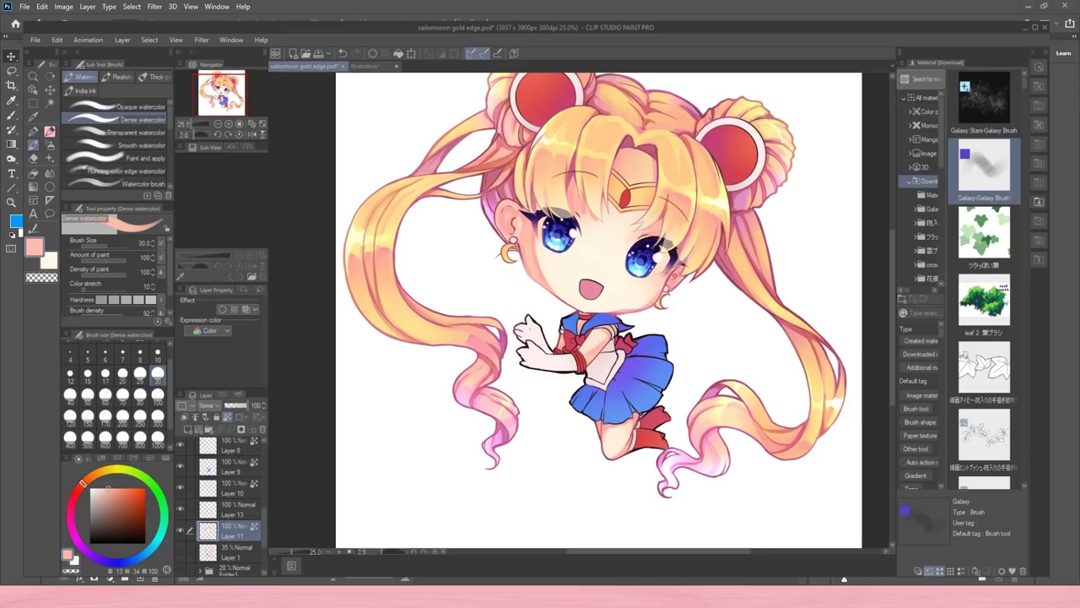
{"action": "left_click", "coordinate": [664, 273], "text": "alt"}
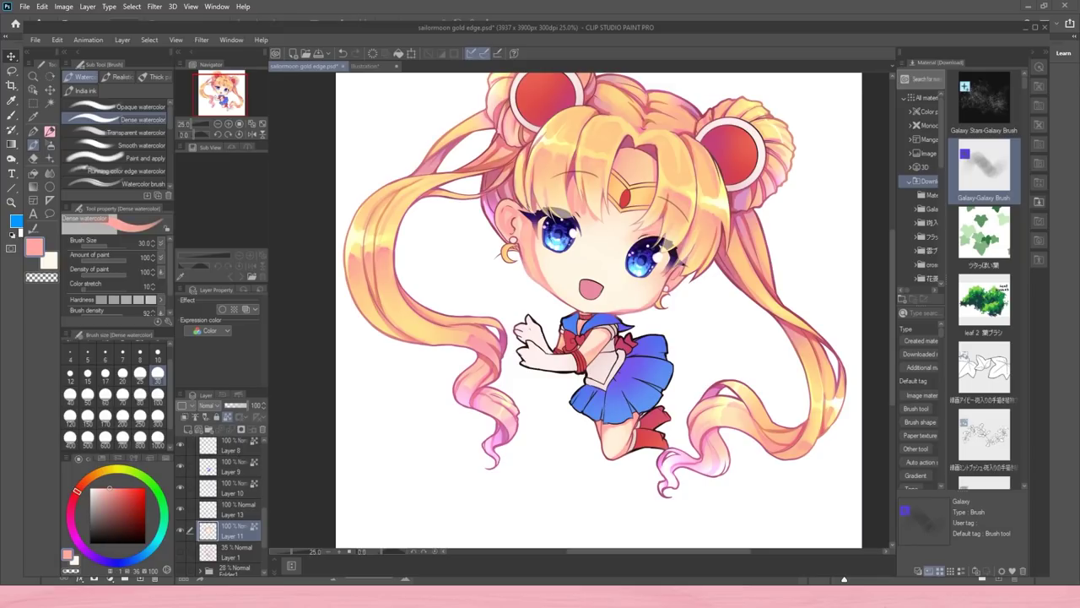
- Blend the new face and leg shadows with the Smooth and Transparent watercolor brushes, alternating sizes 100 and 30
{"action": "left_click", "coordinate": [140, 145]}
{"action": "left_click", "coordinate": [525, 239], "text": "alt"}
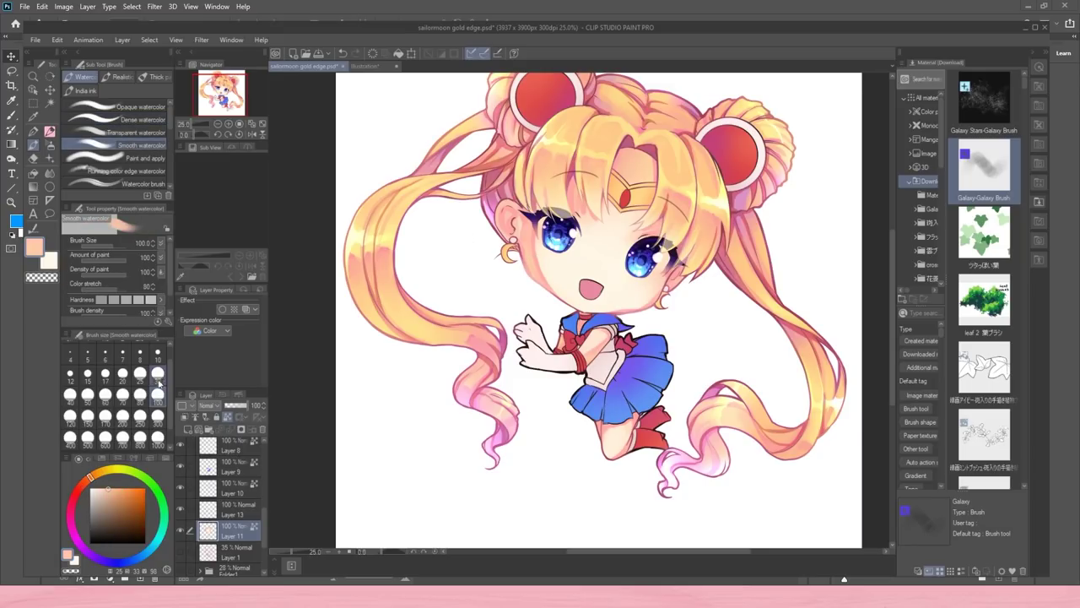
{"action": "left_click", "coordinate": [135, 133]}
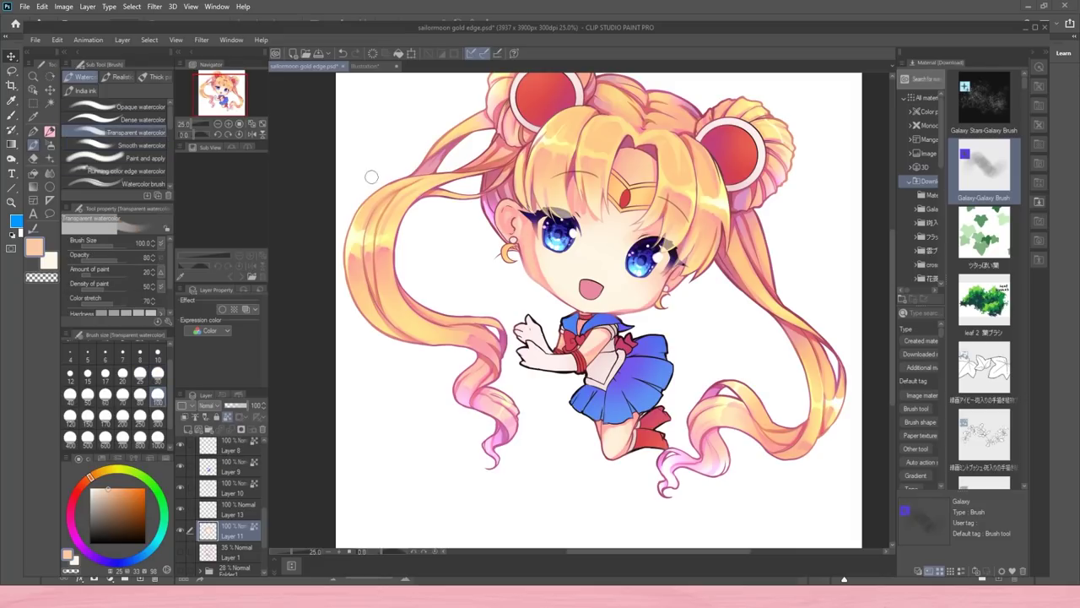
{"action": "left_click", "coordinate": [158, 376]}
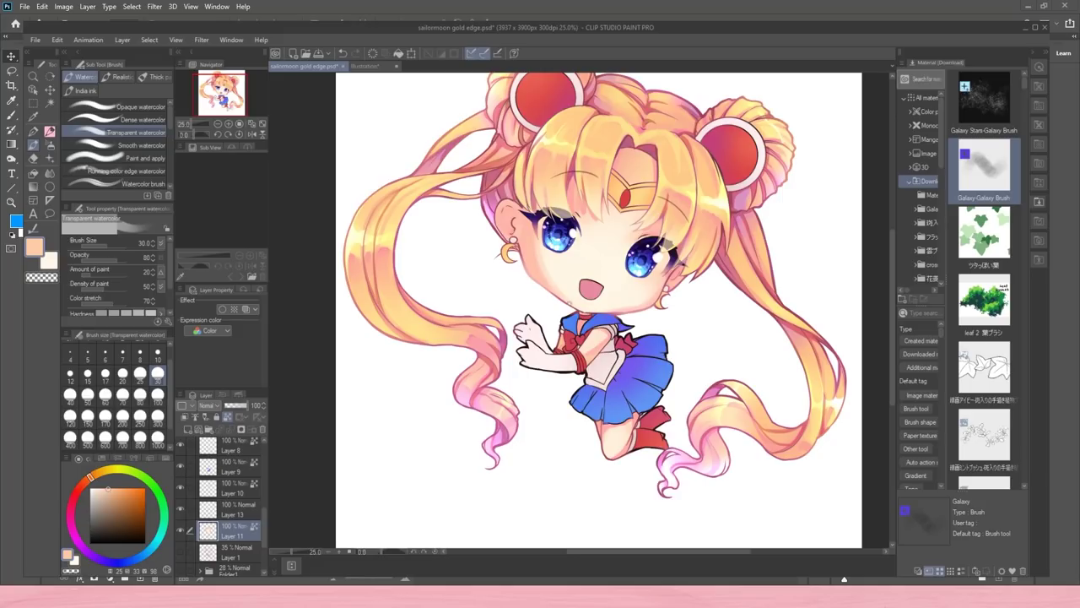
{"action": "left_click", "coordinate": [158, 397]}
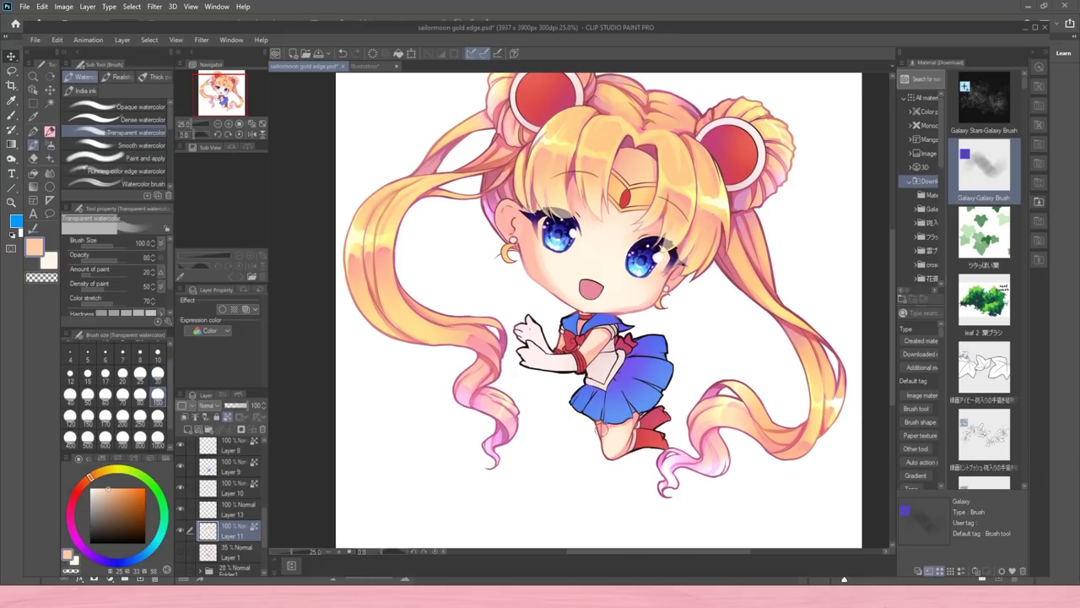
{"action": "left_click", "coordinate": [157, 375]}
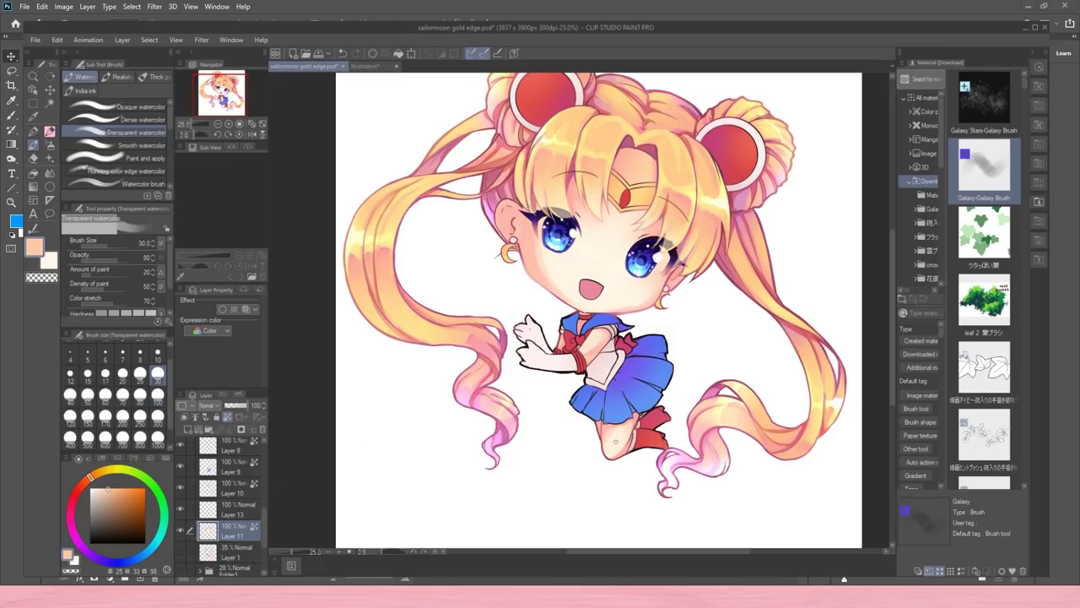
- Refine the ear shading with pale cream and peach skin tones using the Dense watercolor brush at size 30
{"action": "left_click", "coordinate": [580, 261], "text": "alt"}
{"action": "left_click", "coordinate": [127, 120]}
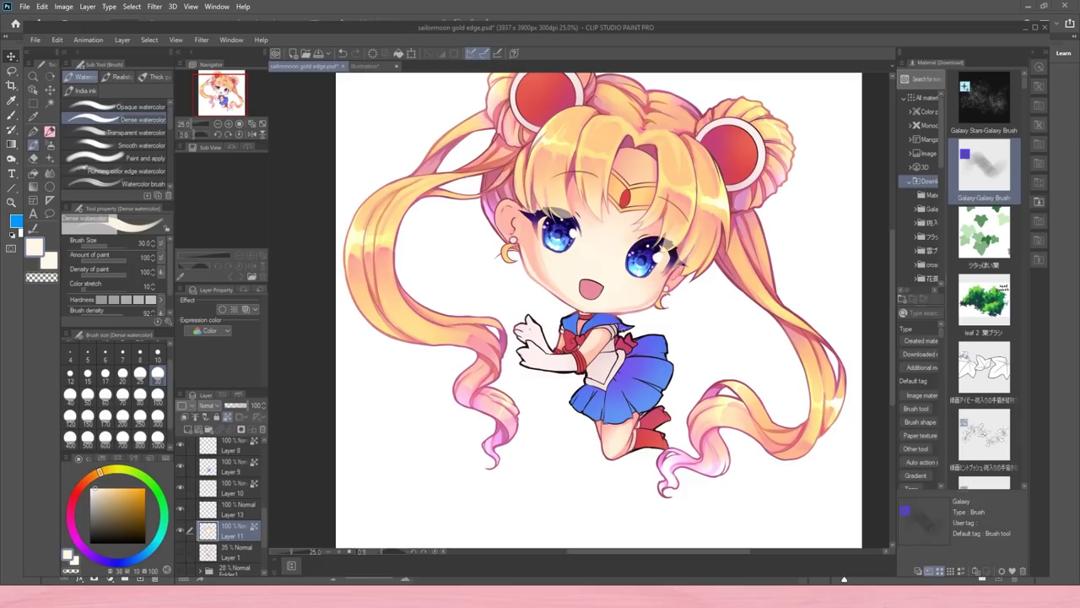
{"action": "left_click", "coordinate": [218, 124]}
{"action": "left_click", "coordinate": [228, 124]}
{"action": "left_click", "coordinate": [228, 124]}
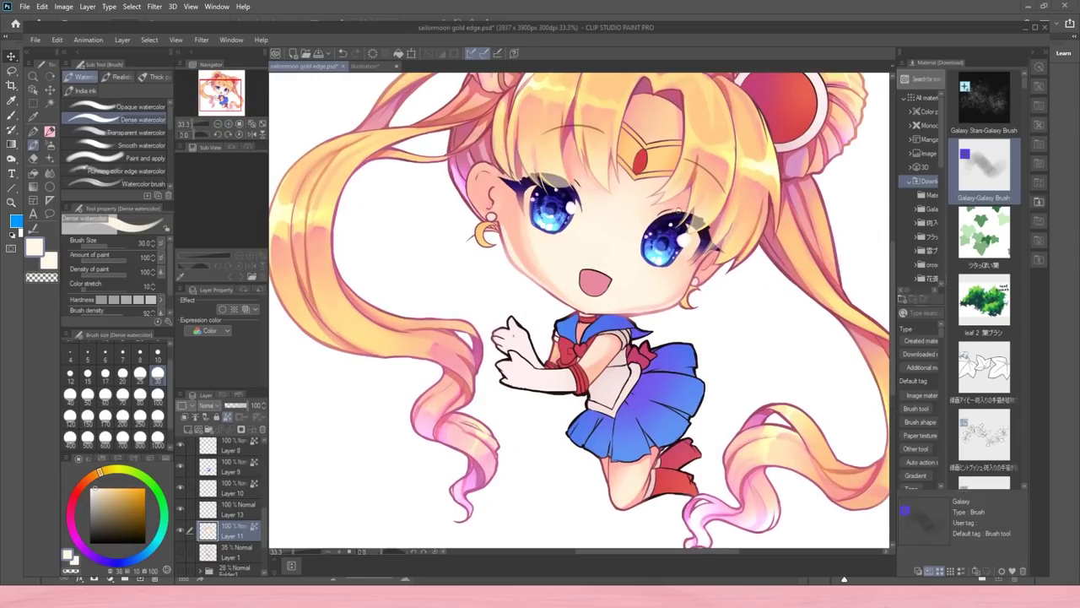
{"action": "left_click", "coordinate": [483, 181], "text": "alt"}
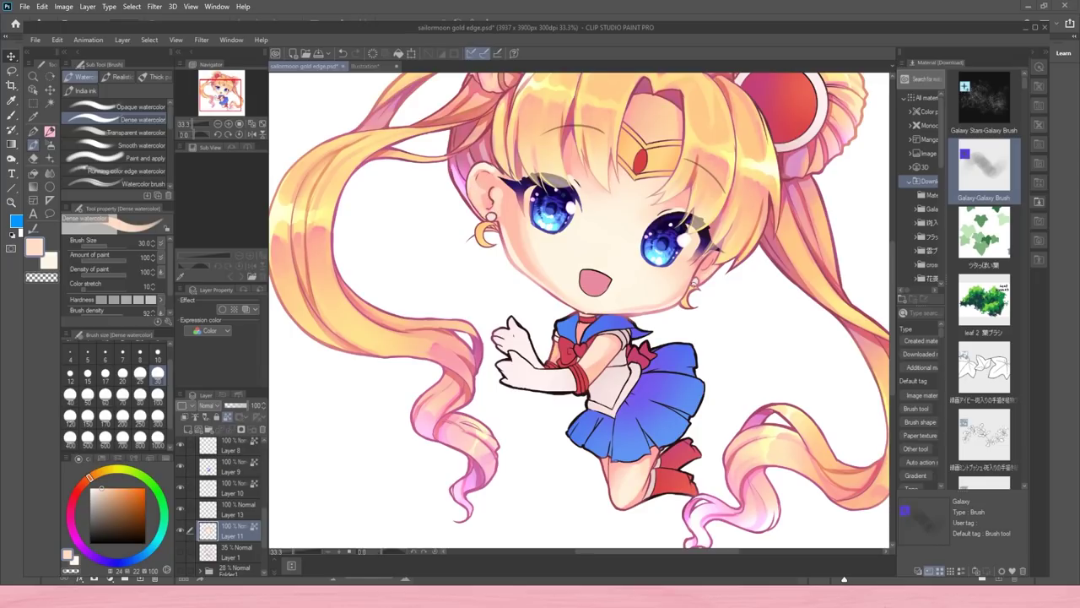
- Airbrush a soft peach-pink blush on the cheeks with the Soft airbrush at size 100 and blend it in
{"action": "left_click", "coordinate": [520, 237], "text": "alt"}
{"action": "left_click", "coordinate": [50, 145]}
{"action": "left_click", "coordinate": [158, 396]}
{"action": "left_click_drag", "start_coordinate": [535, 241], "coordinate": [548, 254]}
{"action": "key", "text": "j"}
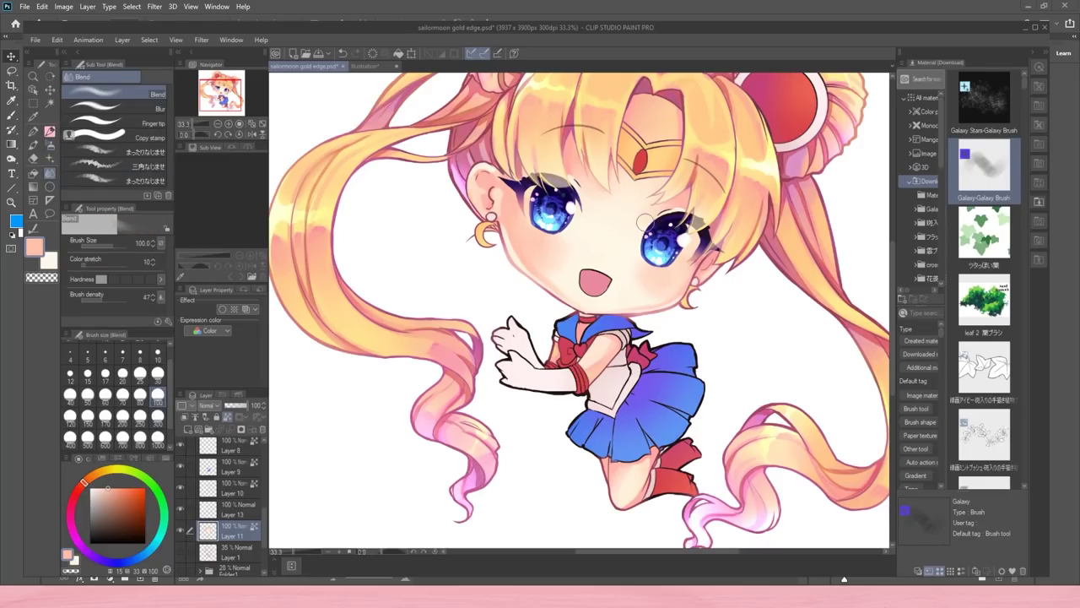
{"action": "left_click", "coordinate": [526, 226], "text": "alt"}
- Highlight the cheek edge in pale cream with Dense watercolor and soften it with the Transparent watercolor brush at size 80
{"action": "key", "text": "b"}
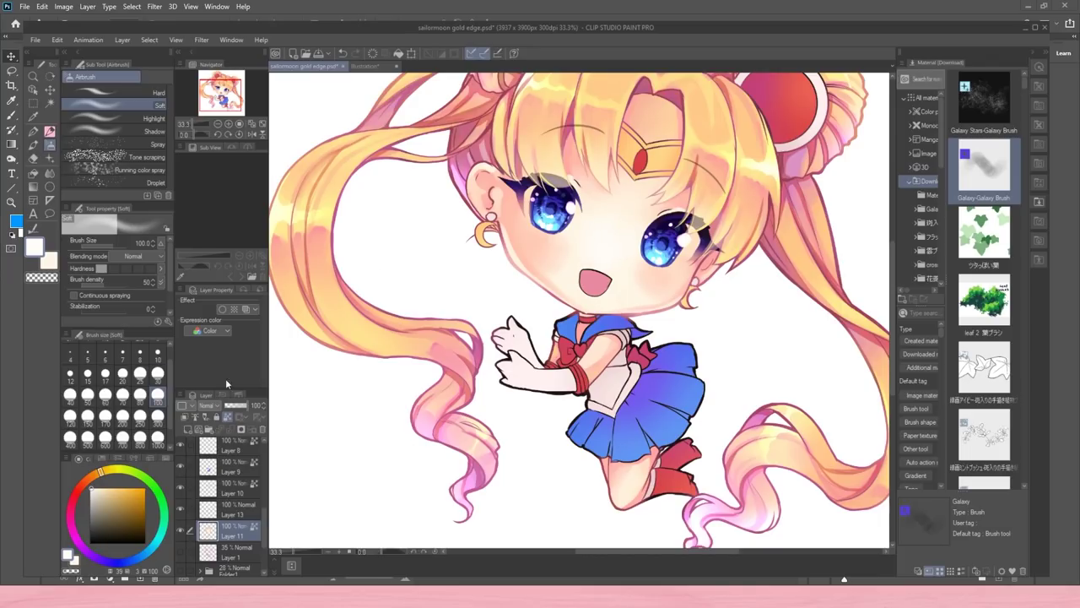
{"action": "left_click", "coordinate": [34, 145]}
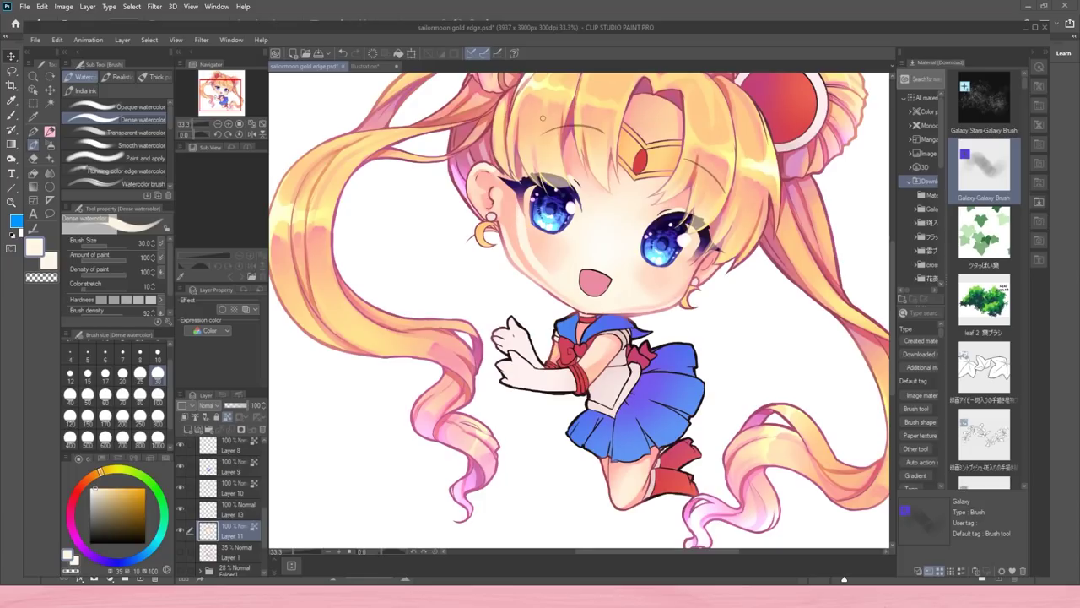
{"action": "left_click", "coordinate": [127, 133]}
{"action": "mouse_move", "coordinate": [518, 208]}
{"action": "left_mouse_down"}
{"action": "mouse_move", "coordinate": [520, 233]}
{"action": "mouse_move", "coordinate": [567, 291]}
{"action": "left_mouse_up"}
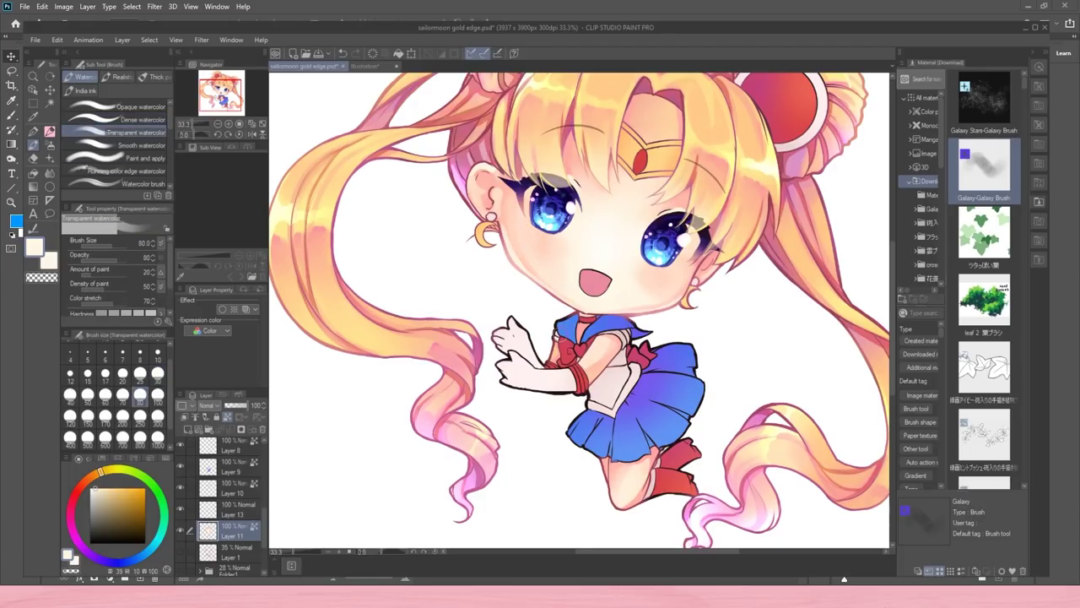
{"action": "left_click", "coordinate": [127, 107]}
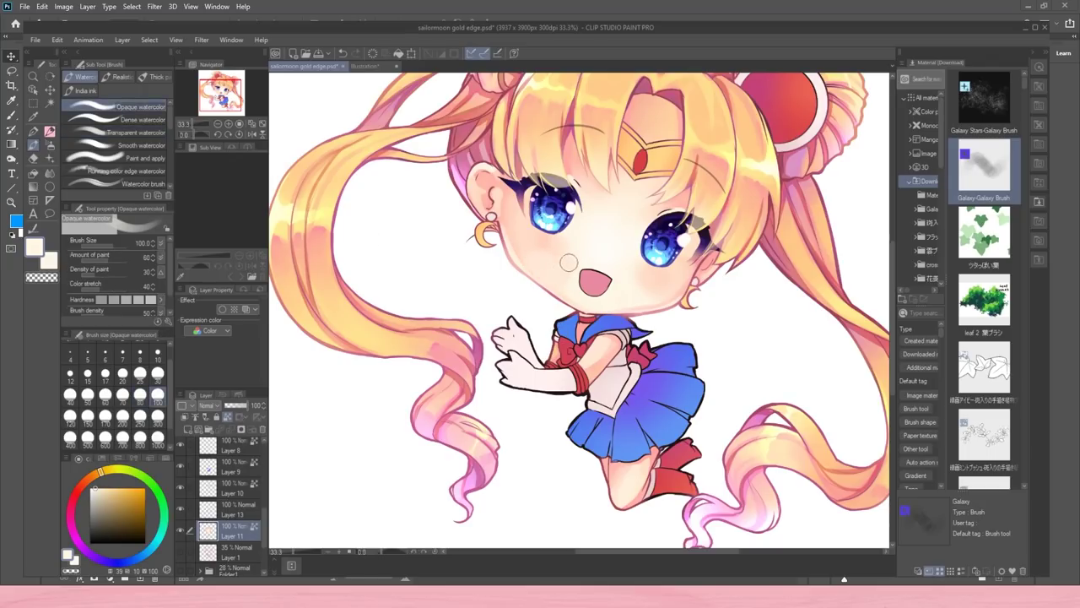
{"action": "left_click", "coordinate": [581, 241], "text": "alt"}
{"action": "left_click", "coordinate": [543, 250], "text": "alt"}
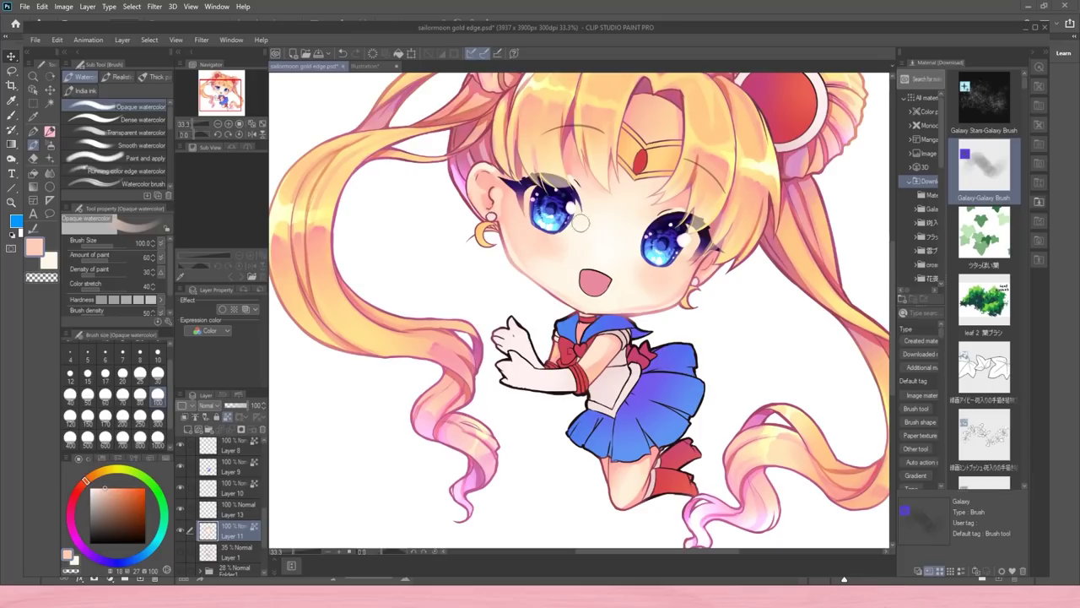
- Draw fine blush hatching on both cheeks with the Lighter pencil at size 4, using a muted red sampled at the ear
{"action": "left_click", "coordinate": [483, 187], "text": "alt"}
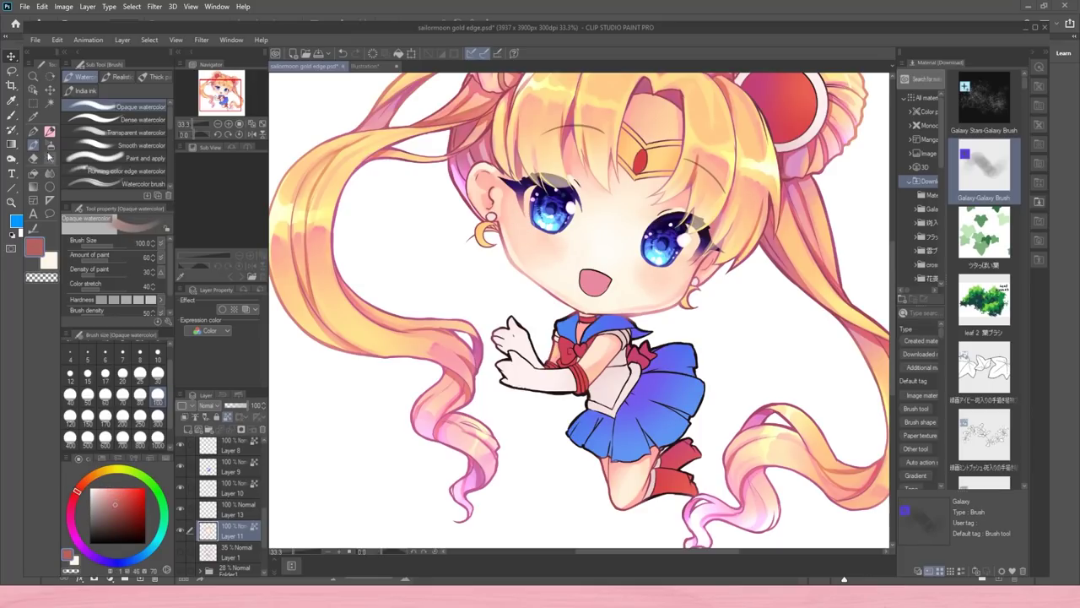
{"action": "left_click", "coordinate": [50, 132]}
{"action": "left_click", "coordinate": [140, 120]}
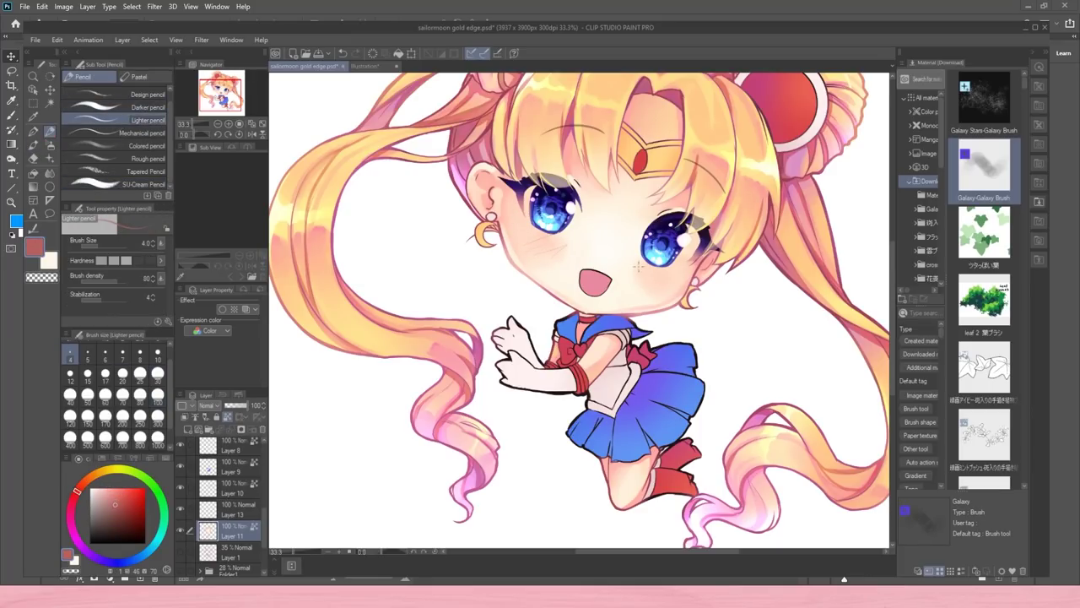
{"action": "left_click", "coordinate": [610, 244], "text": "alt"}
- Paint near-white highlights on the ear, leg and arm with the Dense watercolor brush at size 30
{"action": "left_click", "coordinate": [33, 145]}
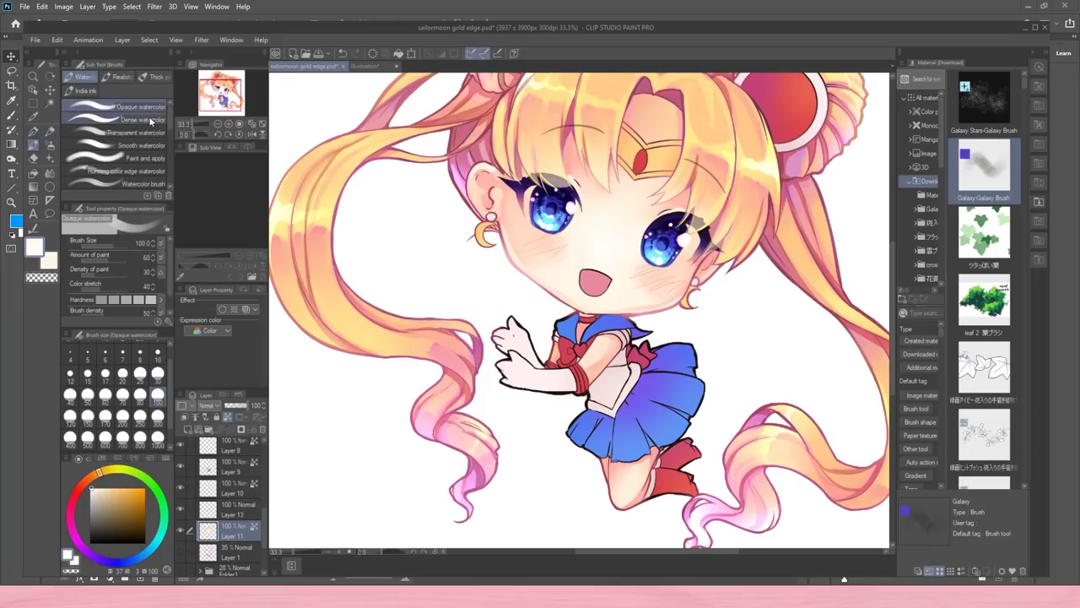
{"action": "left_click", "coordinate": [145, 120]}
{"action": "left_click_drag", "start_coordinate": [471, 183], "coordinate": [476, 202]}
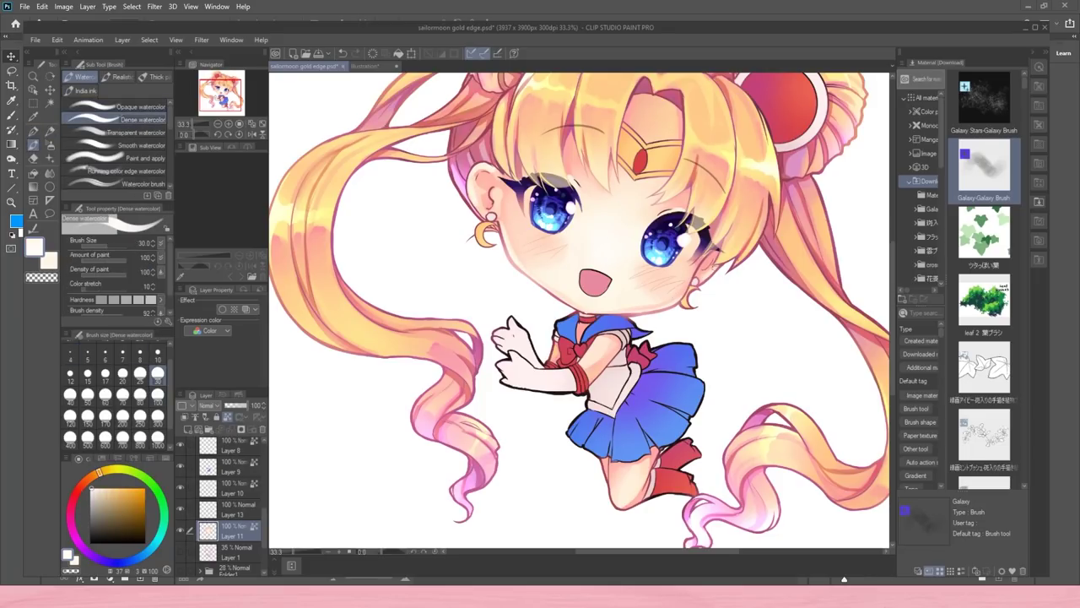
{"action": "left_click_drag", "start_coordinate": [613, 462], "coordinate": [637, 511]}
{"action": "left_click_drag", "start_coordinate": [594, 385], "coordinate": [615, 358]}
- Shade the arm and legs with pink and violet-pink in Dense watercolor and blend with the Transparent watercolor brush
{"action": "left_click", "coordinate": [588, 301], "text": "alt"}
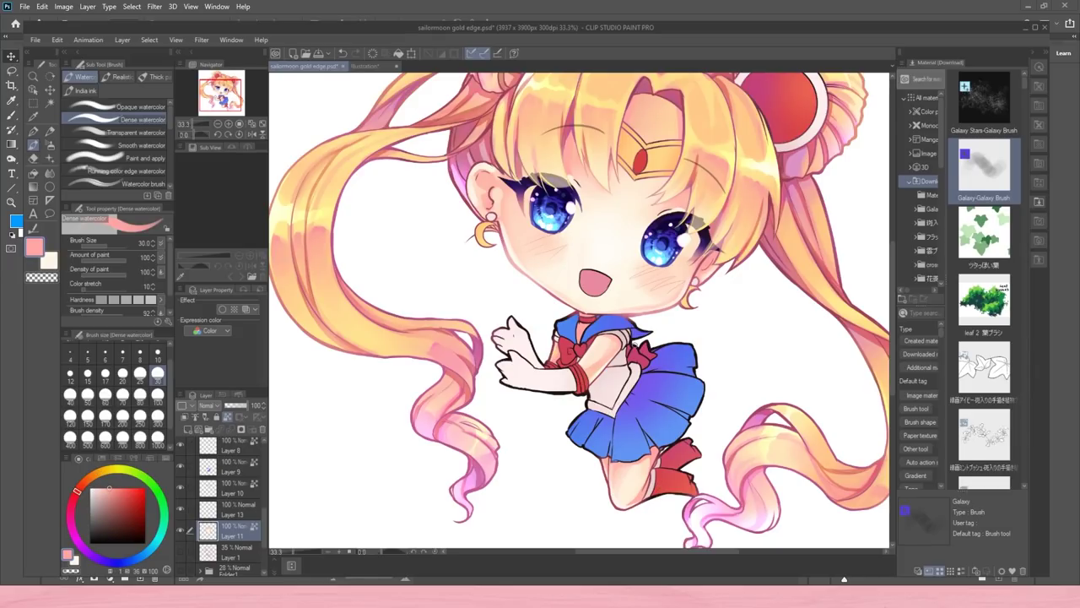
{"action": "left_click", "coordinate": [608, 306], "text": "alt"}
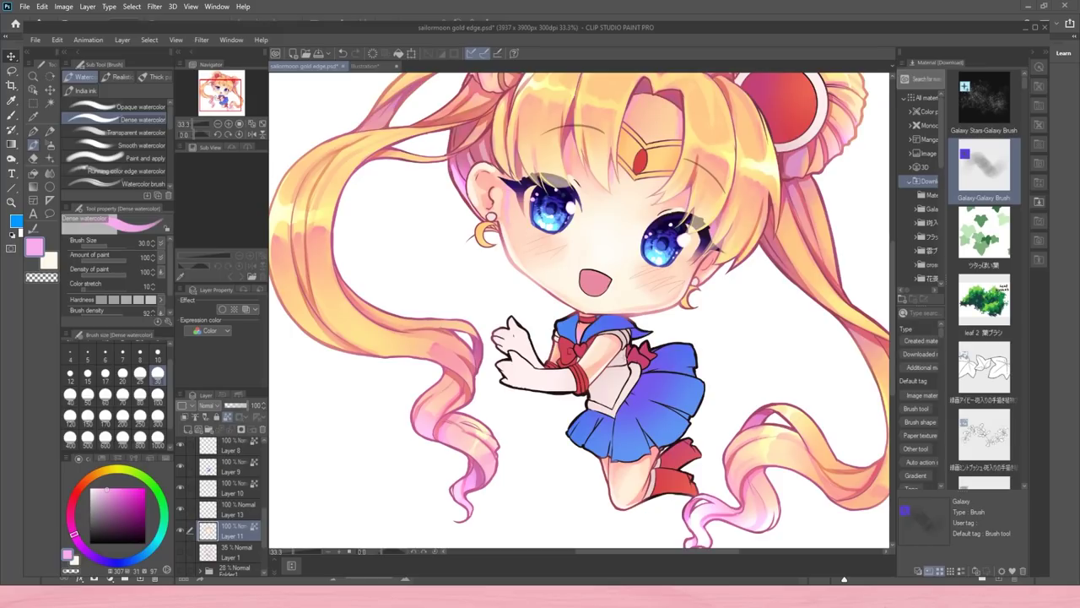
{"action": "left_click", "coordinate": [127, 132]}
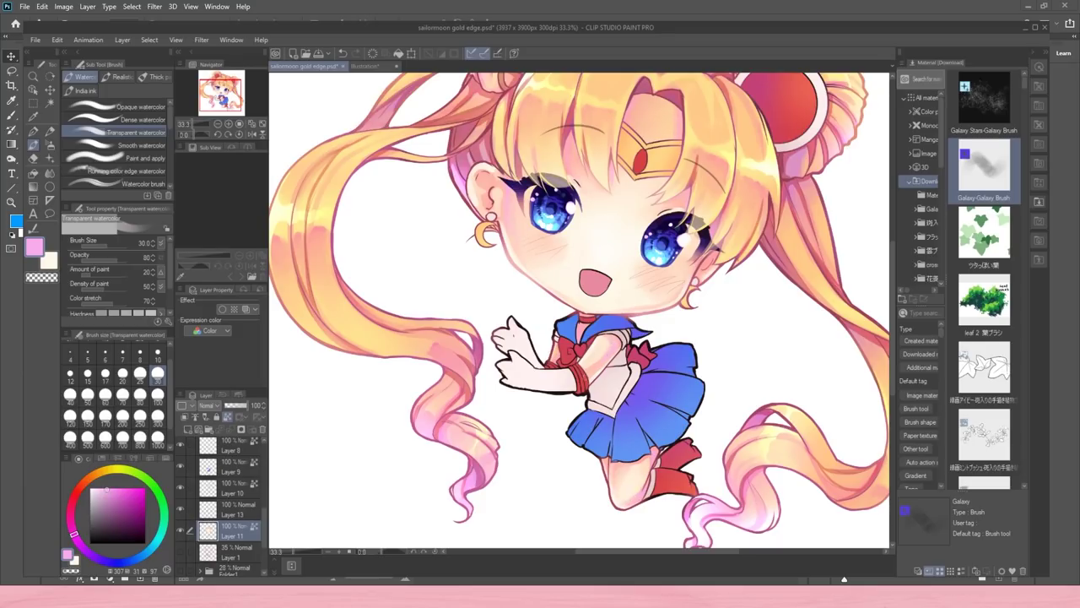
- Add dusty rose accents to the arm and knee with the Dense watercolor brush, undoing an overly dark stroke
{"action": "left_click", "coordinate": [80, 500]}
{"action": "key", "text": "comma"}
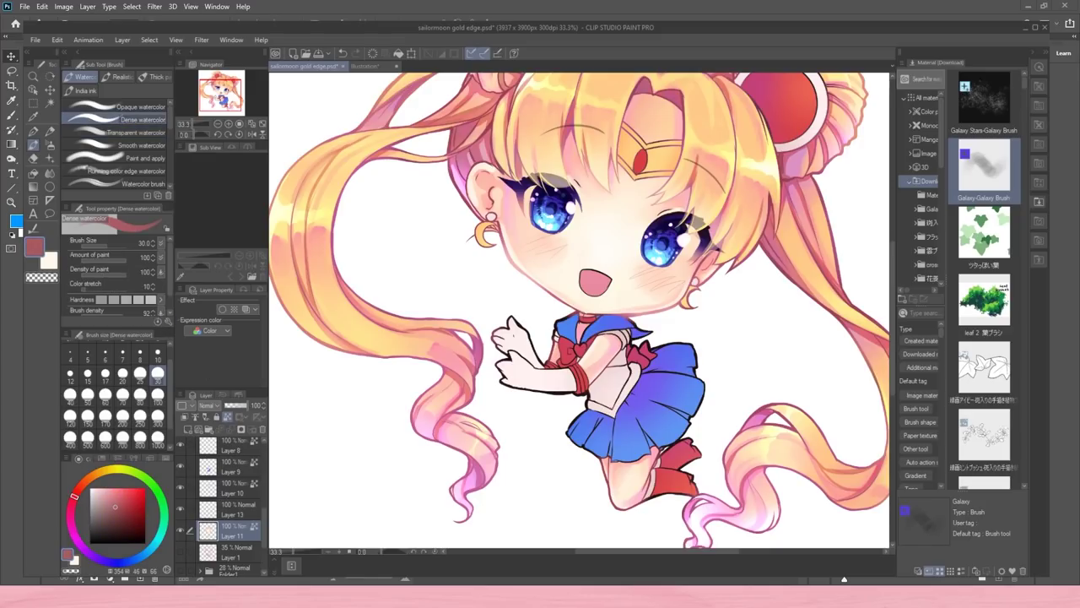
{"action": "left_click", "coordinate": [71, 509]}
{"action": "left_click", "coordinate": [342, 53]}
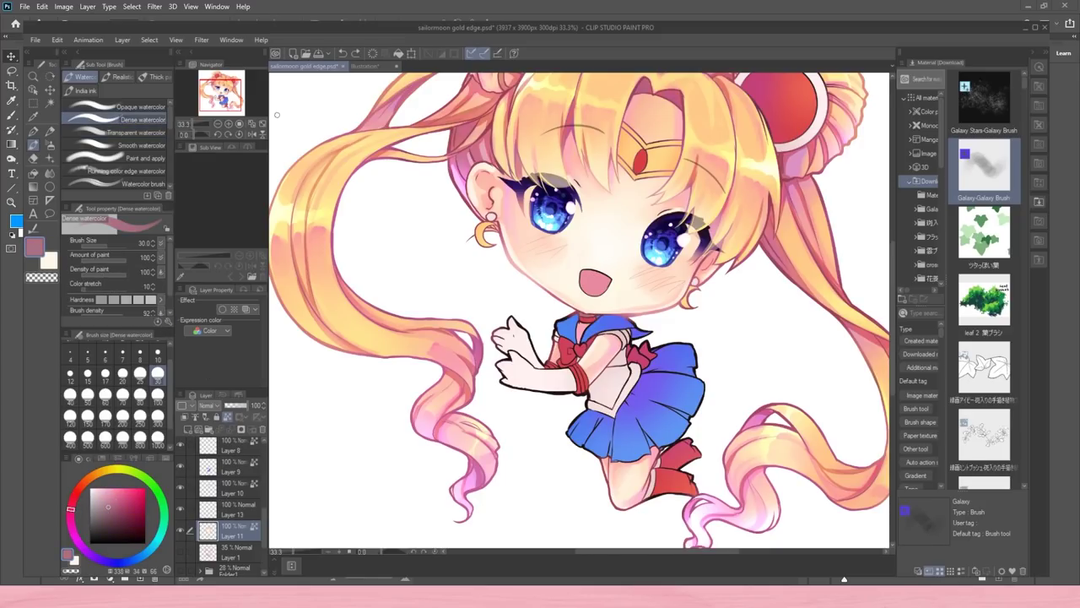
{"action": "left_click", "coordinate": [108, 497]}
{"action": "left_click_drag", "start_coordinate": [558, 348], "coordinate": [556, 368]}
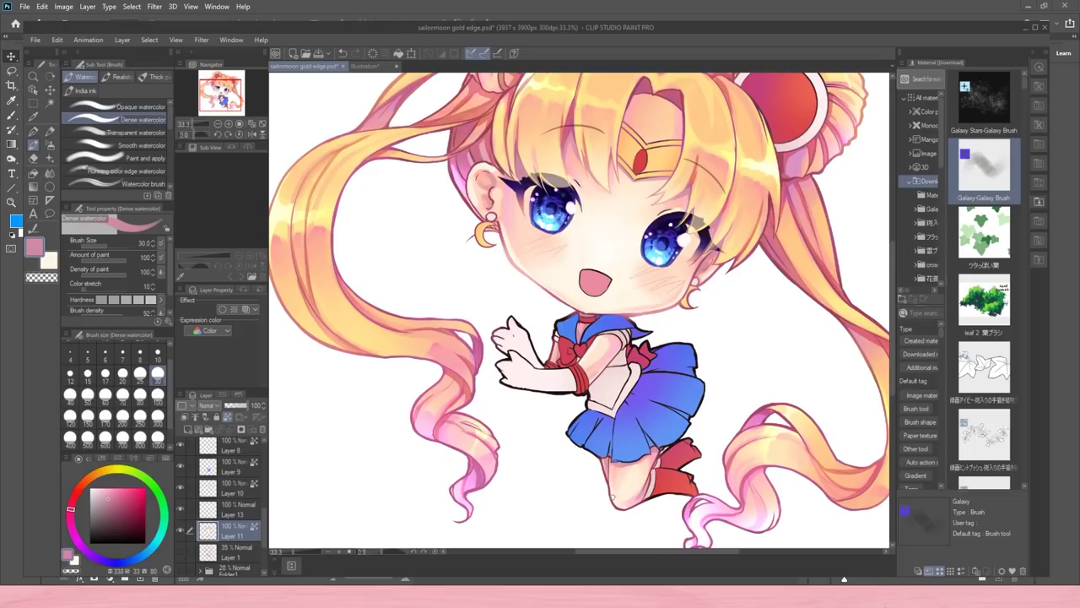
{"action": "left_click", "coordinate": [218, 124]}
{"action": "left_click", "coordinate": [218, 124]}
{"action": "left_click", "coordinate": [217, 124]}
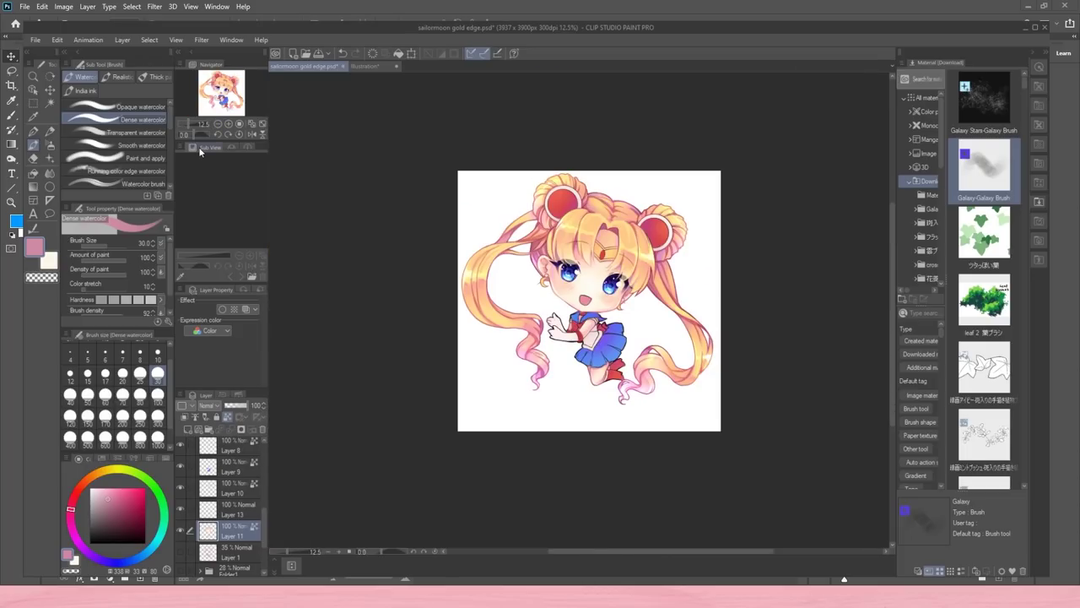
{"action": "left_click", "coordinate": [228, 135]}
{"action": "left_click", "coordinate": [228, 124]}
{"action": "left_click", "coordinate": [239, 135]}
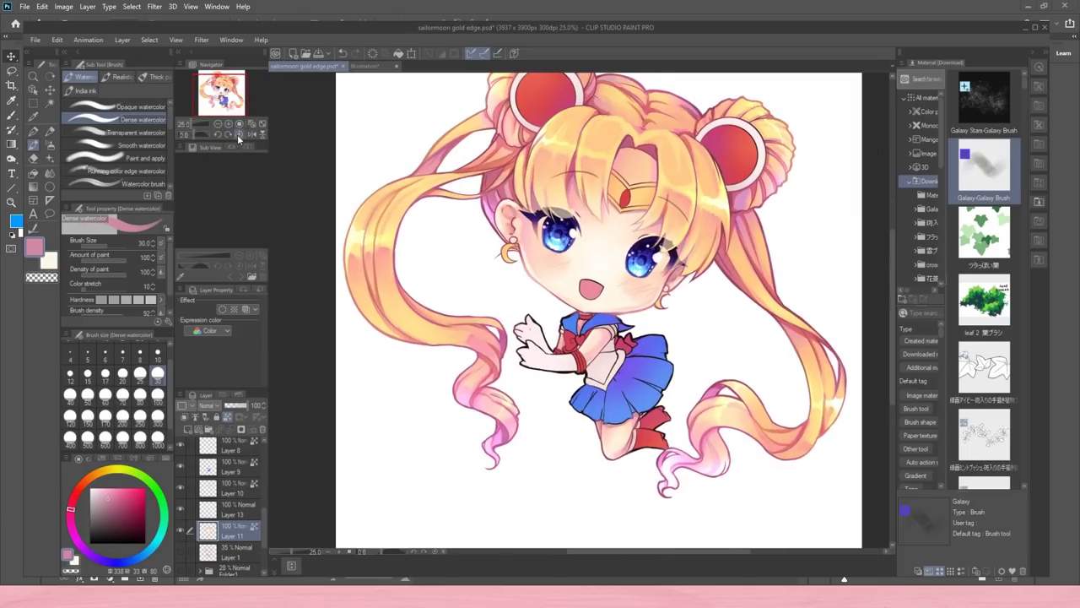
- Paint a white highlight in the eye on the right with the Turnip pen at size 30
{"action": "key", "text": "x"}
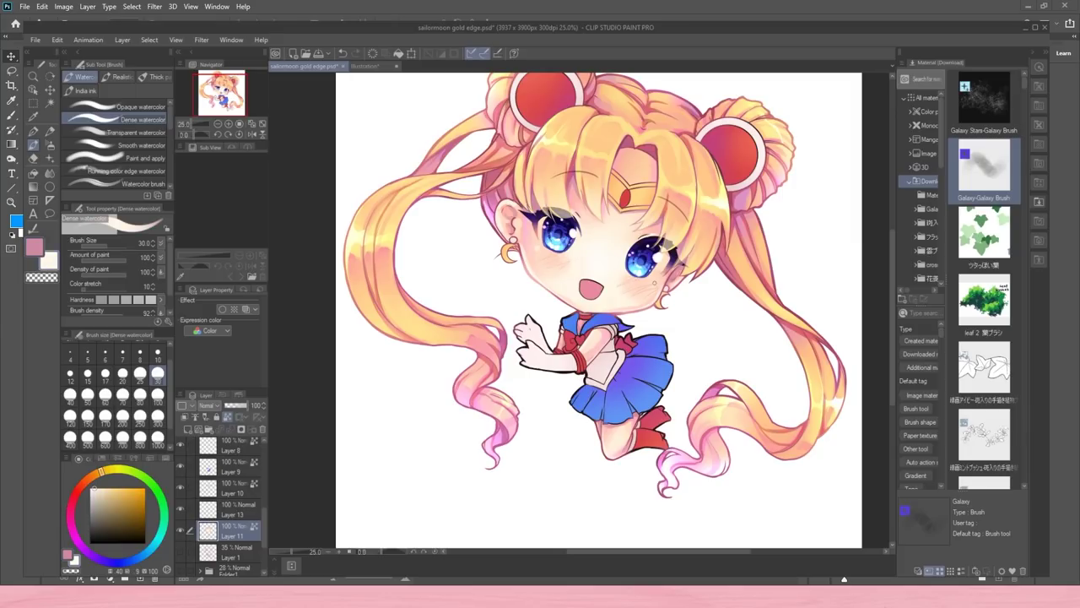
{"action": "key", "text": "ctrl+plus"}
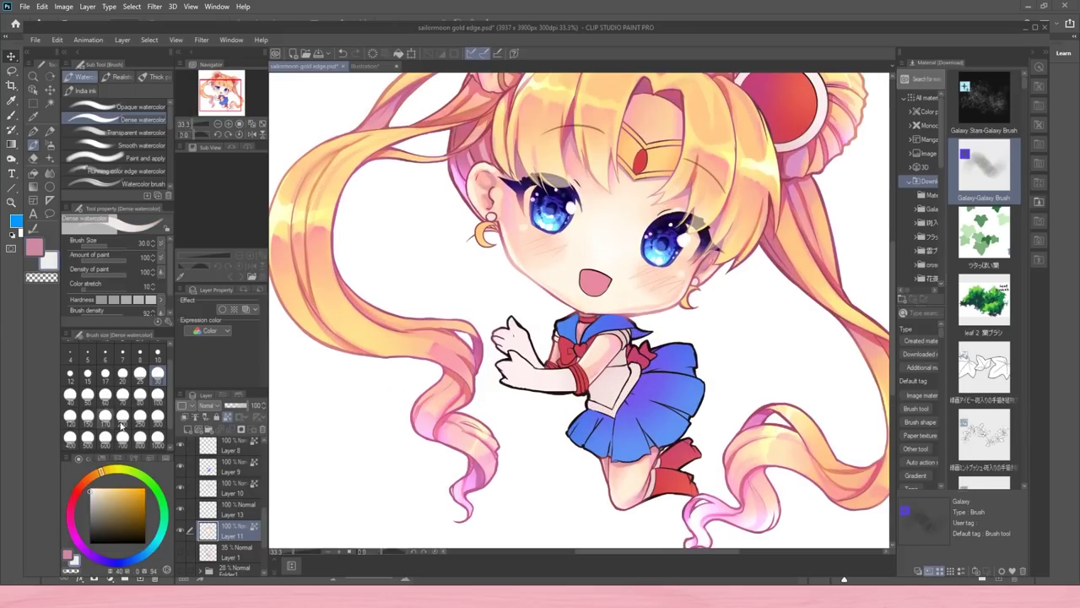
{"action": "key", "text": "p"}
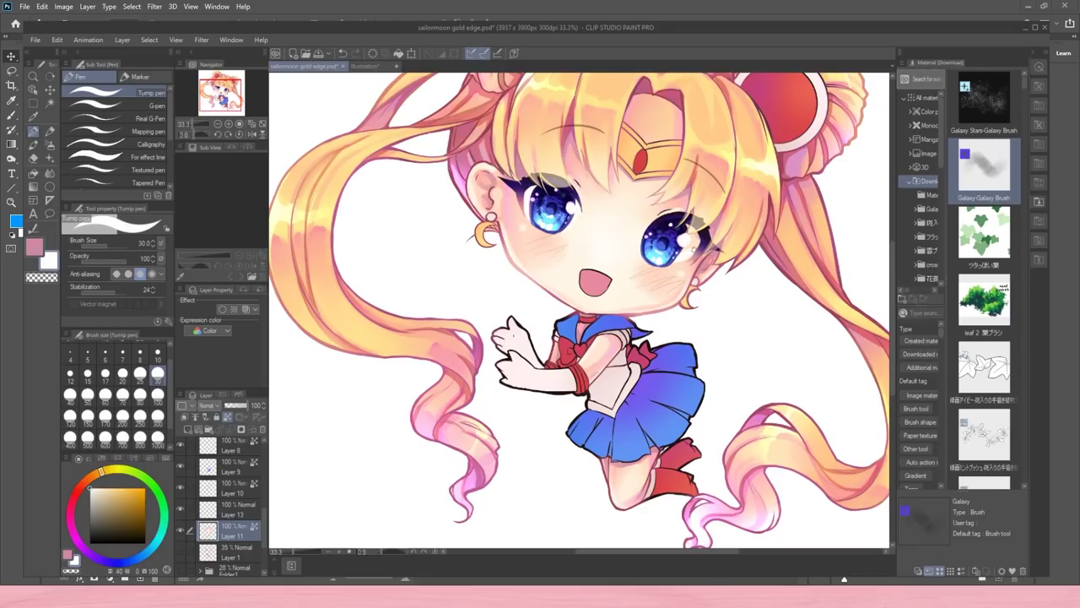
{"action": "left_click_drag", "start_coordinate": [695, 236], "coordinate": [686, 249]}
- Tint the new eye highlight with lavender using the Dense watercolor brush at size 30, choosing a pinker lilac as well
{"action": "left_click", "coordinate": [96, 557]}
{"action": "left_click", "coordinate": [105, 497]}
{"action": "left_click", "coordinate": [33, 145]}
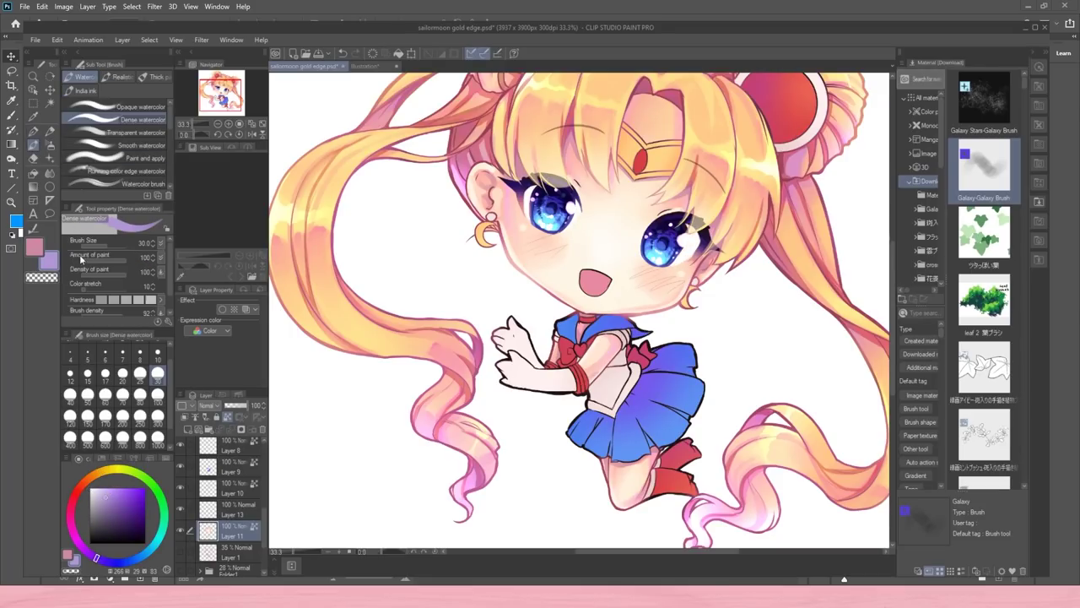
{"action": "left_click_drag", "start_coordinate": [689, 233], "coordinate": [699, 247]}
{"action": "left_click_drag", "start_coordinate": [96, 557], "coordinate": [76, 537]}
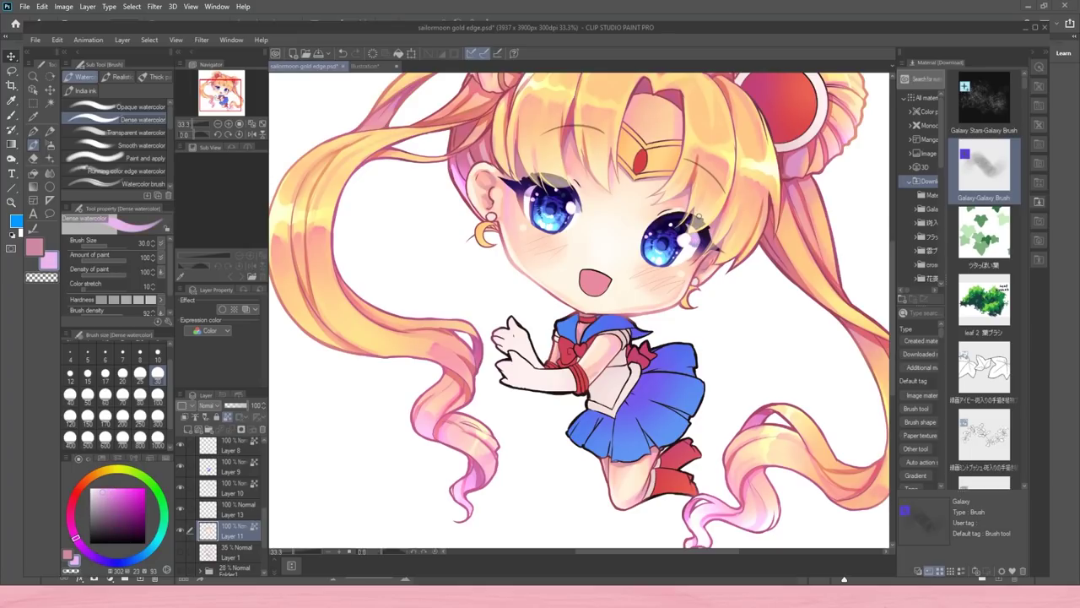
- Add a new layer above the blue clothing layer, clip it to the layer below, and set its blending mode to Multiply
{"action": "left_click", "coordinate": [218, 124]}
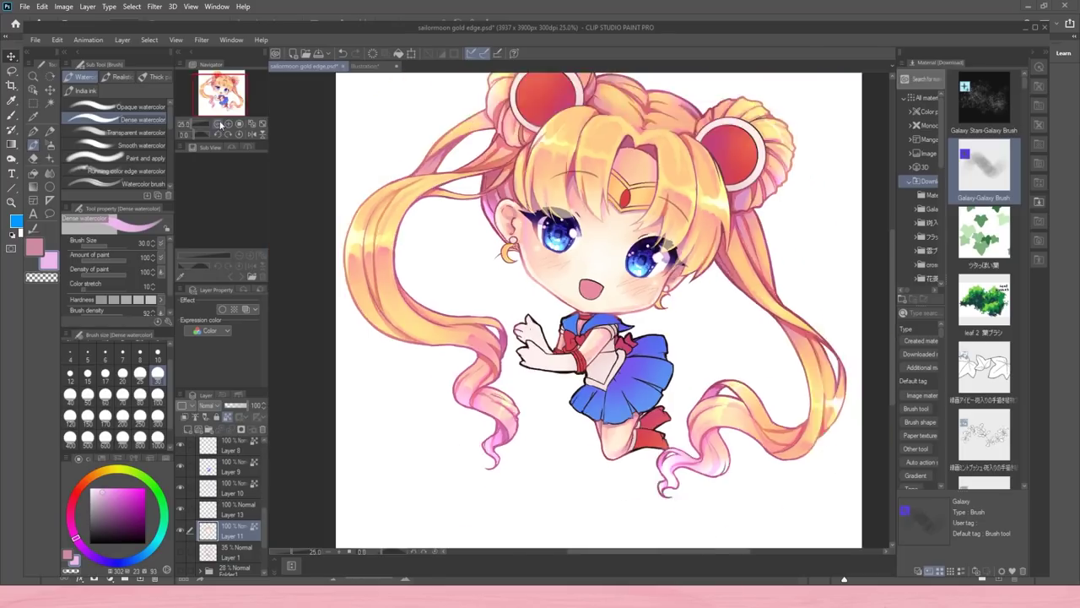
{"action": "left_click", "coordinate": [218, 124]}
{"action": "left_click", "coordinate": [218, 124]}
{"action": "left_click", "coordinate": [228, 124]}
{"action": "left_click", "coordinate": [223, 467]}
{"action": "left_click", "coordinate": [180, 466]}
{"action": "left_click", "coordinate": [180, 466]}
{"action": "left_click", "coordinate": [188, 429]}
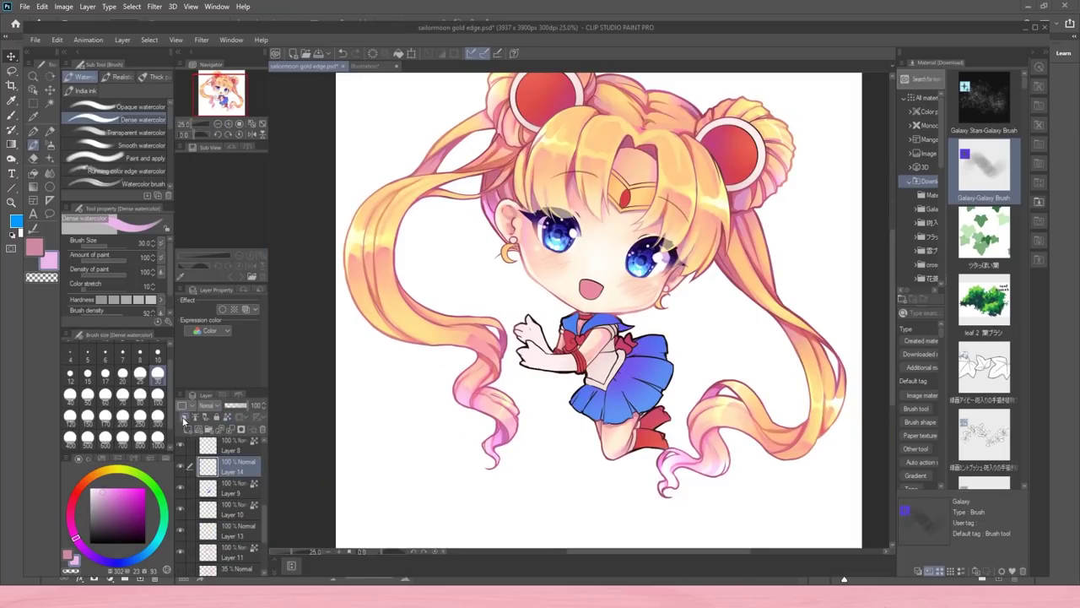
{"action": "left_click", "coordinate": [184, 417]}
{"action": "left_click", "coordinate": [209, 405]}
{"action": "left_click", "coordinate": [211, 287]}
- Shade the skirt pleats and sailor collar with lilac strokes of the Dense watercolor brush at size 30
{"action": "left_click", "coordinate": [227, 124]}
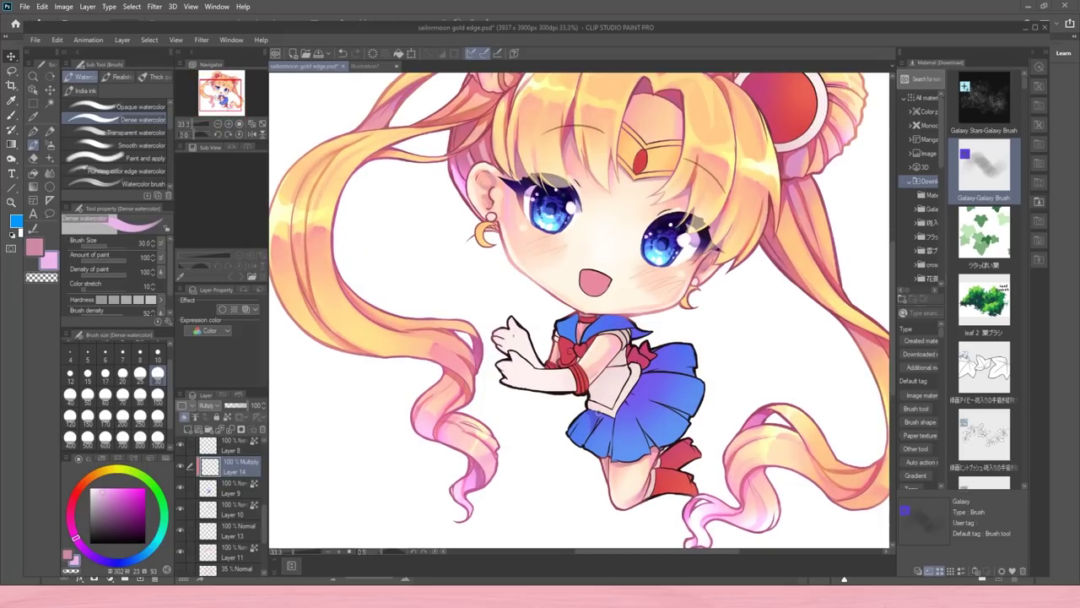
{"action": "left_click_drag", "start_coordinate": [589, 420], "coordinate": [578, 447]}
{"action": "mouse_move", "coordinate": [589, 415]}
{"action": "left_mouse_down"}
{"action": "mouse_move", "coordinate": [571, 434]}
{"action": "mouse_move", "coordinate": [594, 449]}
{"action": "left_mouse_up"}
{"action": "mouse_move", "coordinate": [610, 418]}
{"action": "left_mouse_down"}
{"action": "mouse_move", "coordinate": [613, 456]}
{"action": "mouse_move", "coordinate": [655, 449]}
{"action": "left_mouse_up"}
{"action": "left_click_drag", "start_coordinate": [625, 405], "coordinate": [617, 437]}
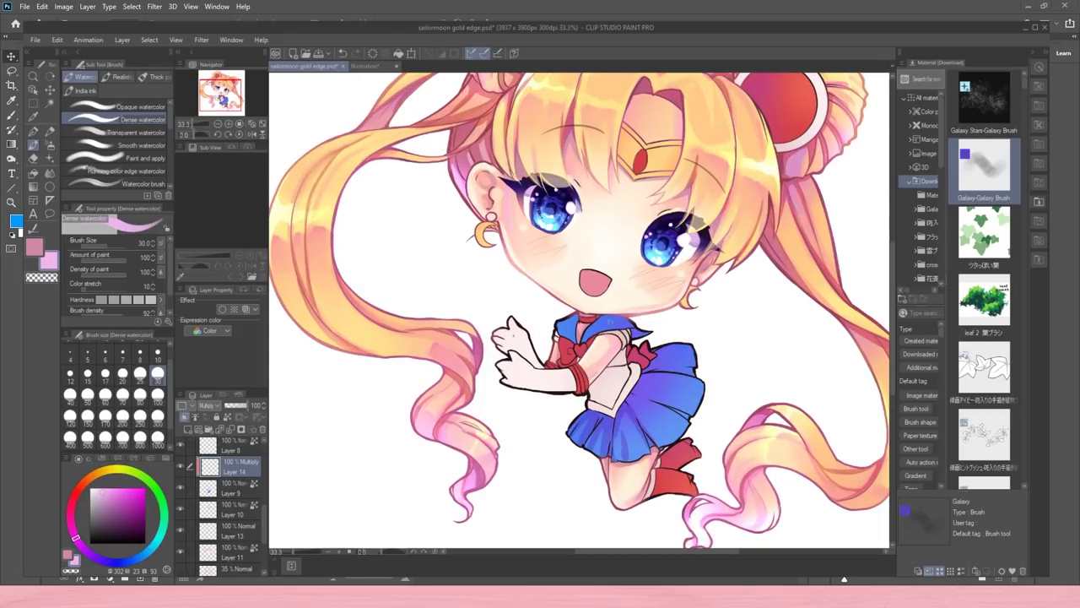
{"action": "left_click_drag", "start_coordinate": [575, 335], "coordinate": [564, 341]}
{"action": "mouse_move", "coordinate": [579, 314]}
{"action": "left_mouse_down"}
{"action": "mouse_move", "coordinate": [570, 338]}
{"action": "mouse_move", "coordinate": [572, 325]}
{"action": "left_mouse_up"}
{"action": "left_click_drag", "start_coordinate": [586, 315], "coordinate": [641, 334]}
{"action": "mouse_move", "coordinate": [638, 393]}
{"action": "left_mouse_down"}
{"action": "mouse_move", "coordinate": [687, 418]}
{"action": "mouse_move", "coordinate": [667, 372]}
{"action": "left_mouse_up"}
{"action": "mouse_move", "coordinate": [660, 372]}
{"action": "left_mouse_down"}
{"action": "mouse_move", "coordinate": [694, 370]}
{"action": "mouse_move", "coordinate": [648, 370]}
{"action": "mouse_move", "coordinate": [616, 461]}
{"action": "left_mouse_up"}
{"action": "left_click_drag", "start_coordinate": [630, 445], "coordinate": [627, 460]}
- Lock the shading layer's transparent pixels and deepen the skirt and collar shadows in dark violet with the Soft airbrush at size 100
{"action": "left_click", "coordinate": [97, 558]}
{"action": "left_click", "coordinate": [115, 508]}
{"action": "left_click", "coordinate": [227, 416]}
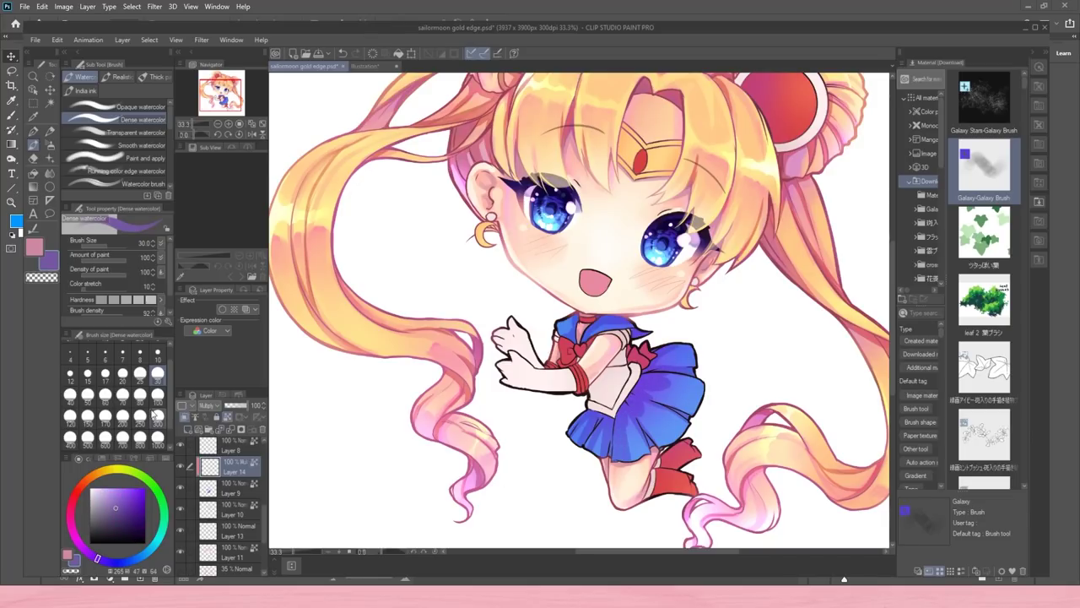
{"action": "left_click", "coordinate": [50, 145]}
{"action": "mouse_move", "coordinate": [619, 421]}
{"action": "left_mouse_down"}
{"action": "mouse_move", "coordinate": [617, 463]}
{"action": "mouse_move", "coordinate": [658, 381]}
{"action": "left_mouse_up"}
{"action": "left_click_drag", "start_coordinate": [628, 321], "coordinate": [601, 319]}
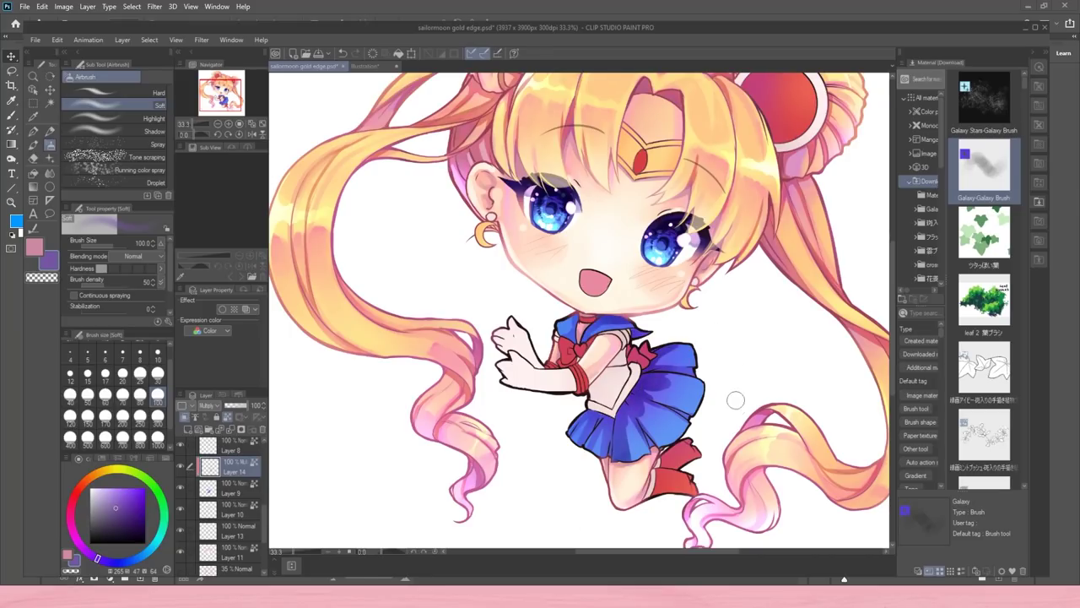
- Choose the Opaque watercolor brush at size 30 with a light violet and merge the Multiply shading layer into the blue clothing layer
{"action": "left_click", "coordinate": [217, 124]}
{"action": "left_click", "coordinate": [217, 124]}
{"action": "left_click", "coordinate": [217, 124]}
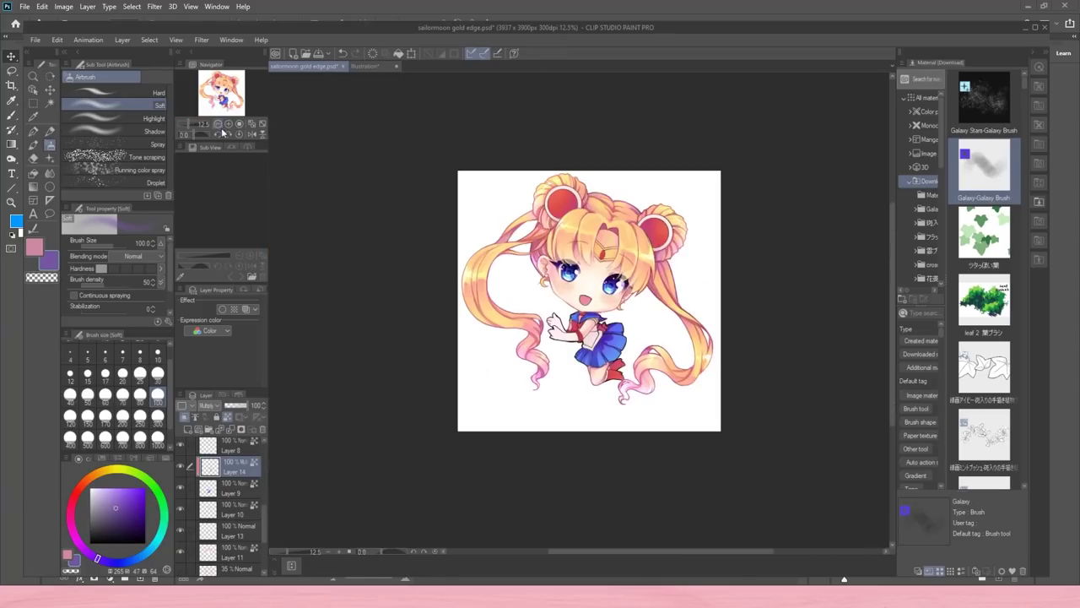
{"action": "left_click", "coordinate": [228, 124]}
{"action": "left_click", "coordinate": [227, 124]}
{"action": "left_click", "coordinate": [228, 124]}
{"action": "left_click", "coordinate": [228, 124]}
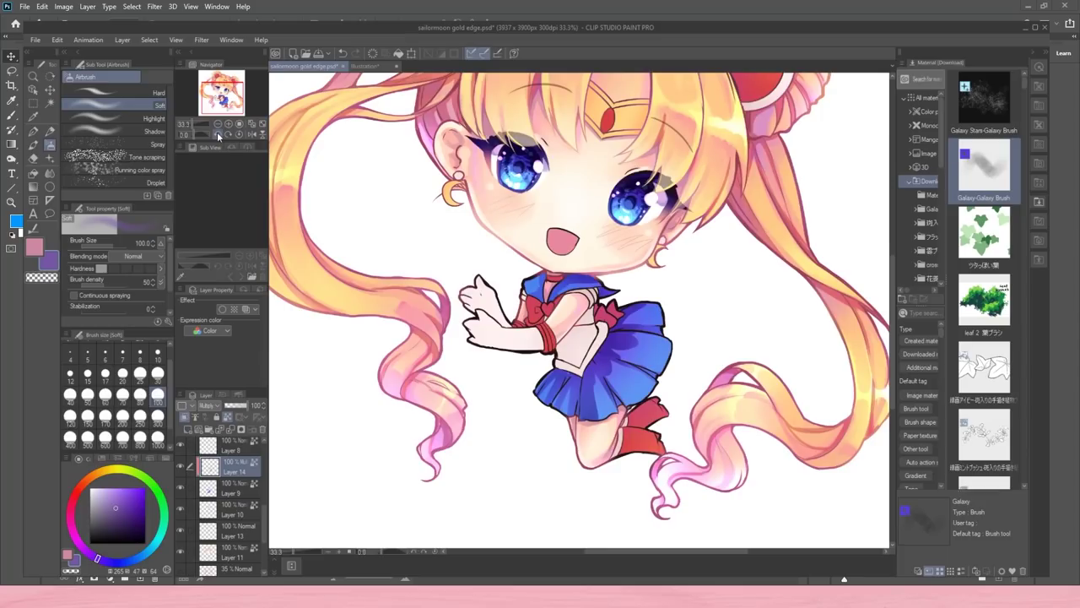
{"action": "left_click", "coordinate": [107, 495]}
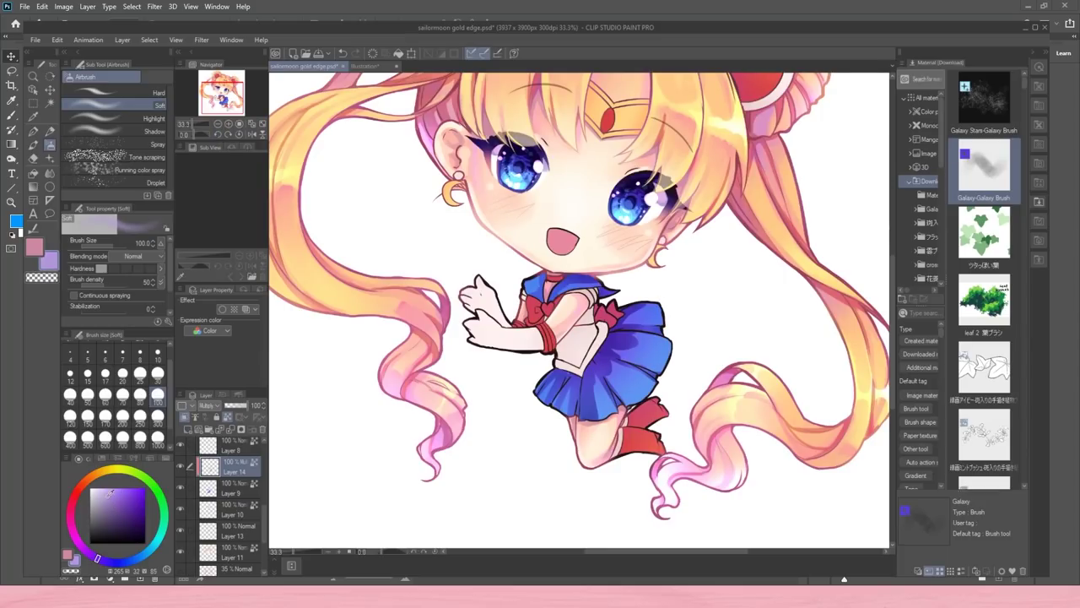
{"action": "left_click", "coordinate": [110, 562]}
{"action": "left_click", "coordinate": [34, 145]}
{"action": "left_click", "coordinate": [122, 107]}
{"action": "left_click", "coordinate": [158, 372]}
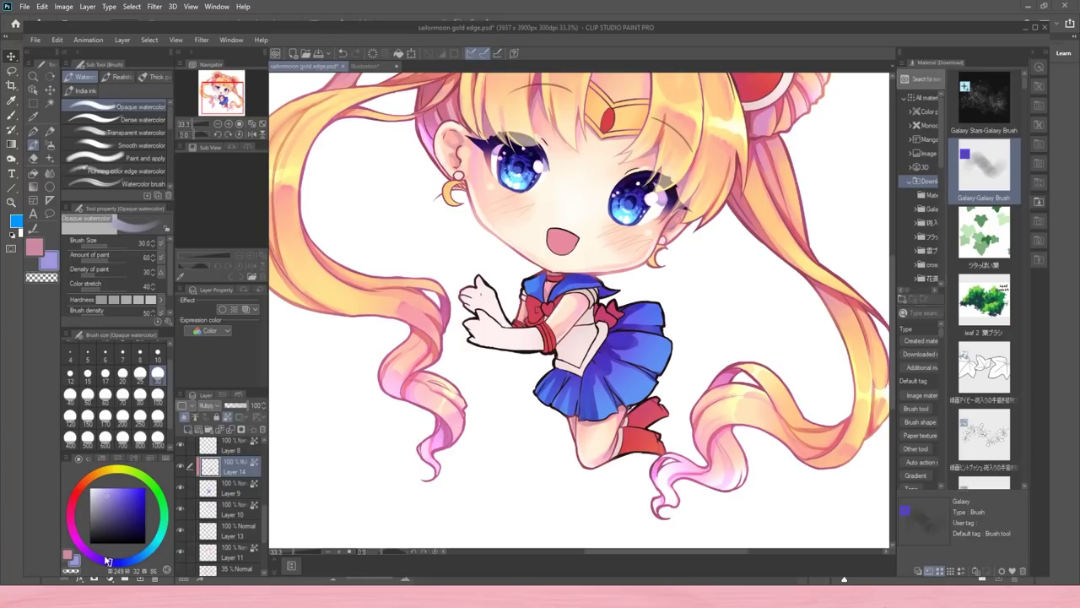
{"action": "left_click_drag", "start_coordinate": [108, 559], "coordinate": [85, 550]}
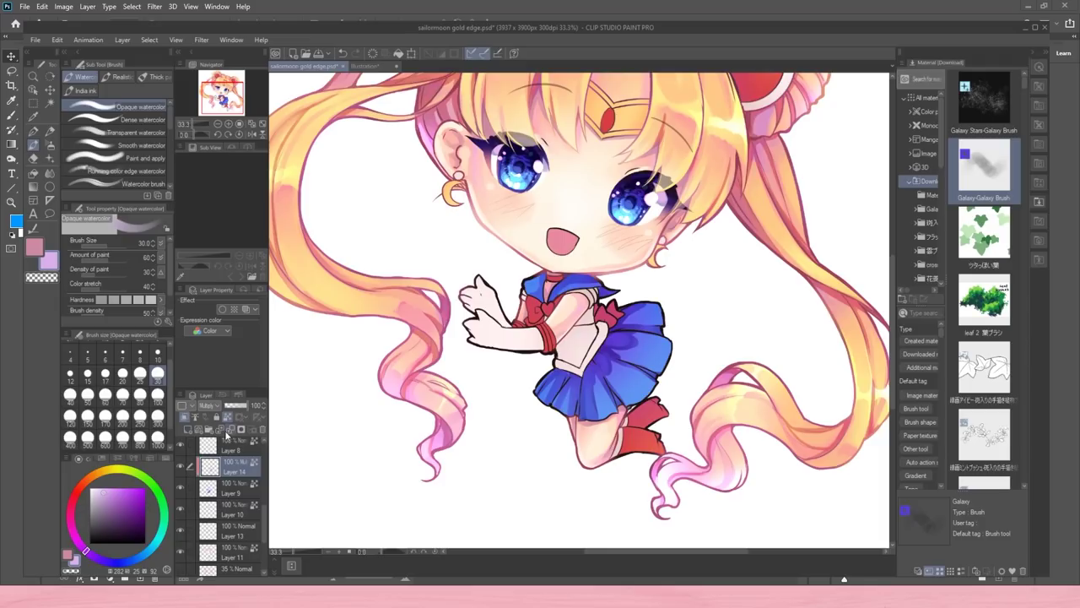
{"action": "left_click", "coordinate": [227, 430]}
- Blend the skirt folds with violet-blue and lighter blues sampled from the skirt, using the Opaque watercolor brush
{"action": "left_click", "coordinate": [611, 335], "text": "alt"}
{"action": "left_click_drag", "start_coordinate": [633, 351], "coordinate": [613, 363]}
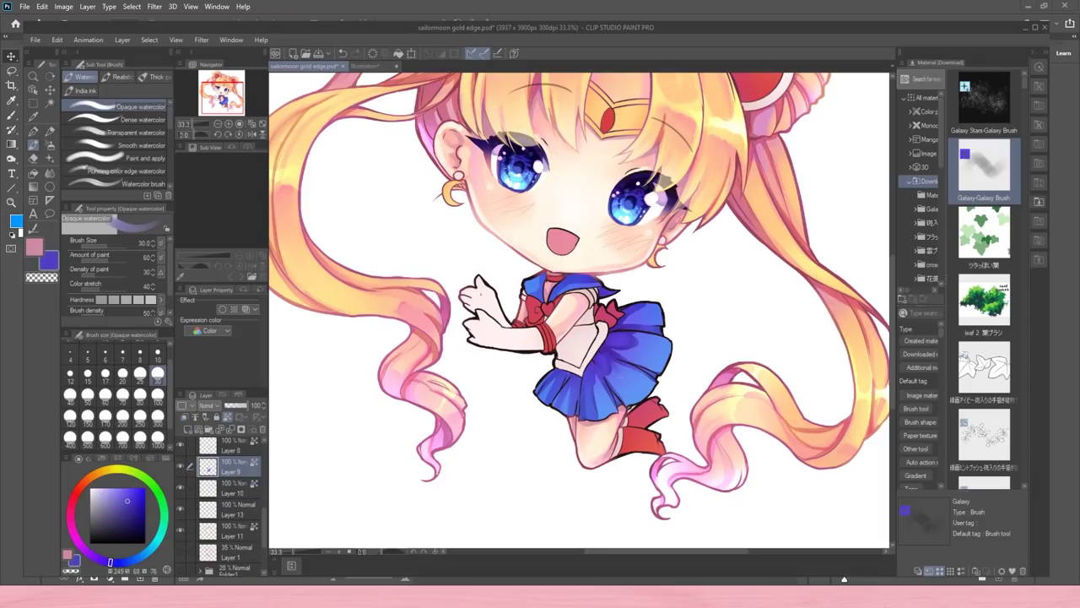
{"action": "left_click", "coordinate": [572, 407], "text": "alt"}
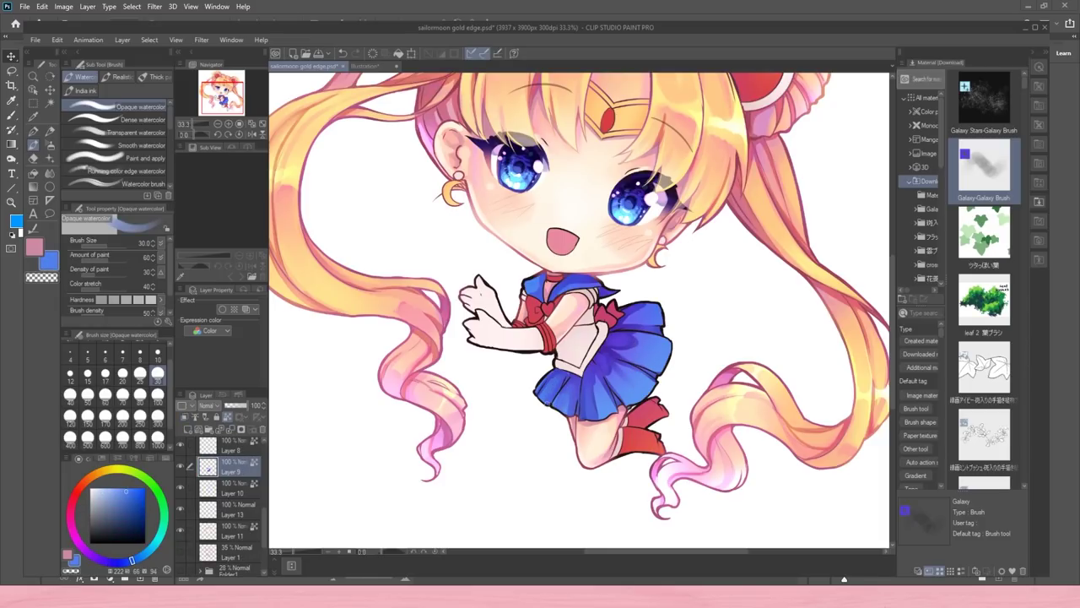
{"action": "left_click", "coordinate": [548, 405], "text": "alt"}
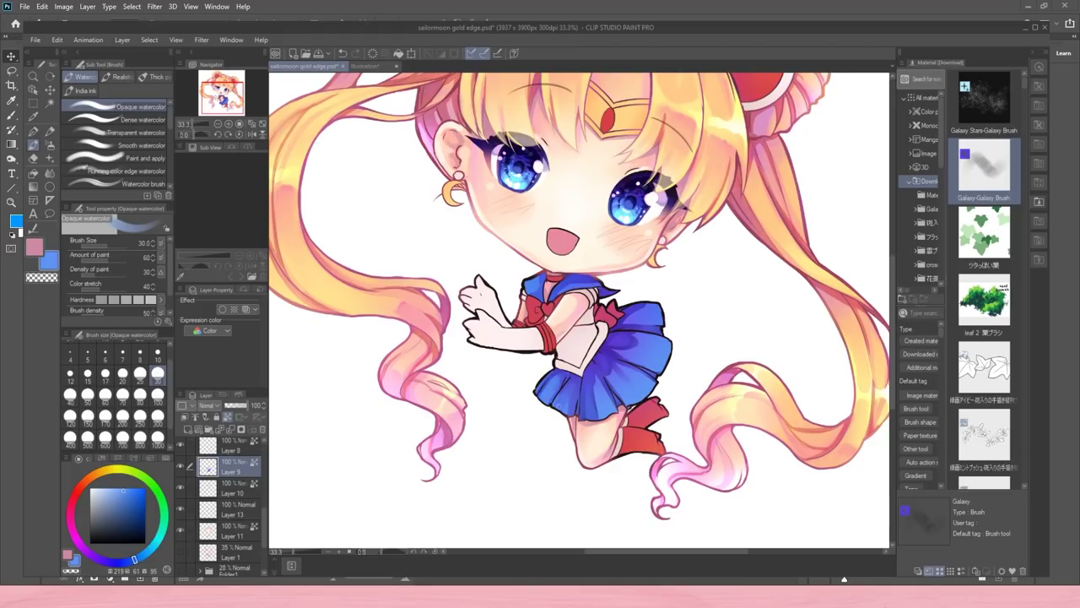
{"action": "mouse_move", "coordinate": [563, 401]}
{"action": "left_mouse_down"}
{"action": "mouse_move", "coordinate": [566, 387]}
{"action": "mouse_move", "coordinate": [572, 405]}
{"action": "mouse_move", "coordinate": [591, 372]}
{"action": "mouse_move", "coordinate": [609, 372]}
{"action": "left_mouse_up"}
{"action": "mouse_move", "coordinate": [625, 403]}
{"action": "left_mouse_down"}
{"action": "mouse_move", "coordinate": [615, 386]}
{"action": "mouse_move", "coordinate": [621, 339]}
{"action": "left_mouse_up"}
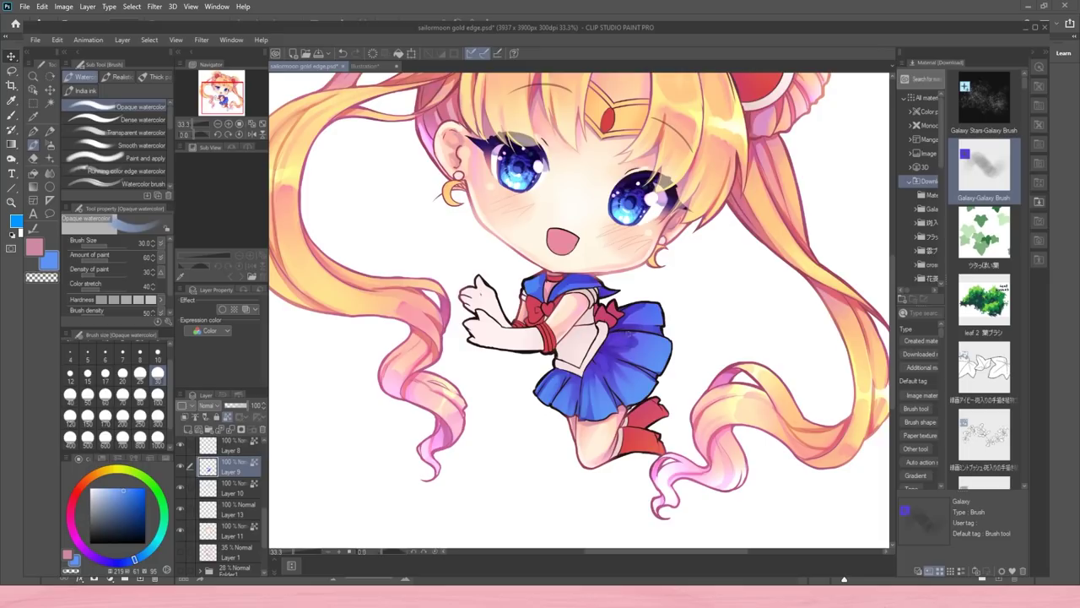
- Add bright purple accents to the collar tip and upper skirt folds with the Opaque watercolor brush
{"action": "left_click", "coordinate": [599, 361], "text": "alt"}
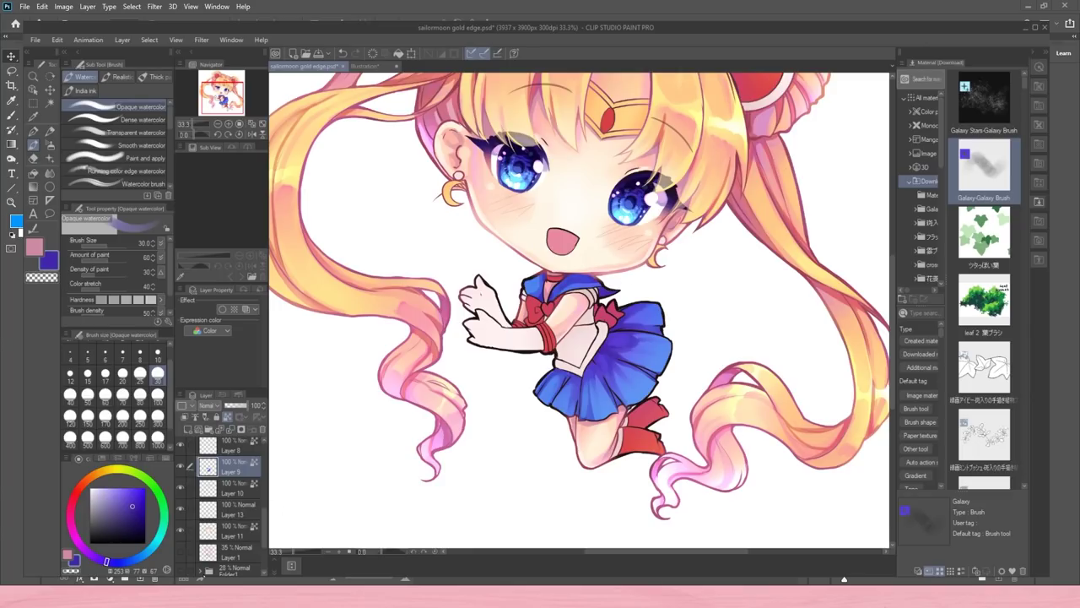
{"action": "left_click", "coordinate": [84, 550]}
{"action": "left_click", "coordinate": [133, 493]}
{"action": "left_click_drag", "start_coordinate": [611, 294], "coordinate": [605, 293]}
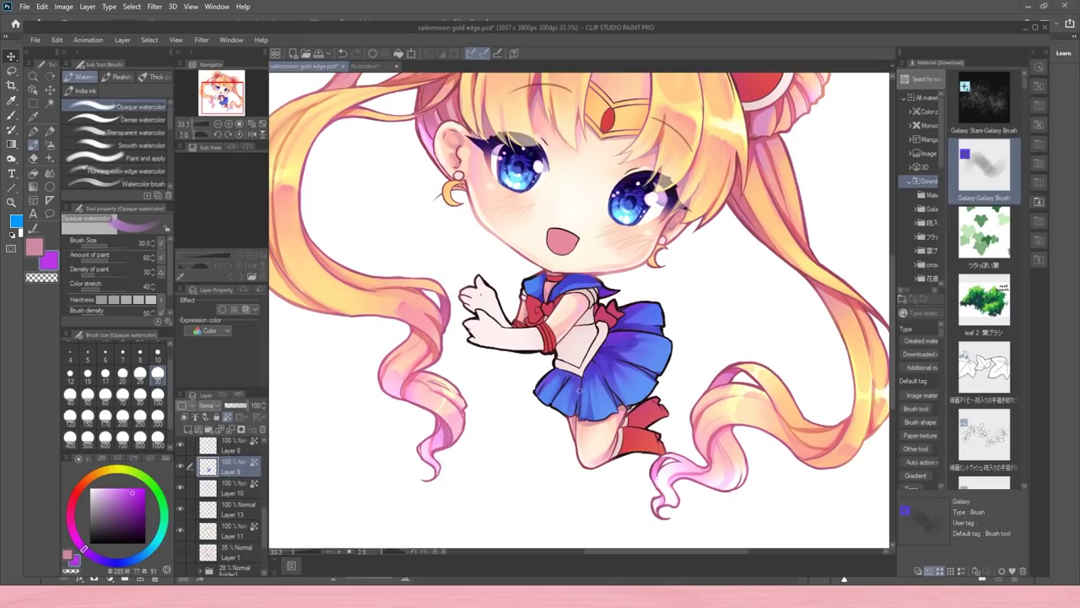
{"action": "left_click_drag", "start_coordinate": [594, 355], "coordinate": [599, 371]}
- Define the skirt pleats and hem with dark indigo strokes using the Dense watercolor brush at size 17
{"action": "left_click", "coordinate": [116, 563]}
{"action": "left_click", "coordinate": [127, 517]}
{"action": "left_click", "coordinate": [108, 562]}
{"action": "left_click", "coordinate": [118, 120]}
{"action": "left_click", "coordinate": [106, 375]}
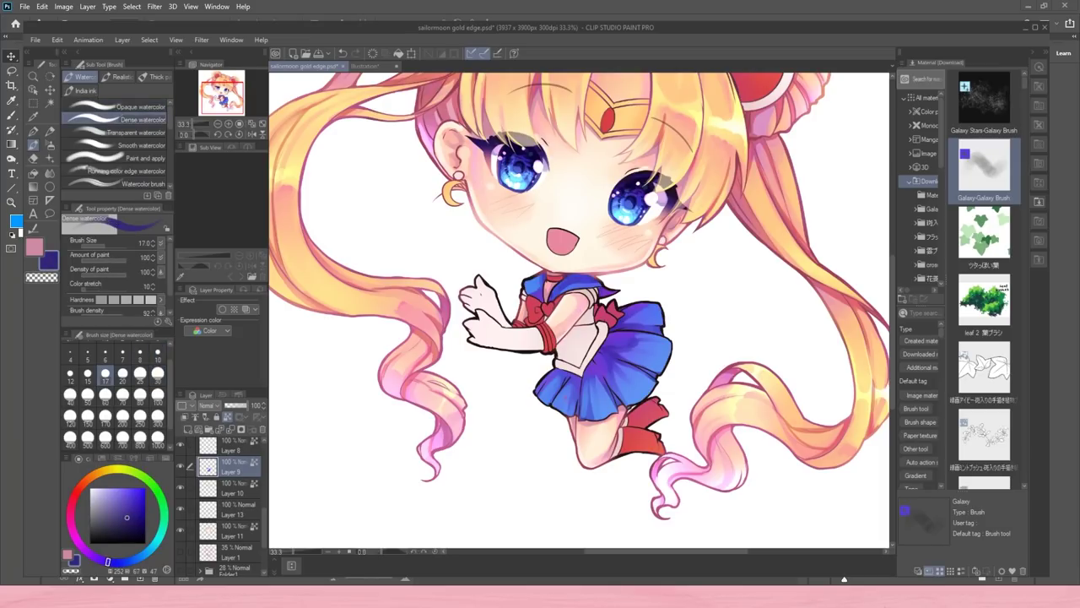
{"action": "mouse_move", "coordinate": [577, 418]}
{"action": "left_mouse_down"}
{"action": "mouse_move", "coordinate": [581, 373]}
{"action": "mouse_move", "coordinate": [557, 371]}
{"action": "mouse_move", "coordinate": [661, 327]}
{"action": "left_mouse_up"}
{"action": "left_click_drag", "start_coordinate": [621, 395], "coordinate": [614, 409]}
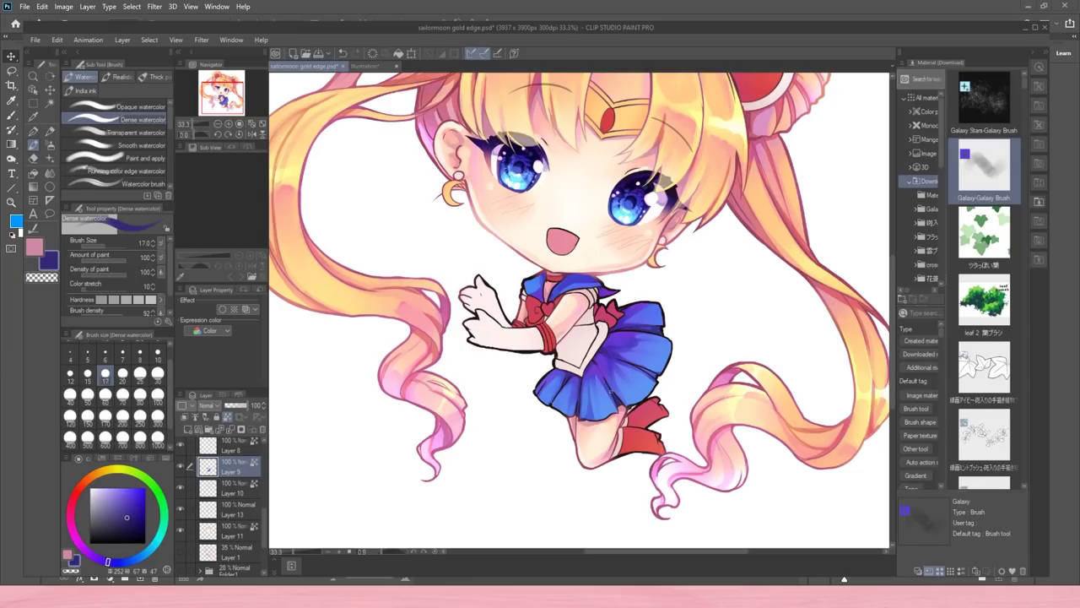
{"action": "left_click_drag", "start_coordinate": [640, 368], "coordinate": [658, 376]}
- Paint near-white stripes along the sailor collar on a new clipped layer with Dense watercolor, reducing to size 10 and undoing the last stroke
{"action": "left_click", "coordinate": [218, 124]}
{"action": "left_click", "coordinate": [218, 124]}
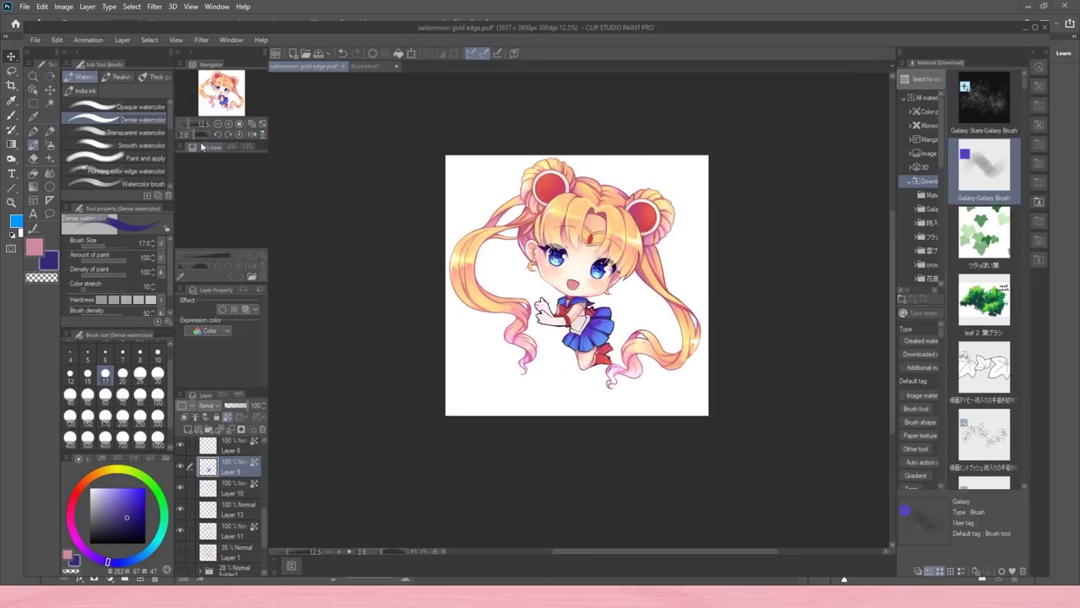
{"action": "left_click", "coordinate": [229, 124]}
{"action": "left_click", "coordinate": [229, 124]}
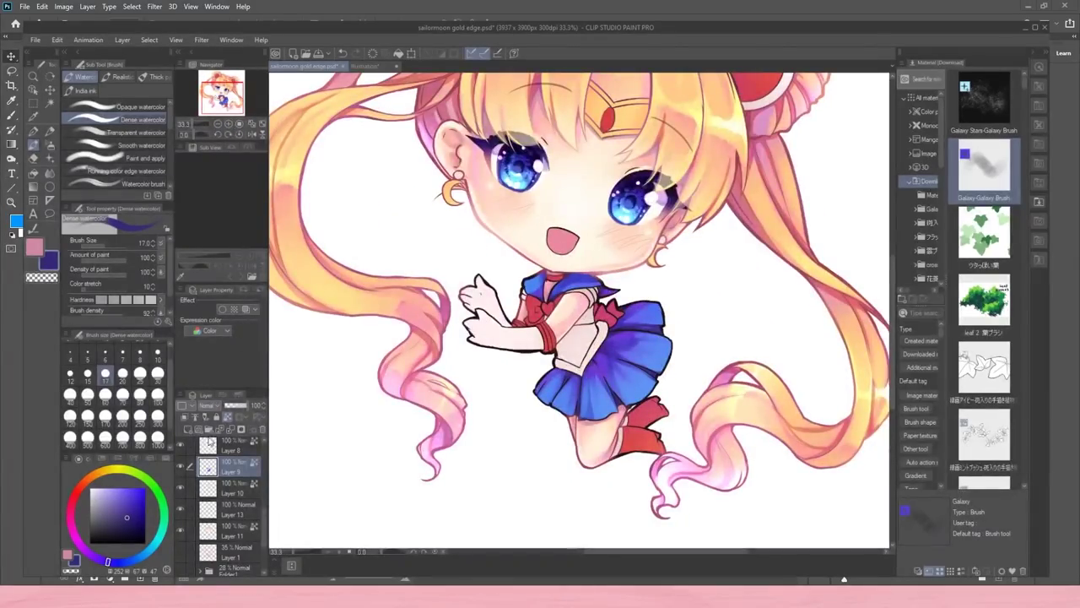
{"action": "left_click", "coordinate": [187, 429]}
{"action": "left_click", "coordinate": [184, 417]}
{"action": "left_click", "coordinate": [93, 488]}
{"action": "left_click_drag", "start_coordinate": [539, 280], "coordinate": [528, 297]}
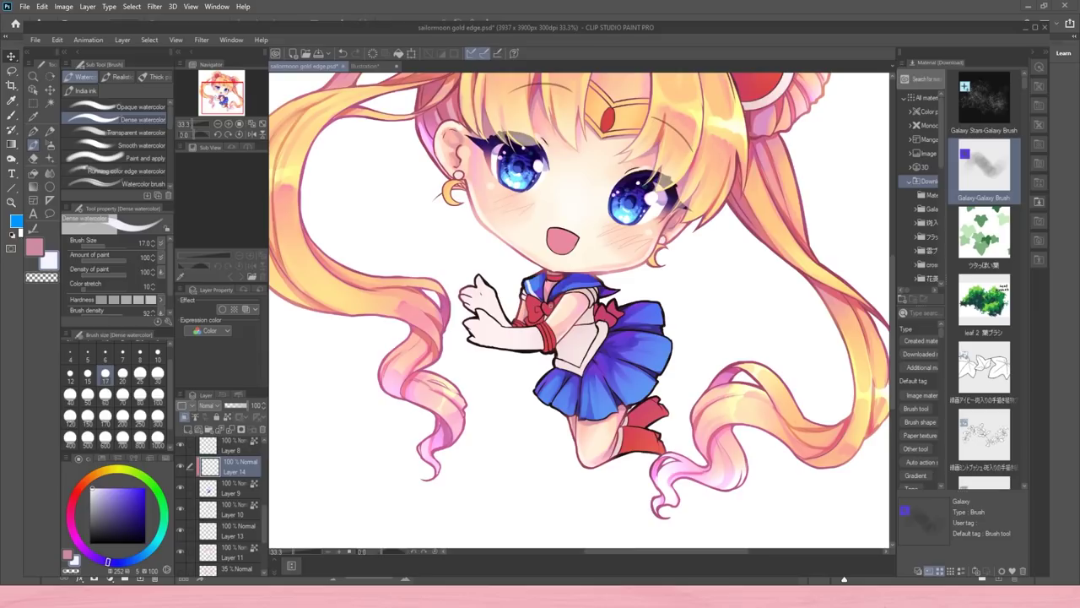
{"action": "left_click", "coordinate": [157, 351]}
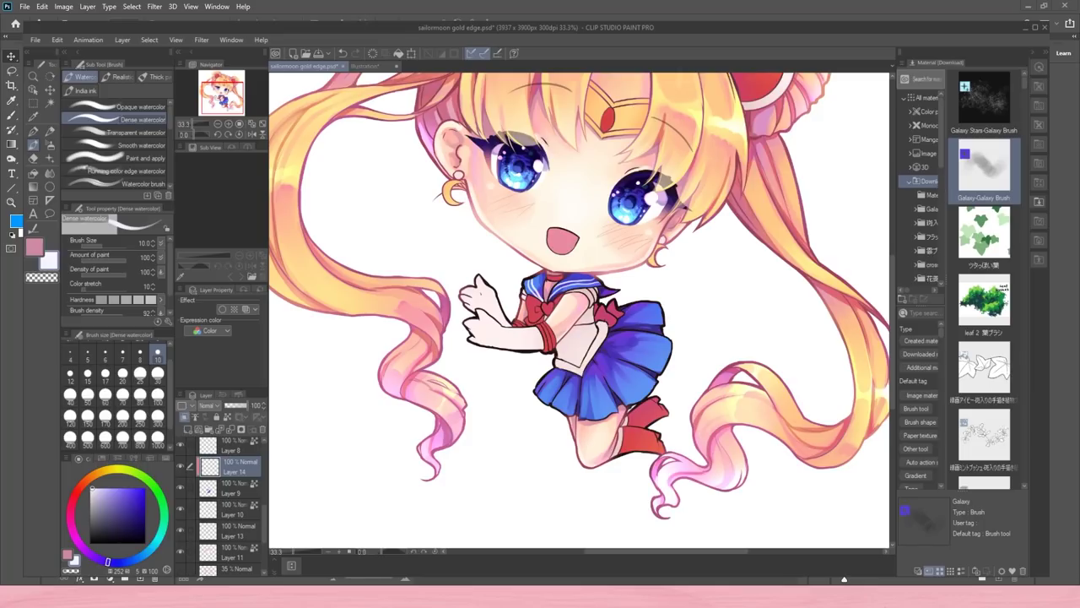
{"action": "left_click_drag", "start_coordinate": [600, 288], "coordinate": [616, 299]}
{"action": "key", "text": "ctrl+z"}
- Lock the stripe layer's transparent pixels and tint the collar stripes light purple with the Dense watercolor brush at size 70
{"action": "left_click", "coordinate": [227, 417]}
{"action": "left_click", "coordinate": [135, 496]}
{"action": "left_click", "coordinate": [84, 549]}
{"action": "left_click", "coordinate": [109, 495]}
{"action": "left_click", "coordinate": [123, 395]}
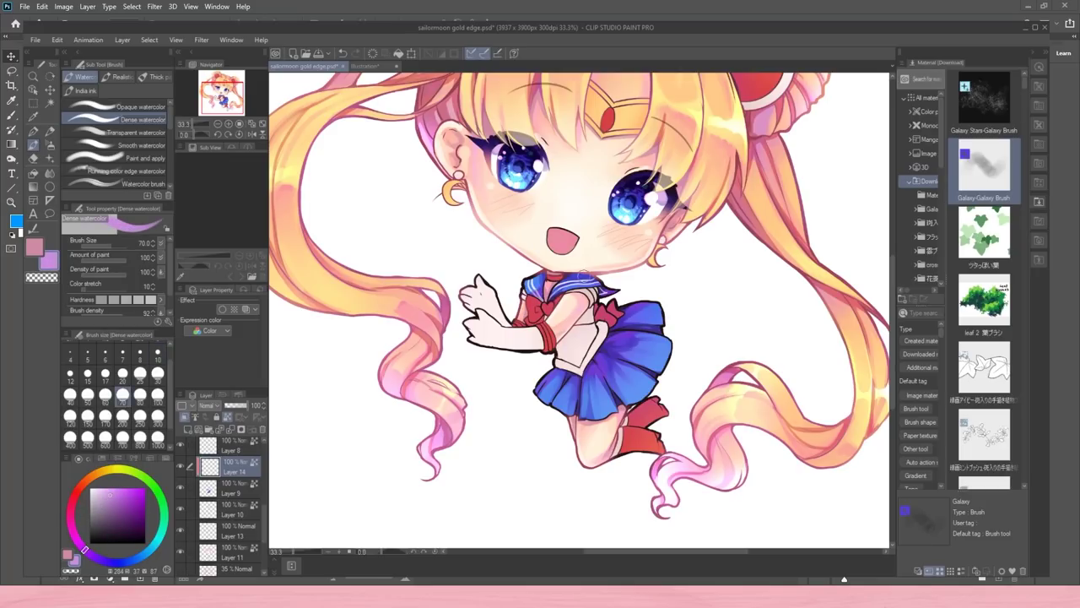
- Compare the collar with and without its stripes, and merge the stripe layer into the blue clothing layer
{"action": "left_click", "coordinate": [218, 125]}
{"action": "left_click", "coordinate": [224, 125]}
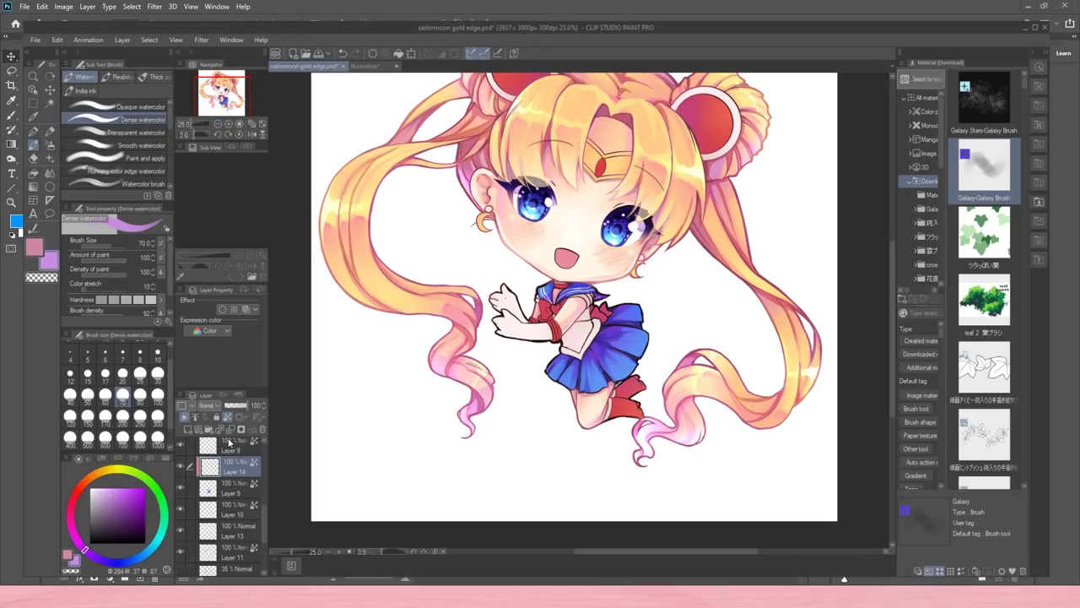
{"action": "left_click", "coordinate": [180, 466]}
{"action": "left_click", "coordinate": [181, 466]}
{"action": "left_click", "coordinate": [231, 428]}
- Locate the white clothing layer by toggling layer visibility and brighten the blouse with white in Dense watercolor at size 70
{"action": "left_click", "coordinate": [180, 488]}
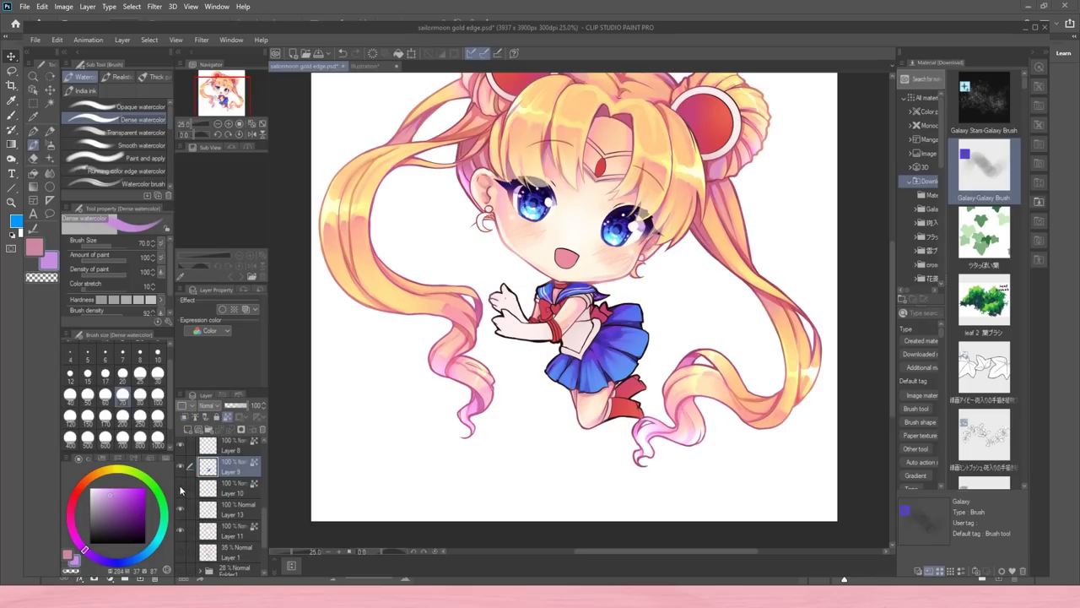
{"action": "left_click", "coordinate": [181, 488]}
{"action": "left_click", "coordinate": [182, 529]}
{"action": "left_click", "coordinate": [181, 529]}
{"action": "left_click", "coordinate": [222, 532]}
{"action": "left_click_drag", "start_coordinate": [265, 519], "coordinate": [265, 496]}
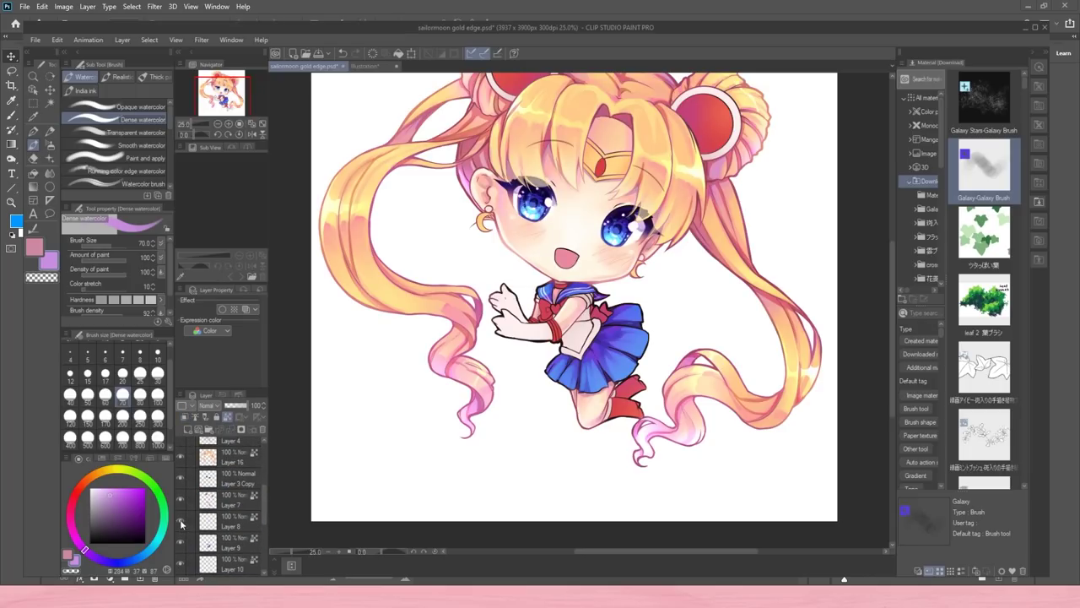
{"action": "left_click", "coordinate": [205, 524]}
{"action": "left_click", "coordinate": [514, 329], "text": "alt"}
{"action": "left_click_drag", "start_coordinate": [104, 489], "coordinate": [87, 474]}
{"action": "left_click", "coordinate": [93, 555]}
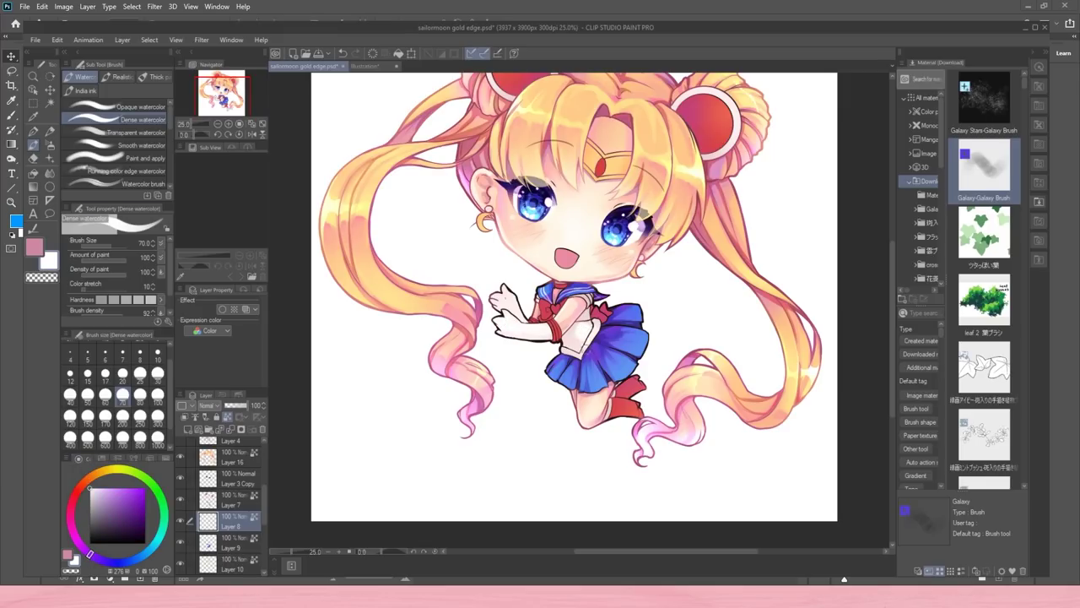
{"action": "mouse_move", "coordinate": [586, 314]}
{"action": "left_mouse_down"}
{"action": "mouse_move", "coordinate": [587, 297]}
{"action": "mouse_move", "coordinate": [572, 336]}
{"action": "mouse_move", "coordinate": [577, 346]}
{"action": "mouse_move", "coordinate": [588, 337]}
{"action": "left_mouse_up"}
- Shade the blouse and gloves with light violet using the Dense watercolor brush at size 30
{"action": "left_click", "coordinate": [113, 504]}
{"action": "left_click", "coordinate": [96, 559]}
{"action": "left_click", "coordinate": [118, 492]}
{"action": "left_click", "coordinate": [157, 372]}
{"action": "left_click_drag", "start_coordinate": [582, 310], "coordinate": [582, 313]}
{"action": "mouse_move", "coordinate": [504, 297]}
{"action": "left_mouse_down"}
{"action": "mouse_move", "coordinate": [525, 321]}
{"action": "mouse_move", "coordinate": [510, 332]}
{"action": "left_mouse_up"}
- Shade the white rims of the round hair ornaments with violet using the Dense watercolor brush at size 30
{"action": "left_click_drag", "start_coordinate": [658, 316], "coordinate": [680, 382]}
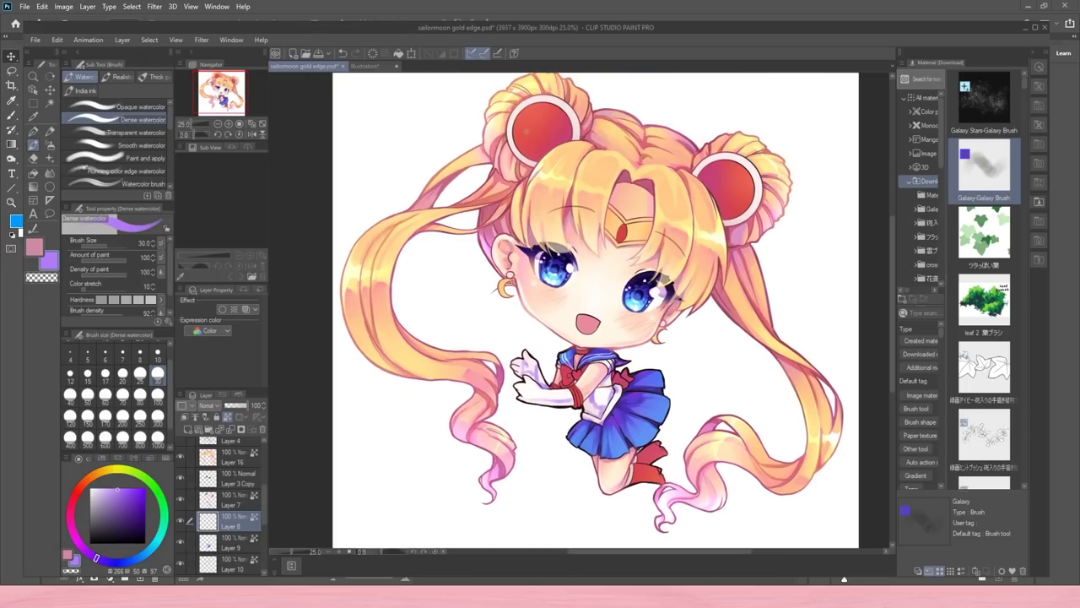
{"action": "left_click_drag", "start_coordinate": [515, 147], "coordinate": [522, 156]}
{"action": "left_click_drag", "start_coordinate": [579, 122], "coordinate": [573, 132]}
{"action": "left_click_drag", "start_coordinate": [712, 155], "coordinate": [703, 166]}
- Soften the shading on the hair ornament rims and blouse with a paler violet in Dense watercolor at size 80
{"action": "left_click", "coordinate": [87, 553]}
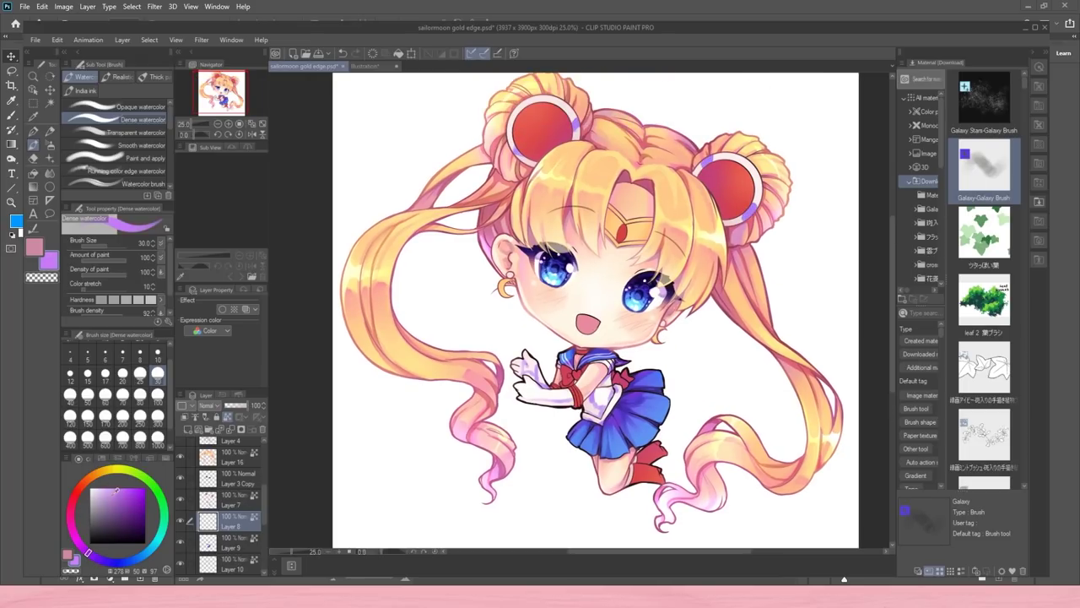
{"action": "left_click", "coordinate": [140, 394]}
{"action": "left_click_drag", "start_coordinate": [578, 130], "coordinate": [575, 139]}
{"action": "left_click_drag", "start_coordinate": [705, 161], "coordinate": [699, 174]}
{"action": "left_click_drag", "start_coordinate": [748, 210], "coordinate": [731, 221]}
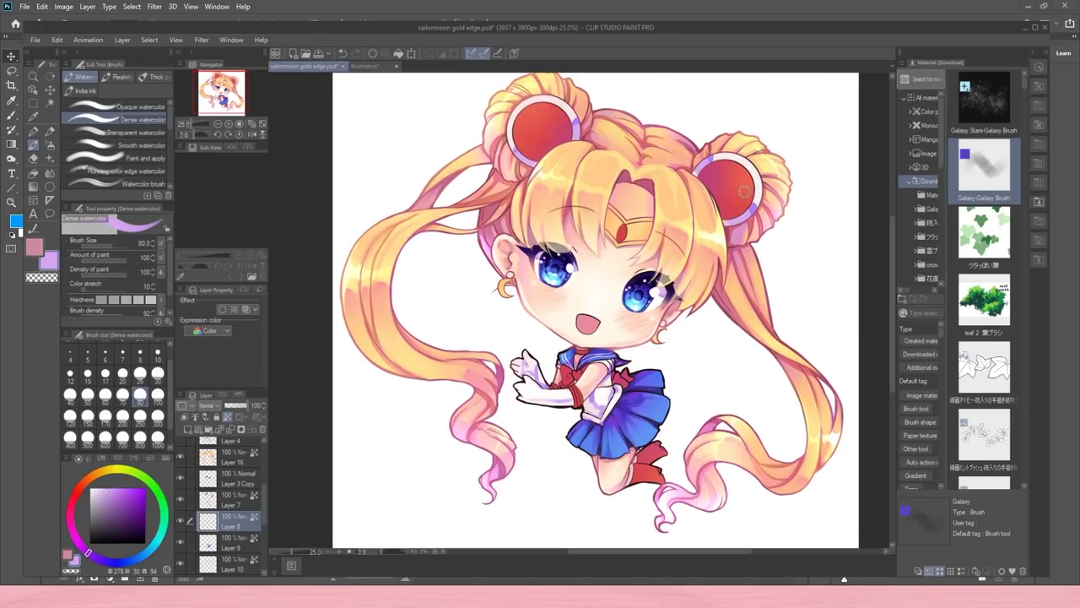
{"action": "mouse_move", "coordinate": [572, 405]}
{"action": "left_mouse_down"}
{"action": "mouse_move", "coordinate": [528, 401]}
{"action": "mouse_move", "coordinate": [532, 368]}
{"action": "mouse_move", "coordinate": [520, 366]}
{"action": "mouse_move", "coordinate": [592, 417]}
{"action": "left_mouse_up"}
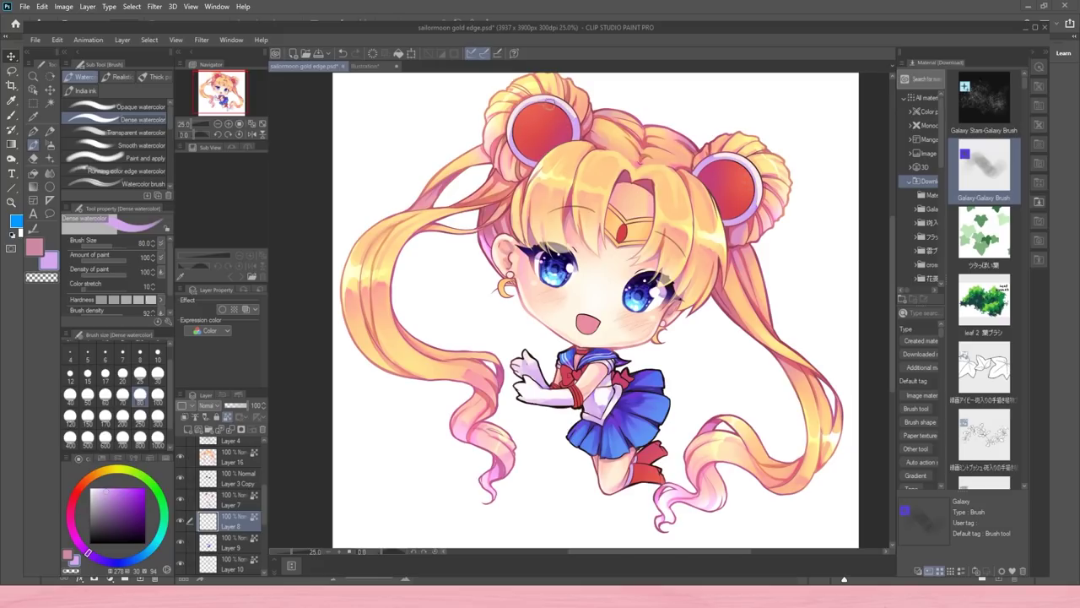
- Brighten the gloves with sampled white using the Dense watercolor brush at size 30, and undo the last stroke
{"action": "left_click", "coordinate": [158, 373]}
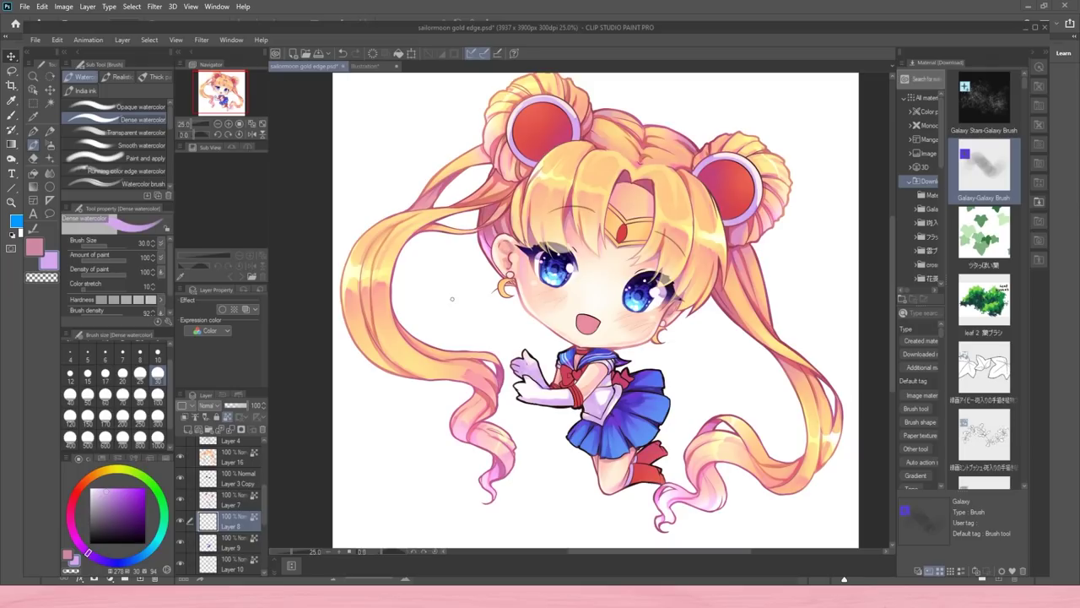
{"action": "left_click", "coordinate": [527, 396], "text": "alt"}
{"action": "left_click_drag", "start_coordinate": [563, 404], "coordinate": [571, 404]}
{"action": "key", "text": "ctrl+z"}
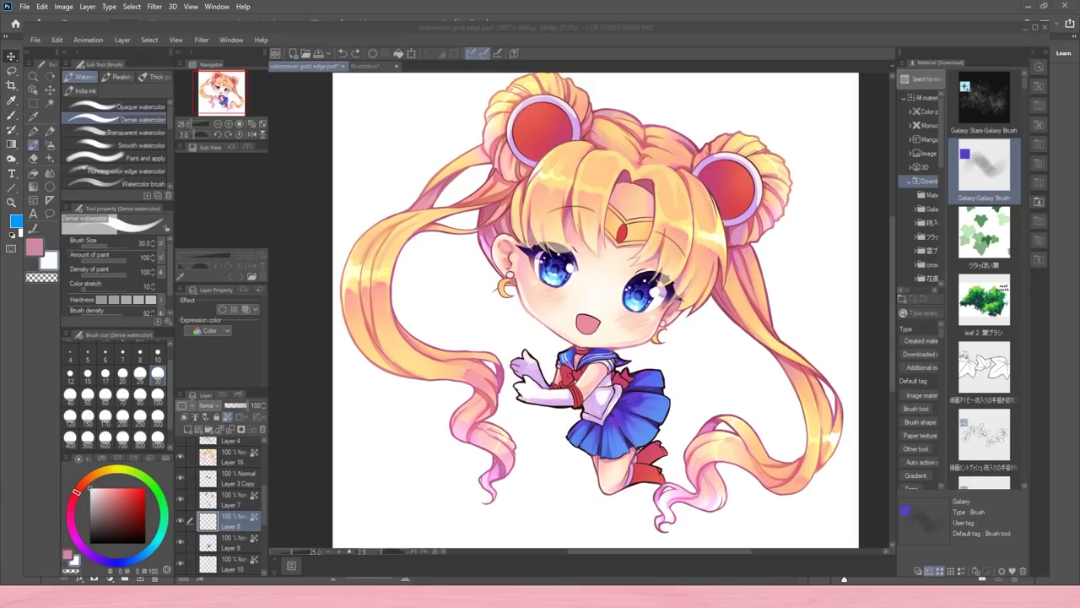
- Tint the ornament rims, gloves and blouse with pale pink, using Dense watercolor and Transparent watercolor at size 30
{"action": "left_click", "coordinate": [106, 495]}
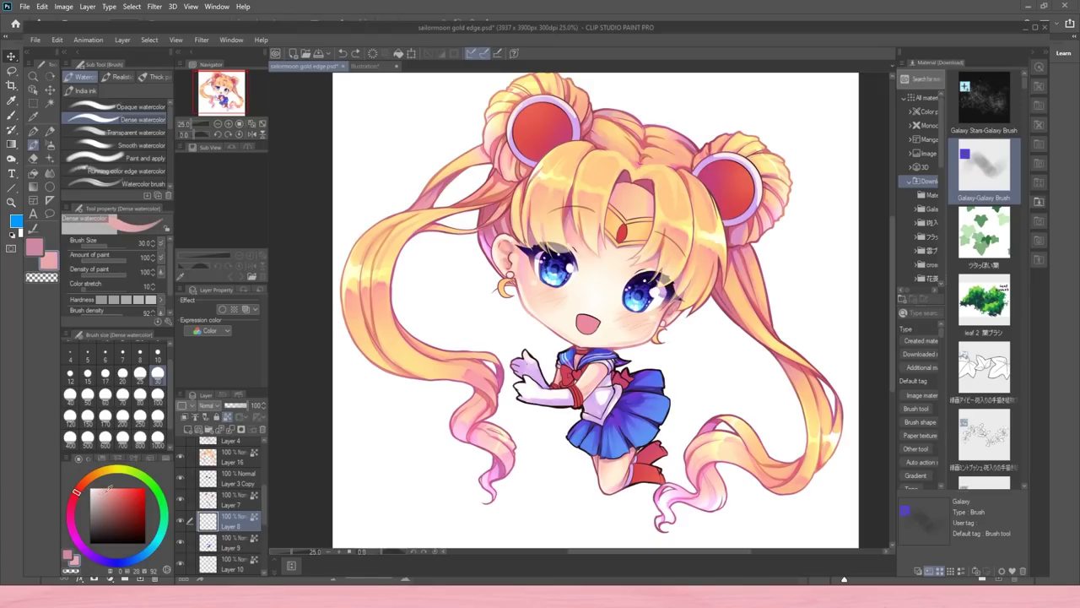
{"action": "left_click_drag", "start_coordinate": [518, 154], "coordinate": [528, 160]}
{"action": "left_click", "coordinate": [98, 491]}
{"action": "left_click", "coordinate": [72, 505]}
{"action": "left_click_drag", "start_coordinate": [540, 401], "coordinate": [589, 412]}
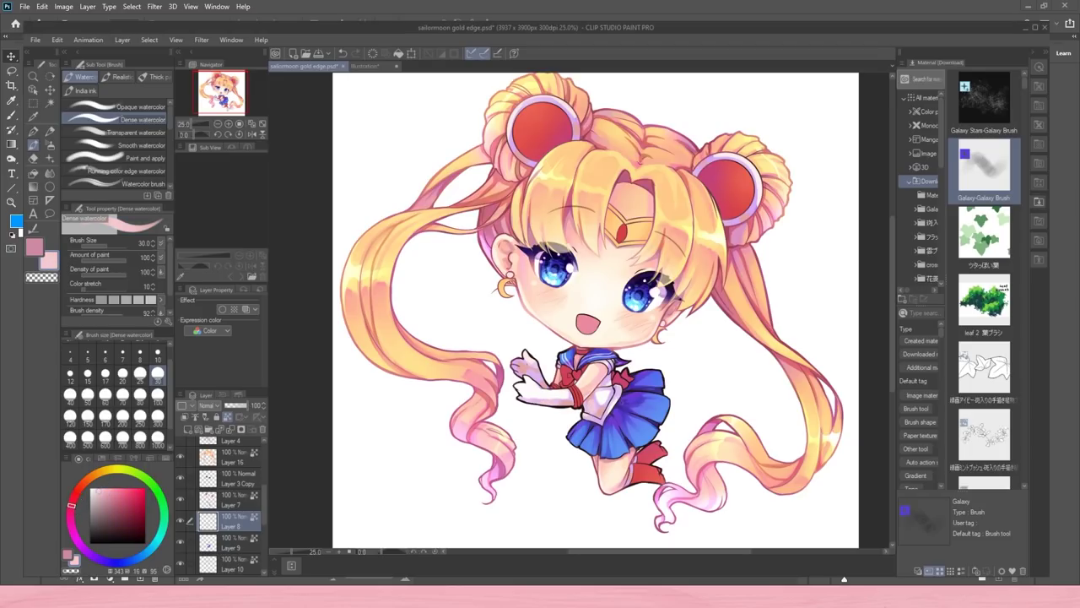
{"action": "left_click", "coordinate": [126, 132]}
{"action": "left_click_drag", "start_coordinate": [566, 402], "coordinate": [552, 401]}
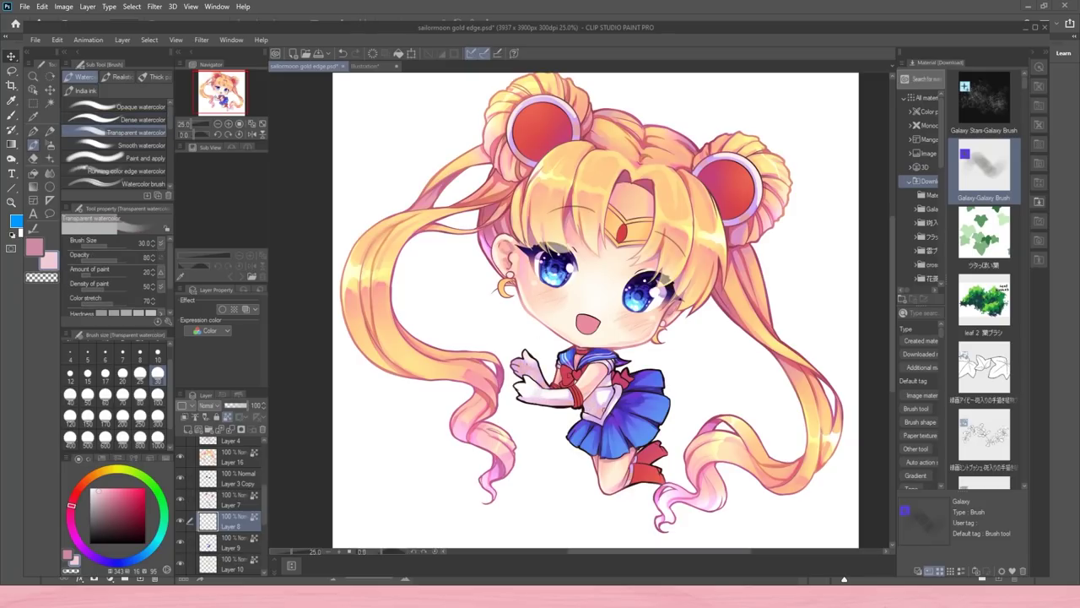
- Add fine muted-purple shadow details to the blouse near the bow with the Dense watercolor brush at size 10
{"action": "left_click", "coordinate": [92, 556]}
{"action": "left_click", "coordinate": [107, 503]}
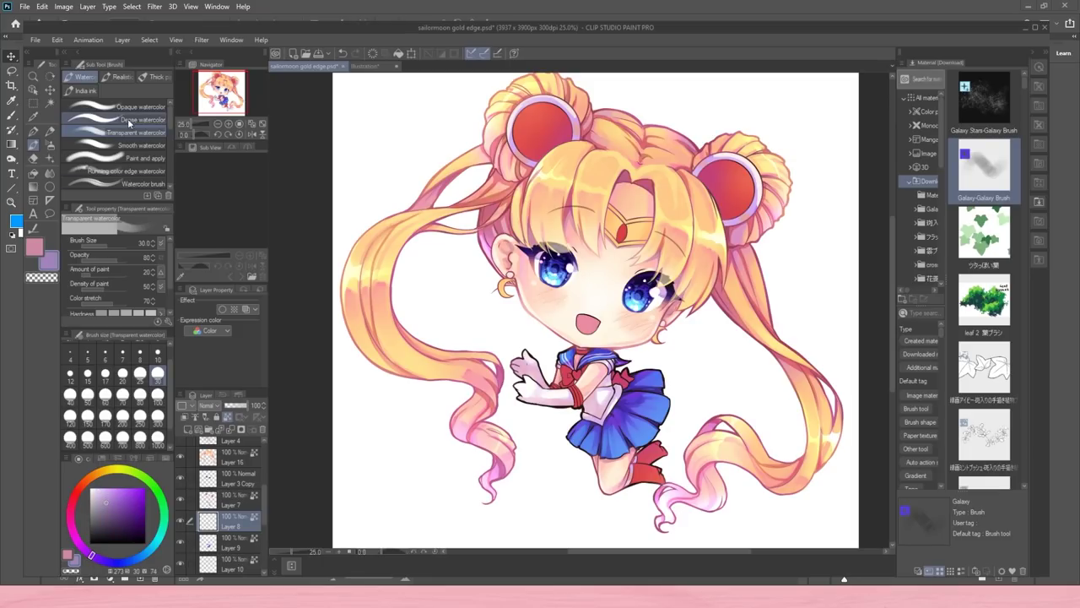
{"action": "left_click", "coordinate": [126, 120]}
{"action": "left_click", "coordinate": [158, 352]}
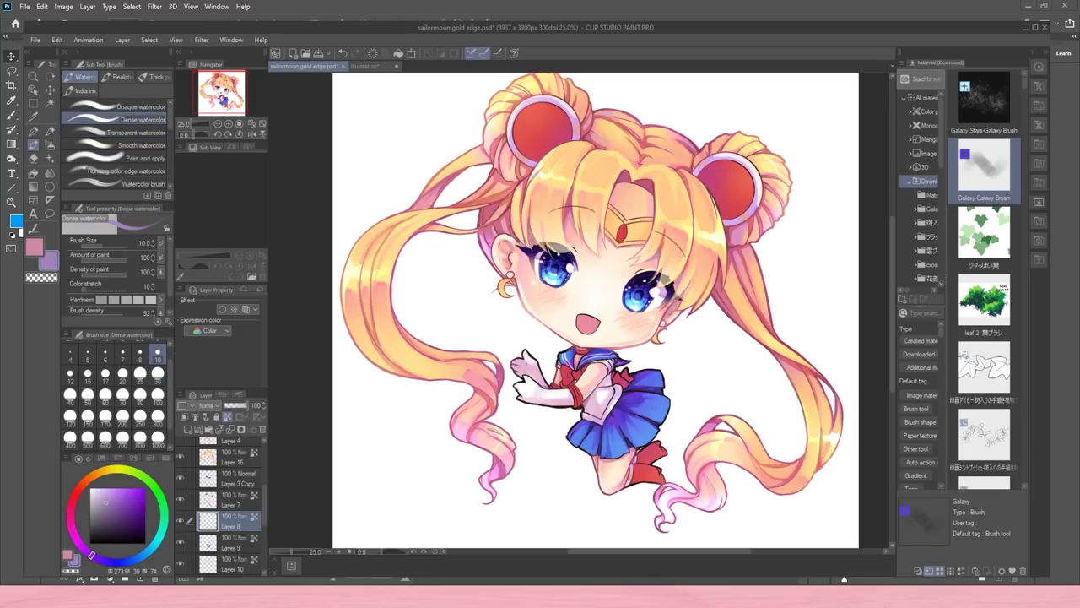
{"action": "left_click_drag", "start_coordinate": [610, 373], "coordinate": [598, 388]}
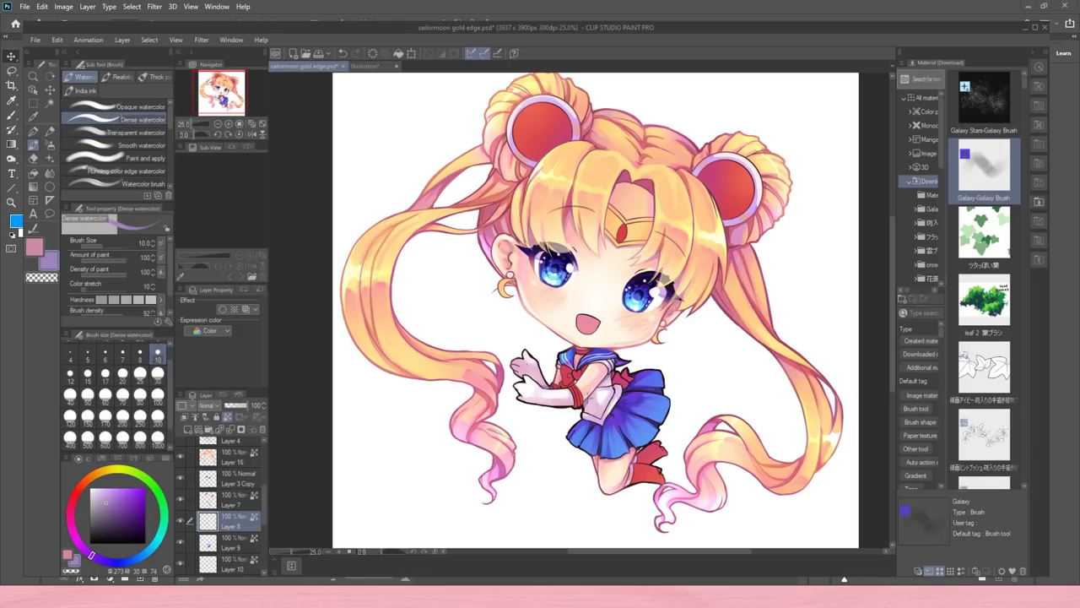
- Shade the blouse with bright violet using the Dense watercolor brush at size 30, and shift the color to pink
{"action": "left_click", "coordinate": [158, 376]}
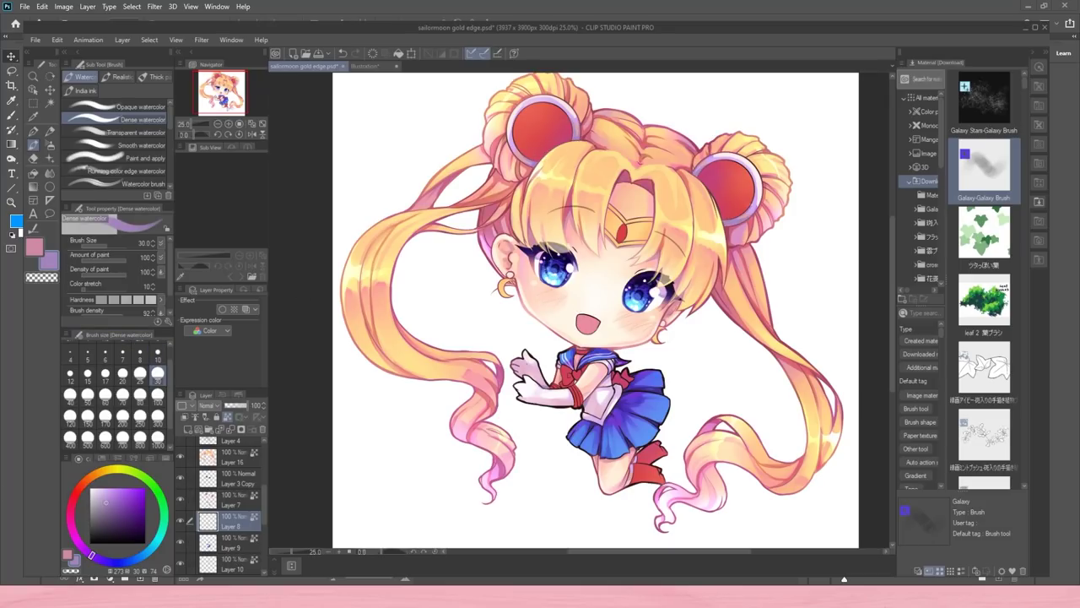
{"action": "left_click", "coordinate": [406, 206], "text": "alt"}
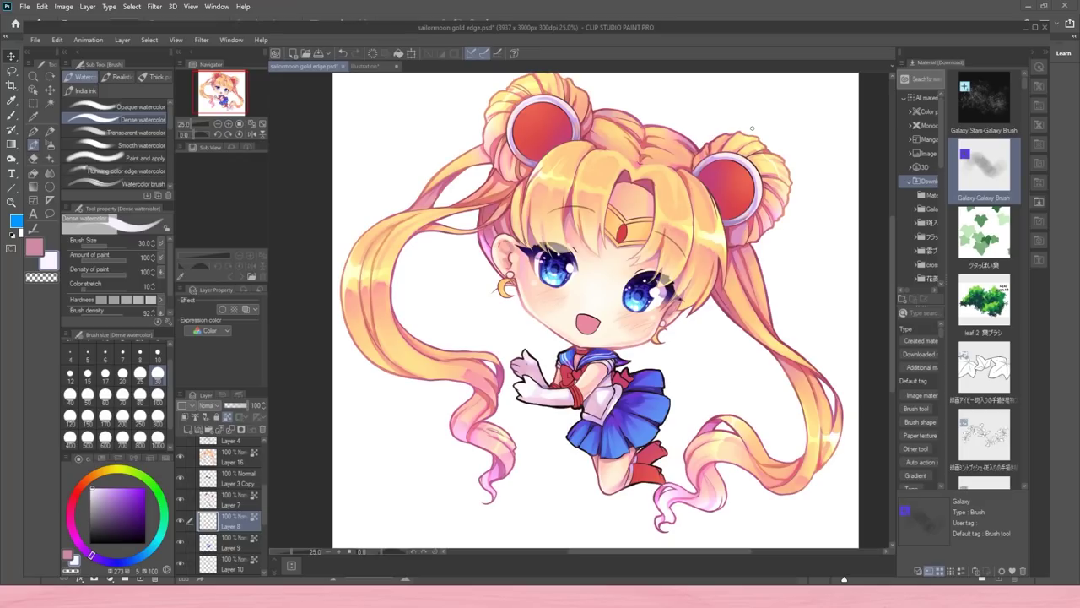
{"action": "left_click", "coordinate": [115, 488]}
{"action": "mouse_move", "coordinate": [604, 396]}
{"action": "left_mouse_down"}
{"action": "mouse_move", "coordinate": [612, 392]}
{"action": "mouse_move", "coordinate": [586, 414]}
{"action": "left_mouse_up"}
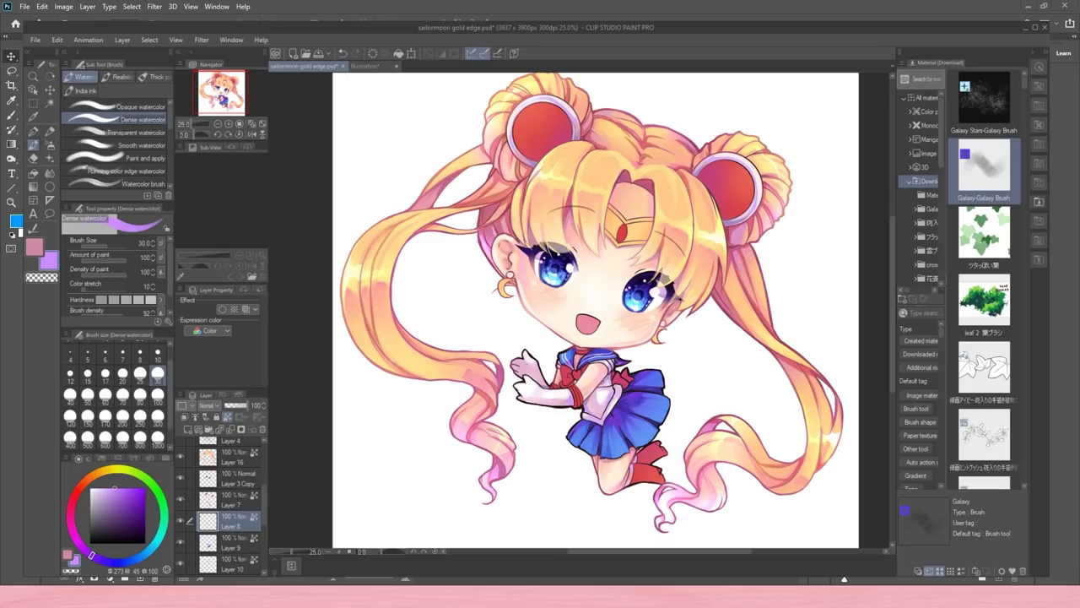
{"action": "left_click_drag", "start_coordinate": [78, 538], "coordinate": [73, 532]}
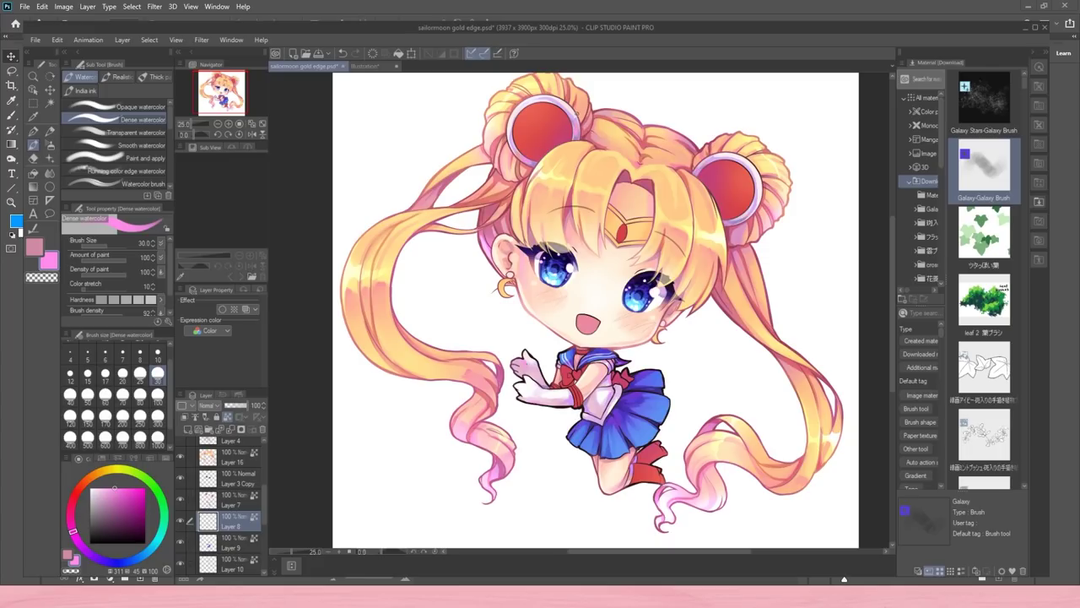
- Recolor the skirt and collar outlines on Layer 4 dark blue with the Soft airbrush at size 100
{"action": "scroll", "coordinate": [227, 507], "scroll_direction": "up", "scroll_amount": 5}
{"action": "left_click", "coordinate": [248, 541]}
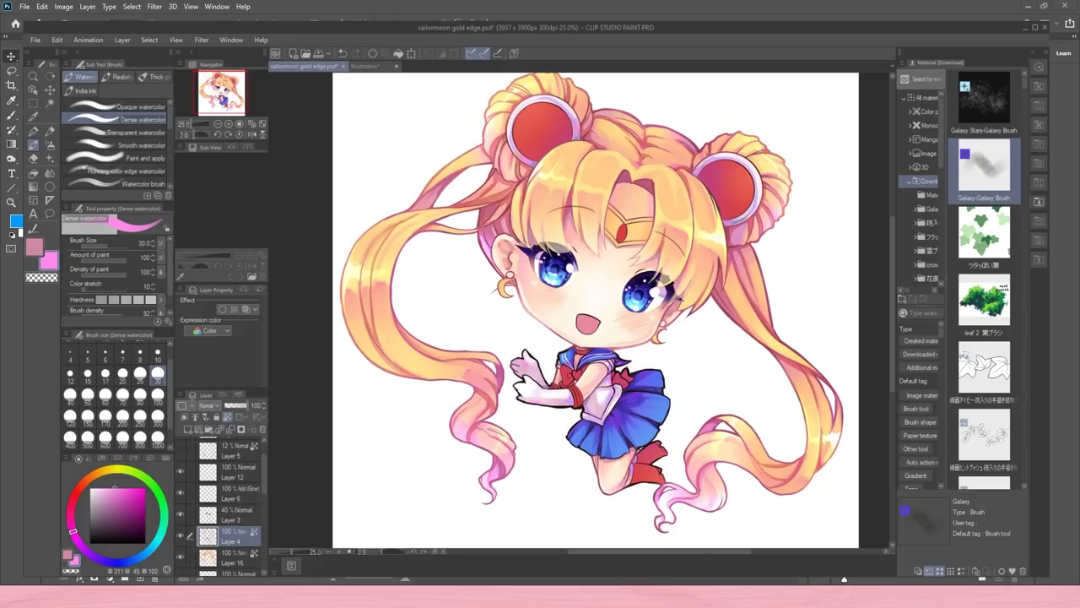
{"action": "left_click", "coordinate": [608, 420], "text": "alt"}
{"action": "left_click", "coordinate": [129, 512]}
{"action": "left_click", "coordinate": [51, 145]}
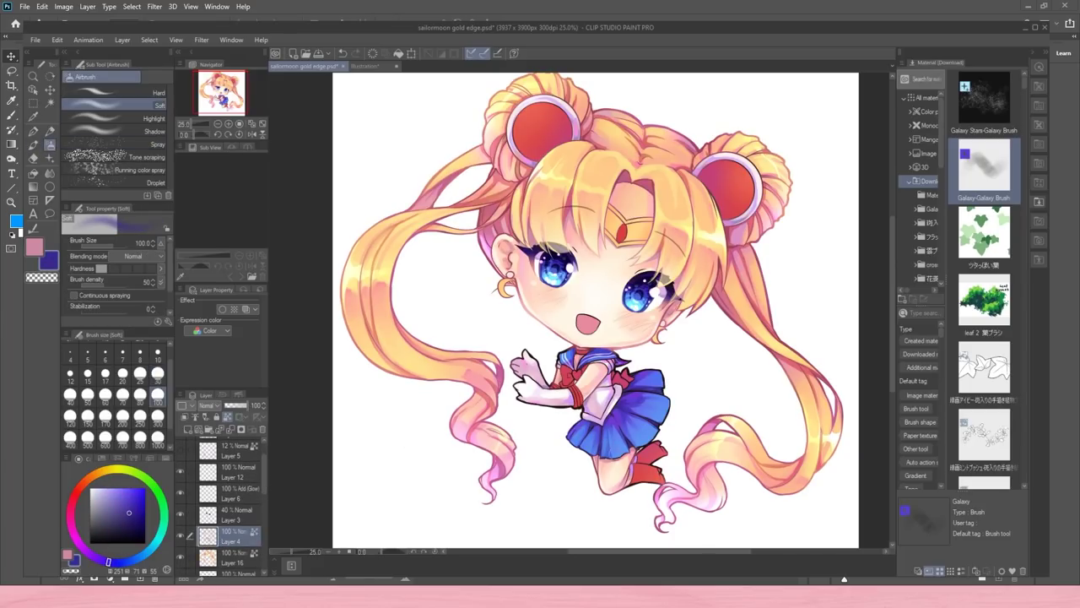
{"action": "left_click_drag", "start_coordinate": [614, 456], "coordinate": [665, 415]}
{"action": "mouse_move", "coordinate": [664, 390]}
{"action": "left_mouse_down"}
{"action": "mouse_move", "coordinate": [654, 369]}
{"action": "mouse_move", "coordinate": [634, 374]}
{"action": "left_mouse_up"}
{"action": "left_click_drag", "start_coordinate": [617, 399], "coordinate": [628, 422]}
{"action": "left_click_drag", "start_coordinate": [606, 348], "coordinate": [628, 362]}
{"action": "mouse_move", "coordinate": [559, 353]}
{"action": "left_mouse_down"}
{"action": "mouse_move", "coordinate": [571, 347]}
{"action": "mouse_move", "coordinate": [517, 391]}
{"action": "left_mouse_up"}
- Recolor the outlines of the gloves, blouse and hair ornament rims muted purple with the Soft airbrush at size 100
{"action": "left_click", "coordinate": [560, 403], "text": "alt"}
{"action": "left_click", "coordinate": [96, 558]}
{"action": "left_click", "coordinate": [111, 505]}
{"action": "mouse_move", "coordinate": [517, 392]}
{"action": "left_mouse_down"}
{"action": "mouse_move", "coordinate": [552, 360]}
{"action": "mouse_move", "coordinate": [535, 394]}
{"action": "mouse_move", "coordinate": [586, 414]}
{"action": "mouse_move", "coordinate": [613, 389]}
{"action": "left_mouse_up"}
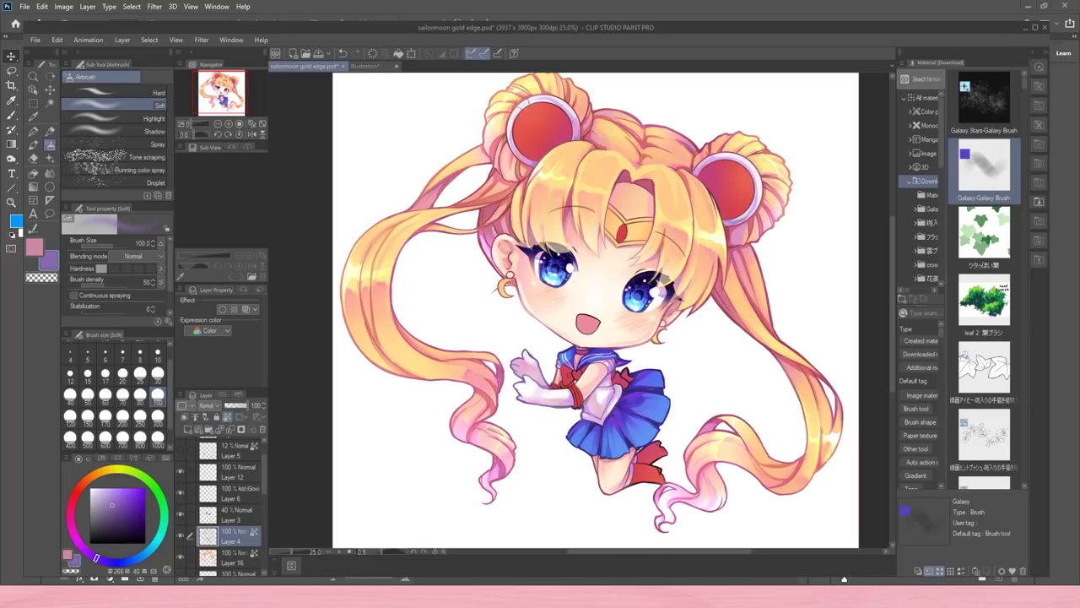
{"action": "left_click_drag", "start_coordinate": [525, 104], "coordinate": [568, 110]}
{"action": "left_click_drag", "start_coordinate": [517, 122], "coordinate": [515, 150]}
- Tint the boot and leg outlines with sampled red and pink using the Soft airbrush at size 100
{"action": "scroll", "coordinate": [582, 423], "scroll_direction": "down", "scroll_amount": 5}
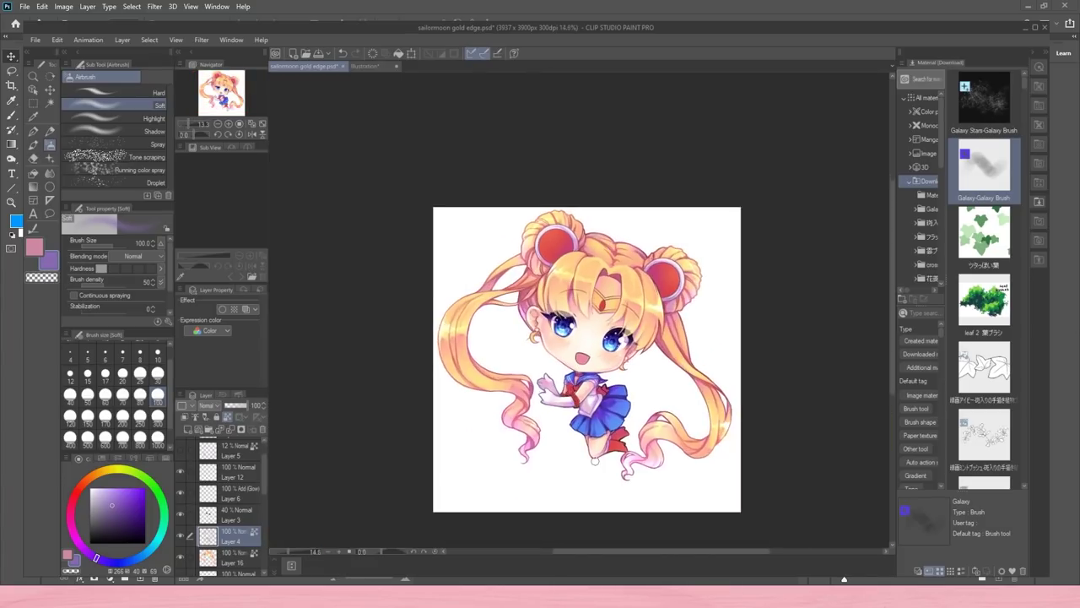
{"action": "scroll", "coordinate": [595, 461], "scroll_direction": "up", "scroll_amount": 2}
{"action": "left_click", "coordinate": [622, 445], "text": "alt"}
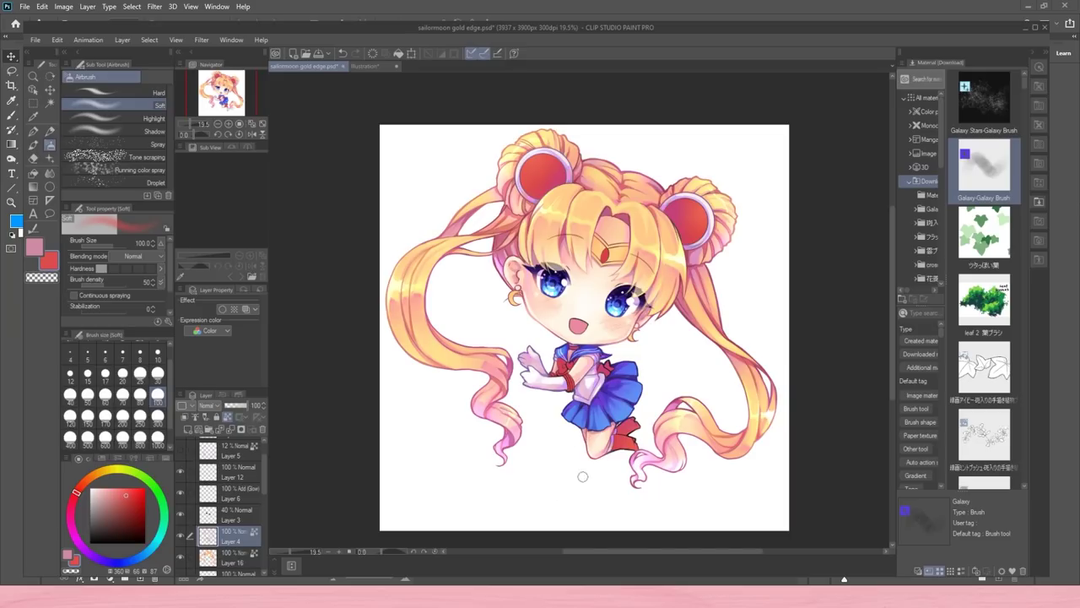
{"action": "left_click", "coordinate": [591, 445], "text": "alt"}
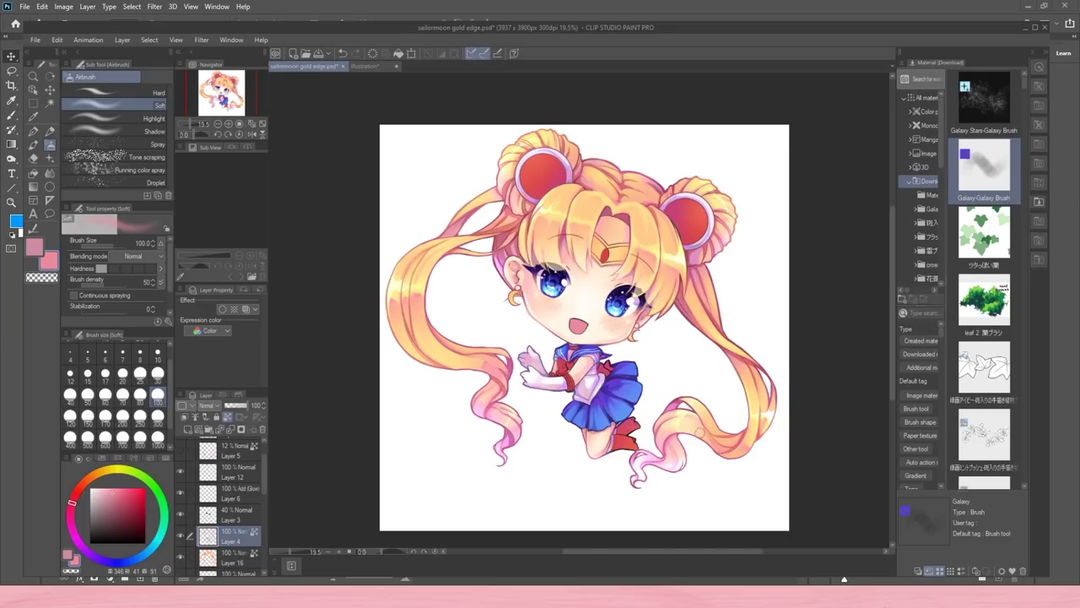
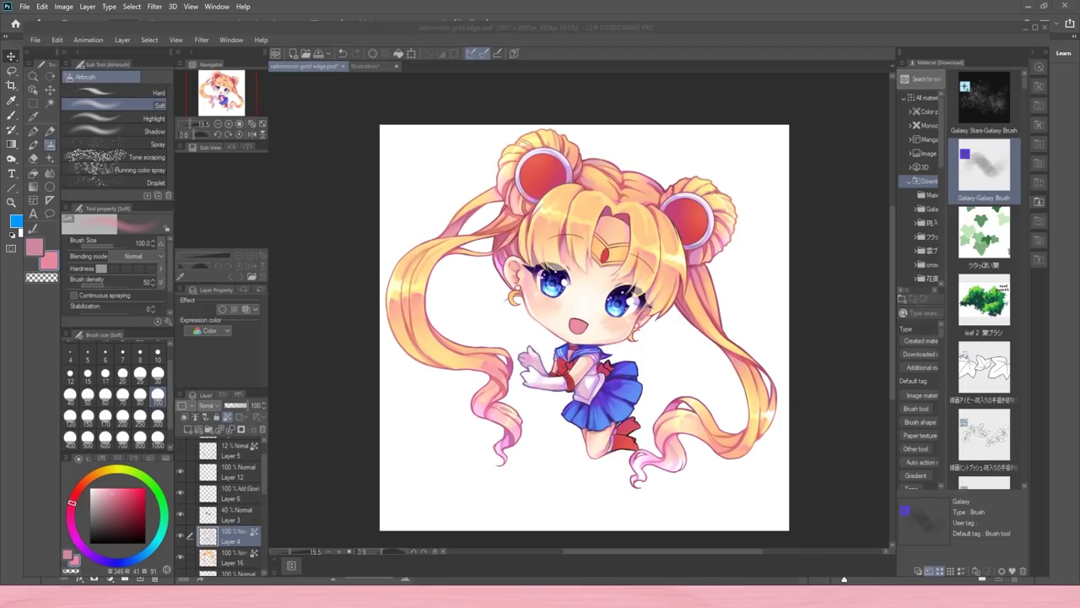
- Shade the red hair ornaments and boots on Layer 7 with purple using the Dense watercolor brush at size 30
{"action": "mouse_move", "coordinate": [264, 474]}
{"action": "left_mouse_down"}
{"action": "mouse_move", "coordinate": [265, 518]}
{"action": "mouse_move", "coordinate": [265, 506]}
{"action": "left_mouse_up"}
{"action": "left_click", "coordinate": [240, 487]}
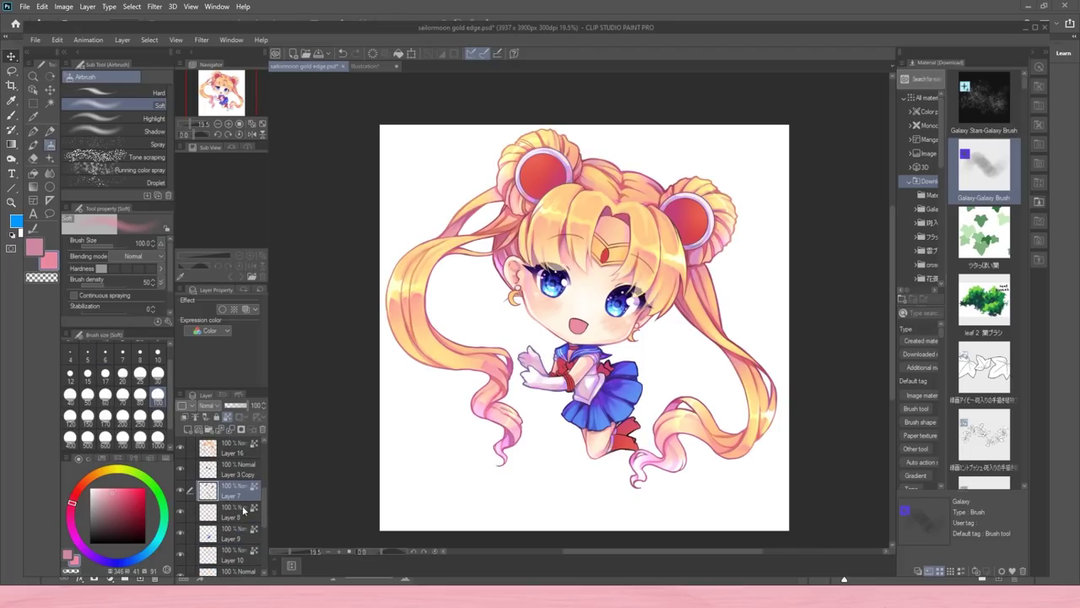
{"action": "left_click", "coordinate": [77, 541]}
{"action": "left_click", "coordinate": [120, 512]}
{"action": "left_click", "coordinate": [33, 145]}
{"action": "mouse_move", "coordinate": [525, 162]}
{"action": "left_mouse_down"}
{"action": "mouse_move", "coordinate": [548, 183]}
{"action": "mouse_move", "coordinate": [556, 159]}
{"action": "left_mouse_up"}
{"action": "mouse_move", "coordinate": [668, 209]}
{"action": "left_mouse_down"}
{"action": "mouse_move", "coordinate": [683, 198]}
{"action": "mouse_move", "coordinate": [703, 233]}
{"action": "left_mouse_up"}
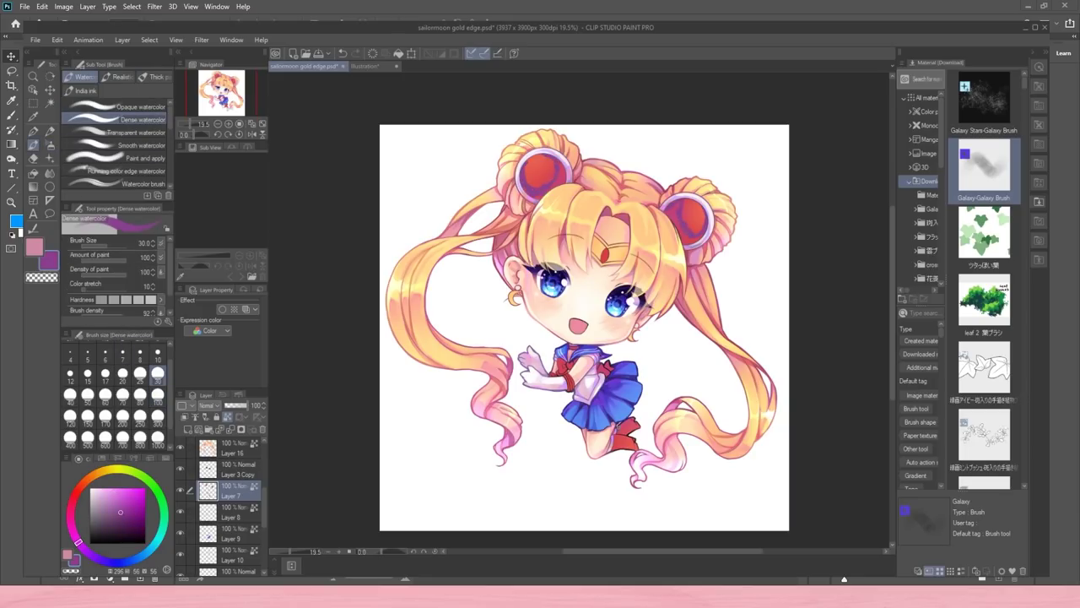
{"action": "left_click_drag", "start_coordinate": [619, 424], "coordinate": [625, 436]}
- Deepen the boot and ornament shadows in Dense watercolor with crimson at size 100 and dark red at size 30
{"action": "left_click_drag", "start_coordinate": [78, 541], "coordinate": [70, 512]}
{"action": "left_click", "coordinate": [157, 395]}
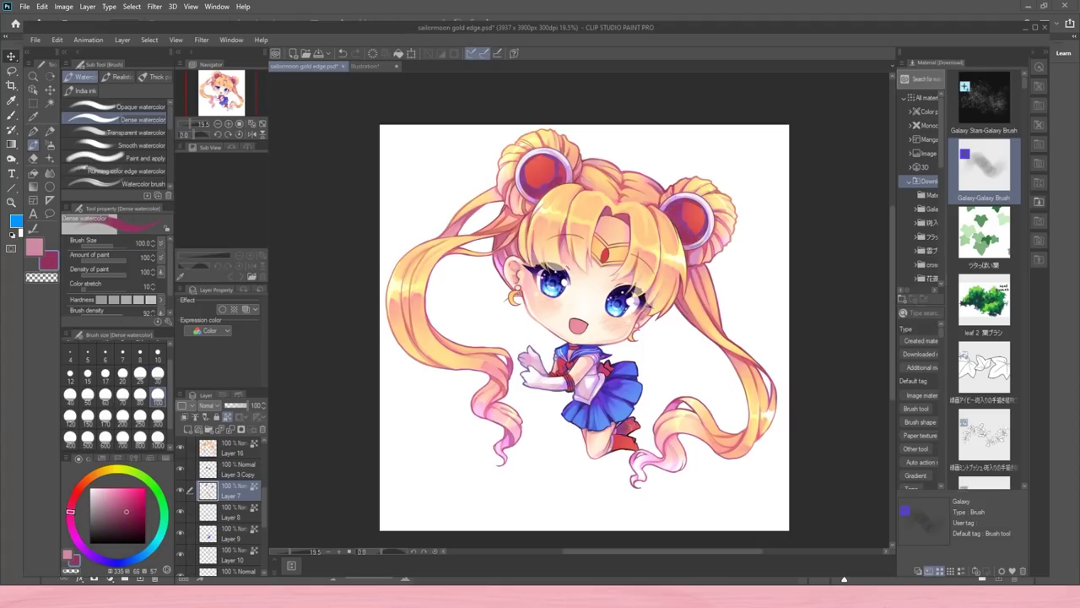
{"action": "left_click", "coordinate": [568, 352], "text": "alt"}
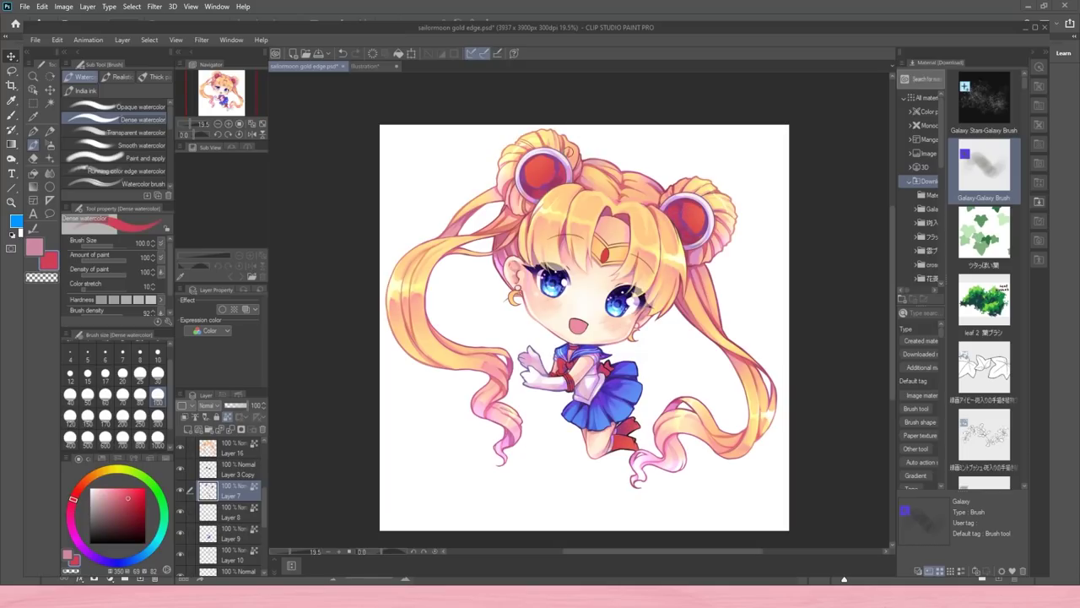
{"action": "left_click", "coordinate": [141, 515]}
{"action": "left_click", "coordinate": [158, 376]}
{"action": "left_click_drag", "start_coordinate": [521, 169], "coordinate": [540, 200]}
{"action": "left_click_drag", "start_coordinate": [561, 160], "coordinate": [564, 186]}
{"action": "left_click_drag", "start_coordinate": [682, 201], "coordinate": [665, 220]}
{"action": "left_click_drag", "start_coordinate": [680, 235], "coordinate": [691, 243]}
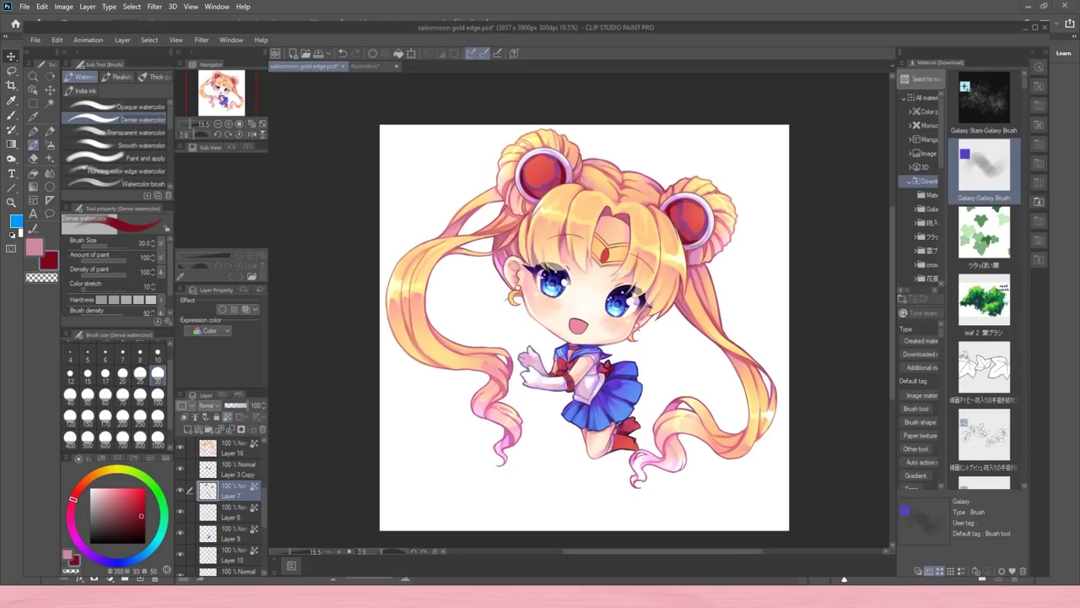
- Blend the shading inside the red hair ornaments with the Smooth watercolor brush at size 80
{"action": "left_click", "coordinate": [228, 124]}
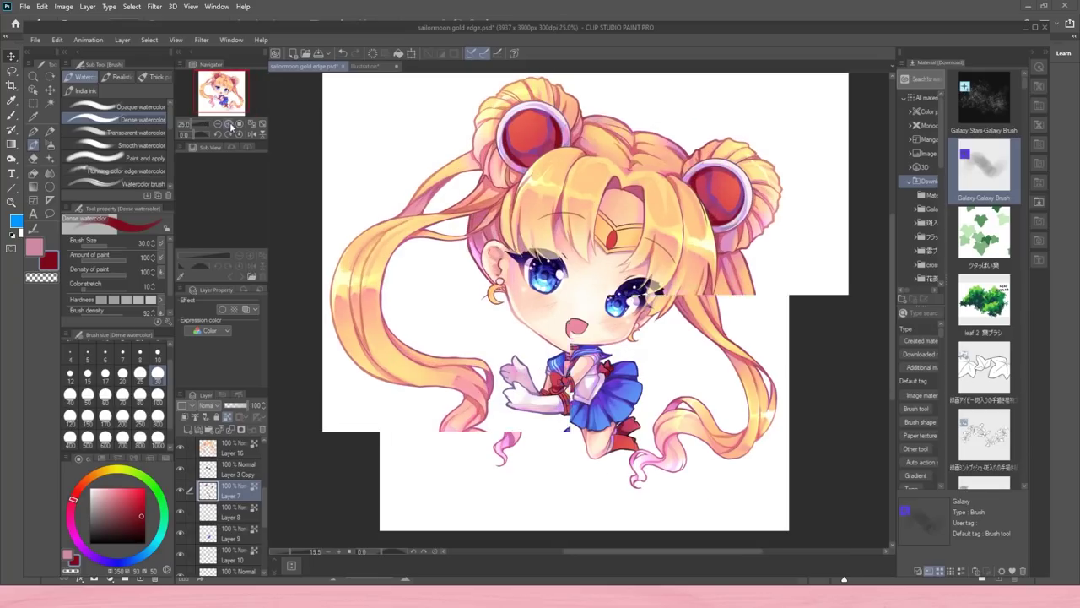
{"action": "left_click", "coordinate": [141, 145]}
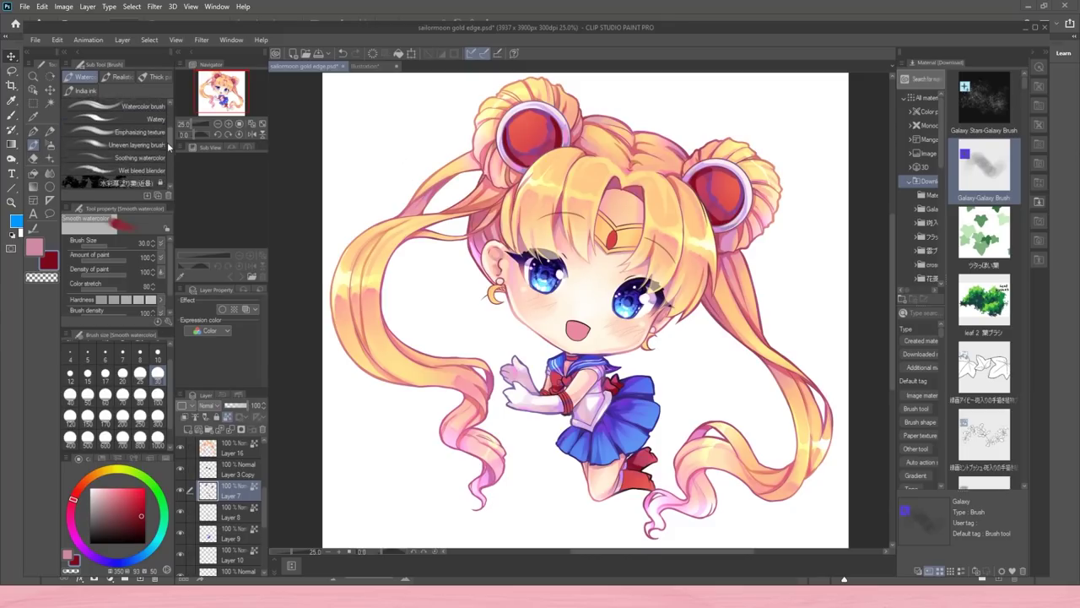
{"action": "key", "text": "bracketright"}
{"action": "key", "text": "bracketright"}
{"action": "key", "text": "bracketright"}
{"action": "key", "text": "bracketright"}
{"action": "key", "text": "bracketright"}
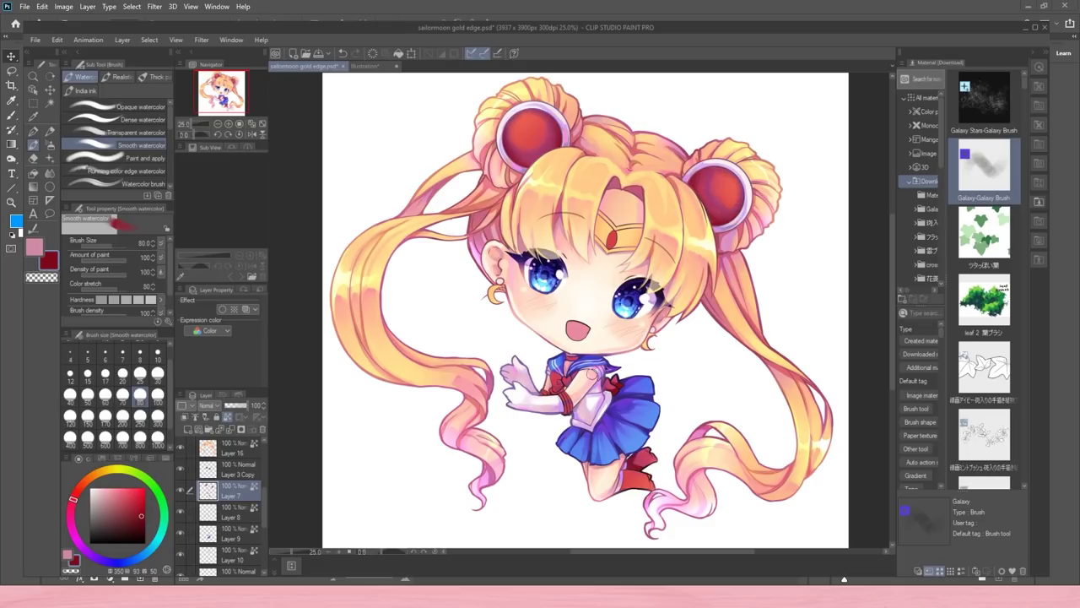
- Add a new layer clipped to Layer 7 and set its blending mode to Add (Glow)
{"action": "left_click", "coordinate": [188, 430]}
{"action": "left_click", "coordinate": [184, 417]}
{"action": "left_click", "coordinate": [209, 406]}
{"action": "left_click", "coordinate": [232, 203]}
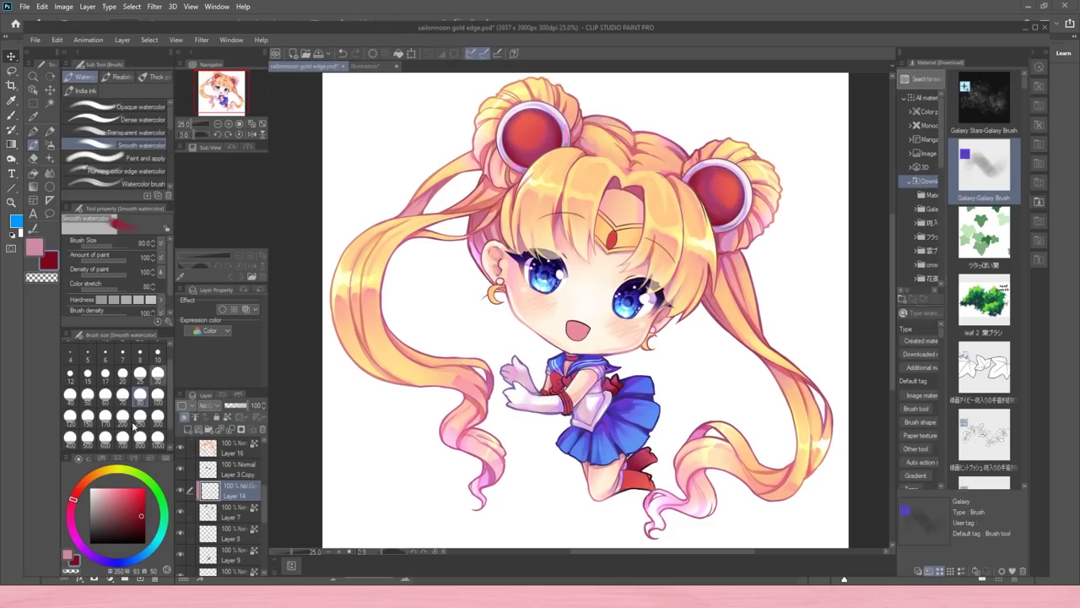
- Add an orange-red glow to the hair ornaments and boots with the Soft airbrush at size 300
{"action": "left_click", "coordinate": [82, 484]}
{"action": "left_click", "coordinate": [142, 501]}
{"action": "left_click", "coordinate": [50, 145]}
{"action": "left_click", "coordinate": [157, 417]}
{"action": "left_click_drag", "start_coordinate": [530, 134], "coordinate": [527, 126]}
{"action": "left_click", "coordinate": [731, 188]}
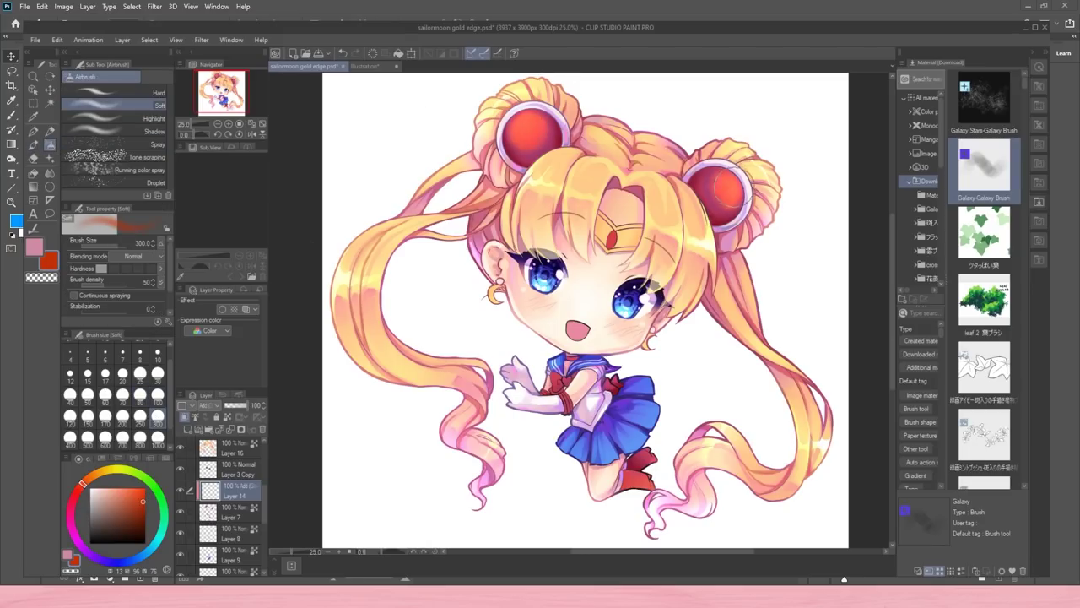
{"action": "left_click", "coordinate": [644, 488]}
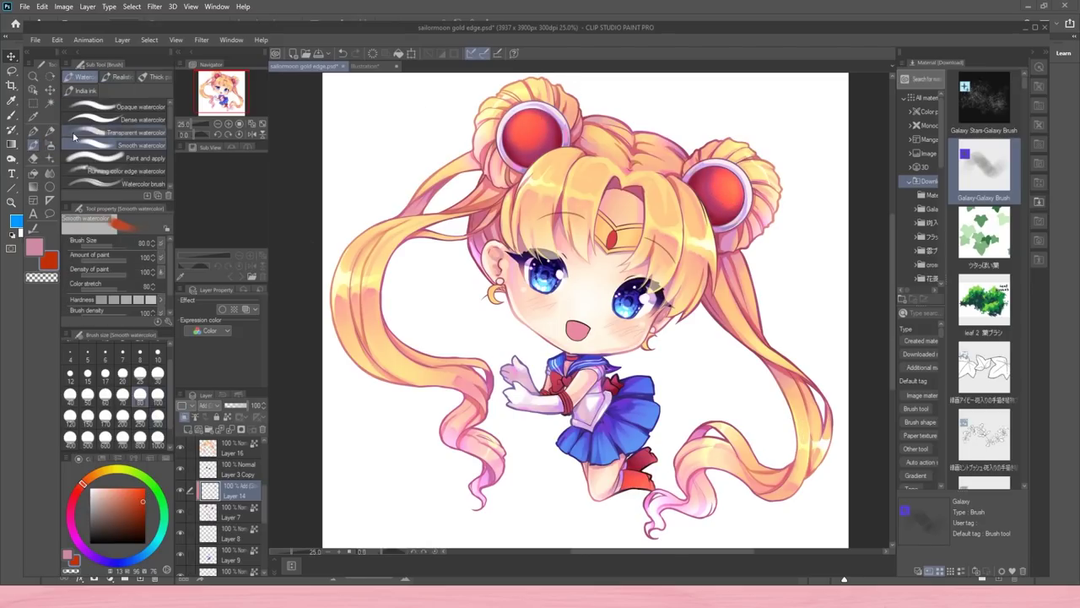
{"action": "key", "text": "b"}
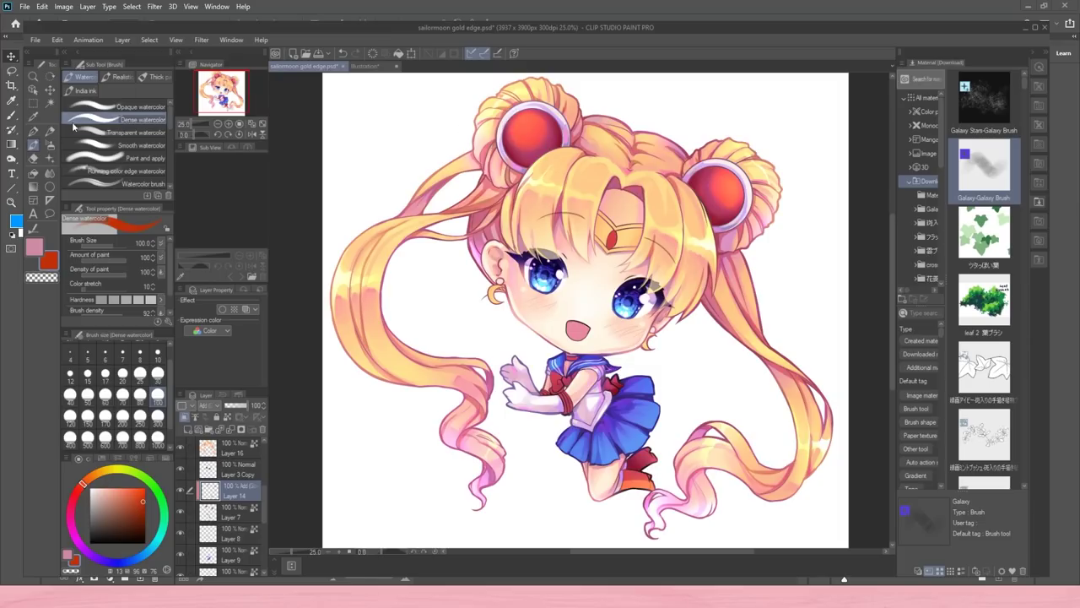
- Brighten the centers of both red hair ornaments with orange highlights using the Soft airbrush at size 100, then return to size 30
{"action": "key", "text": "b"}
{"action": "key", "text": "ctrl+z"}
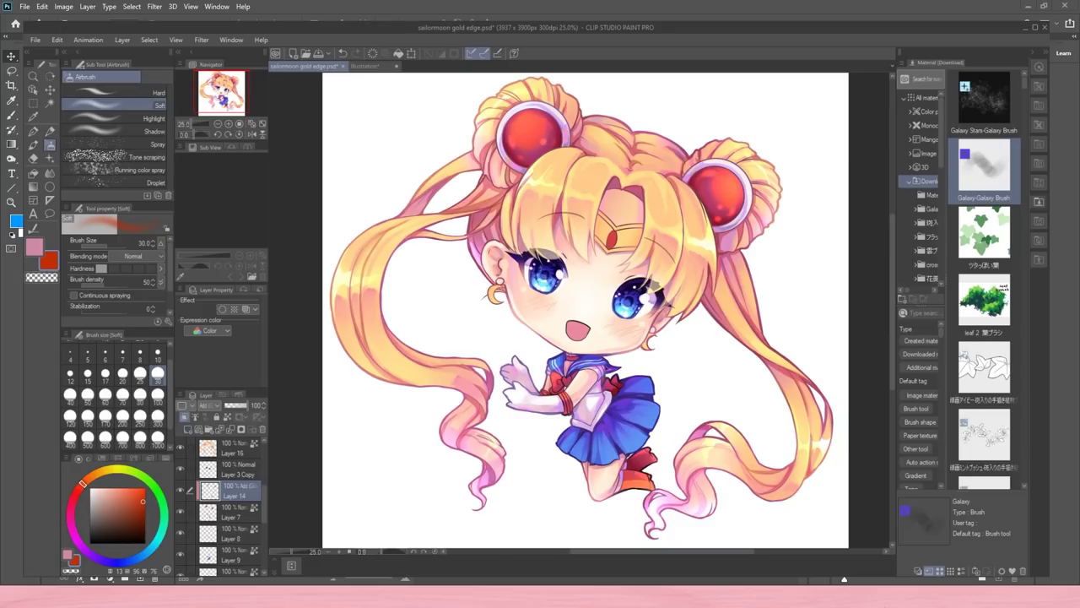
{"action": "left_click", "coordinate": [96, 473]}
{"action": "left_click", "coordinate": [128, 491]}
{"action": "left_click", "coordinate": [157, 398]}
{"action": "left_click_drag", "start_coordinate": [521, 125], "coordinate": [528, 119]}
{"action": "left_click_drag", "start_coordinate": [730, 187], "coordinate": [728, 182]}
{"action": "left_click", "coordinate": [157, 372]}
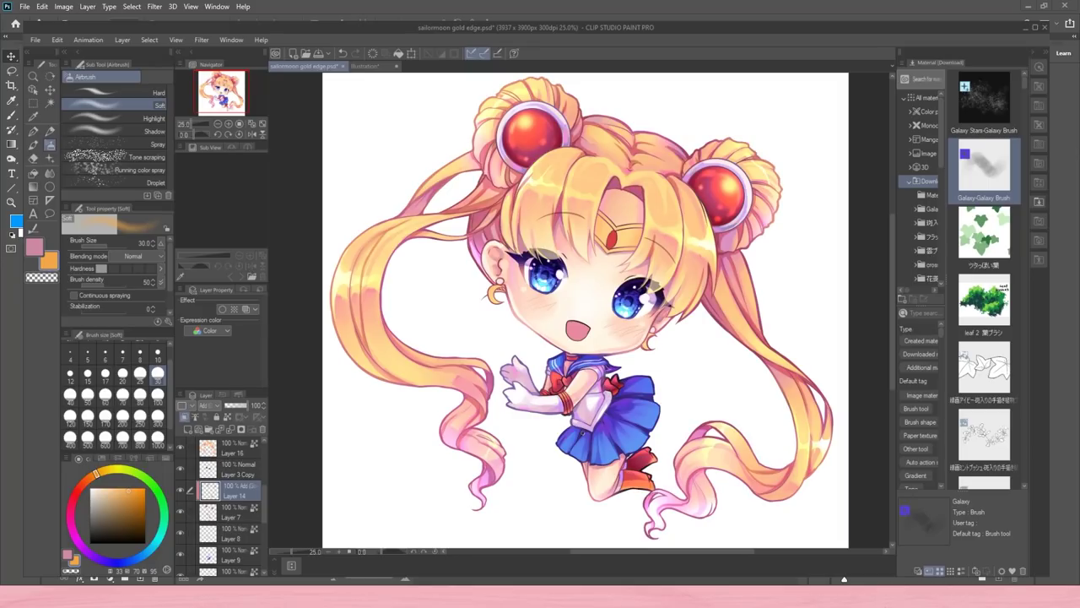
- Try pink reflections on the hair ornaments with Dense watercolor at size 100 on a new Add (Glow) layer at 16% opacity
{"action": "left_click", "coordinate": [188, 429]}
{"action": "left_click", "coordinate": [209, 406]}
{"action": "left_click", "coordinate": [224, 219]}
{"action": "left_click", "coordinate": [72, 504]}
{"action": "left_click", "coordinate": [122, 498]}
{"action": "left_click", "coordinate": [33, 146]}
{"action": "left_click", "coordinate": [136, 120]}
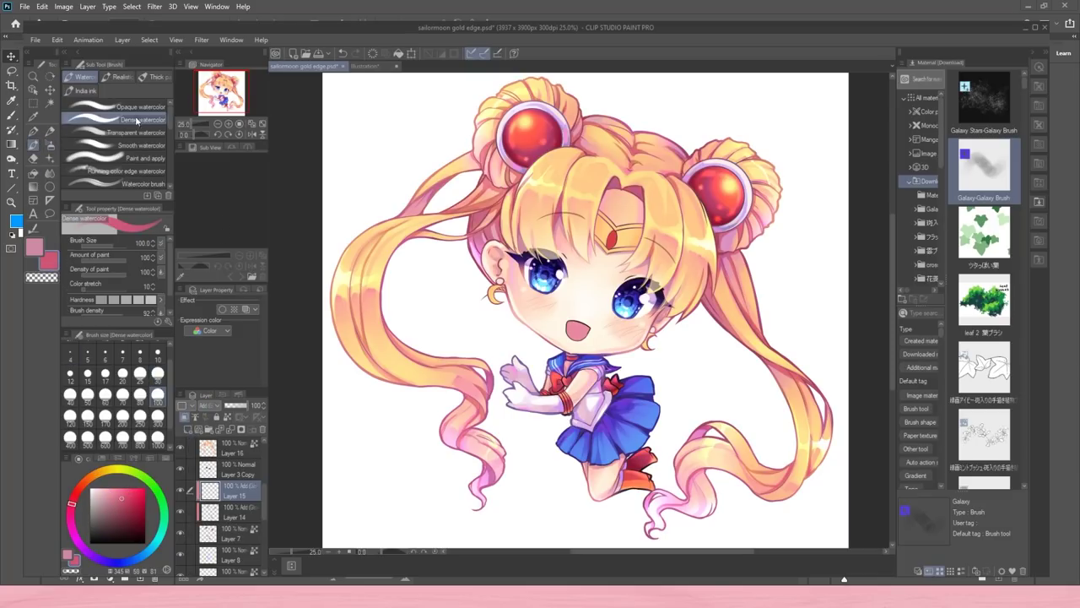
{"action": "left_click_drag", "start_coordinate": [551, 135], "coordinate": [542, 148]}
{"action": "left_click_drag", "start_coordinate": [737, 196], "coordinate": [728, 215]}
{"action": "left_click_drag", "start_coordinate": [521, 124], "coordinate": [500, 135]}
{"action": "left_click_drag", "start_coordinate": [697, 172], "coordinate": [702, 168]}
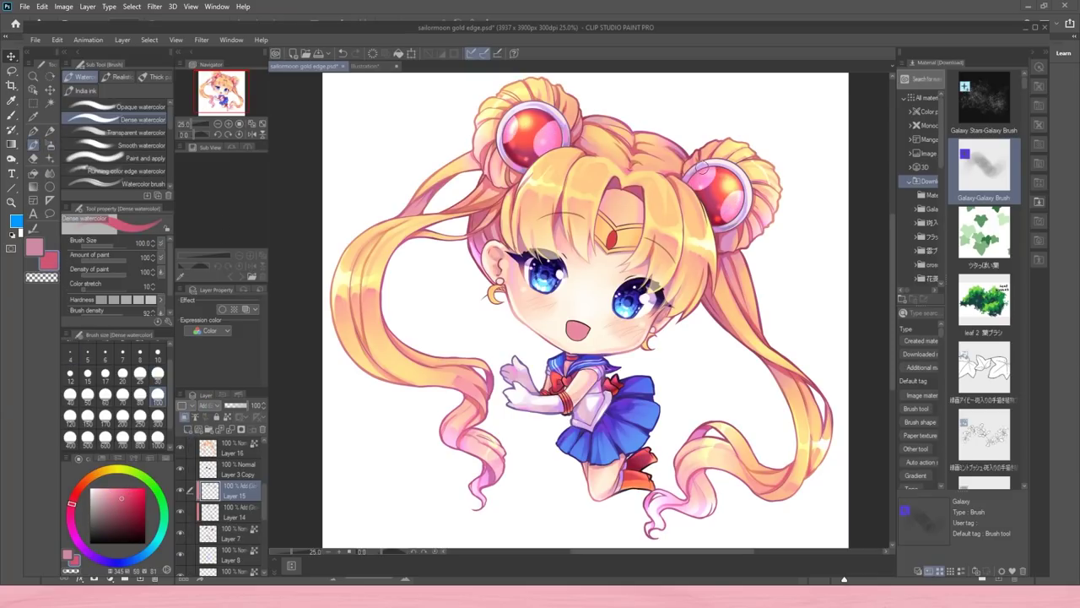
{"action": "left_click", "coordinate": [228, 406]}
- Try purple reflections on the hair ornaments on another new Add (Glow) layer at 23% opacity
{"action": "left_click", "coordinate": [187, 430]}
{"action": "left_click", "coordinate": [212, 406]}
{"action": "left_click", "coordinate": [226, 218]}
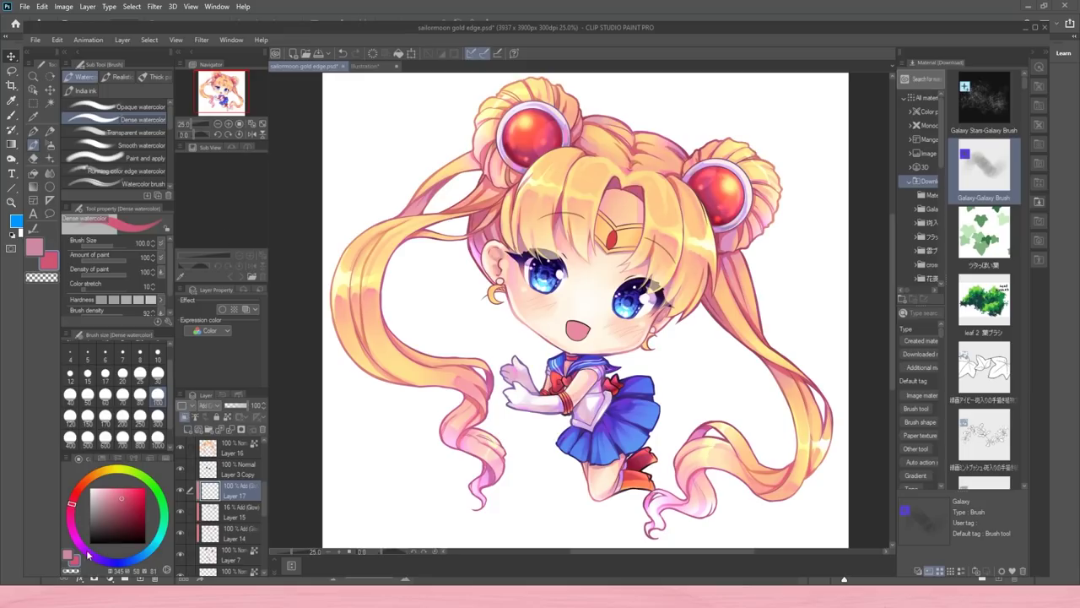
{"action": "left_click", "coordinate": [88, 554]}
{"action": "left_click", "coordinate": [137, 502]}
{"action": "left_click_drag", "start_coordinate": [536, 157], "coordinate": [516, 150]}
{"action": "left_click_drag", "start_coordinate": [729, 203], "coordinate": [711, 216]}
{"action": "key", "text": "ctrl+z"}
{"action": "key", "text": "ctrl+z"}
{"action": "left_click_drag", "start_coordinate": [552, 128], "coordinate": [547, 119]}
{"action": "key", "text": "ctrl+z"}
{"action": "left_click_drag", "start_coordinate": [733, 192], "coordinate": [739, 175]}
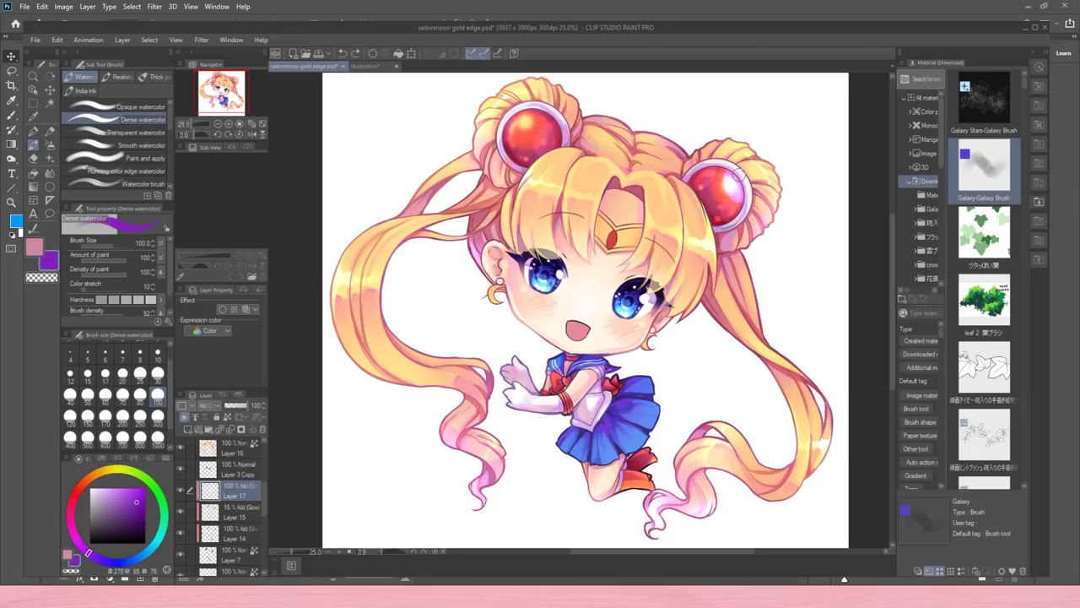
{"action": "left_click", "coordinate": [230, 405]}
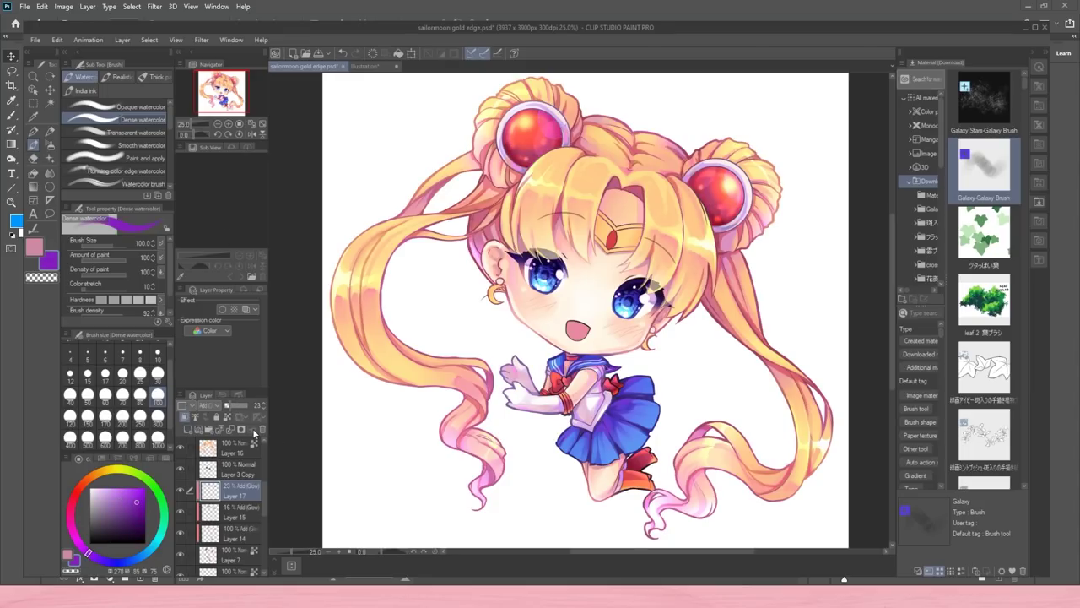
- Delete the pink and purple Add (Glow) layers and merge Layer 14 down into Layer 7
{"action": "left_click", "coordinate": [262, 429]}
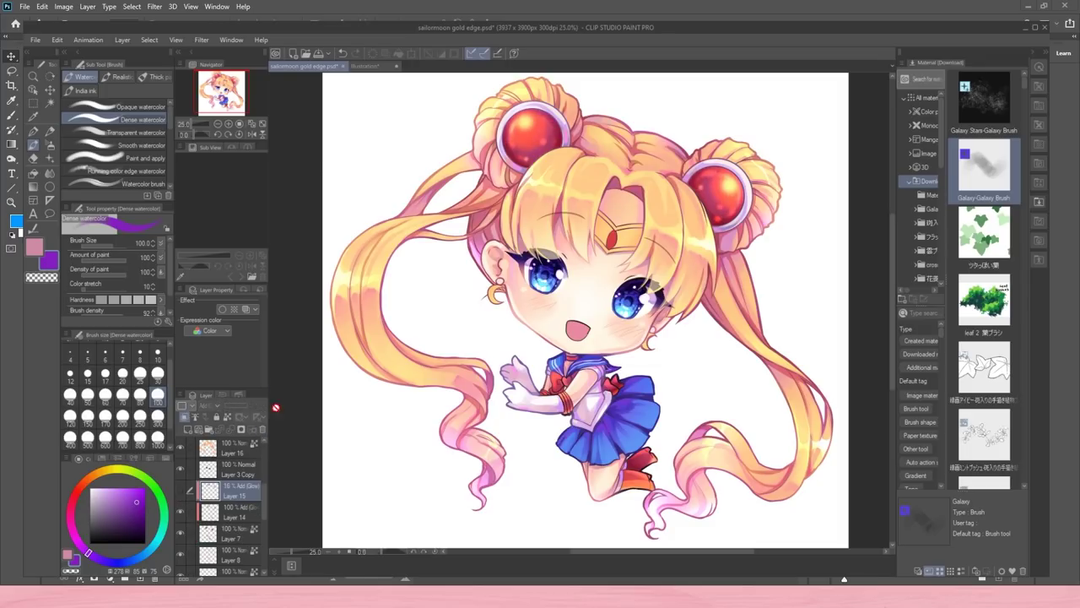
{"action": "left_click", "coordinate": [262, 429]}
{"action": "left_click", "coordinate": [231, 429]}
- Shade the red tiara jewel on Layer 7 with Dense watercolor at size 30
{"action": "left_click", "coordinate": [218, 124]}
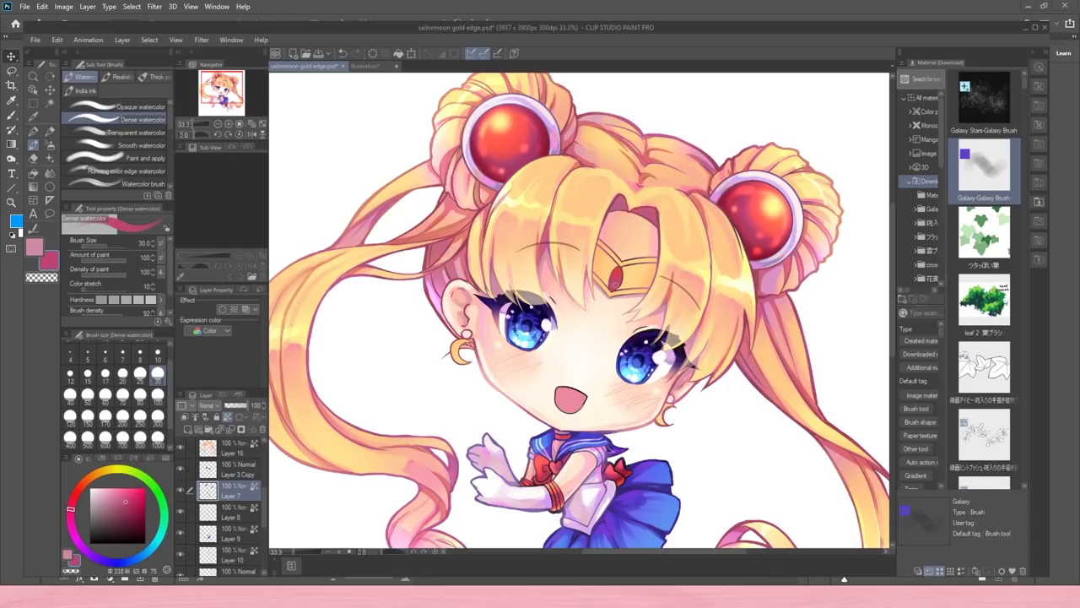
{"action": "left_click", "coordinate": [614, 284], "text": "alt"}
{"action": "left_click", "coordinate": [619, 269], "text": "alt"}
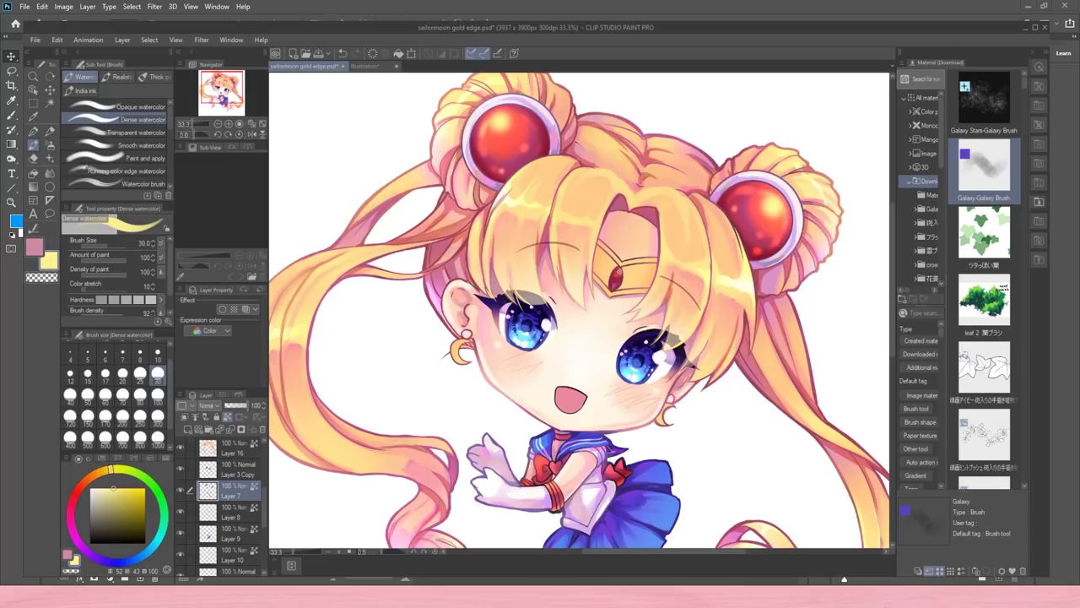
- Shade the ear studs on Layer 8 in muted purple and highlight them in pale pink with Dense watercolor at size 30
{"action": "left_click", "coordinate": [180, 513]}
{"action": "left_click", "coordinate": [181, 513]}
{"action": "left_click", "coordinate": [230, 512]}
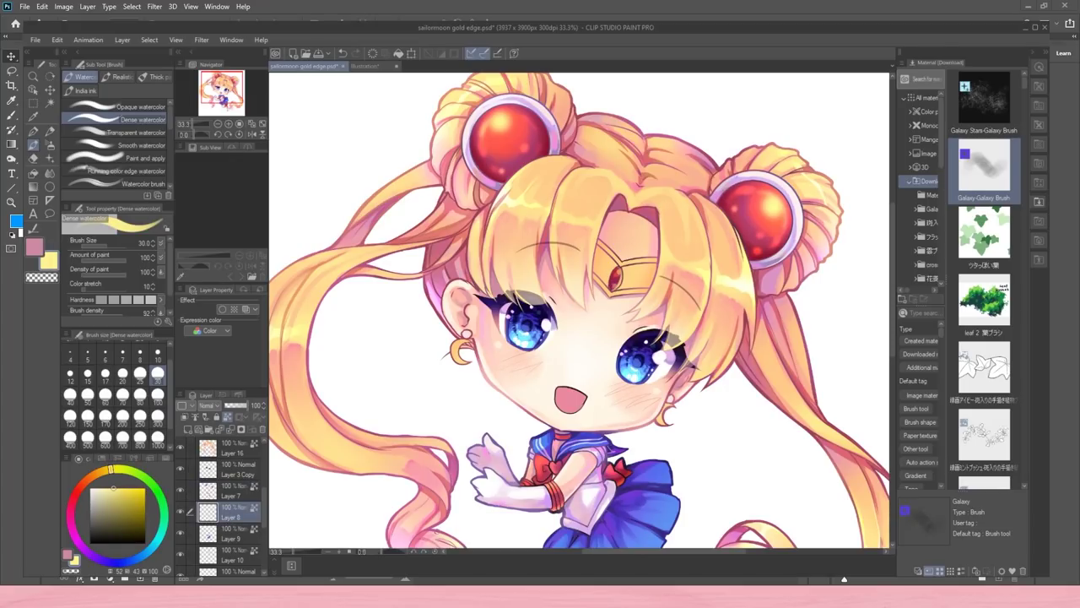
{"action": "left_click", "coordinate": [83, 548]}
{"action": "left_click", "coordinate": [575, 518], "text": "alt"}
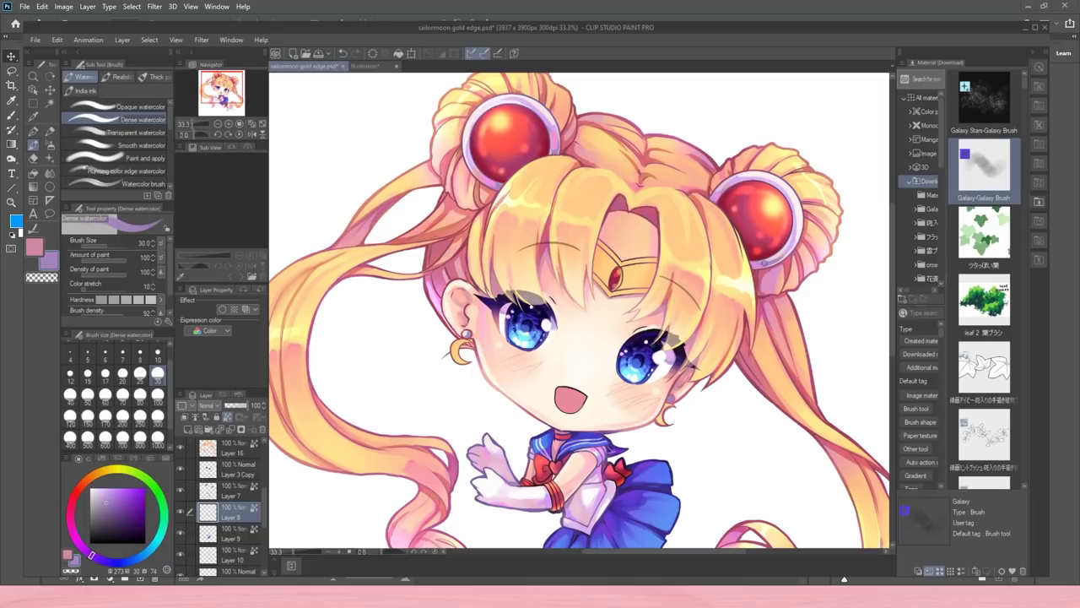
{"action": "left_click", "coordinate": [75, 537]}
{"action": "left_click", "coordinate": [468, 333], "text": "alt"}
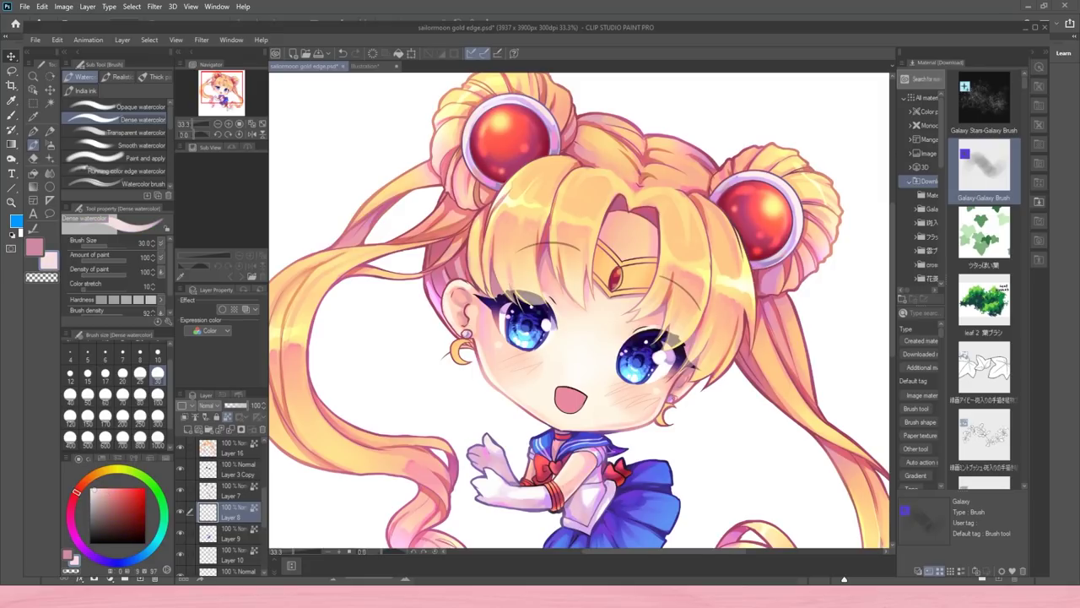
- Shade the gold tiara and crescent earrings on Layer 10 with salmon and light yellow tones in Dense watercolor at size 30
{"action": "scroll", "coordinate": [233, 483], "scroll_direction": "down", "scroll_amount": 2}
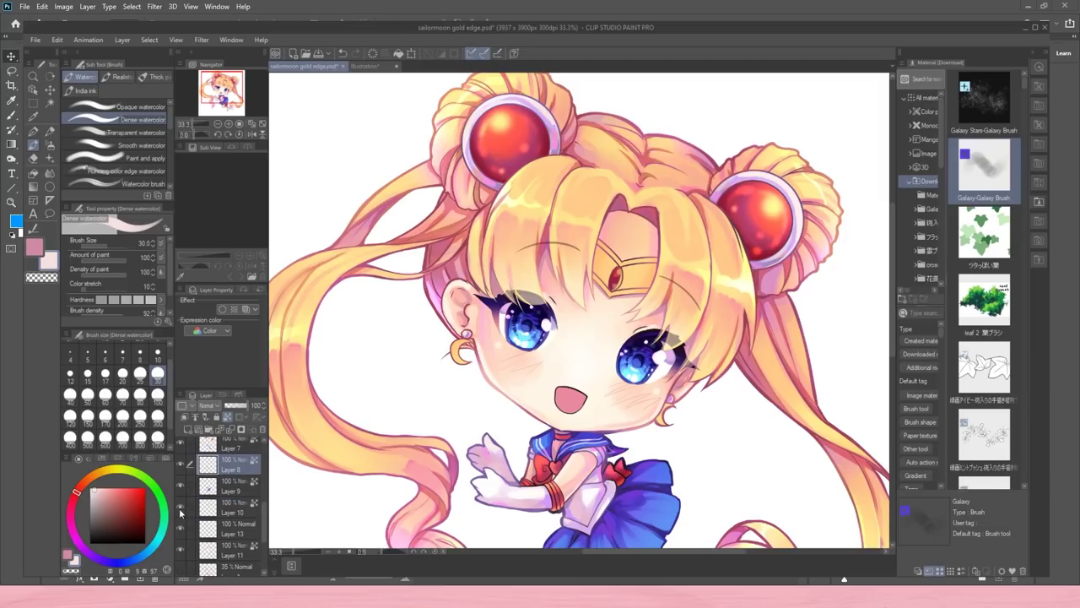
{"action": "left_click", "coordinate": [180, 508]}
{"action": "left_click", "coordinate": [181, 508]}
{"action": "left_click", "coordinate": [232, 507]}
{"action": "left_click", "coordinate": [459, 244], "text": "alt"}
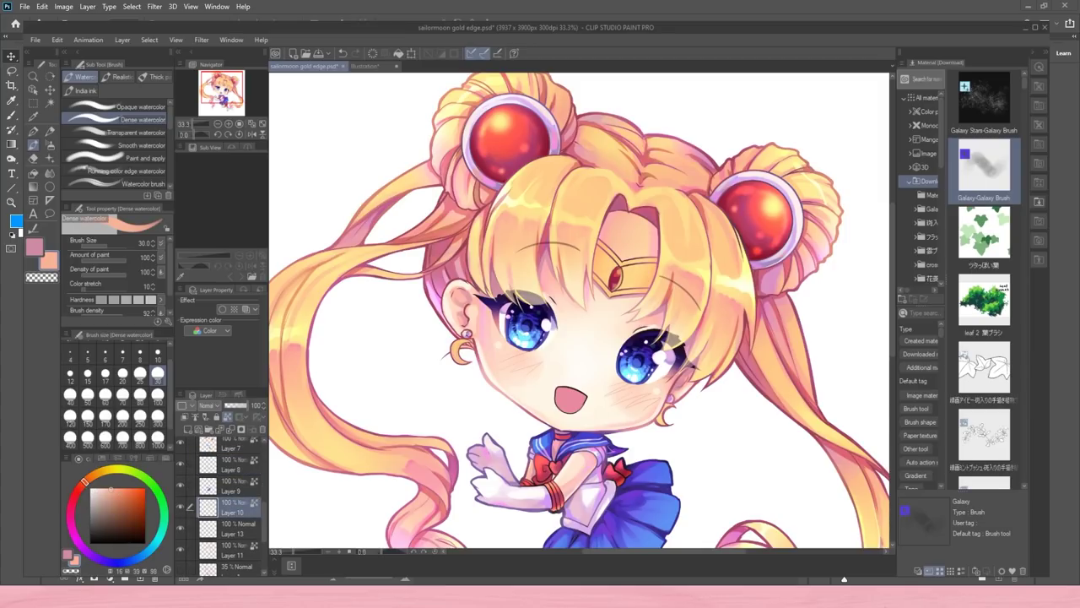
{"action": "left_click", "coordinate": [707, 268], "text": "alt"}
{"action": "left_click_drag", "start_coordinate": [460, 342], "coordinate": [457, 368]}
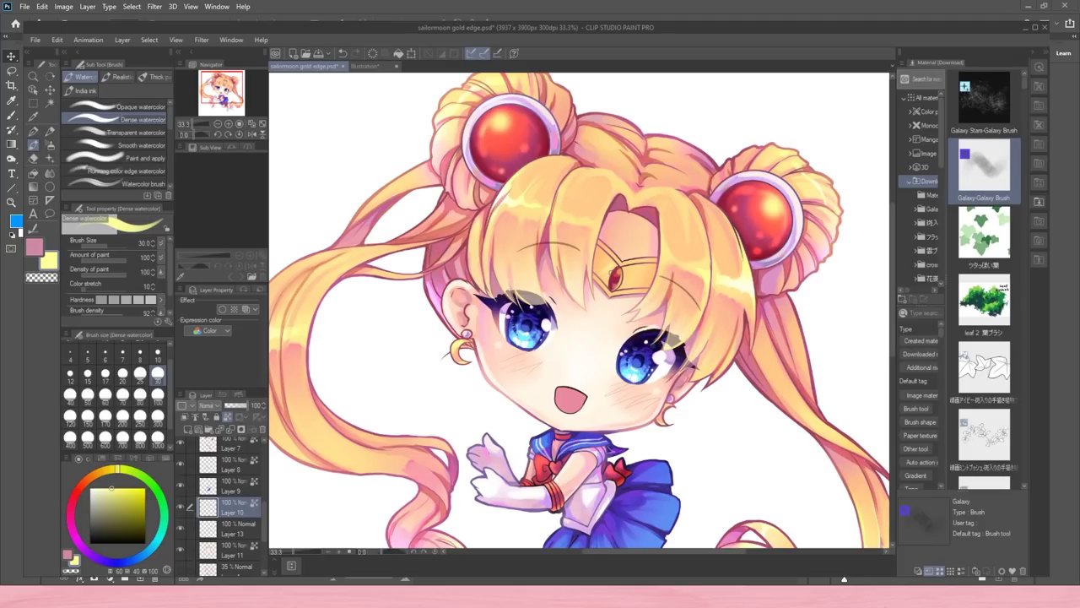
{"action": "left_click_drag", "start_coordinate": [640, 263], "coordinate": [639, 286]}
{"action": "left_click", "coordinate": [428, 453], "text": "alt"}
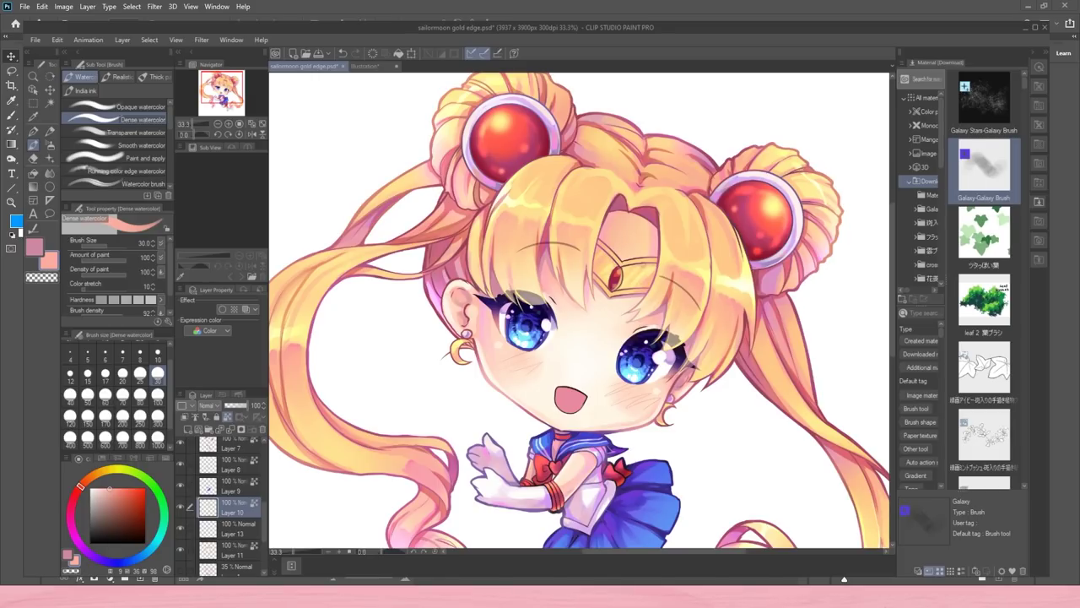
{"action": "left_click", "coordinate": [644, 270], "text": "alt"}
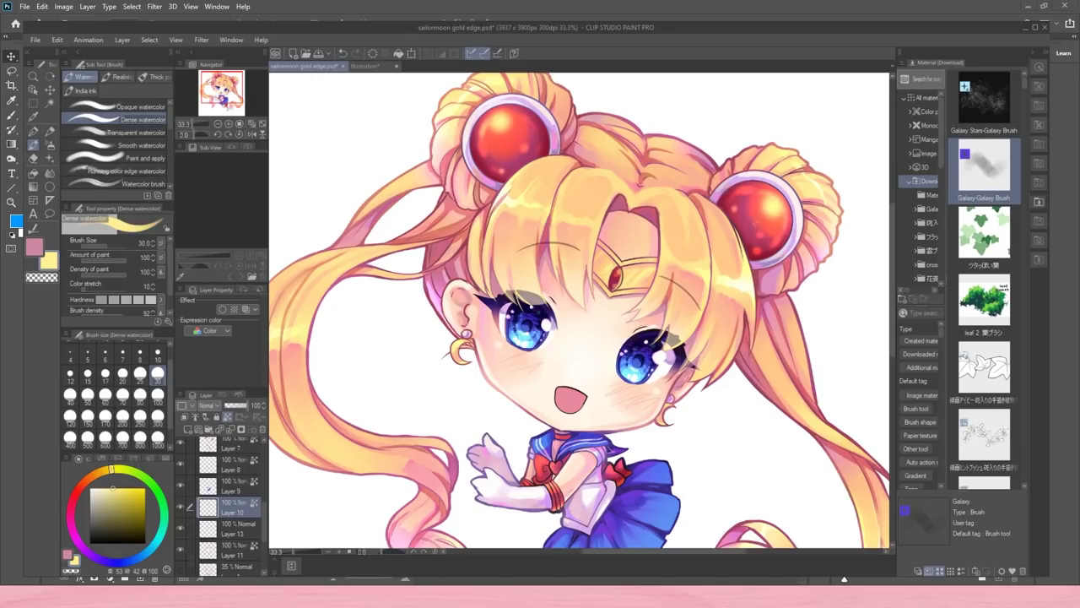
{"action": "left_click", "coordinate": [642, 273], "text": "alt"}
- Recolor the tiara's outlines on Layer 4 in reddish pink with Dense watercolor at size 30
{"action": "left_click", "coordinate": [217, 124]}
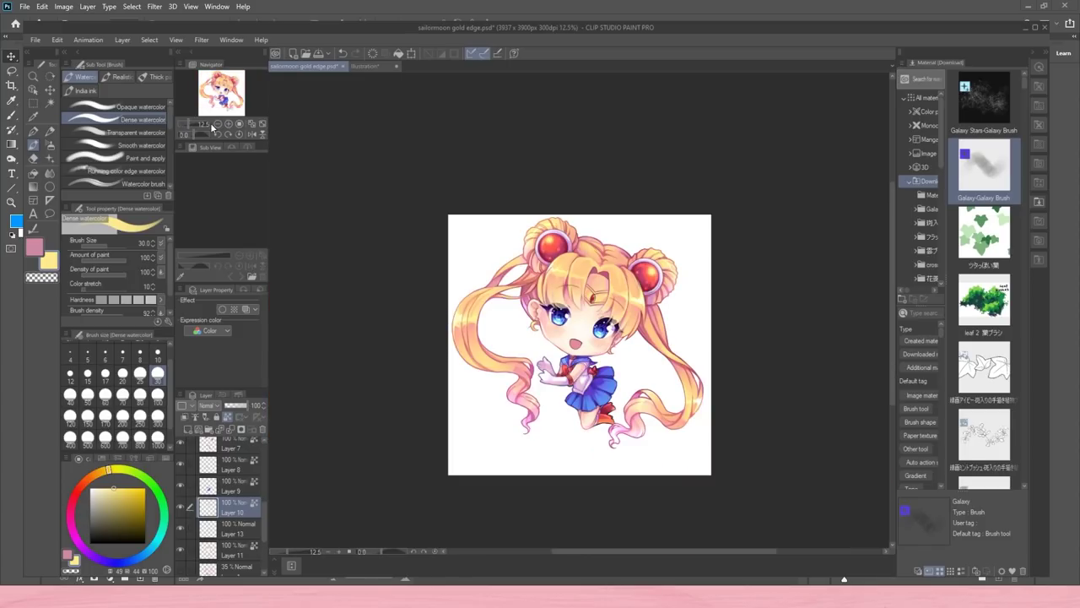
{"action": "left_click", "coordinate": [229, 124]}
{"action": "left_click", "coordinate": [228, 124]}
{"action": "left_click_drag", "start_coordinate": [265, 518], "coordinate": [263, 473]}
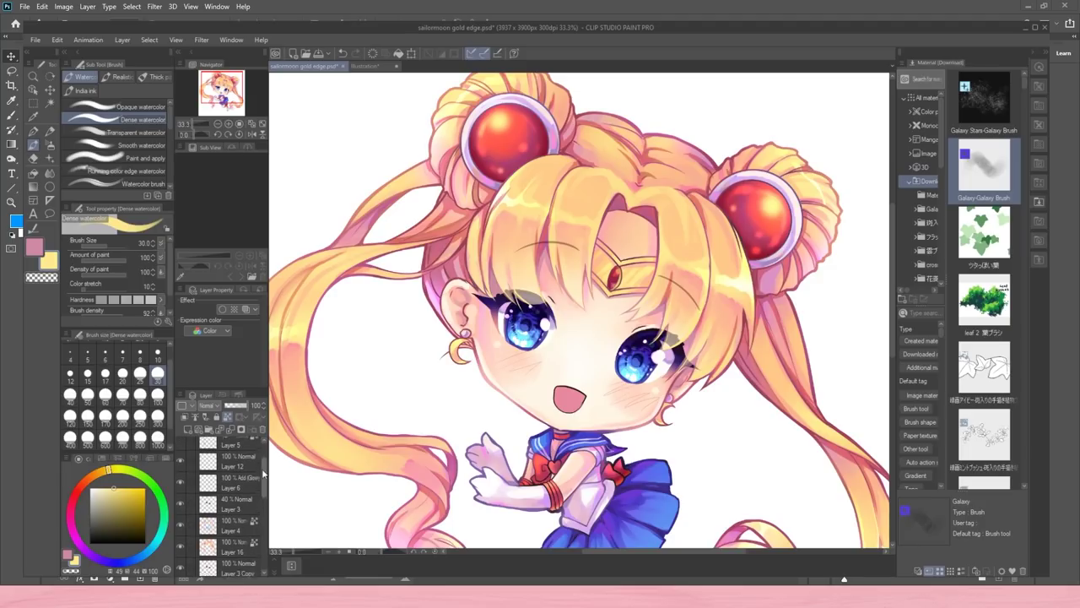
{"action": "left_click", "coordinate": [226, 530]}
{"action": "left_click", "coordinate": [600, 280], "text": "alt"}
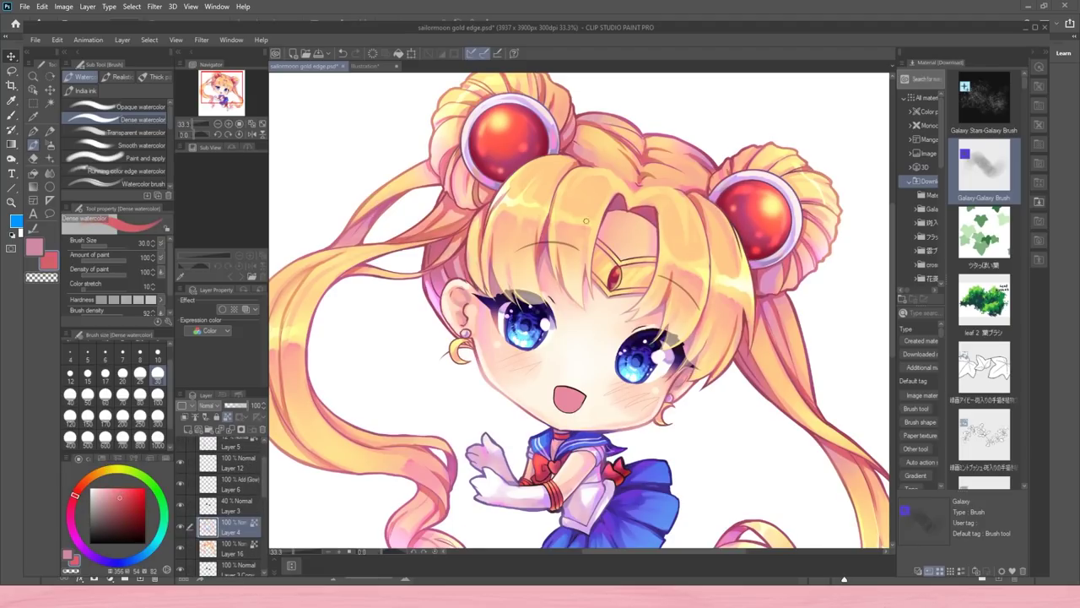
{"action": "left_click_drag", "start_coordinate": [601, 241], "coordinate": [646, 259]}
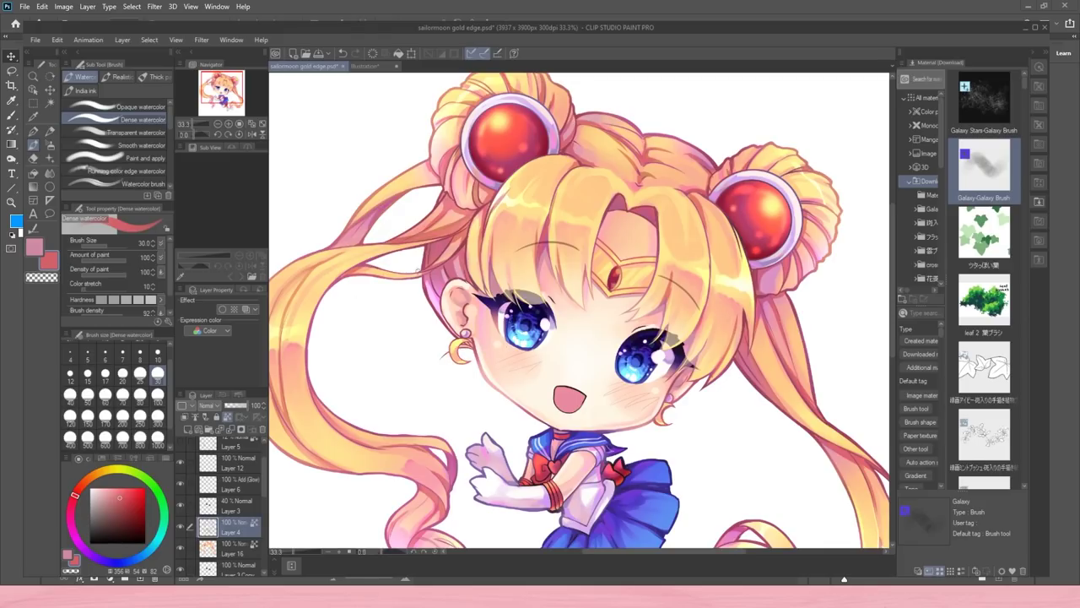
- Recolor the outlines of the upper left pigtail strands with reddish pink and a sampled light orange
{"action": "mouse_move", "coordinate": [276, 267]}
{"action": "left_mouse_down"}
{"action": "mouse_move", "coordinate": [291, 276]}
{"action": "mouse_move", "coordinate": [396, 250]}
{"action": "left_mouse_up"}
{"action": "left_click", "coordinate": [504, 179], "text": "alt"}
{"action": "mouse_move", "coordinate": [474, 204]}
{"action": "left_mouse_down"}
{"action": "mouse_move", "coordinate": [541, 146]}
{"action": "mouse_move", "coordinate": [458, 223]}
{"action": "left_mouse_up"}
{"action": "left_click", "coordinate": [187, 124]}
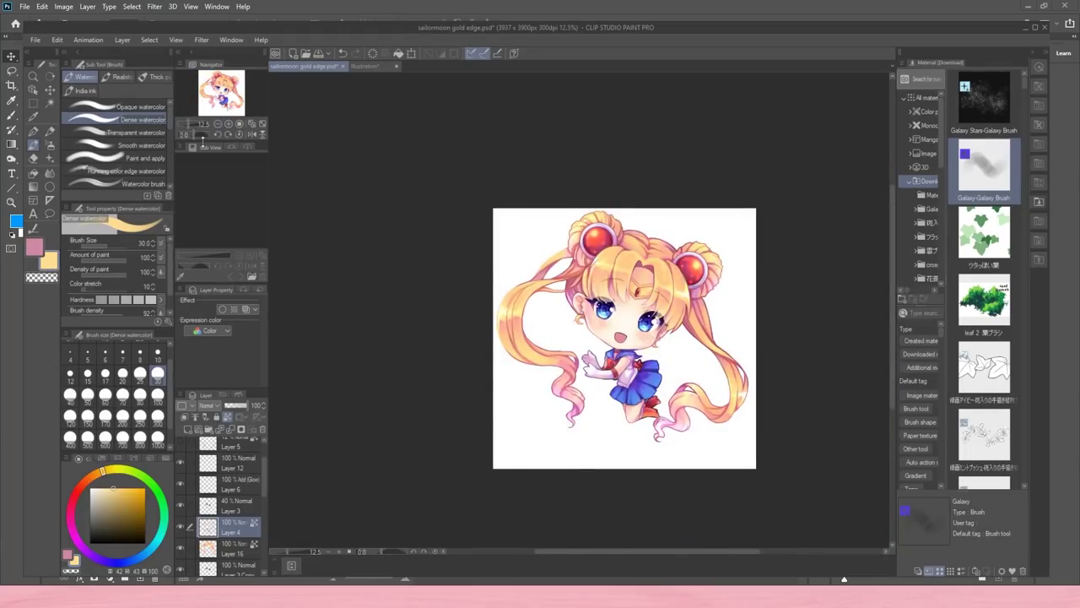
- Tint the outlines of the left pigtail's curled end light pink with the Soft airbrush at size 30
{"action": "left_click", "coordinate": [71, 521]}
{"action": "left_click", "coordinate": [194, 124]}
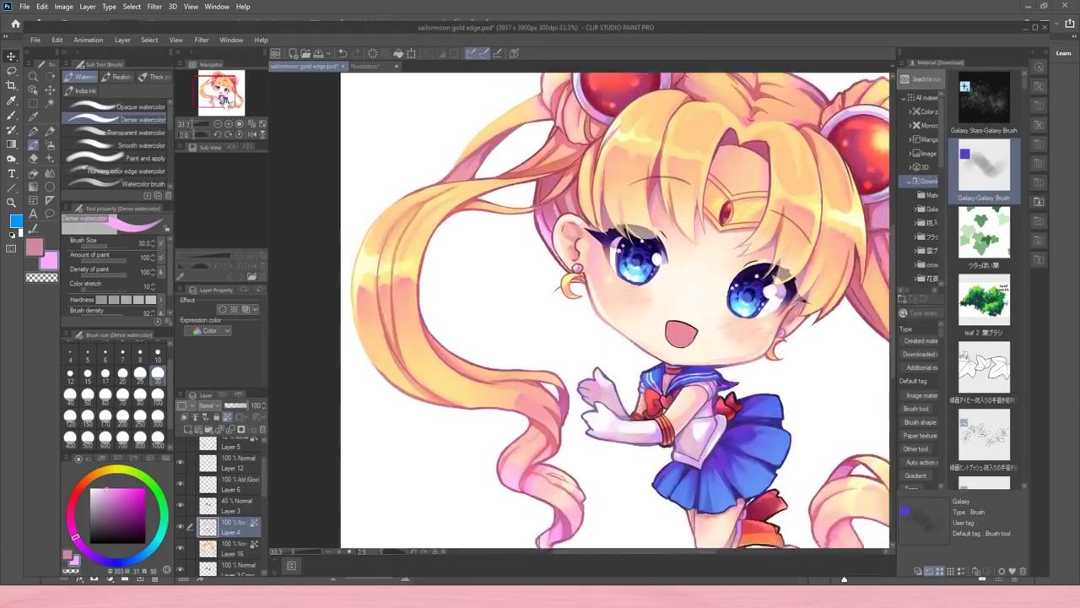
{"action": "left_click_drag", "start_coordinate": [214, 91], "coordinate": [215, 99]}
{"action": "left_click", "coordinate": [116, 498]}
{"action": "left_click", "coordinate": [51, 145]}
{"action": "left_click", "coordinate": [535, 377], "text": "alt"}
{"action": "left_click_drag", "start_coordinate": [502, 362], "coordinate": [525, 374]}
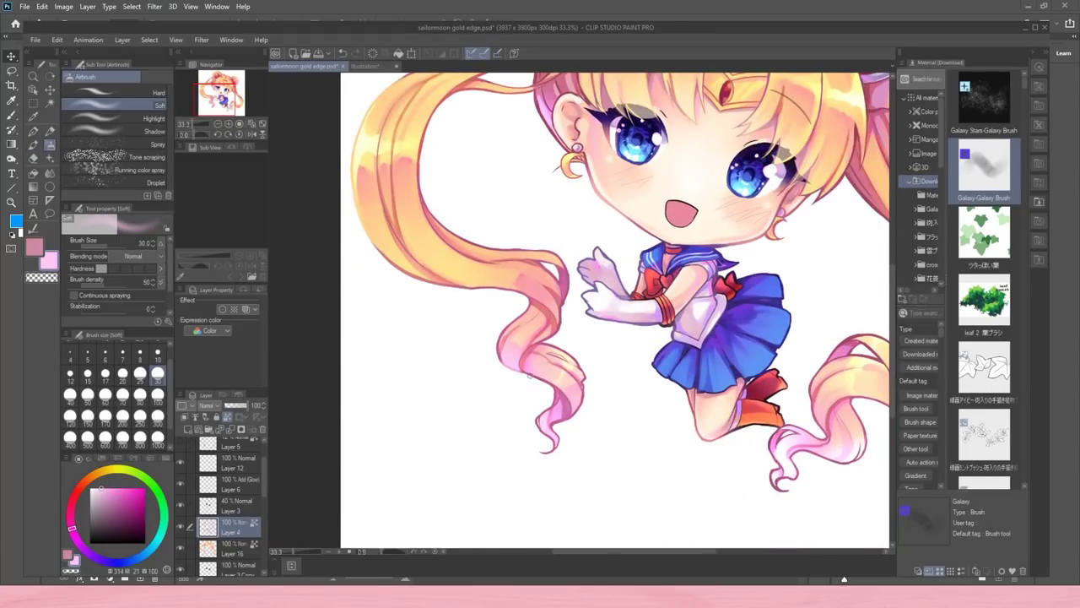
{"action": "left_click_drag", "start_coordinate": [550, 408], "coordinate": [541, 453]}
- Recolor the outlines of both curled pigtail ends in stronger pink with the Soft airbrush at size 100
{"action": "left_click", "coordinate": [115, 488]}
{"action": "left_click", "coordinate": [158, 396]}
{"action": "left_click_drag", "start_coordinate": [586, 398], "coordinate": [562, 350]}
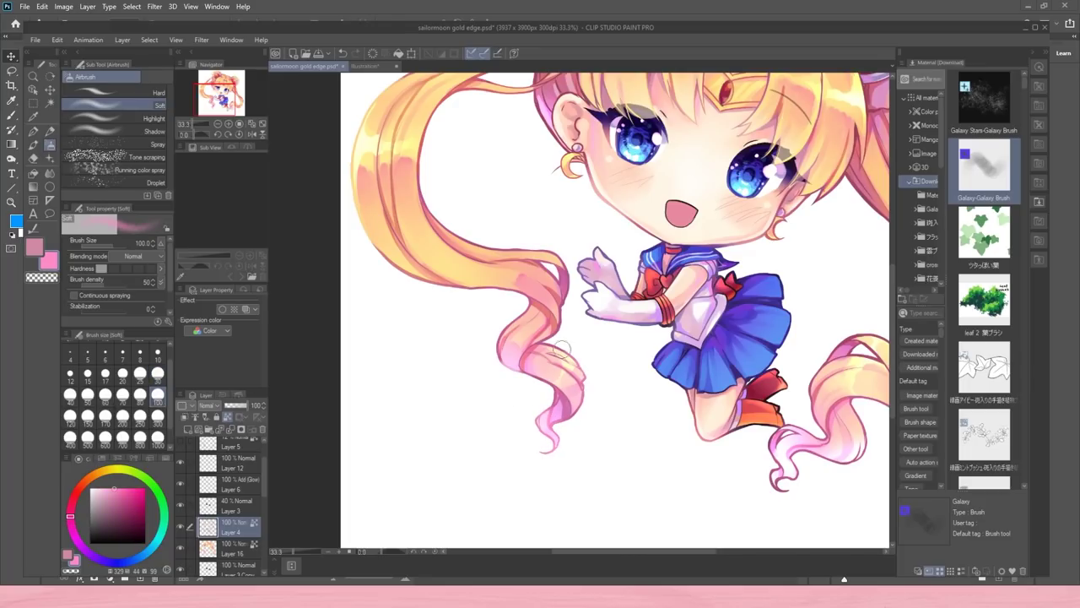
{"action": "left_click_drag", "start_coordinate": [508, 326], "coordinate": [499, 361]}
{"action": "mouse_move", "coordinate": [694, 423]}
{"action": "left_mouse_down"}
{"action": "mouse_move", "coordinate": [570, 408]}
{"action": "mouse_move", "coordinate": [653, 470]}
{"action": "mouse_move", "coordinate": [740, 439]}
{"action": "mouse_move", "coordinate": [736, 388]}
{"action": "left_mouse_up"}
{"action": "left_click_drag", "start_coordinate": [694, 354], "coordinate": [691, 385]}
- Soften the outlines at both curl tips and beside the ear with a sampled light pink
{"action": "left_click", "coordinate": [683, 423], "text": "alt"}
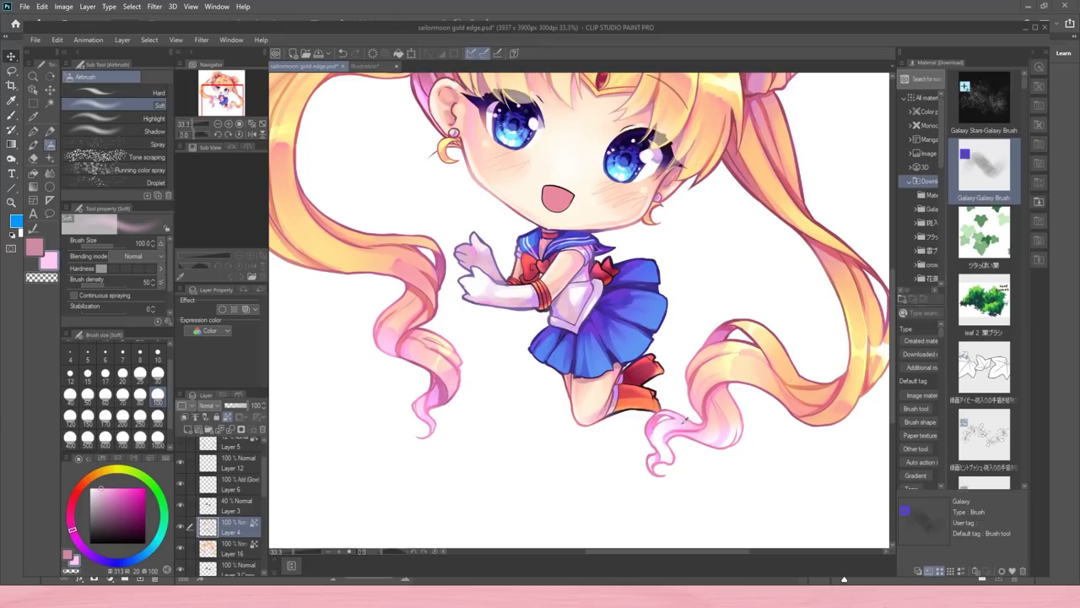
{"action": "left_click_drag", "start_coordinate": [655, 442], "coordinate": [668, 462]}
{"action": "left_click_drag", "start_coordinate": [419, 407], "coordinate": [427, 433]}
{"action": "left_click", "coordinate": [218, 124]}
{"action": "left_click_drag", "start_coordinate": [462, 175], "coordinate": [483, 214]}
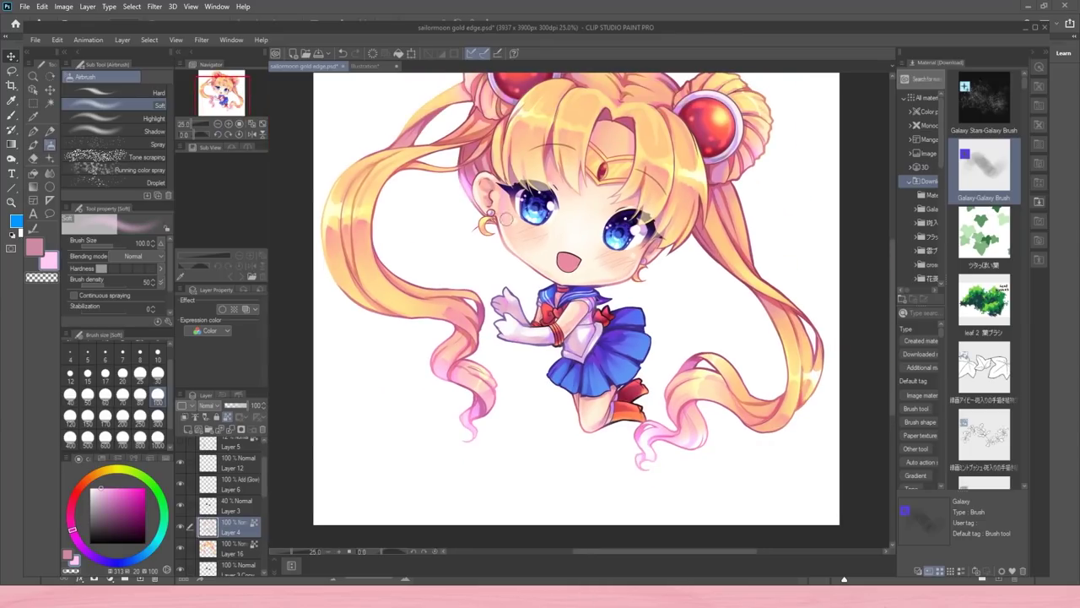
{"action": "left_click_drag", "start_coordinate": [245, 101], "coordinate": [246, 94]}
- Recolor the glove outlines with a sampled color using the Soft airbrush at size 100
{"action": "left_click", "coordinate": [505, 393], "text": "alt"}
{"action": "mouse_move", "coordinate": [508, 373]}
{"action": "left_mouse_down"}
{"action": "mouse_move", "coordinate": [494, 404]}
{"action": "mouse_move", "coordinate": [524, 398]}
{"action": "left_mouse_up"}
{"action": "left_click_drag", "start_coordinate": [498, 407], "coordinate": [558, 422]}
- Recolor the outlines of the boots and the red bow with sampled reds and dark crimson, using the Soft airbrush at size 80 for the bow
{"action": "left_click", "coordinate": [633, 475], "text": "alt"}
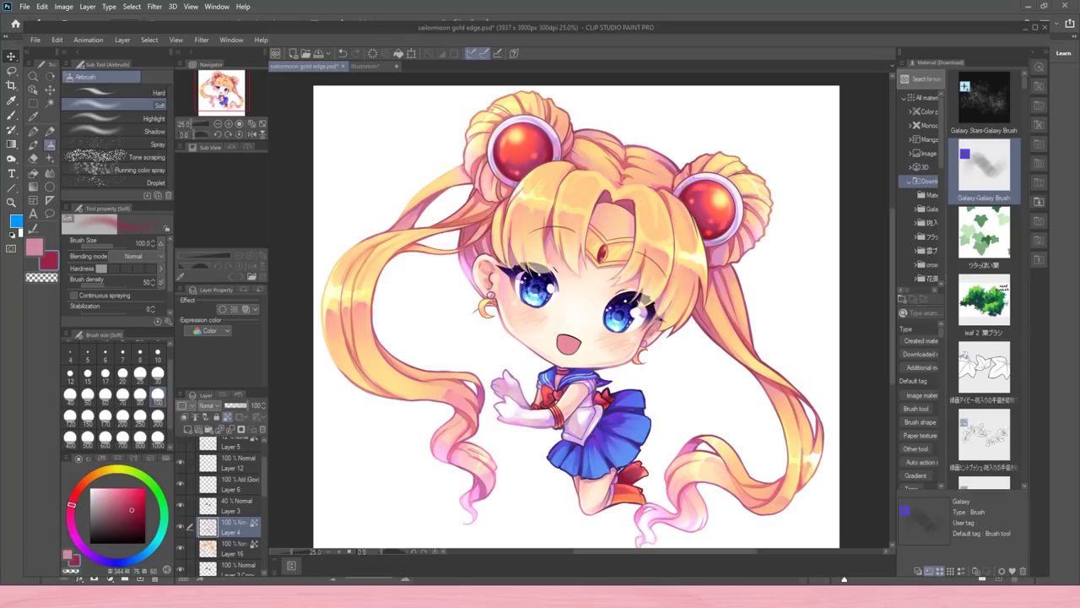
{"action": "left_click", "coordinate": [638, 469], "text": "alt"}
{"action": "left_click", "coordinate": [228, 124]}
{"action": "left_click_drag", "start_coordinate": [235, 102], "coordinate": [234, 107]}
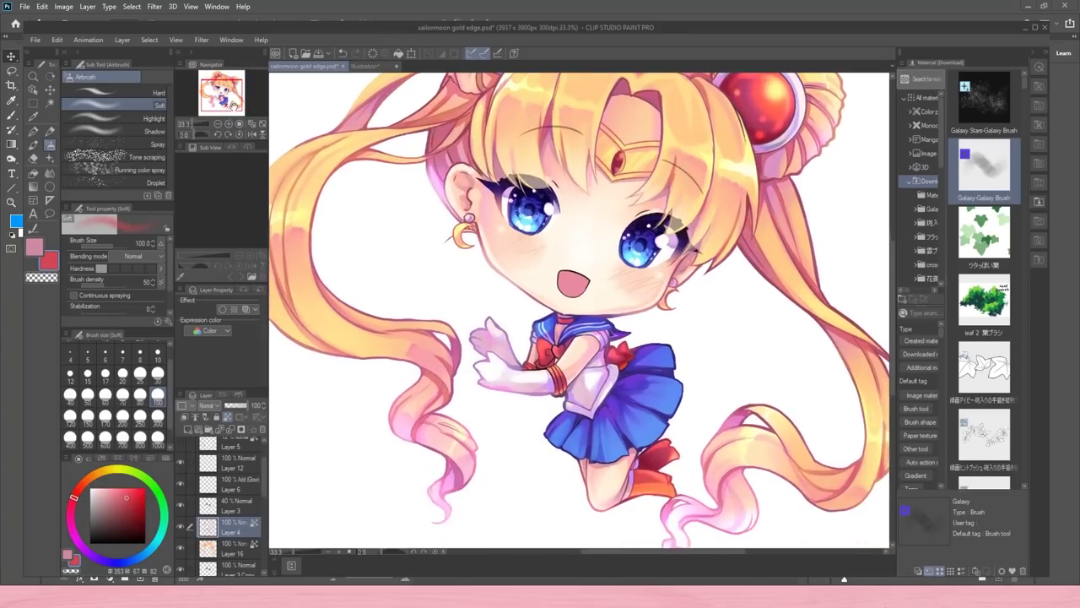
{"action": "left_click", "coordinate": [648, 460], "text": "alt"}
{"action": "left_click", "coordinate": [131, 521]}
{"action": "left_click", "coordinate": [140, 396]}
{"action": "left_click_drag", "start_coordinate": [611, 352], "coordinate": [633, 344]}
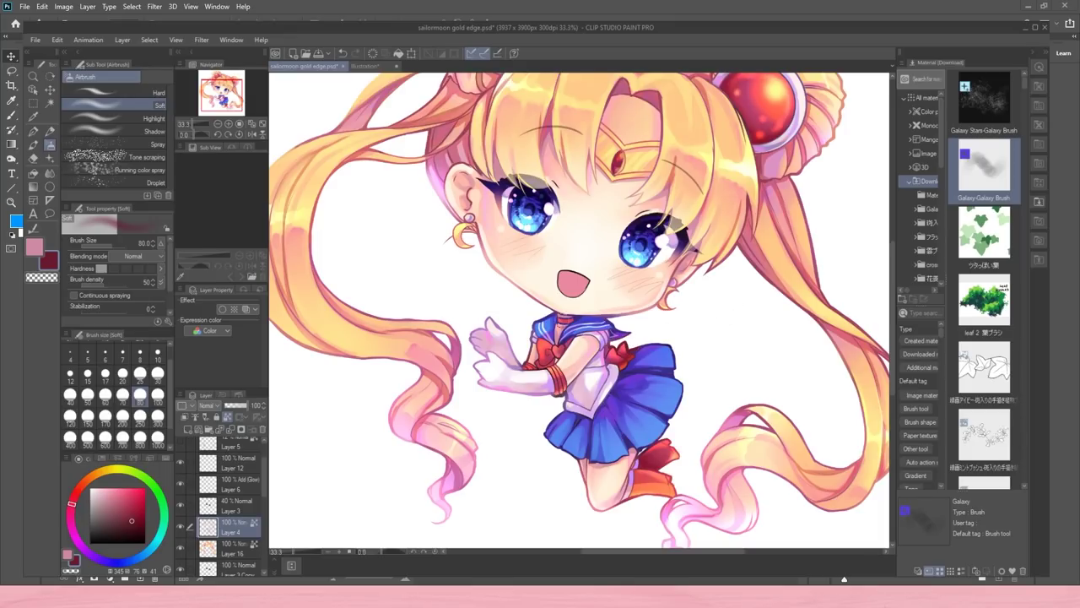
- Shade the mouth fill on Layer 13 with sampled salmon and pale skin tones using the Soft airbrush at size 80
{"action": "left_click", "coordinate": [221, 124]}
{"action": "scroll", "coordinate": [263, 540], "scroll_direction": "down", "scroll_amount": 5}
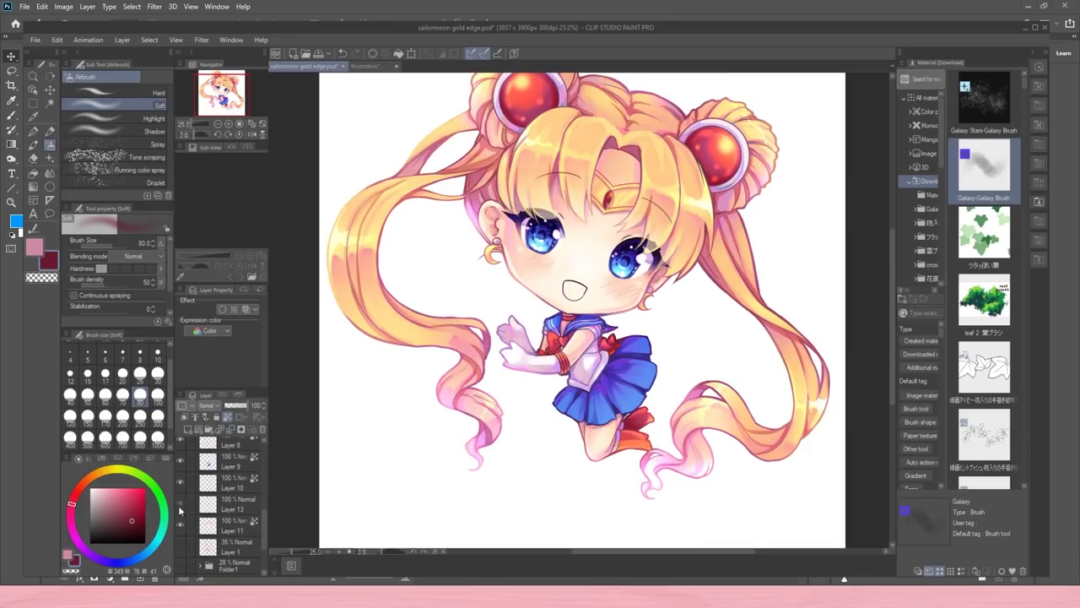
{"action": "left_click", "coordinate": [250, 500]}
{"action": "left_click", "coordinate": [364, 254], "text": "alt"}
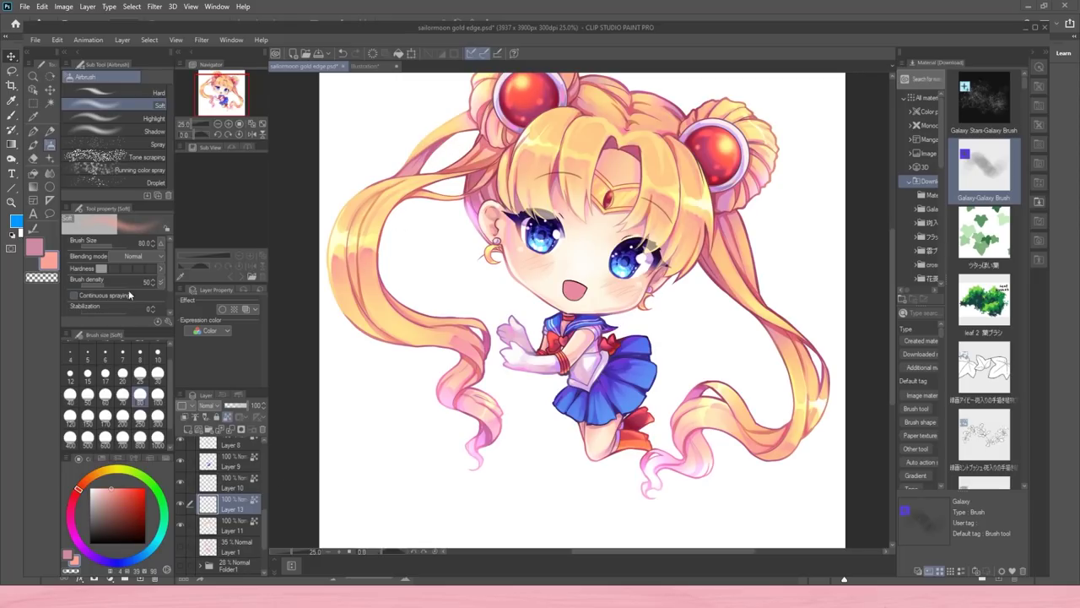
{"action": "left_click", "coordinate": [572, 292], "text": "alt"}
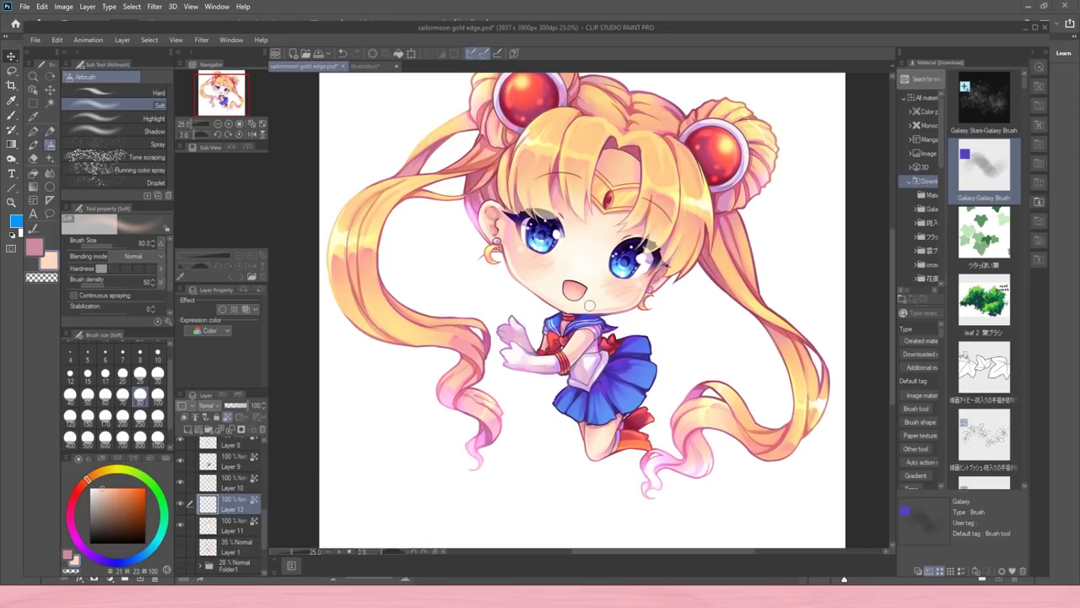
{"action": "left_click", "coordinate": [754, 424], "text": "alt"}
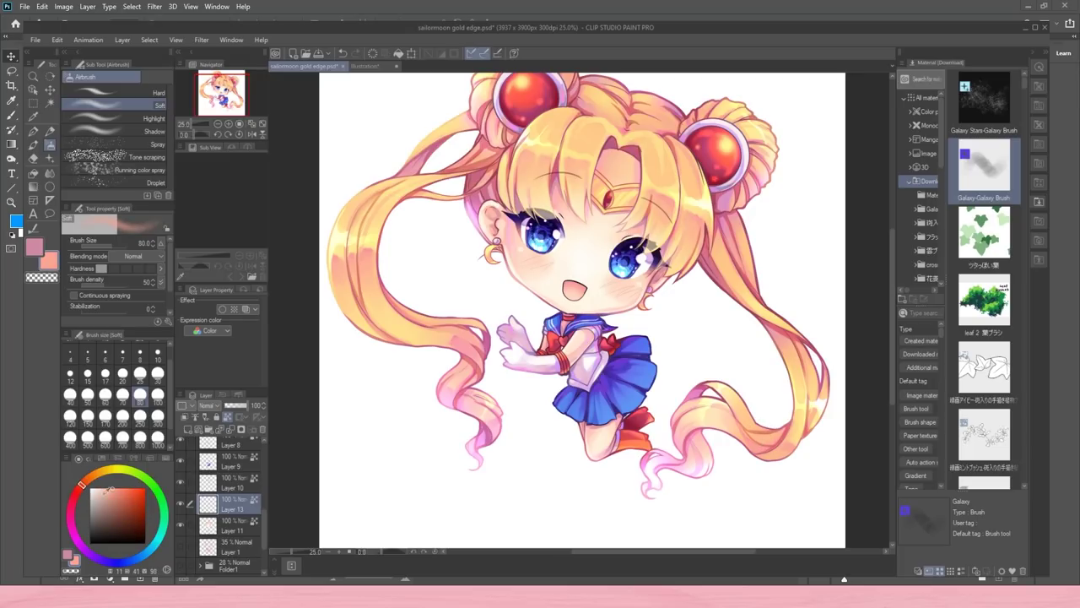
- Add a muted red shadow inside the mouth with the Turnip pen at size 30
{"action": "left_click", "coordinate": [78, 489]}
{"action": "left_click", "coordinate": [115, 504]}
{"action": "left_click", "coordinate": [74, 498]}
{"action": "left_click", "coordinate": [119, 501]}
{"action": "left_click", "coordinate": [33, 132]}
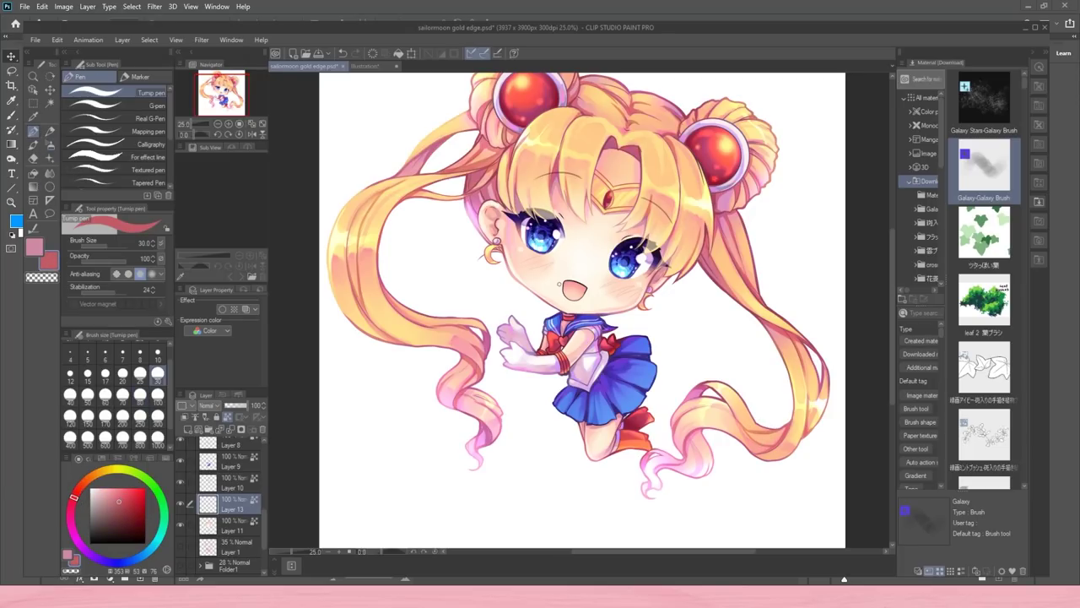
- Lock the transparent pixels of Layer 3 Copy and Layer 3
{"action": "scroll", "coordinate": [262, 509], "scroll_direction": "up", "scroll_amount": 3}
{"action": "left_click", "coordinate": [256, 509]}
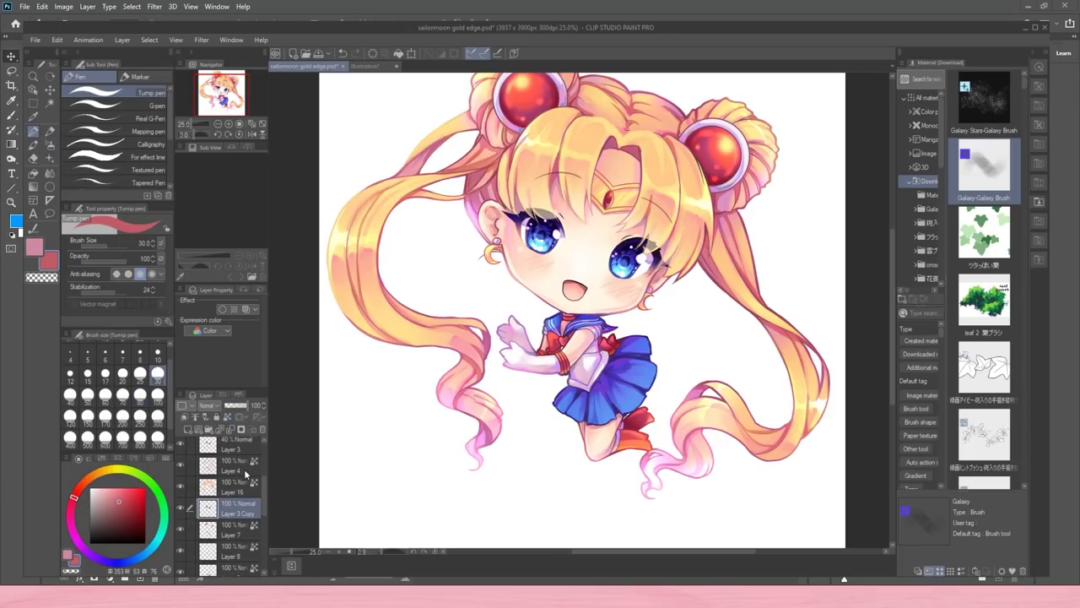
{"action": "left_click", "coordinate": [228, 416]}
{"action": "left_click_drag", "start_coordinate": [264, 495], "coordinate": [264, 485]}
{"action": "left_click", "coordinate": [227, 471]}
{"action": "left_click", "coordinate": [229, 417]}
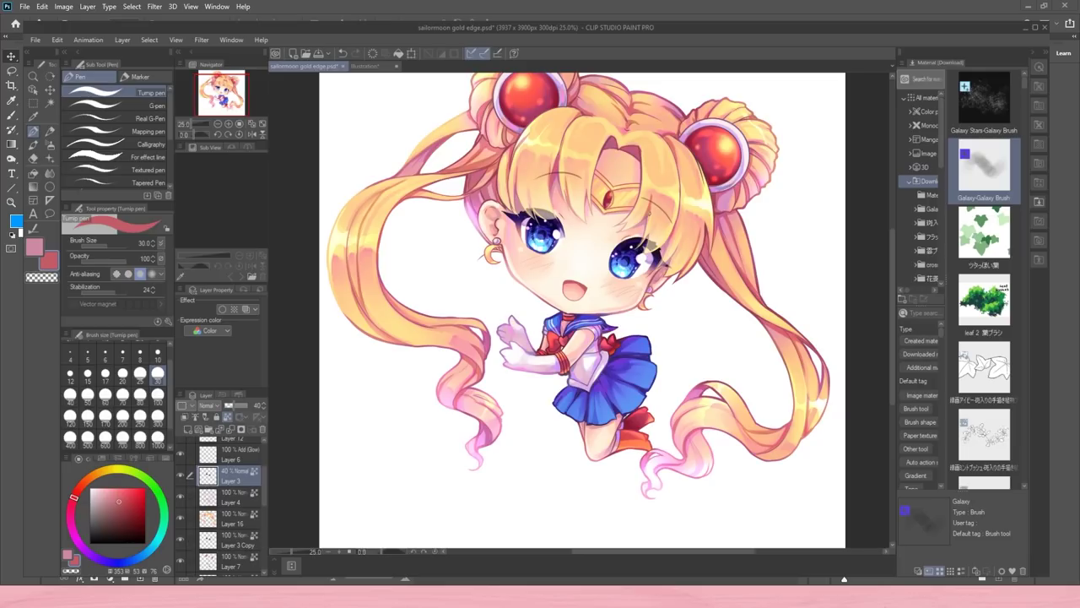
{"action": "left_click", "coordinate": [218, 124]}
{"action": "left_click", "coordinate": [217, 124]}
{"action": "left_click", "coordinate": [240, 124]}
{"action": "left_click", "coordinate": [191, 124]}
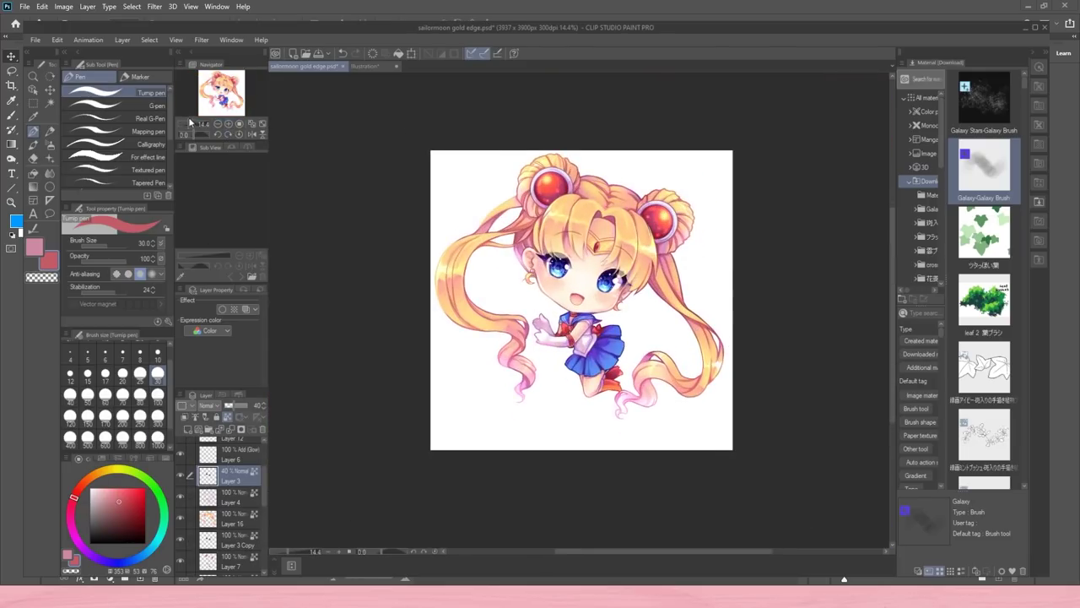
{"action": "left_click", "coordinate": [473, 596]}
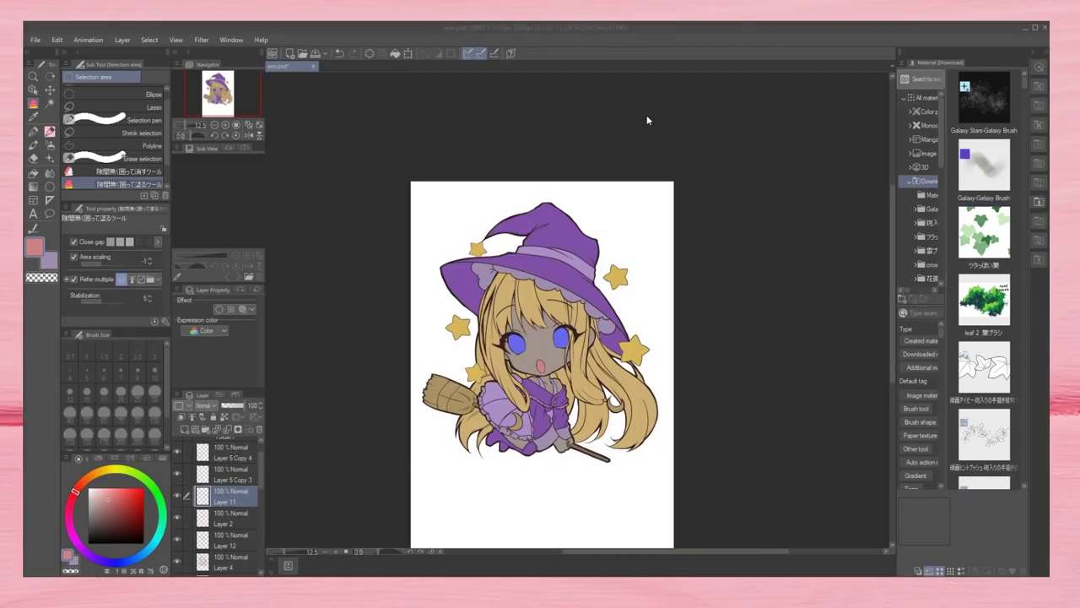
- Group the witch drawing's color layers from Layer 4 down to Layer 10 into a new folder
{"action": "scroll", "coordinate": [228, 506], "scroll_direction": "up", "scroll_amount": 2}
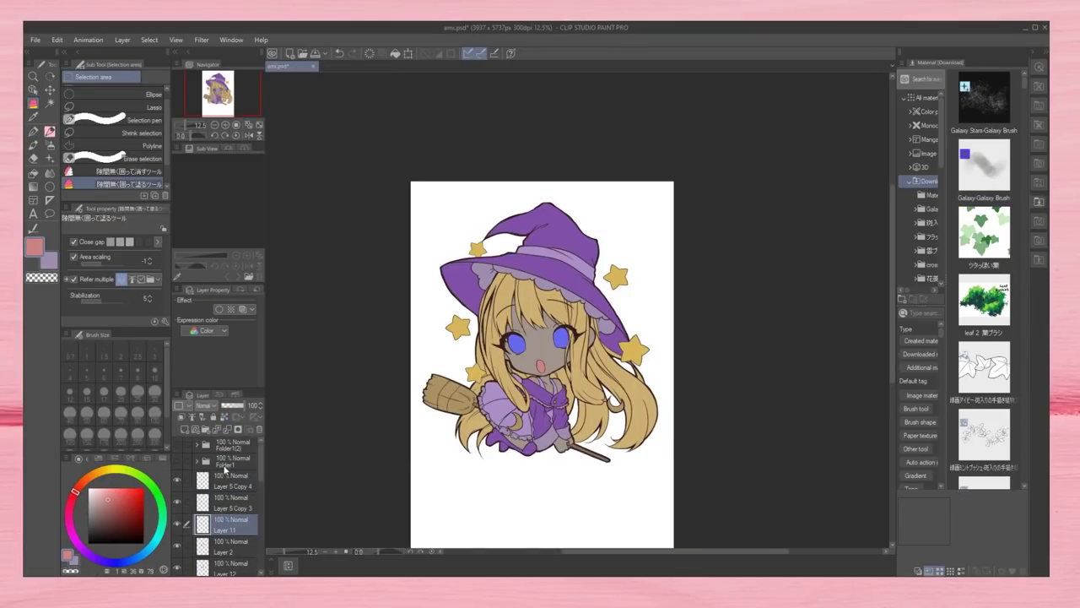
{"action": "left_click", "coordinate": [176, 546]}
{"action": "left_click", "coordinate": [178, 546]}
{"action": "left_click", "coordinate": [177, 568]}
{"action": "left_click", "coordinate": [177, 567]}
{"action": "scroll", "coordinate": [179, 561], "scroll_direction": "down", "scroll_amount": 2}
{"action": "left_click", "coordinate": [187, 527]}
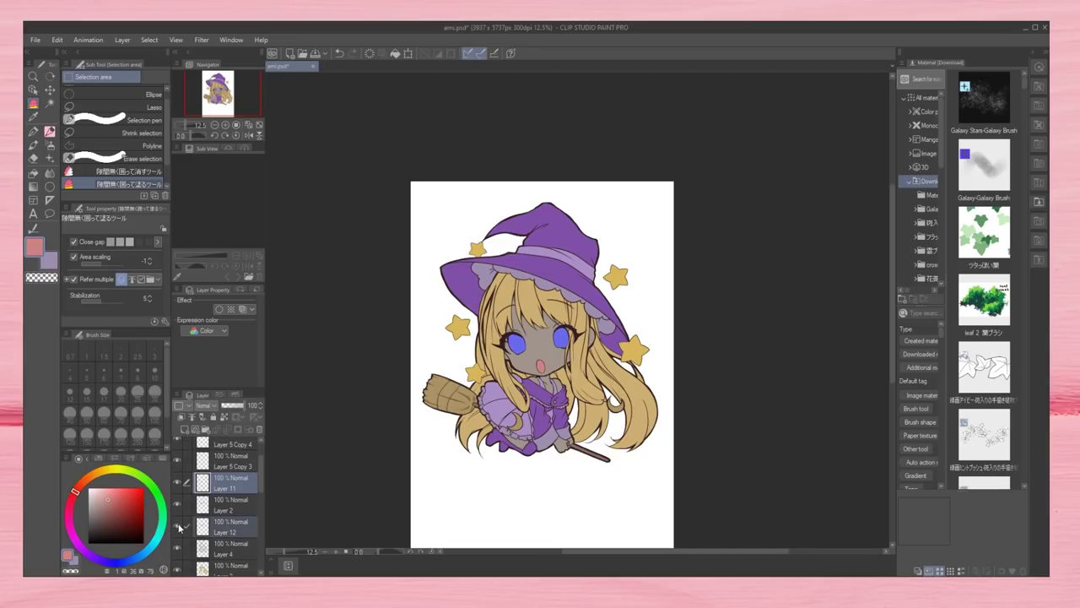
{"action": "scroll", "coordinate": [179, 528], "scroll_direction": "down", "scroll_amount": 6}
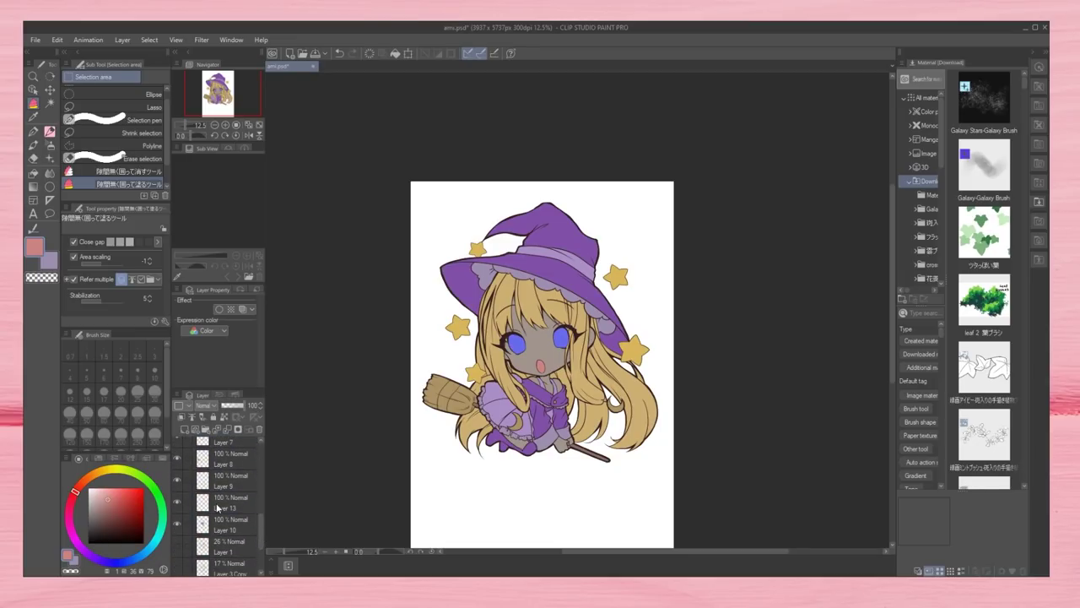
{"action": "left_click", "coordinate": [221, 524], "text": "shift"}
{"action": "left_click_drag", "start_coordinate": [262, 533], "coordinate": [262, 473]}
{"action": "left_click_drag", "start_coordinate": [226, 569], "coordinate": [223, 549]}
{"action": "left_click_drag", "start_coordinate": [262, 471], "coordinate": [261, 482]}
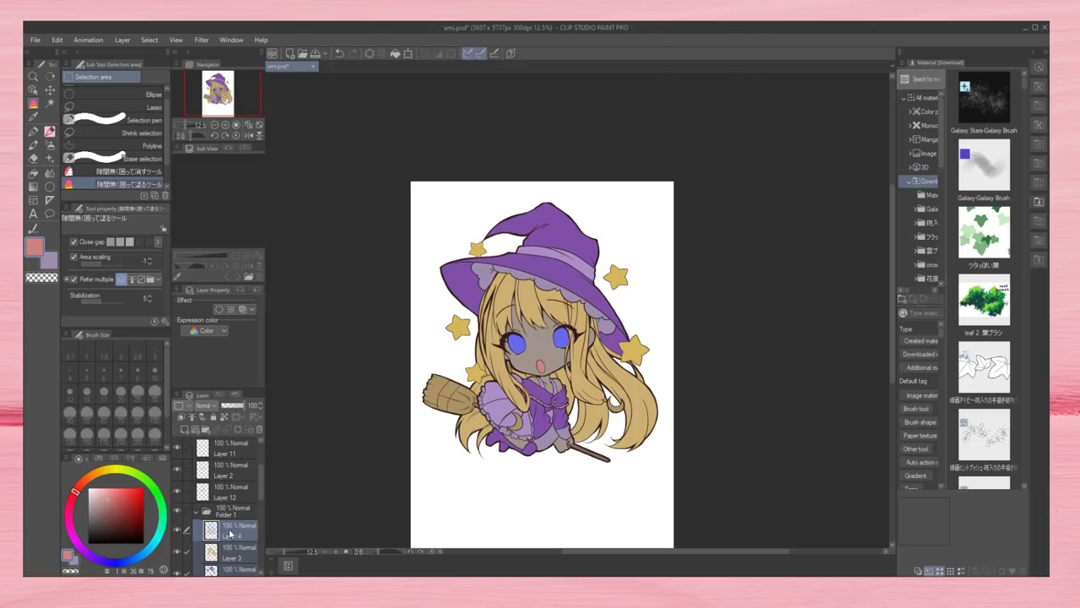
{"action": "scroll", "coordinate": [230, 533], "scroll_direction": "down", "scroll_amount": 1}
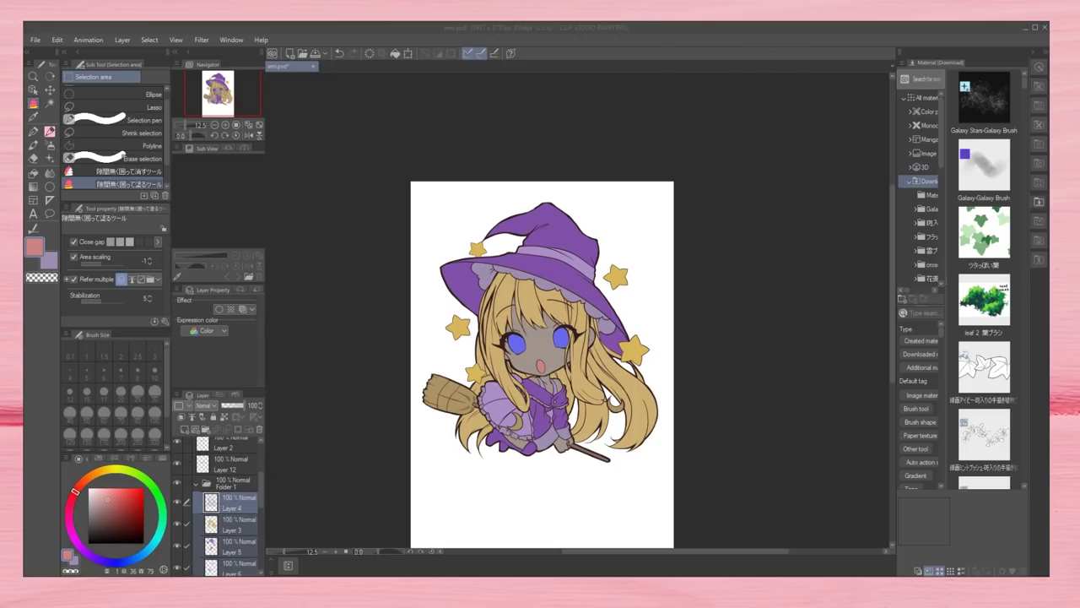
- Lock the transparent pixels of the skin layer, Layer 10, and sample a pale skin color from the reference artwork
{"action": "left_click", "coordinate": [231, 527]}
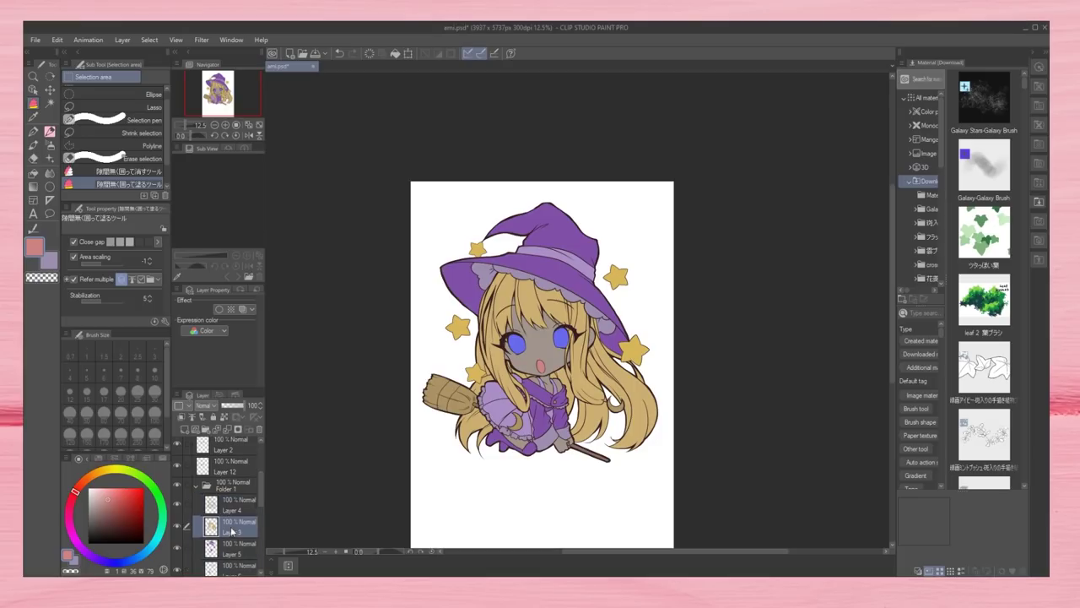
{"action": "left_click_drag", "start_coordinate": [261, 491], "coordinate": [262, 523]}
{"action": "left_click", "coordinate": [230, 562]}
{"action": "left_click", "coordinate": [177, 561]}
{"action": "left_click", "coordinate": [177, 561]}
{"action": "left_click", "coordinate": [223, 417]}
{"action": "left_click", "coordinate": [810, 327], "text": "alt"}
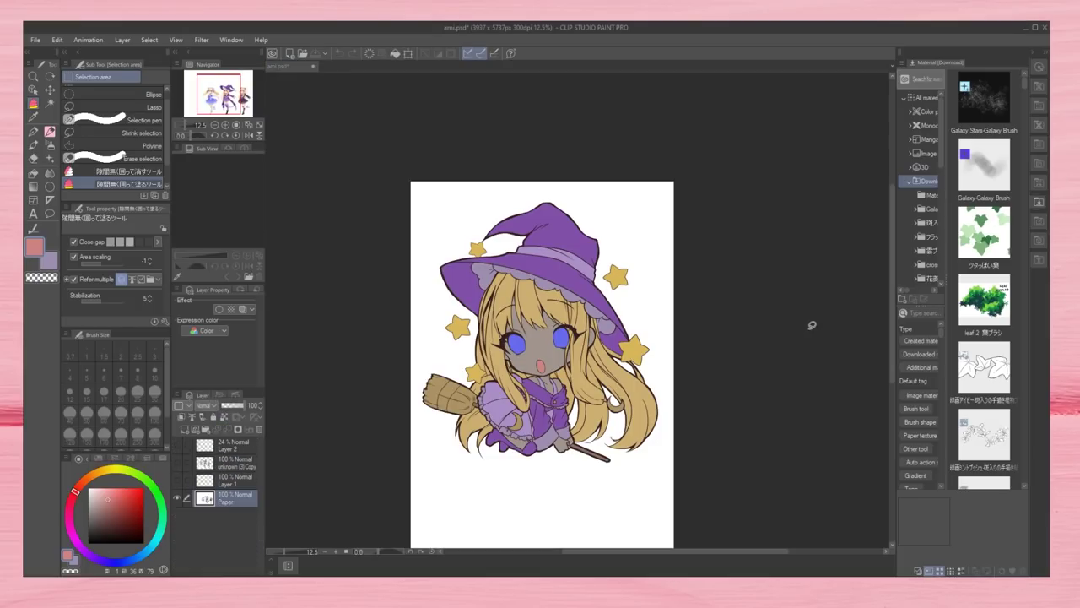
- Repaint the witch's gray skin in pale cream with the Turnip pen at sizes 300 and 800
{"action": "left_click", "coordinate": [33, 132]}
{"action": "left_click", "coordinate": [155, 435]}
{"action": "left_click_drag", "start_coordinate": [525, 368], "coordinate": [539, 465]}
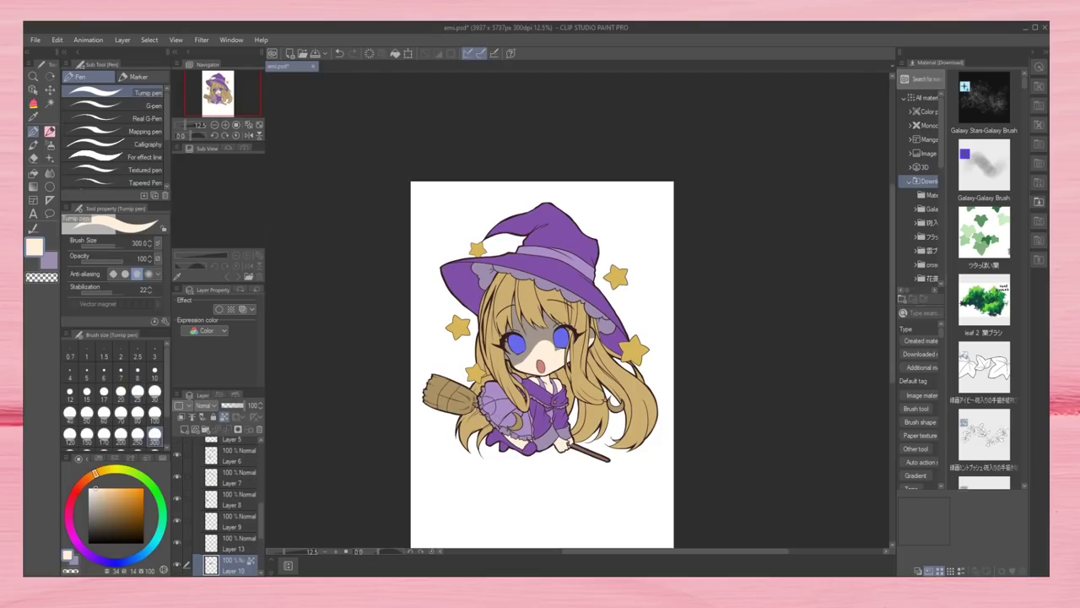
{"action": "key", "text": "bracketright"}
{"action": "key", "text": "bracketright"}
{"action": "key", "text": "bracketright"}
{"action": "key", "text": "bracketright"}
{"action": "key", "text": "bracketright"}
{"action": "mouse_move", "coordinate": [518, 340]}
{"action": "left_mouse_down"}
{"action": "mouse_move", "coordinate": [542, 354]}
{"action": "mouse_move", "coordinate": [586, 340]}
{"action": "left_mouse_up"}
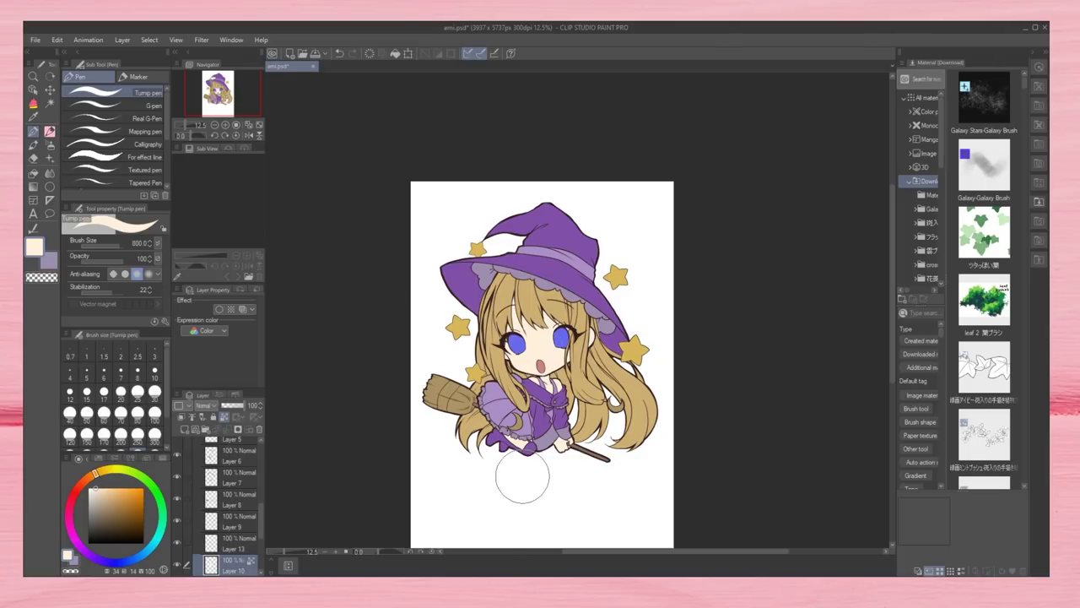
- Shade the skin on Layer 10 with sampled peach and salmon tones using the Dense watercolor brush at size 100
{"action": "left_click", "coordinate": [180, 541]}
{"action": "left_click", "coordinate": [215, 565]}
{"action": "left_click", "coordinate": [869, 310]}
{"action": "left_click", "coordinate": [905, 385], "text": "alt"}
{"action": "left_click", "coordinate": [282, 359]}
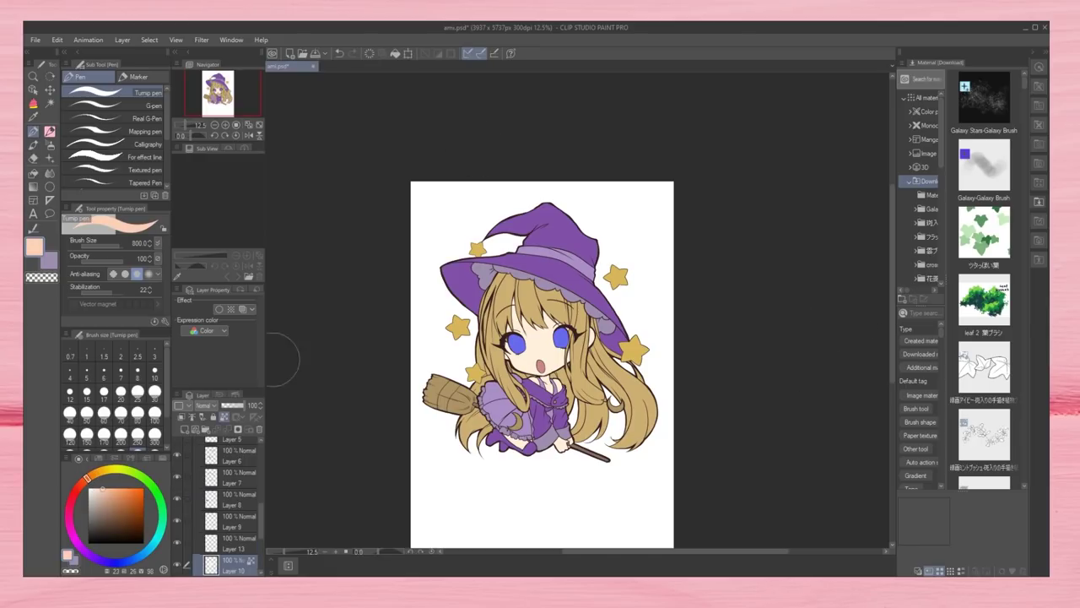
{"action": "key", "text": "b"}
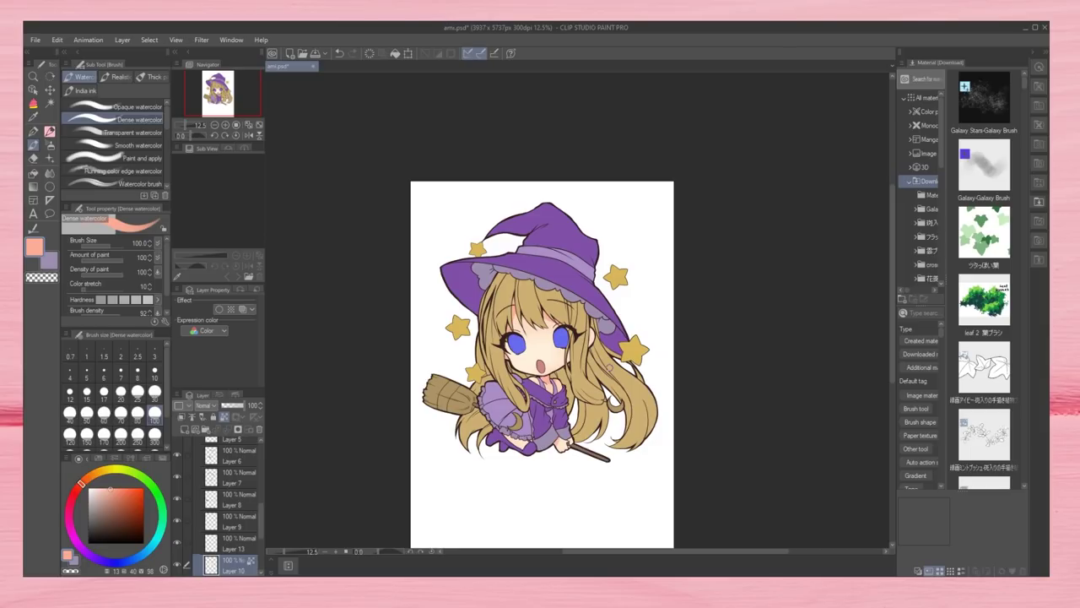
- Lighten the mouth on Layer 13 with salmon and sampled cream using the Soft airbrush at size 100
{"action": "left_click", "coordinate": [230, 542]}
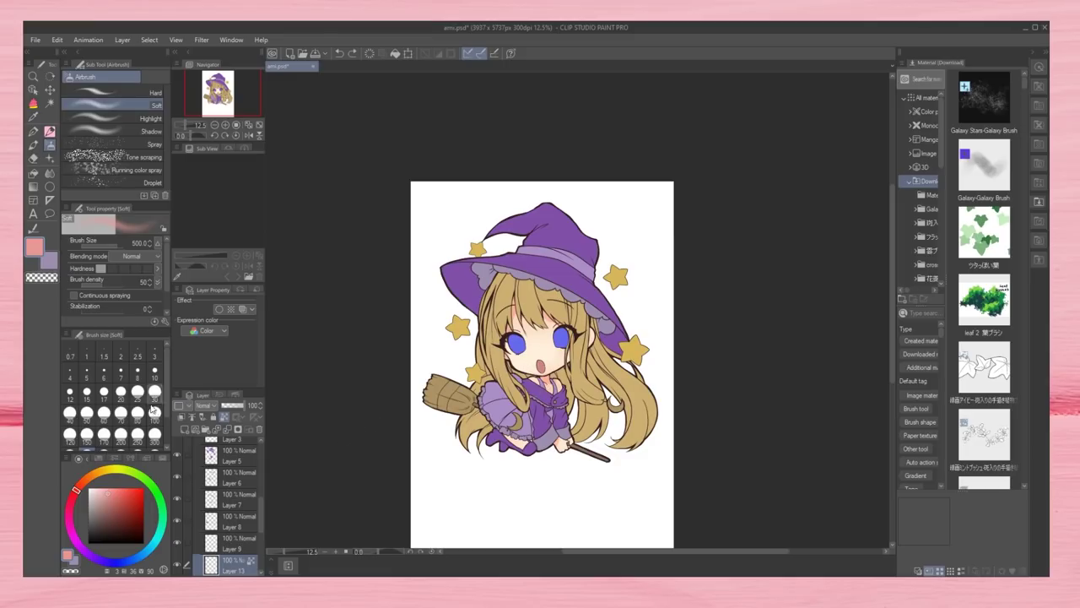
{"action": "left_click", "coordinate": [153, 410]}
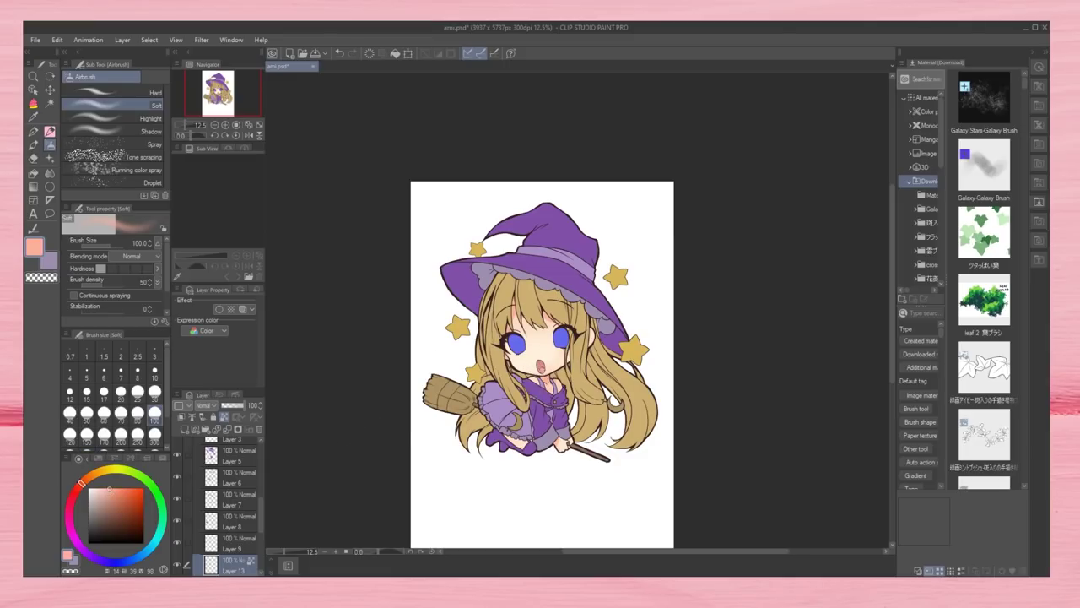
{"action": "left_click", "coordinate": [542, 369], "text": "alt"}
- Lock the transparent pixels of Layer 9 and tint the broom handle brown with the Soft airbrush
{"action": "left_click", "coordinate": [177, 543]}
{"action": "left_click", "coordinate": [177, 543]}
{"action": "left_click", "coordinate": [230, 543]}
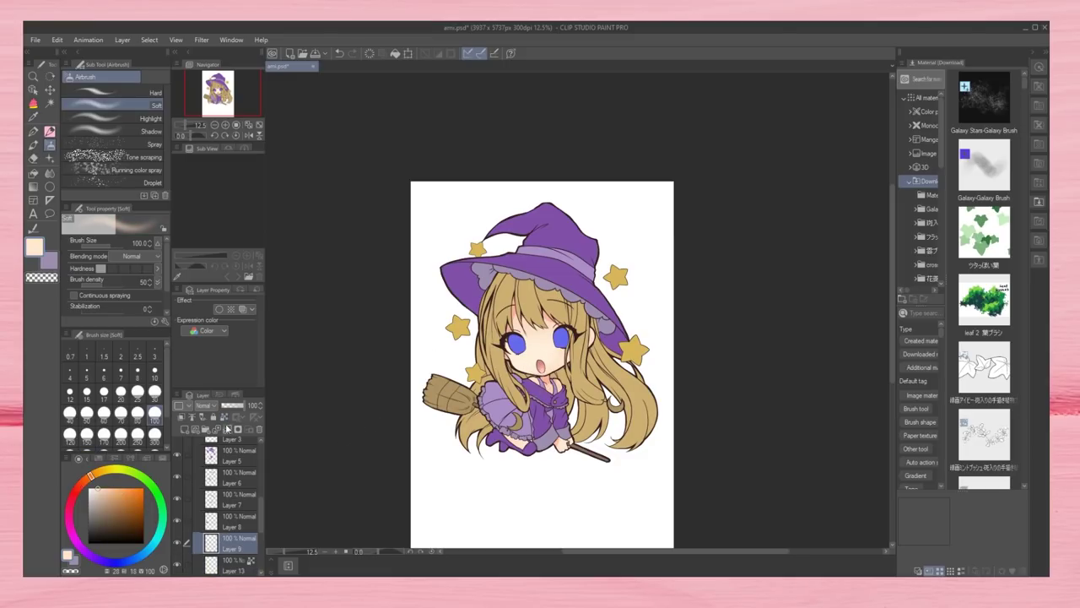
{"action": "left_click", "coordinate": [224, 417]}
{"action": "left_click", "coordinate": [110, 506]}
{"action": "left_click", "coordinate": [97, 473]}
{"action": "left_click_drag", "start_coordinate": [575, 444], "coordinate": [591, 452]}
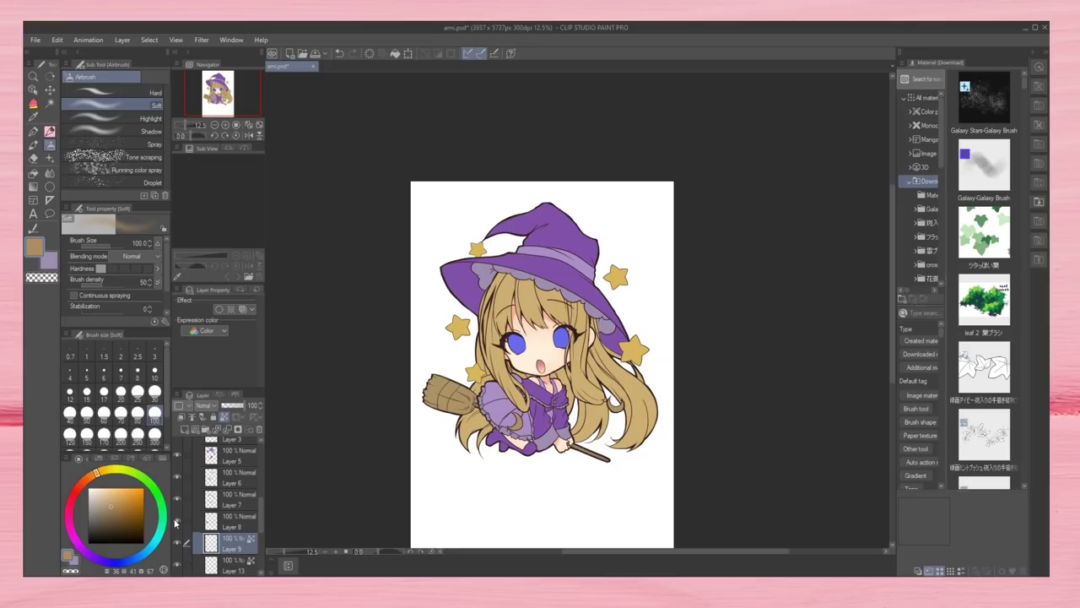
- Lock the transparent pixels of Layer 8 and color both crescent moons bright yellow with the Soft airbrush, raising its size to 250
{"action": "left_click", "coordinate": [213, 524]}
{"action": "left_click", "coordinate": [225, 417]}
{"action": "left_click", "coordinate": [104, 471]}
{"action": "left_click", "coordinate": [123, 488]}
{"action": "left_click", "coordinate": [138, 414]}
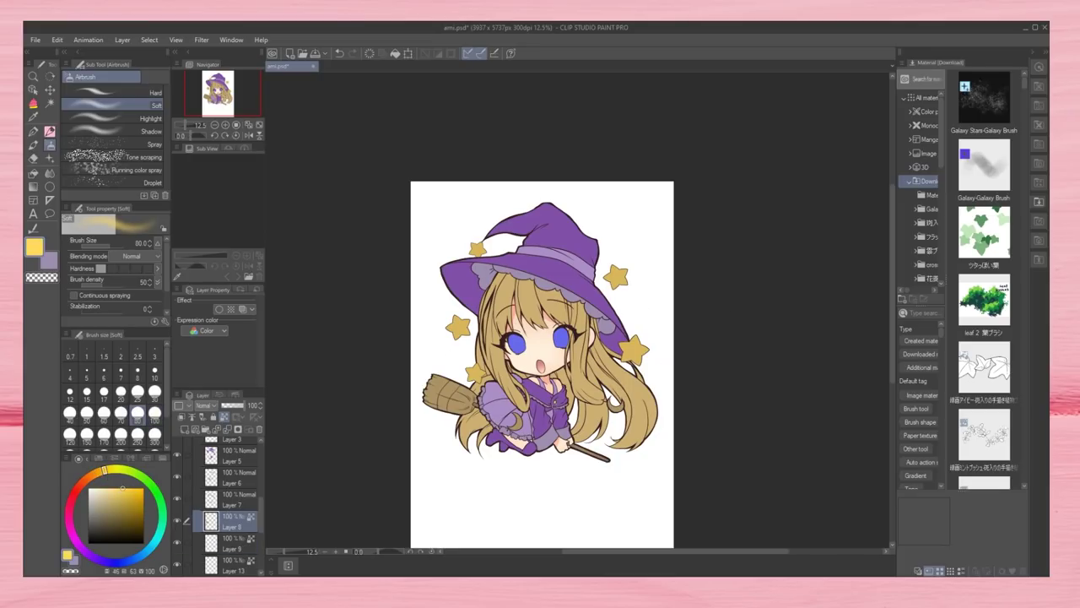
{"action": "left_click_drag", "start_coordinate": [515, 417], "coordinate": [518, 428]}
{"action": "left_click", "coordinate": [138, 435]}
{"action": "left_click_drag", "start_coordinate": [613, 402], "coordinate": [621, 409]}
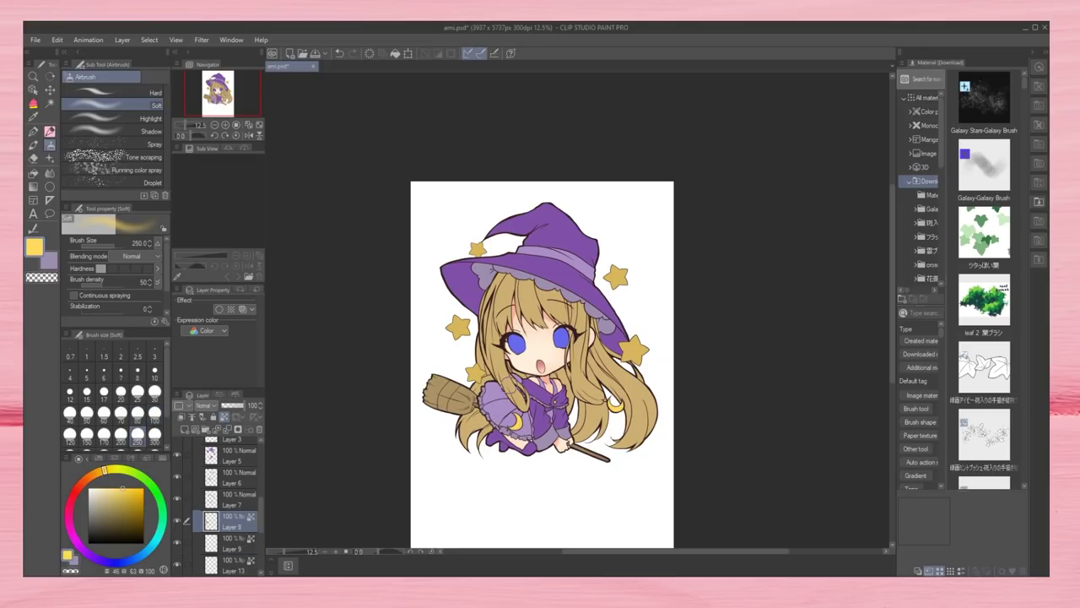
- Recolor the broom bristles in light tan with the Soft airbrush
{"action": "left_click", "coordinate": [109, 488]}
{"action": "left_click", "coordinate": [100, 504]}
{"action": "left_click", "coordinate": [96, 473]}
{"action": "mouse_move", "coordinate": [428, 380]}
{"action": "left_mouse_down"}
{"action": "mouse_move", "coordinate": [478, 400]}
{"action": "mouse_move", "coordinate": [456, 379]}
{"action": "mouse_move", "coordinate": [464, 395]}
{"action": "mouse_move", "coordinate": [435, 402]}
{"action": "left_mouse_up"}
{"action": "left_click", "coordinate": [100, 492]}
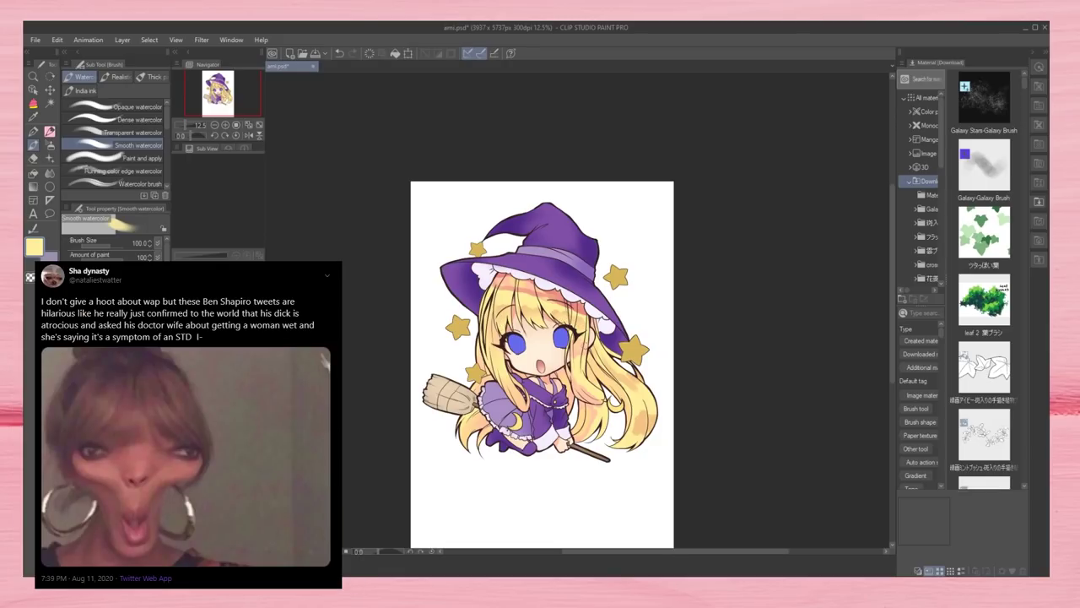
- Blend the hair with pale yellow Smooth watercolor and brighten the stars around the witch with Dense watercolor
{"action": "mouse_move", "coordinate": [587, 396]}
{"action": "left_mouse_down"}
{"action": "mouse_move", "coordinate": [594, 388]}
{"action": "mouse_move", "coordinate": [577, 391]}
{"action": "left_mouse_up"}
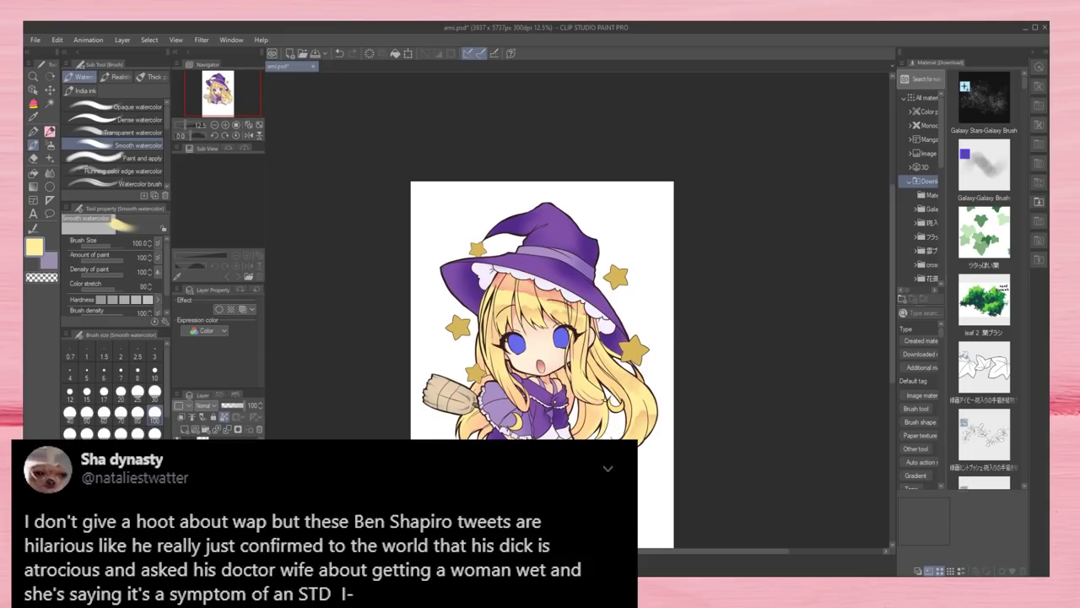
{"action": "left_click", "coordinate": [139, 120]}
{"action": "left_click_drag", "start_coordinate": [453, 322], "coordinate": [464, 331]}
{"action": "left_click_drag", "start_coordinate": [471, 370], "coordinate": [479, 376]}
{"action": "left_click_drag", "start_coordinate": [613, 272], "coordinate": [620, 283]}
{"action": "left_click_drag", "start_coordinate": [629, 344], "coordinate": [641, 355]}
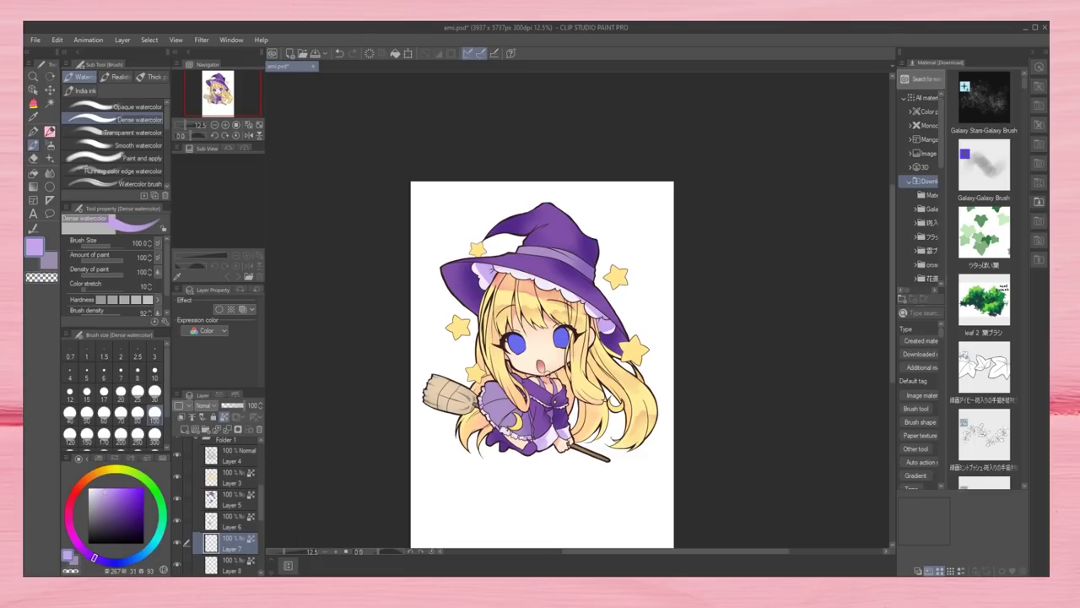
- Paint salmon shading into the hair on Layer 3 around the face with the Dense watercolor brush at size 30
{"action": "left_click", "coordinate": [234, 478]}
{"action": "left_click", "coordinate": [225, 125]}
{"action": "left_click", "coordinate": [81, 484]}
{"action": "left_click", "coordinate": [119, 492]}
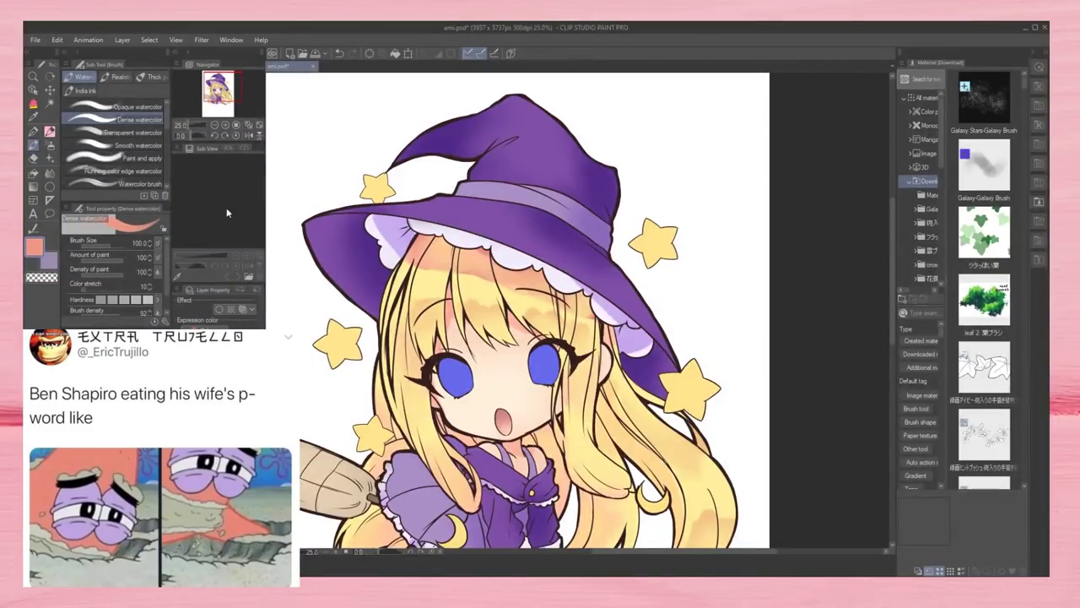
{"action": "left_click_drag", "start_coordinate": [217, 97], "coordinate": [217, 101]}
{"action": "mouse_move", "coordinate": [429, 319]}
{"action": "left_mouse_down"}
{"action": "mouse_move", "coordinate": [467, 350]}
{"action": "mouse_move", "coordinate": [543, 336]}
{"action": "left_mouse_up"}
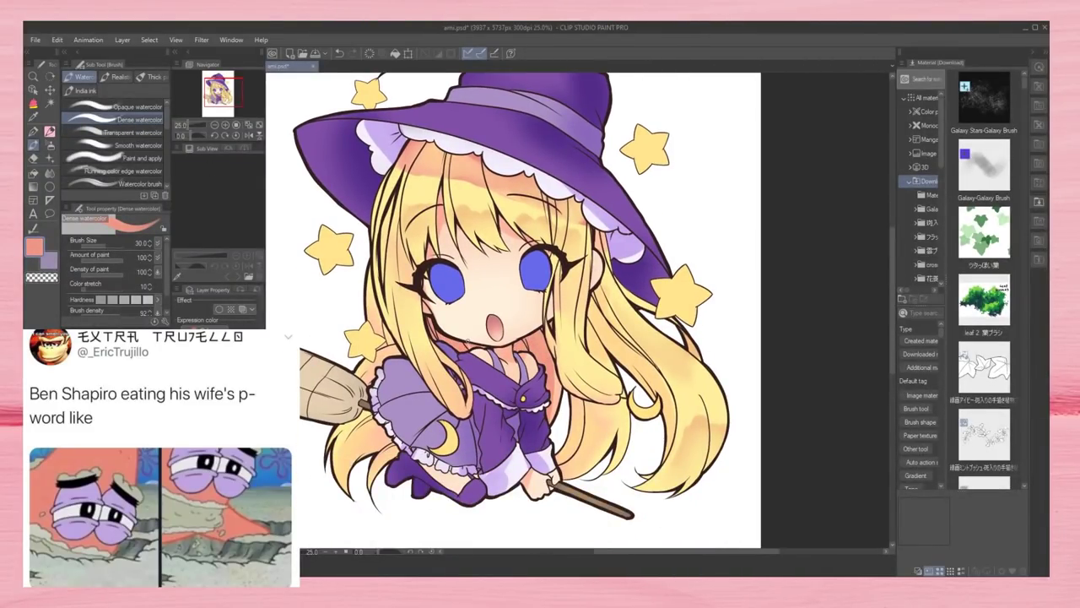
{"action": "left_click_drag", "start_coordinate": [384, 324], "coordinate": [394, 342]}
- Hide the eyes and paint thin salmon strands down the long front hair lock beside the face
{"action": "left_click", "coordinate": [180, 422]}
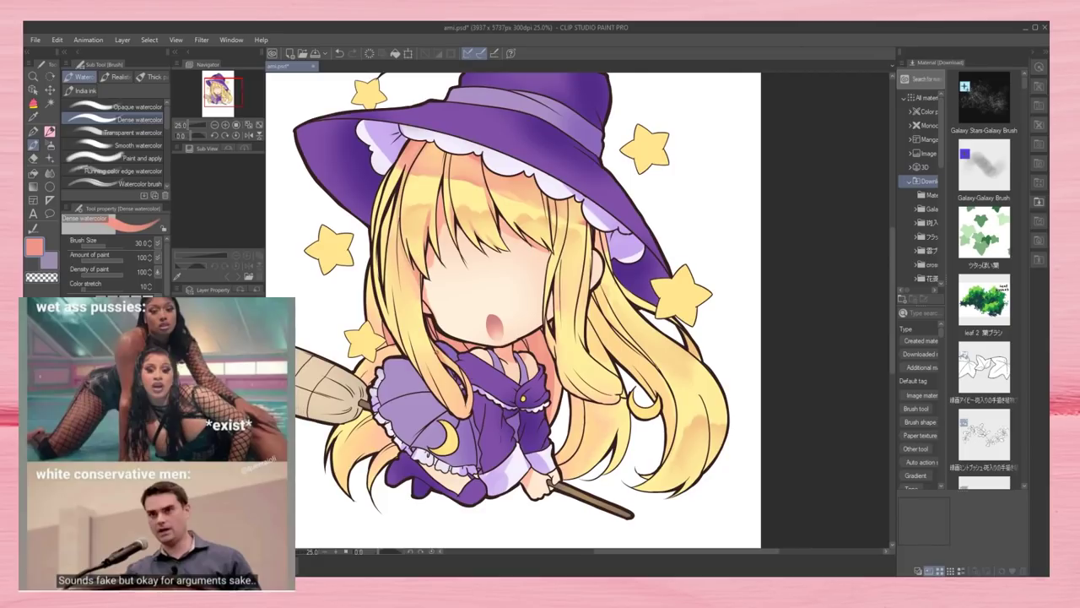
{"action": "left_click_drag", "start_coordinate": [424, 359], "coordinate": [441, 400]}
{"action": "left_click_drag", "start_coordinate": [422, 352], "coordinate": [430, 373]}
{"action": "left_click_drag", "start_coordinate": [413, 310], "coordinate": [422, 357]}
{"action": "left_click_drag", "start_coordinate": [407, 328], "coordinate": [415, 364]}
{"action": "left_click_drag", "start_coordinate": [400, 275], "coordinate": [407, 322]}
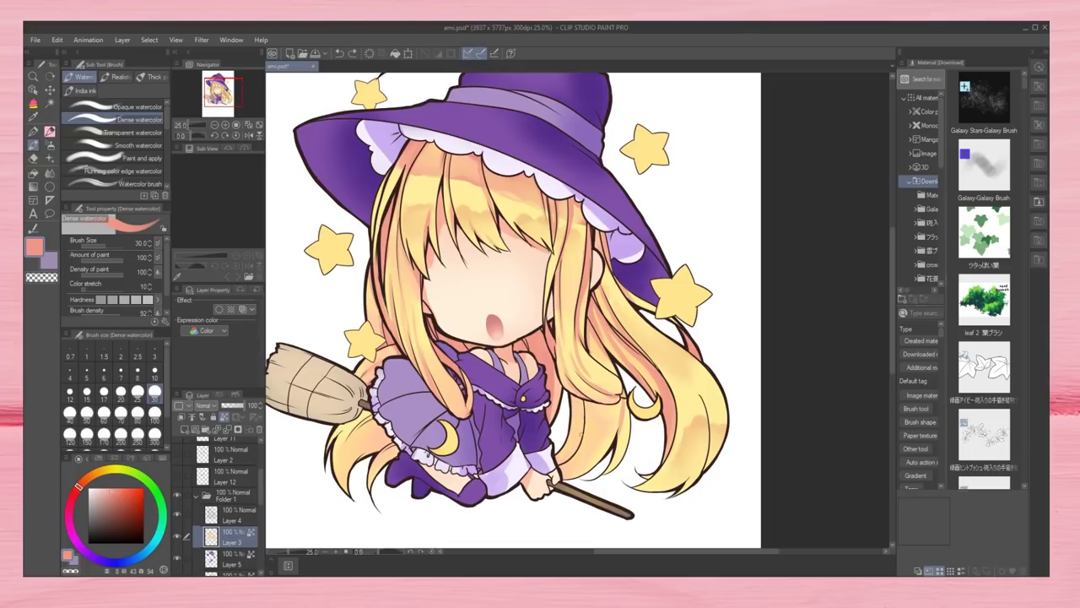
- Undo the last stroke, then paint salmon strands into the hair beside the sleeve and the long ponytail on Layer 3
{"action": "key", "text": "ctrl+z"}
{"action": "mouse_move", "coordinate": [584, 430]}
{"action": "left_mouse_down"}
{"action": "mouse_move", "coordinate": [571, 455]}
{"action": "mouse_move", "coordinate": [579, 438]}
{"action": "left_mouse_up"}
{"action": "mouse_move", "coordinate": [579, 401]}
{"action": "left_mouse_down"}
{"action": "mouse_move", "coordinate": [579, 439]}
{"action": "mouse_move", "coordinate": [559, 456]}
{"action": "mouse_move", "coordinate": [583, 444]}
{"action": "mouse_move", "coordinate": [561, 476]}
{"action": "left_mouse_up"}
{"action": "left_click_drag", "start_coordinate": [601, 427], "coordinate": [560, 475]}
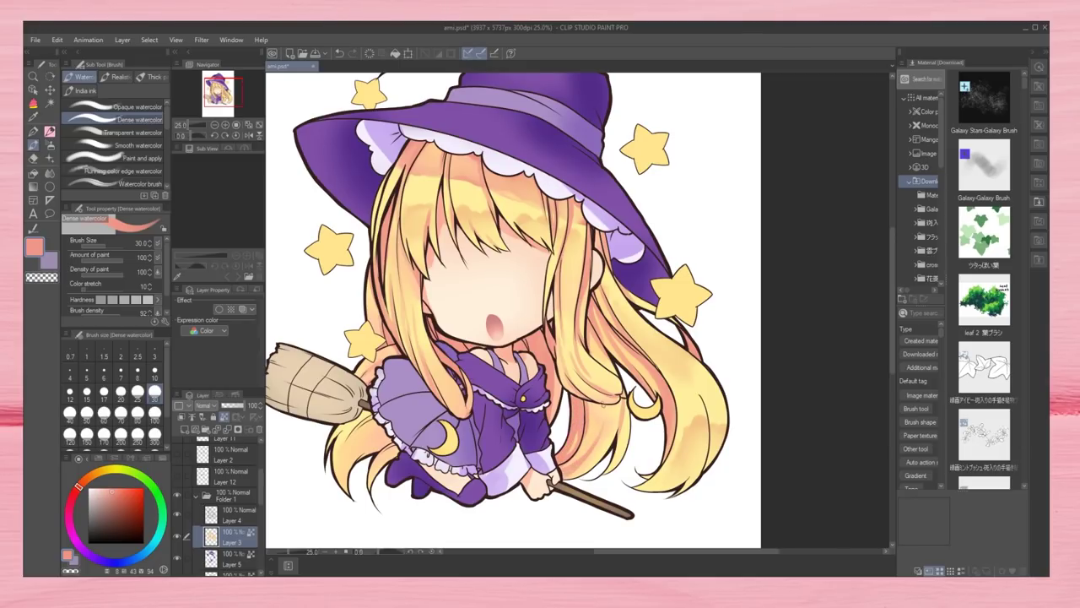
{"action": "left_click_drag", "start_coordinate": [706, 458], "coordinate": [657, 464]}
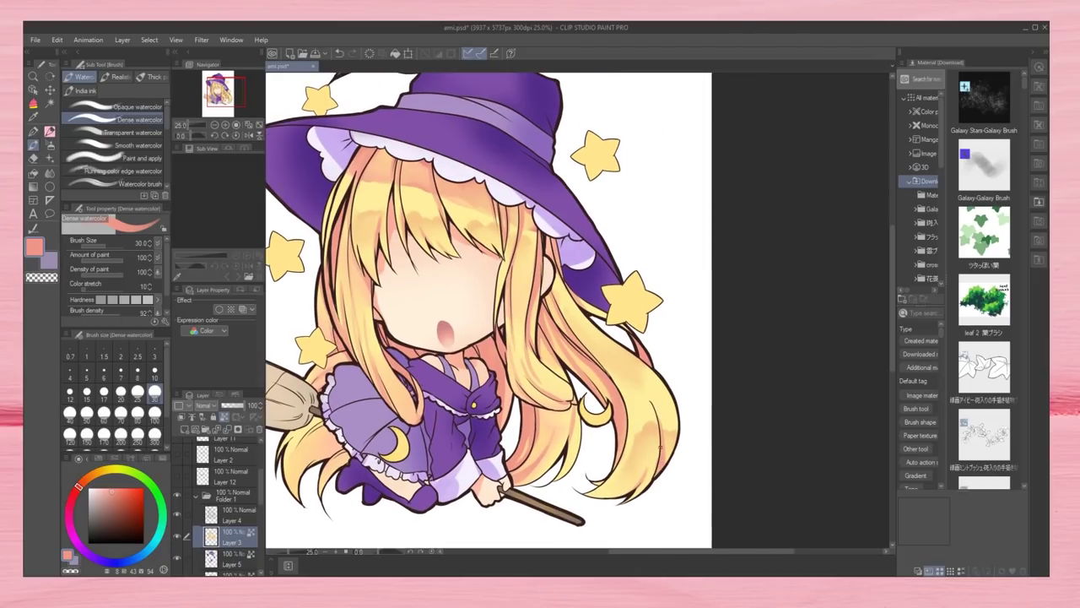
{"action": "left_click_drag", "start_coordinate": [661, 385], "coordinate": [672, 416]}
{"action": "left_click_drag", "start_coordinate": [596, 481], "coordinate": [608, 485]}
{"action": "key", "text": "ctrl+z"}
{"action": "left_click_drag", "start_coordinate": [557, 279], "coordinate": [656, 417]}
- Paint salmon shading strands into the lower hair below the broom bristles and skirt with the Dense watercolor brush
{"action": "left_click_drag", "start_coordinate": [374, 166], "coordinate": [448, 91]}
{"action": "left_click_drag", "start_coordinate": [394, 348], "coordinate": [372, 408]}
{"action": "key", "text": "ctrl+z"}
{"action": "mouse_move", "coordinate": [413, 370]}
{"action": "left_mouse_down"}
{"action": "mouse_move", "coordinate": [380, 392]}
{"action": "mouse_move", "coordinate": [386, 385]}
{"action": "left_mouse_up"}
{"action": "left_click_drag", "start_coordinate": [394, 349], "coordinate": [369, 386]}
{"action": "mouse_move", "coordinate": [407, 360]}
{"action": "left_mouse_down"}
{"action": "mouse_move", "coordinate": [382, 378]}
{"action": "mouse_move", "coordinate": [402, 403]}
{"action": "left_mouse_up"}
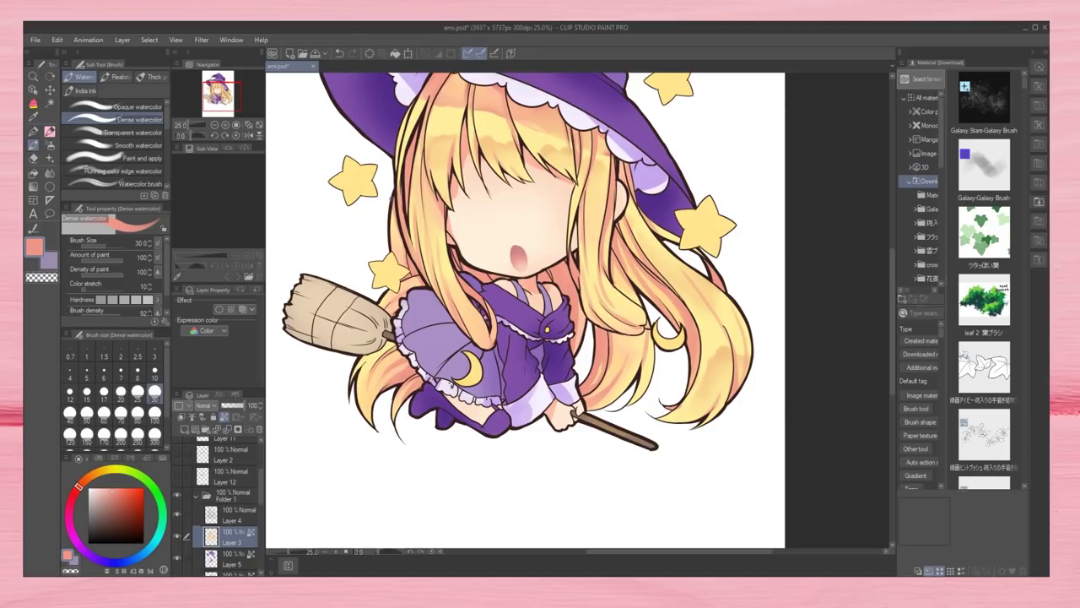
{"action": "left_click", "coordinate": [215, 125]}
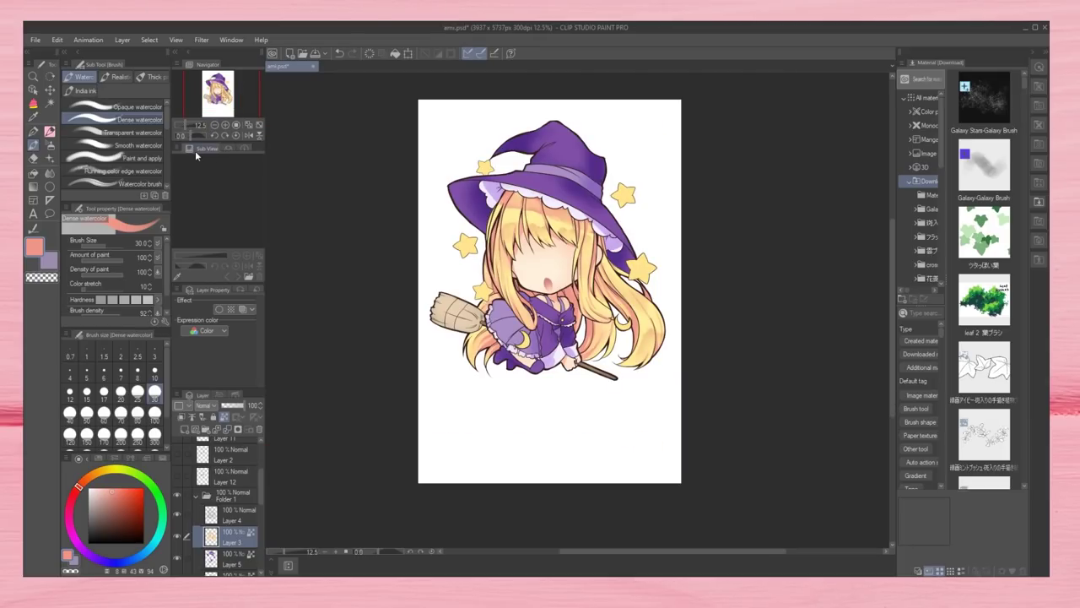
- Add light purple shading to the bangs, side strands and ponytail with the Opaque watercolor brush at size 30
{"action": "left_click", "coordinate": [90, 555]}
{"action": "left_click", "coordinate": [119, 491]}
{"action": "left_click", "coordinate": [225, 125]}
{"action": "left_click", "coordinate": [137, 108]}
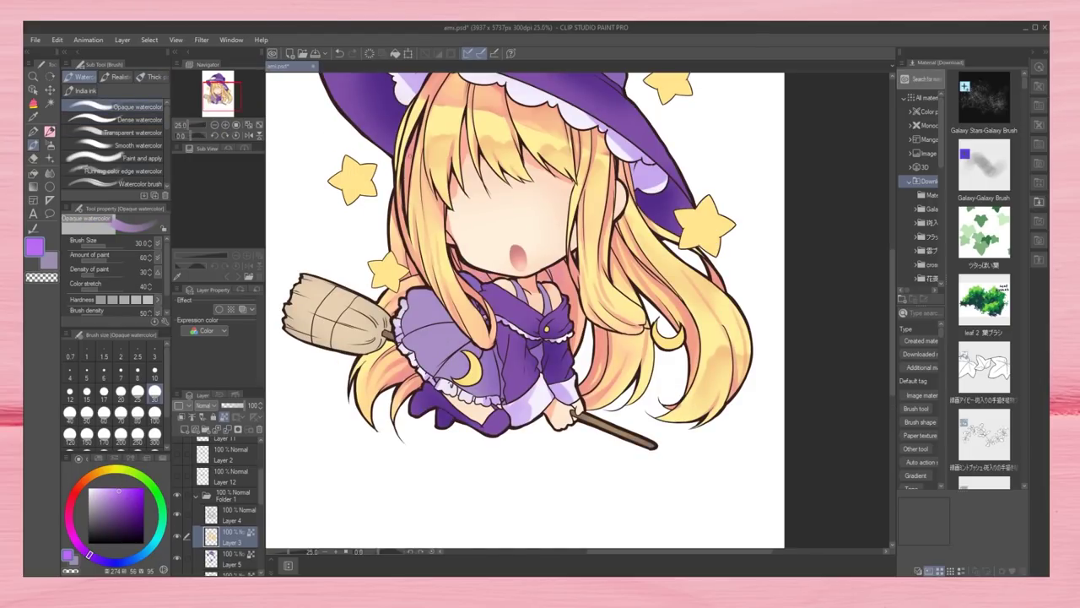
{"action": "left_click_drag", "start_coordinate": [682, 347], "coordinate": [603, 336]}
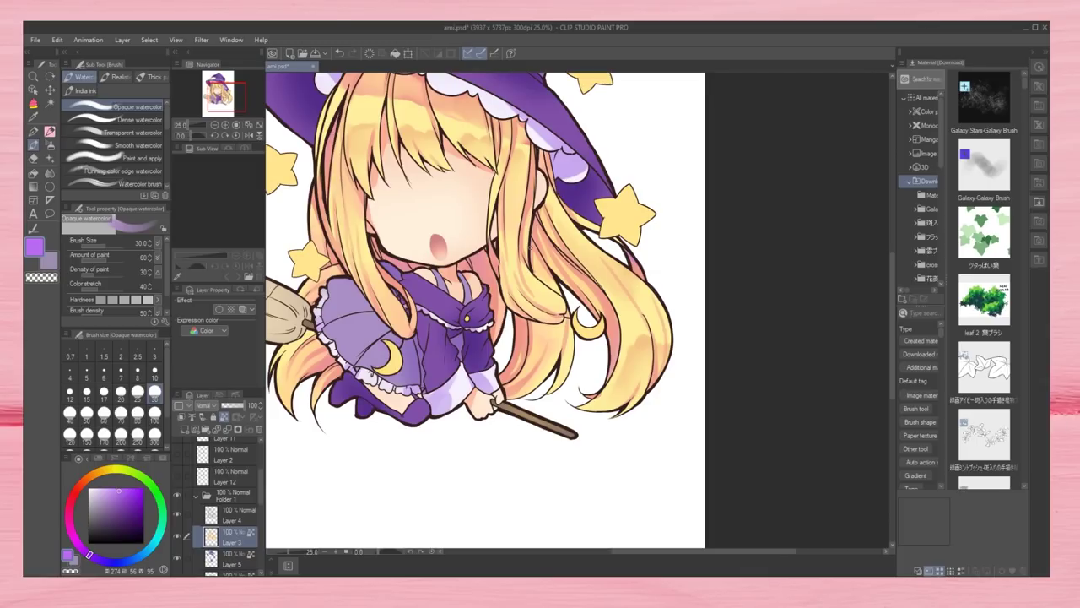
{"action": "left_click_drag", "start_coordinate": [530, 248], "coordinate": [549, 305]}
{"action": "left_click_drag", "start_coordinate": [368, 121], "coordinate": [427, 134]}
{"action": "left_click_drag", "start_coordinate": [527, 178], "coordinate": [543, 185]}
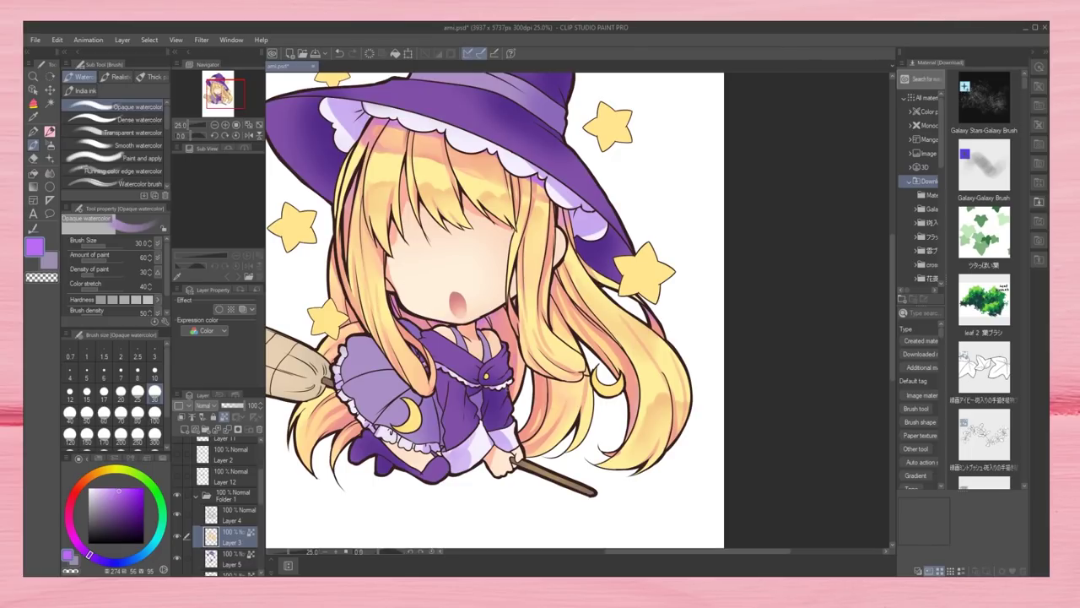
{"action": "left_click_drag", "start_coordinate": [538, 418], "coordinate": [523, 436]}
{"action": "left_click_drag", "start_coordinate": [634, 377], "coordinate": [637, 411]}
{"action": "key", "text": "ctrl+minus"}
{"action": "key", "text": "ctrl+minus"}
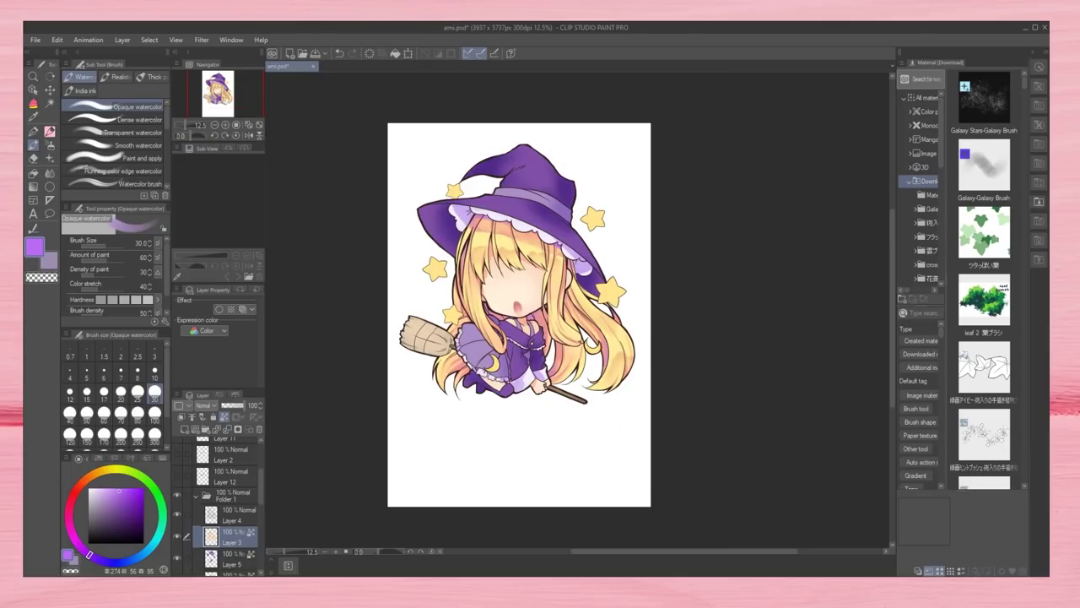
- Show the eyes again and tint the lower irises light blue on Layer 12 with the Soft airbrush at size 250
{"action": "key", "text": "ctrl+0"}
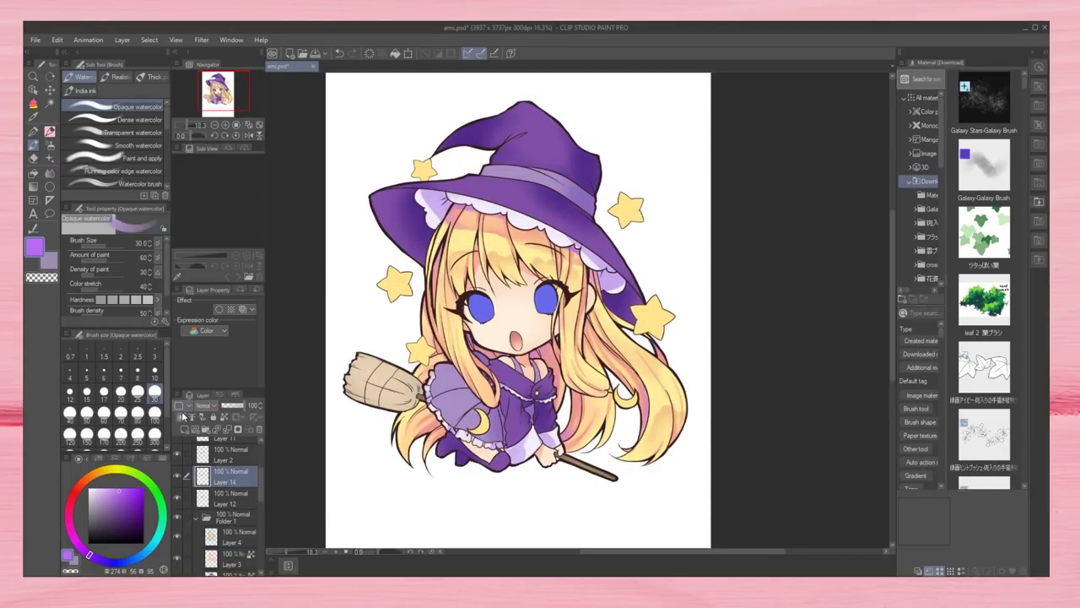
{"action": "key", "text": "ctrl+plus"}
{"action": "key", "text": "ctrl+plus"}
{"action": "left_click", "coordinate": [228, 498]}
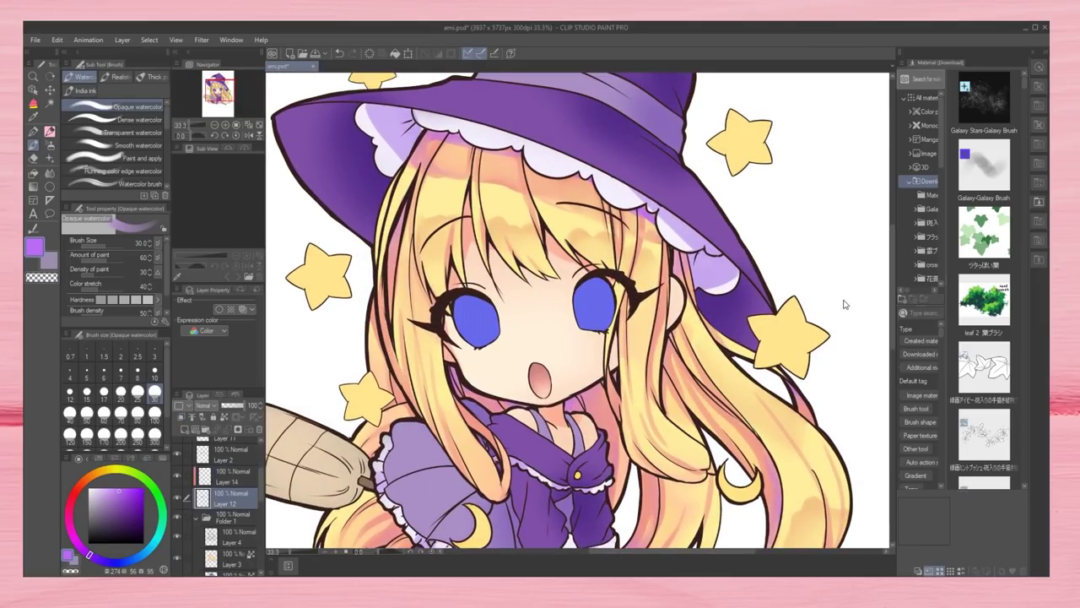
{"action": "scroll", "coordinate": [228, 487], "scroll_direction": "up", "scroll_amount": 2}
{"action": "left_click", "coordinate": [145, 553]}
{"action": "left_click", "coordinate": [110, 489]}
{"action": "left_click", "coordinate": [51, 145]}
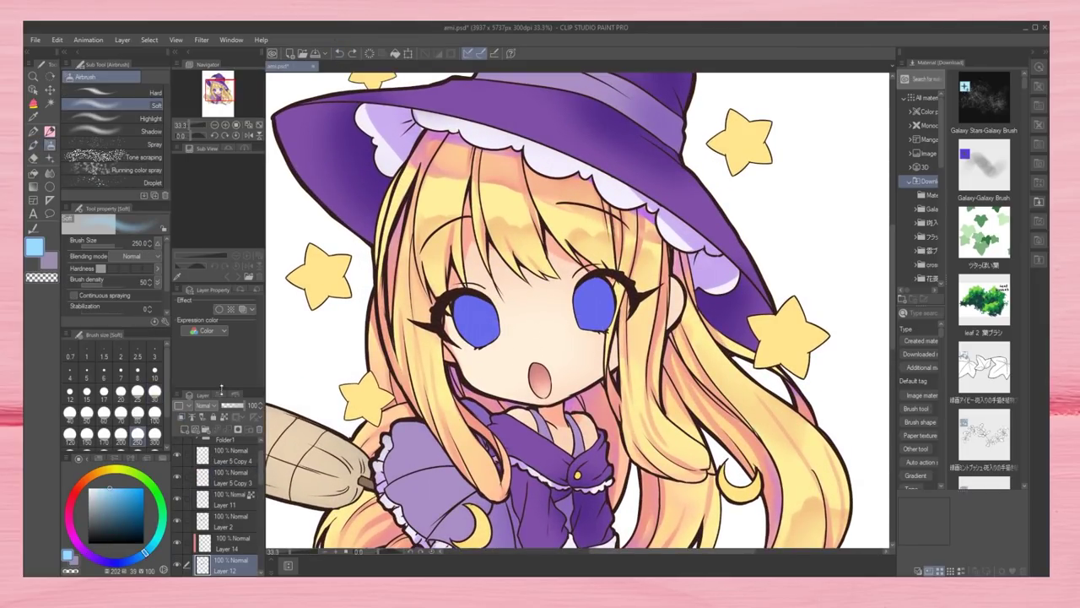
{"action": "left_click_drag", "start_coordinate": [588, 327], "coordinate": [596, 325]}
- Tint the upper part of both irises light violet with the Soft airbrush
{"action": "left_click", "coordinate": [89, 554]}
{"action": "left_click_drag", "start_coordinate": [453, 301], "coordinate": [478, 294]}
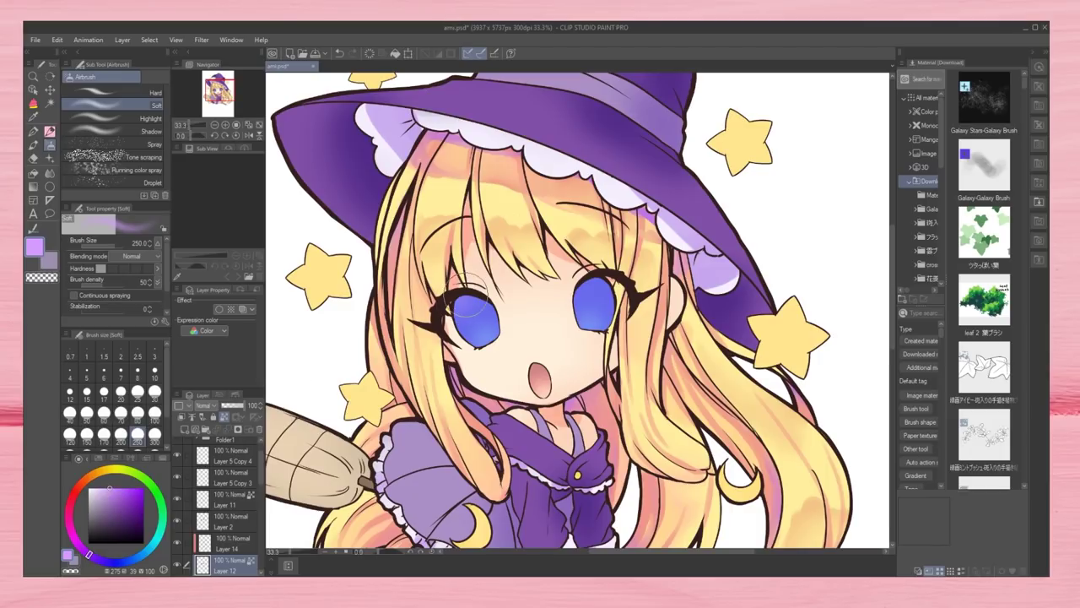
{"action": "left_click_drag", "start_coordinate": [590, 273], "coordinate": [597, 272]}
- Set Layer 14 to Multiply at 37% opacity and shade the upper part of both irises in dark purple
{"action": "left_click", "coordinate": [133, 498]}
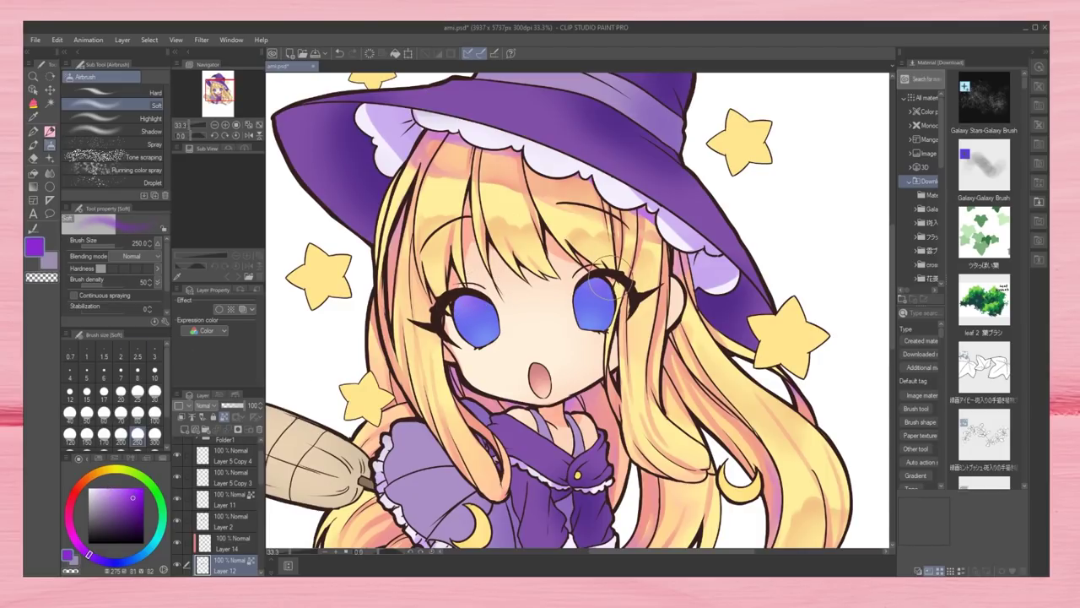
{"action": "left_click", "coordinate": [227, 542]}
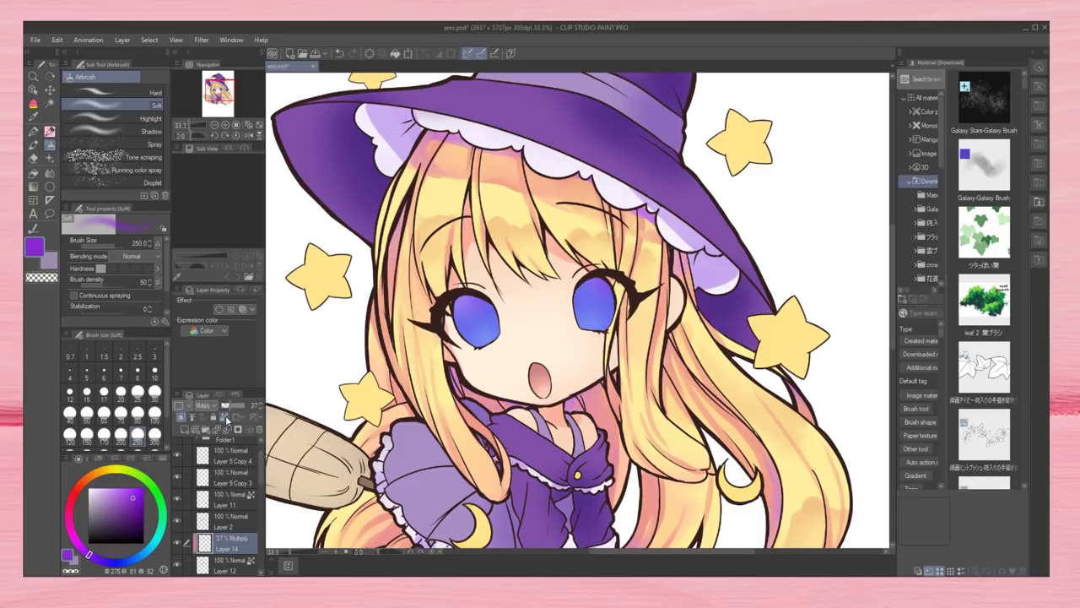
{"action": "key", "text": "b"}
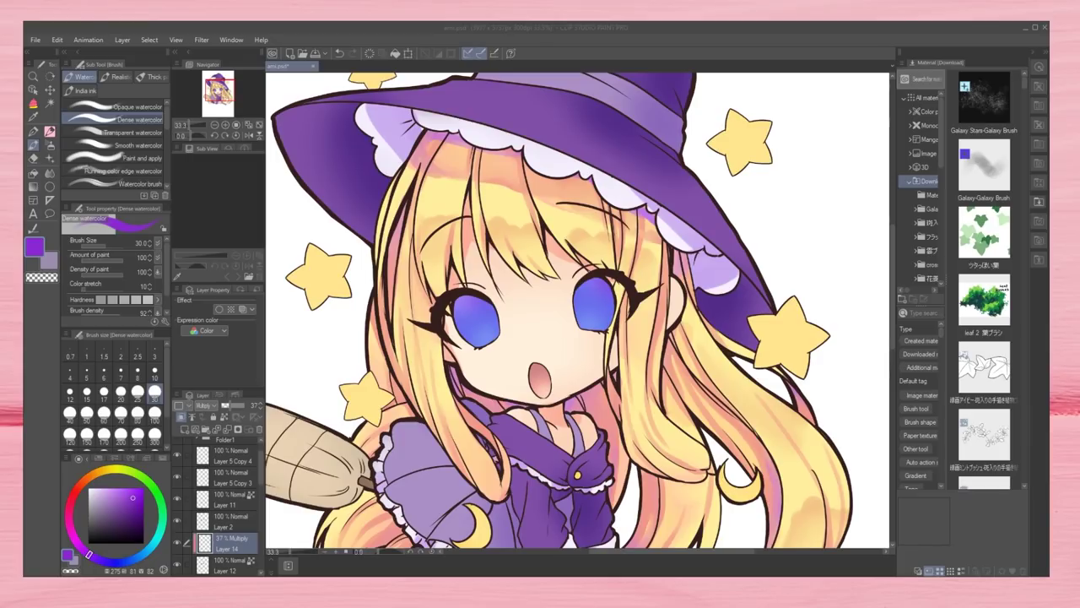
{"action": "scroll", "coordinate": [510, 312], "scroll_direction": "up", "scroll_amount": 1}
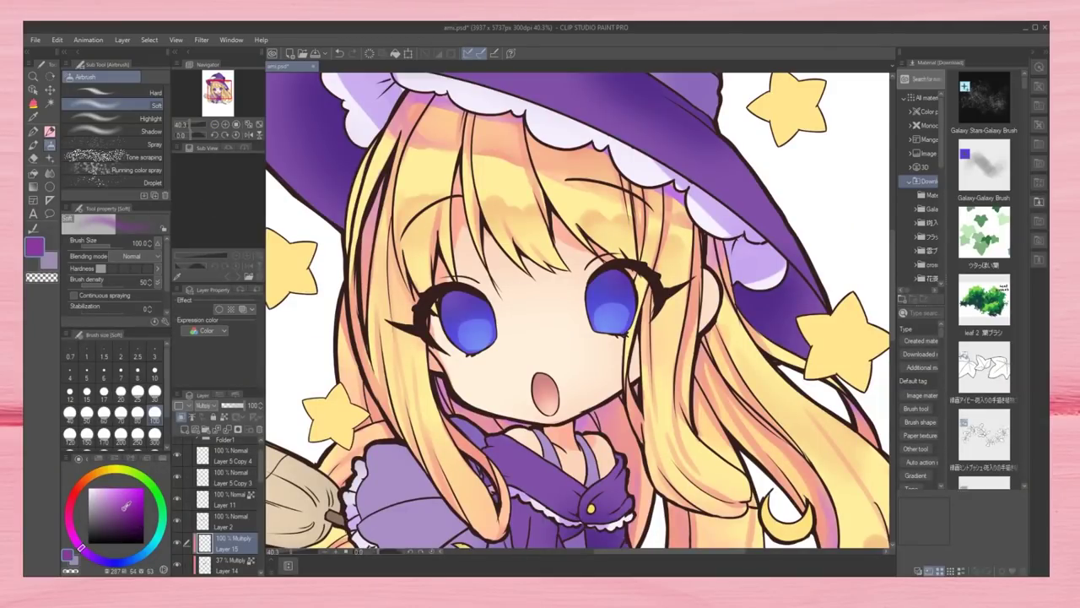
- Draw purple pupils and side shading in both irises with the Turnip pen at size 30, using Multiply Layer 15
{"action": "left_click", "coordinate": [38, 132]}
{"action": "left_click", "coordinate": [154, 392]}
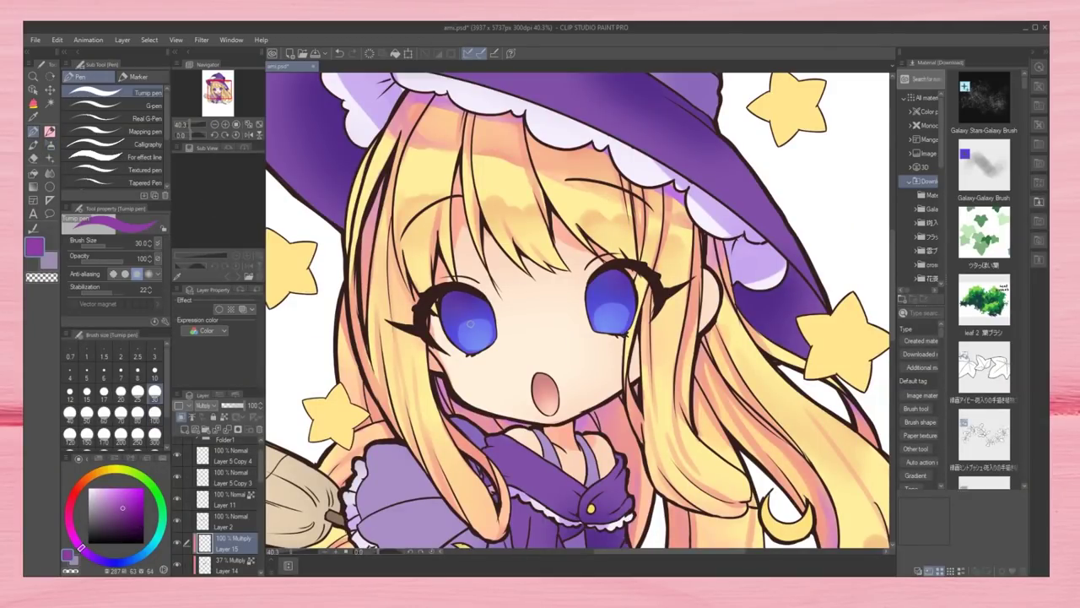
{"action": "left_click", "coordinate": [229, 565]}
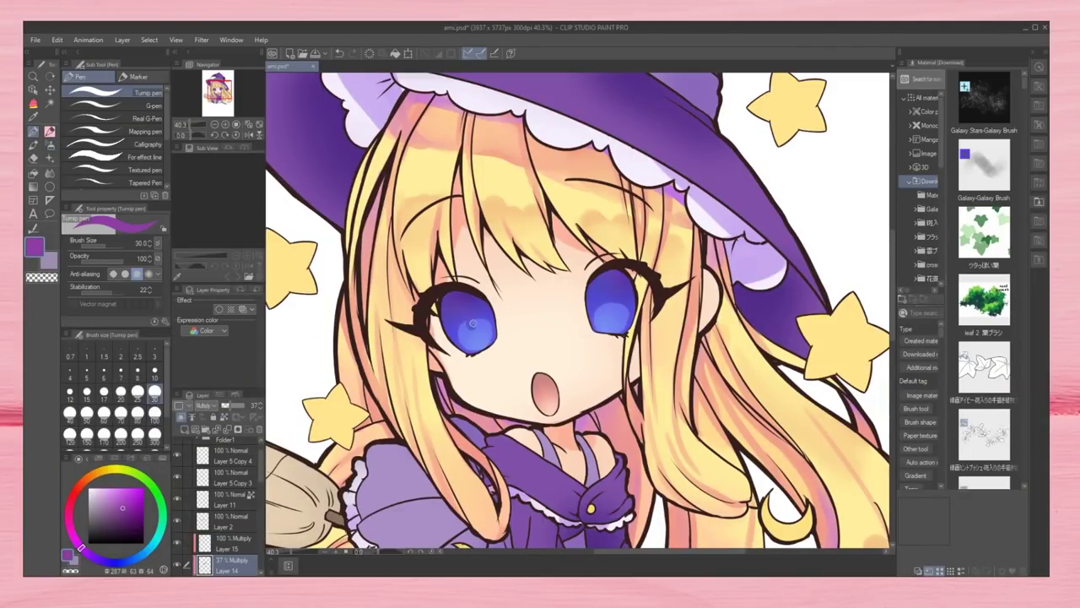
{"action": "left_click", "coordinate": [235, 541]}
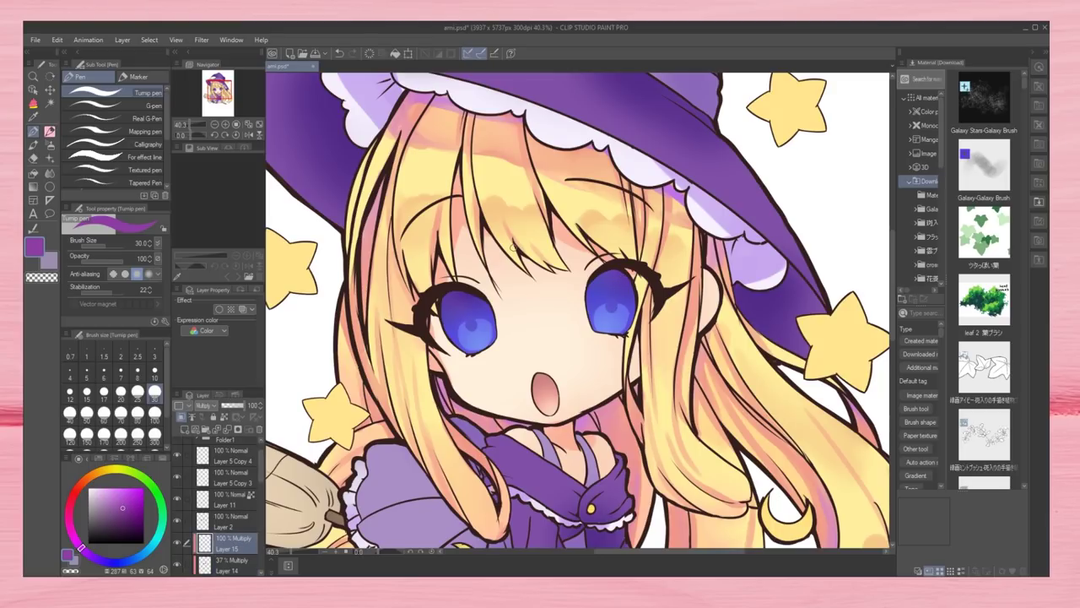
{"action": "left_click_drag", "start_coordinate": [459, 347], "coordinate": [450, 315]}
{"action": "left_click_drag", "start_coordinate": [622, 335], "coordinate": [631, 292]}
- Draw fine purple detail lines around the pupils in both irises with the Turnip pen at sizes 3 and 6
{"action": "left_click", "coordinate": [154, 355]}
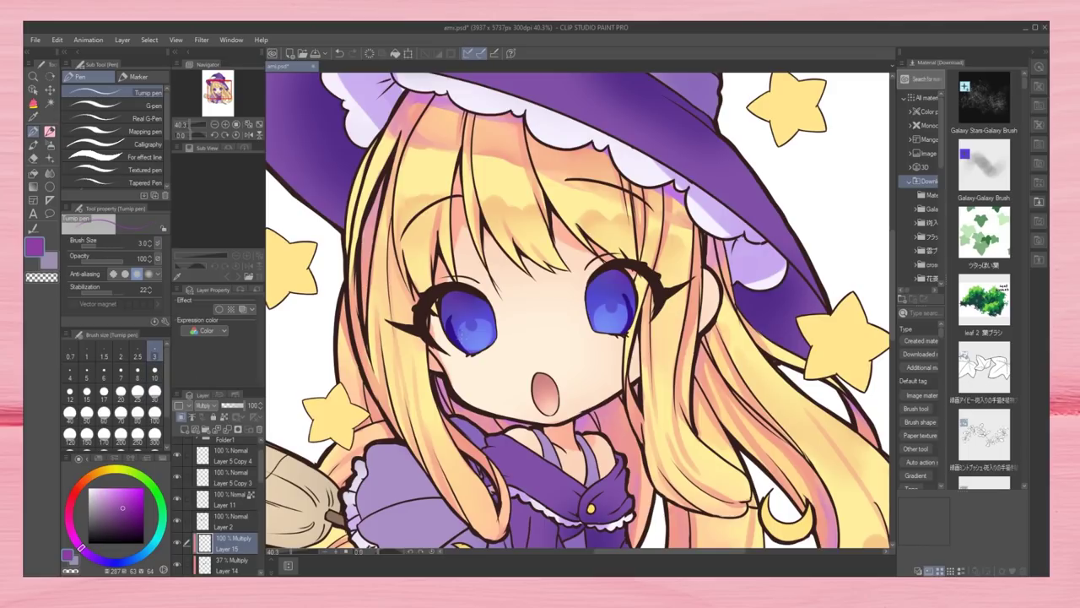
{"action": "left_click", "coordinate": [103, 372]}
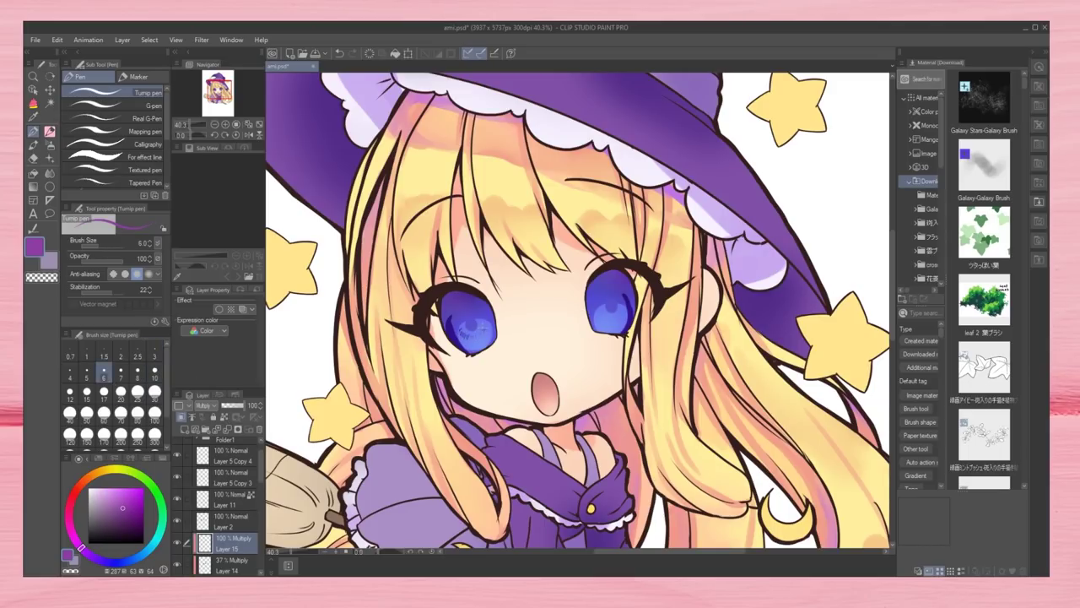
{"action": "left_click", "coordinate": [249, 135]}
{"action": "left_click_drag", "start_coordinate": [525, 308], "coordinate": [532, 311]}
{"action": "left_click_drag", "start_coordinate": [529, 310], "coordinate": [539, 321]}
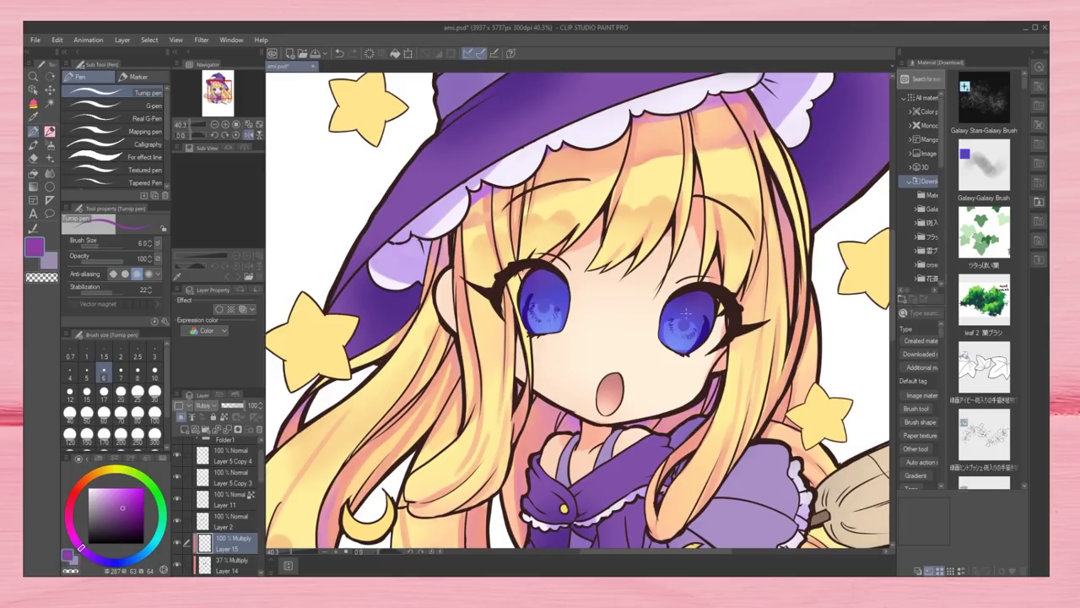
- Touch up the iris details and darken the upper iris of the eye nearest the broom with the Turnip pen at size 25
{"action": "key", "text": "e"}
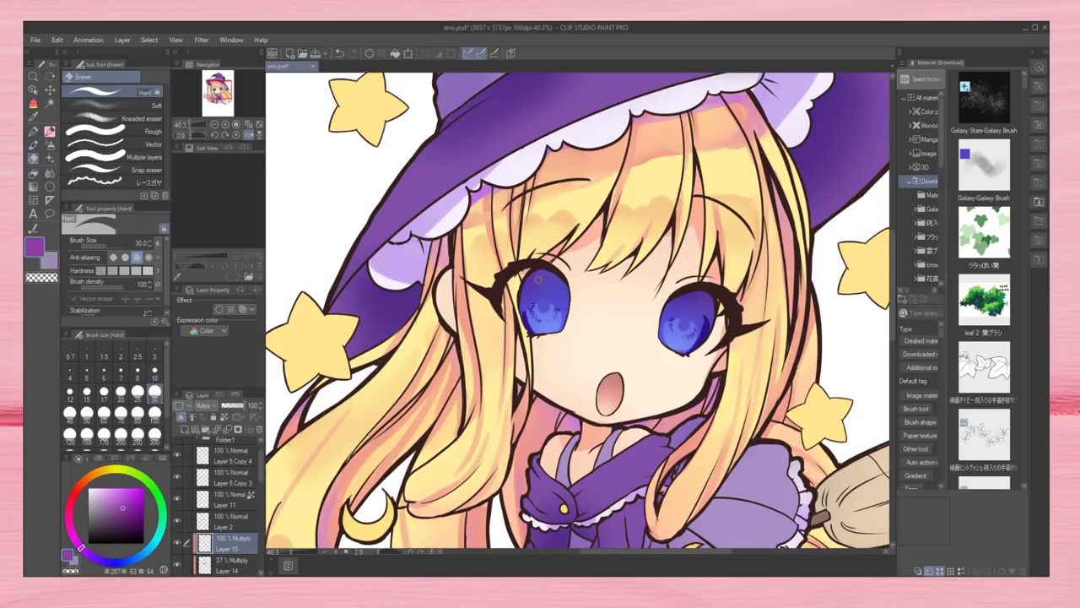
{"action": "key", "text": "p"}
{"action": "key", "text": "h"}
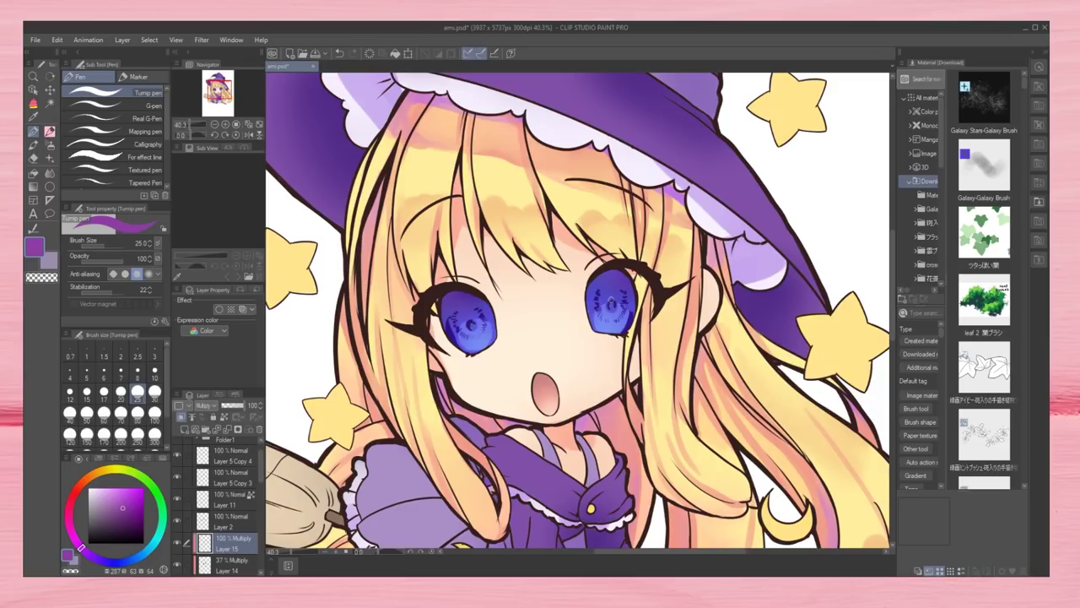
{"action": "mouse_move", "coordinate": [450, 330]}
{"action": "left_mouse_down"}
{"action": "mouse_move", "coordinate": [451, 310]}
{"action": "mouse_move", "coordinate": [484, 299]}
{"action": "mouse_move", "coordinate": [493, 323]}
{"action": "mouse_move", "coordinate": [454, 307]}
{"action": "mouse_move", "coordinate": [464, 309]}
{"action": "left_mouse_up"}
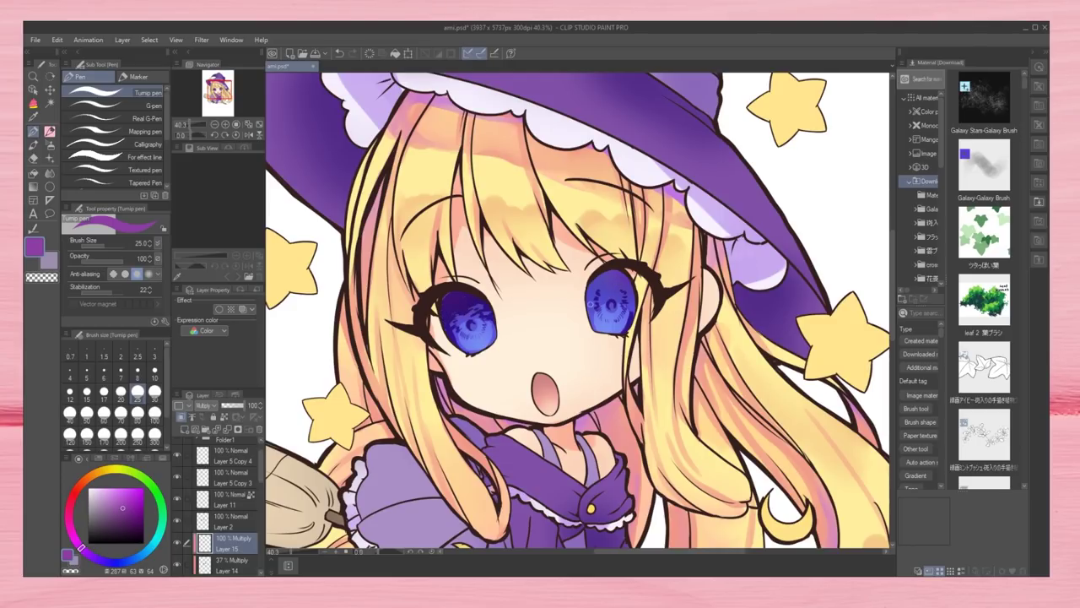